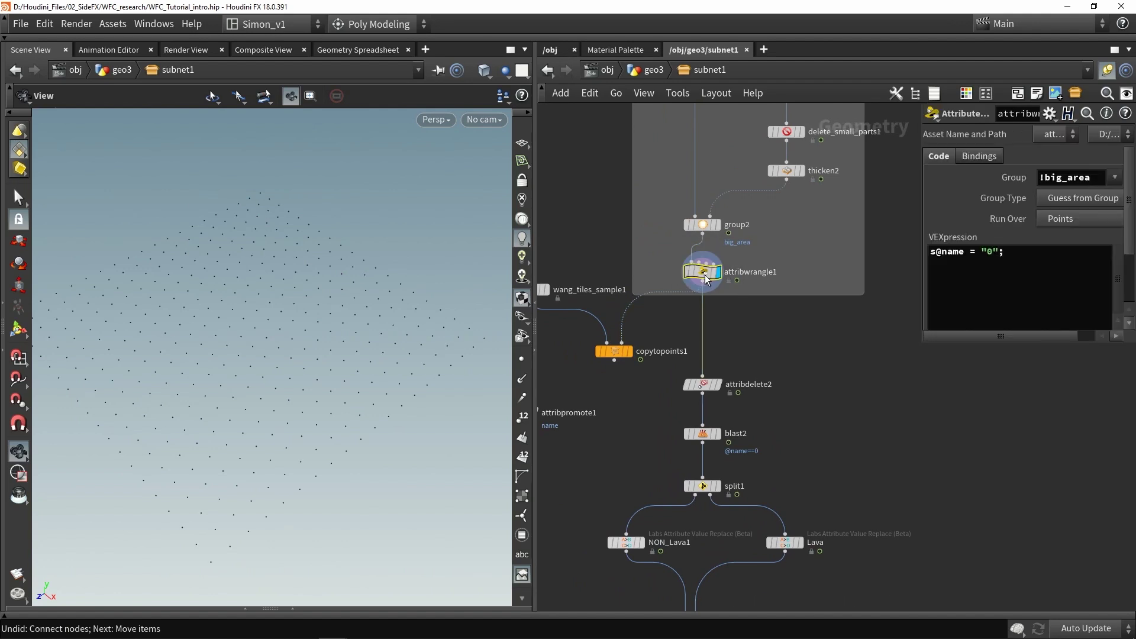
# Place a new, unwired Copy to Points node, copytopoints4, in the subnet network
pyautogui.moveTo(870, 365); pyautogui.dragTo(811, 368, button='middle')
pyautogui.scroll(-2, 868, 356)
pyautogui.press('Tab')
pyautogui.write('copy')
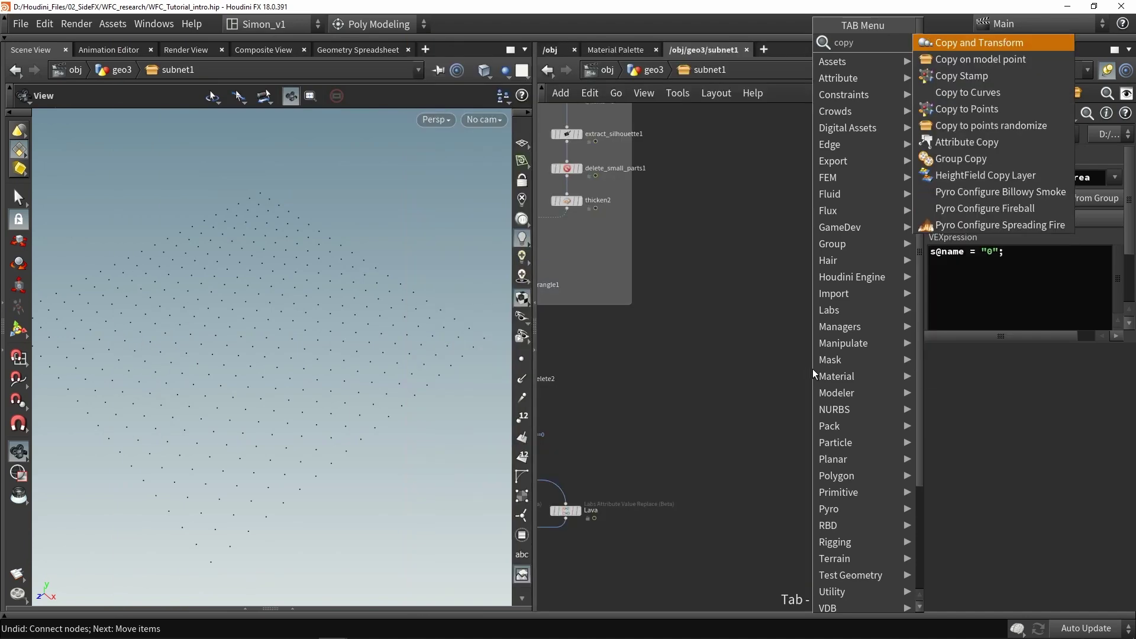
pyautogui.click(982, 110)
pyautogui.click(831, 383)
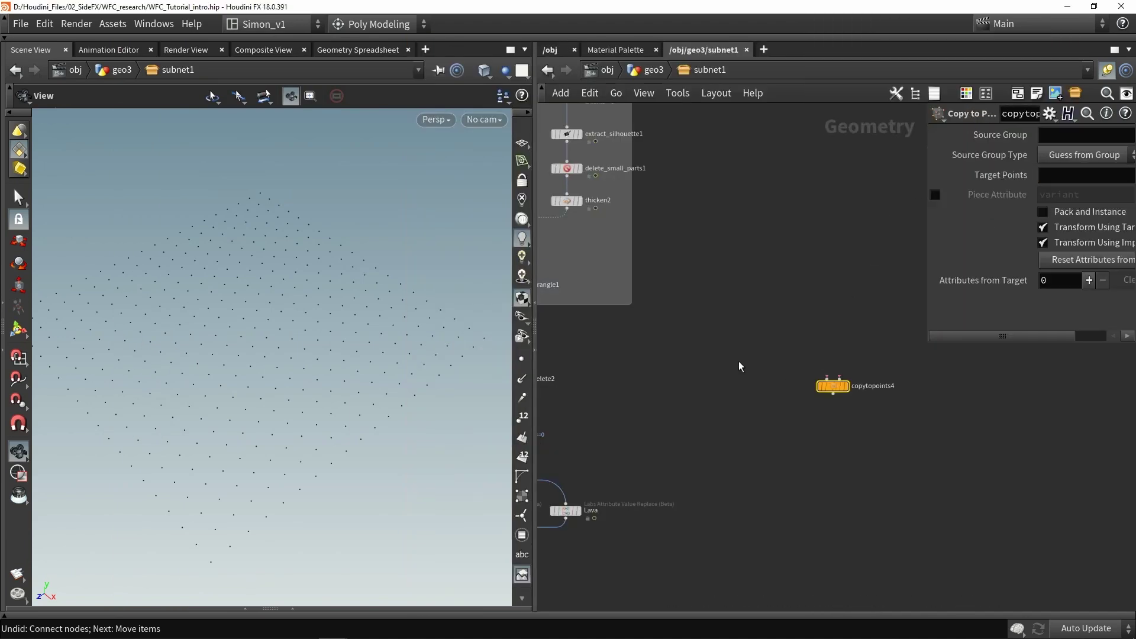
# Add a Grid node, grid3, wired into copytopoints4, sized 1 by 1
pyautogui.press('Tab')
pyautogui.write('gr')
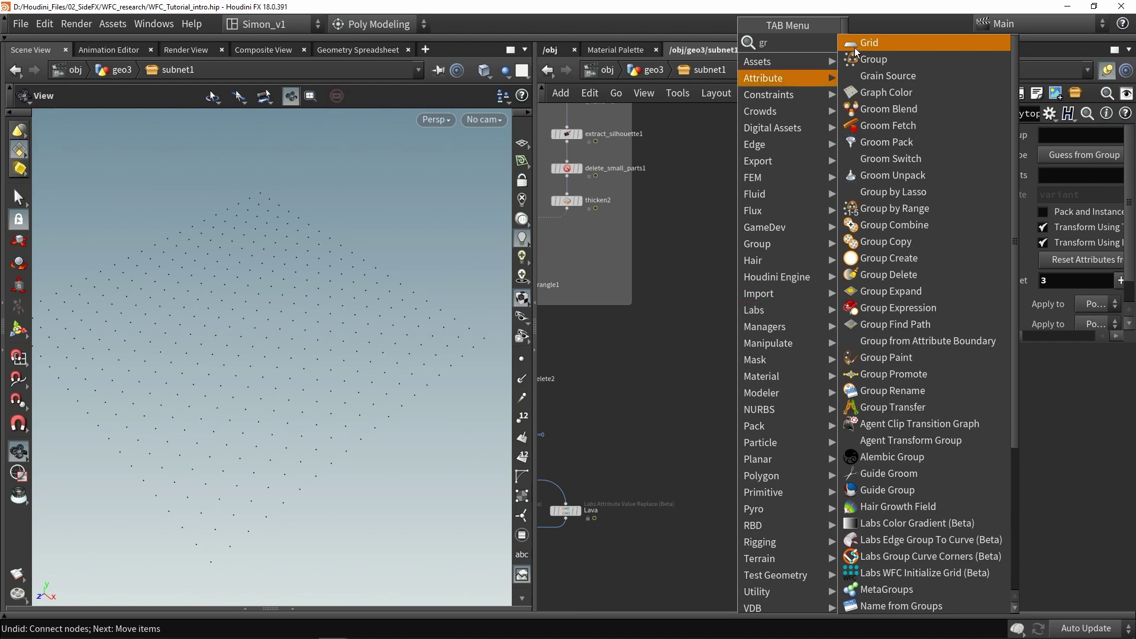
pyautogui.click(867, 43)
pyautogui.click(792, 333)
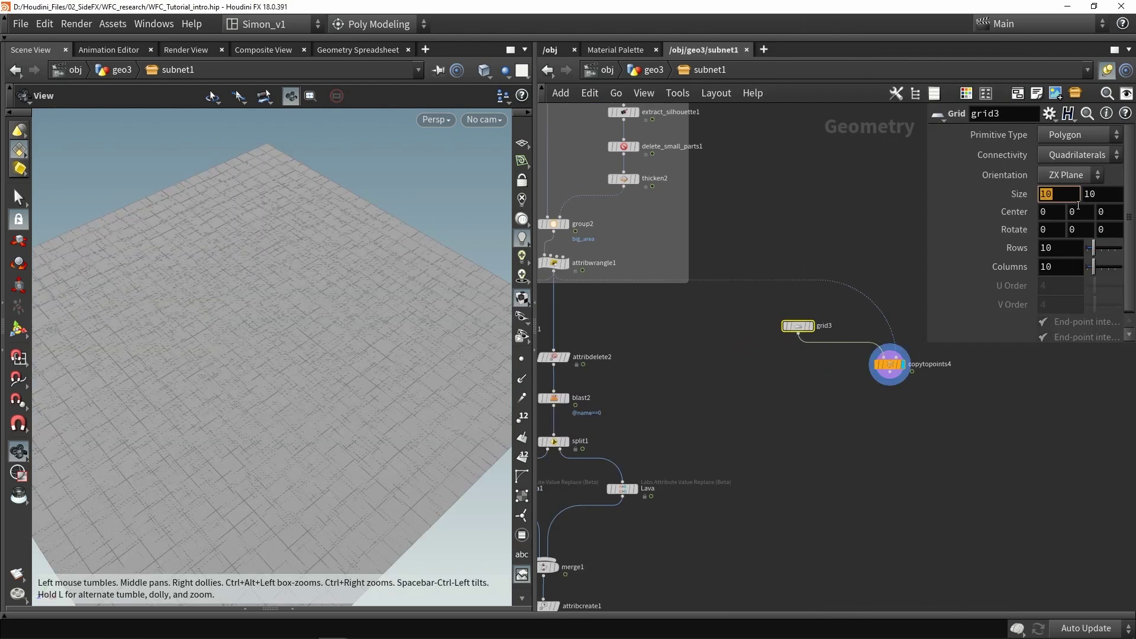
pyautogui.write('1')
pyautogui.press('Tab')
pyautogui.write('1')
pyautogui.press('Return')
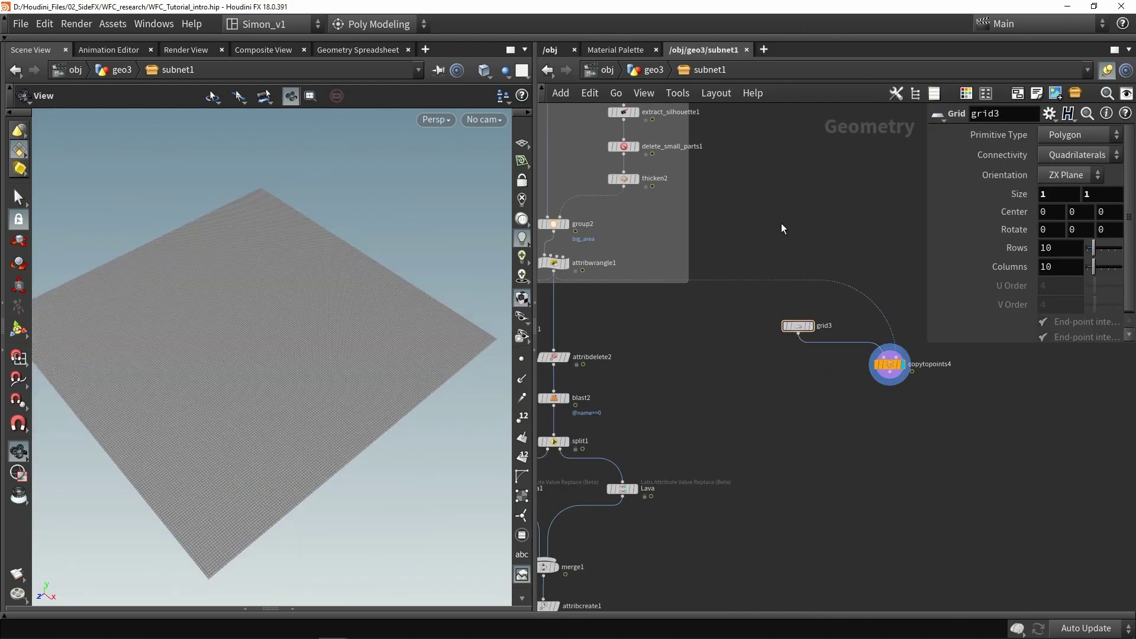
# Give grid3 2 rows and 2 columns
pyautogui.doubleClick(1046, 248)
pyautogui.write('2')
pyautogui.press('Tab')
pyautogui.write('2')
pyautogui.press('Return')
pyautogui.moveTo(370, 330); pyautogui.dragTo(354, 290)
pyautogui.moveTo(707, 332)
pyautogui.mouseDown(button='middle')
pyautogui.moveTo(742, 347)
pyautogui.moveTo(726, 332)
pyautogui.mouseUp(button='middle')
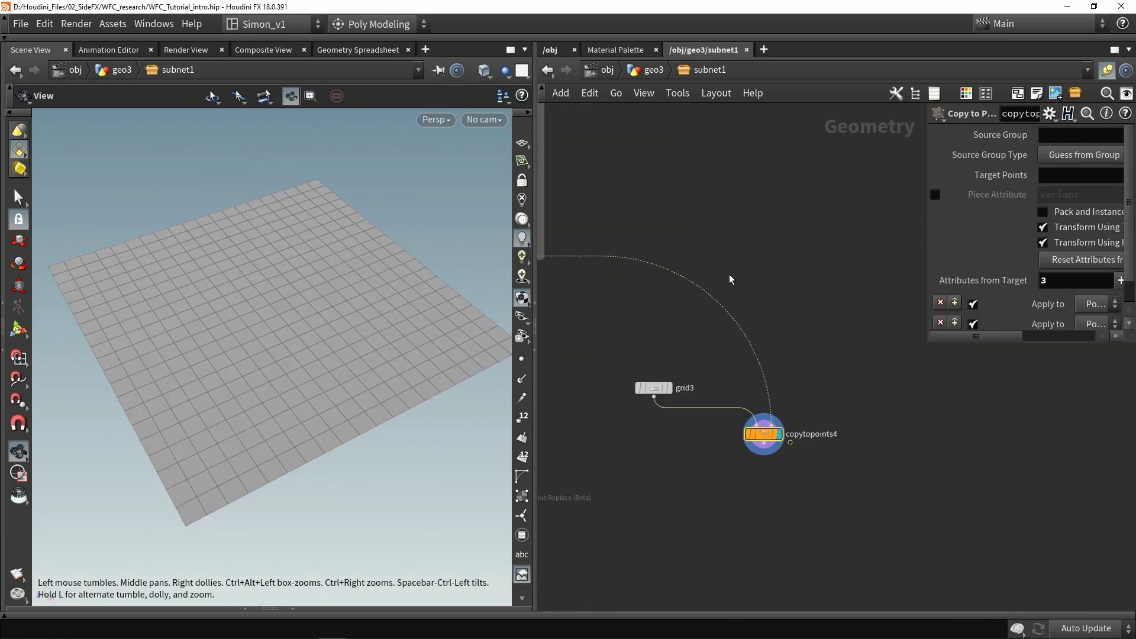
# Turn on Keep Color on wang_tiles_decoder2 to preview tile colours, then turn it off
pyautogui.scroll(-2, 757, 266)
pyautogui.moveTo(787, 273); pyautogui.dragTo(798, 382, button='middle')
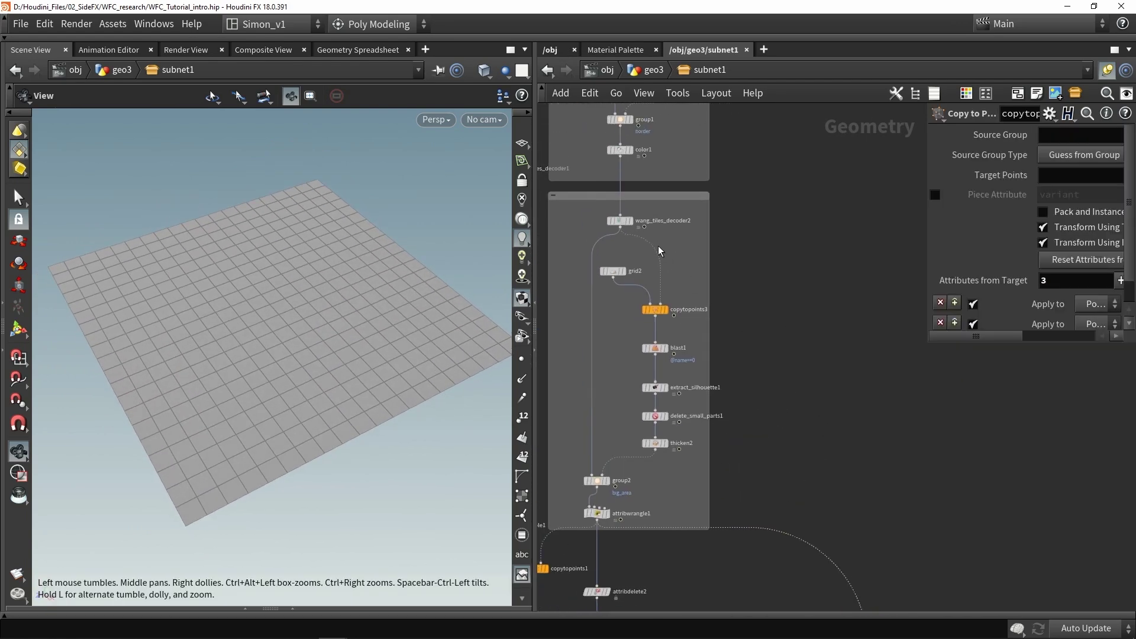
pyautogui.scroll(1, 619, 216)
pyautogui.click(619, 220)
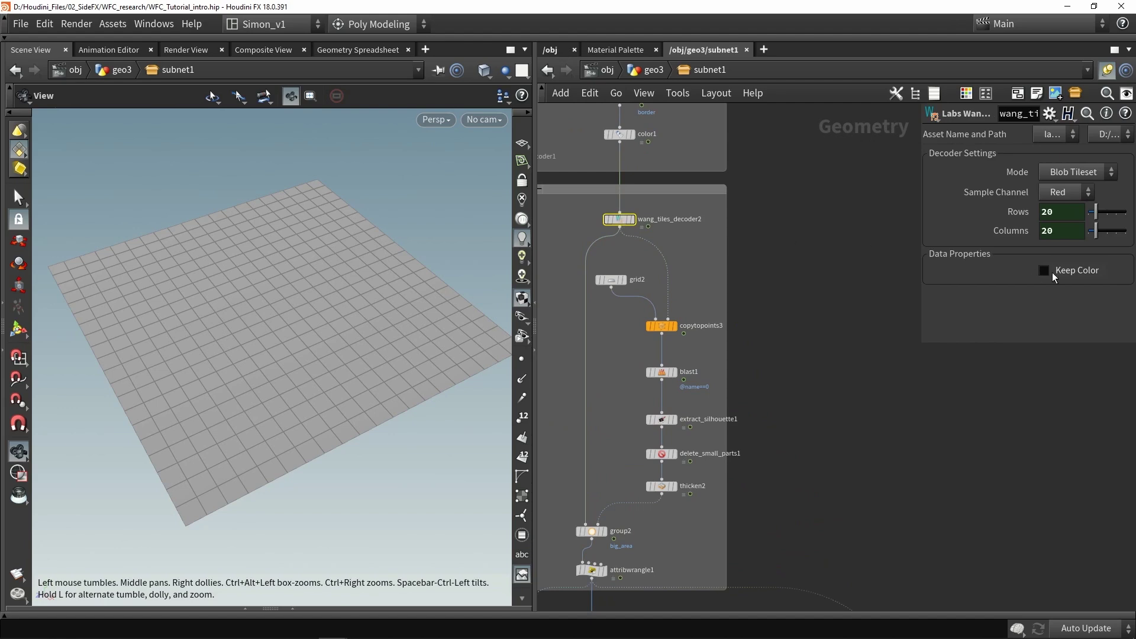
pyautogui.click(1047, 271)
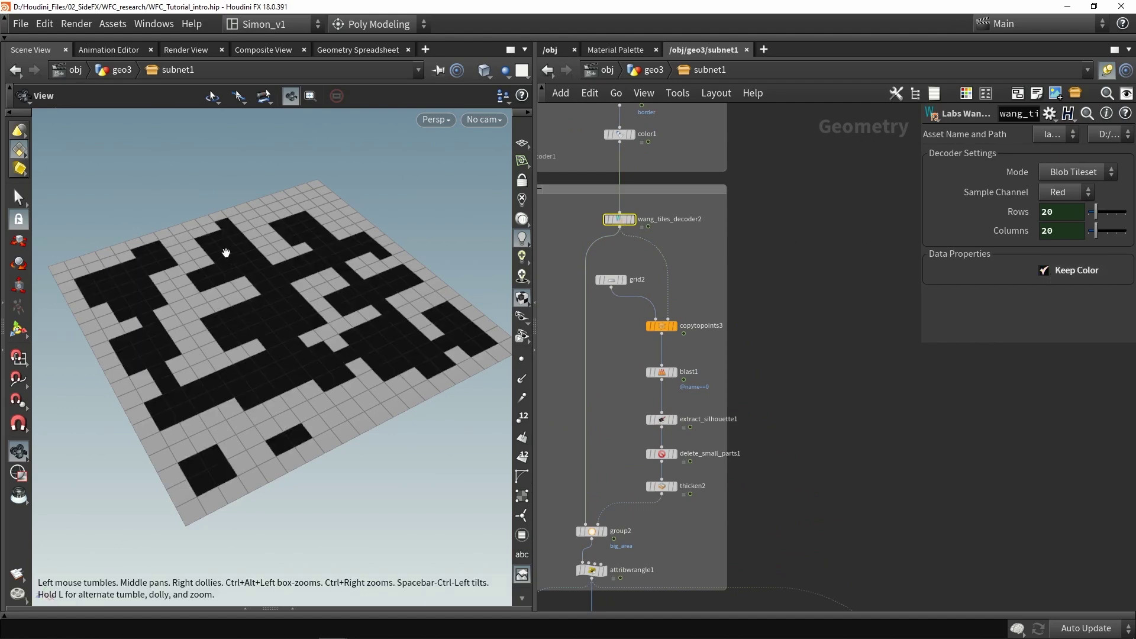
pyautogui.moveTo(252, 297); pyautogui.dragTo(300, 338)
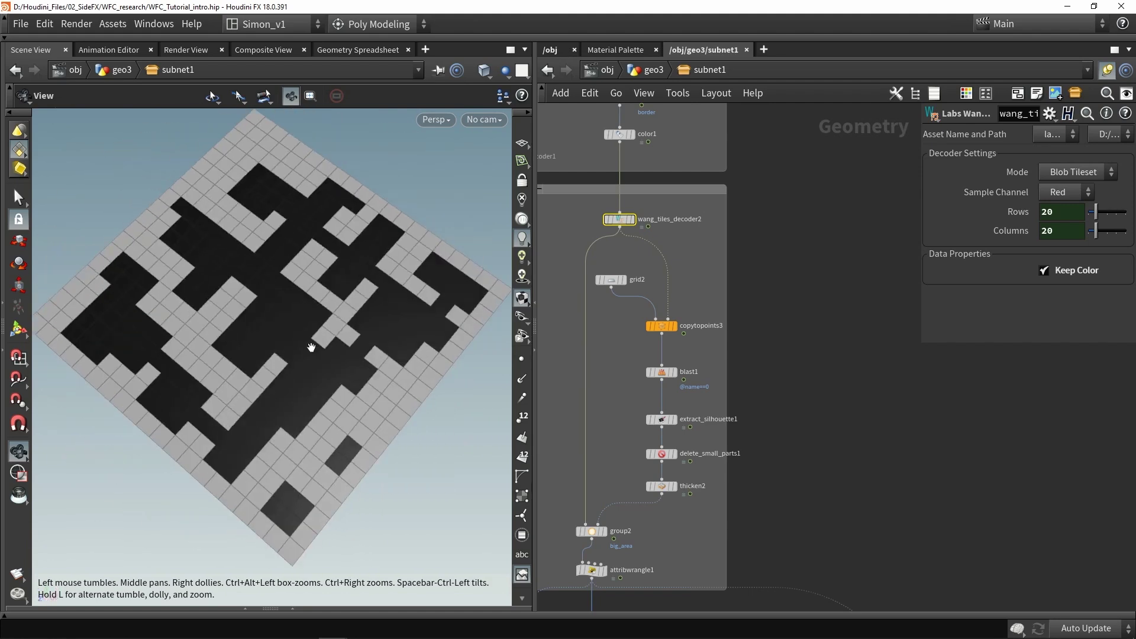
pyautogui.click(1043, 270)
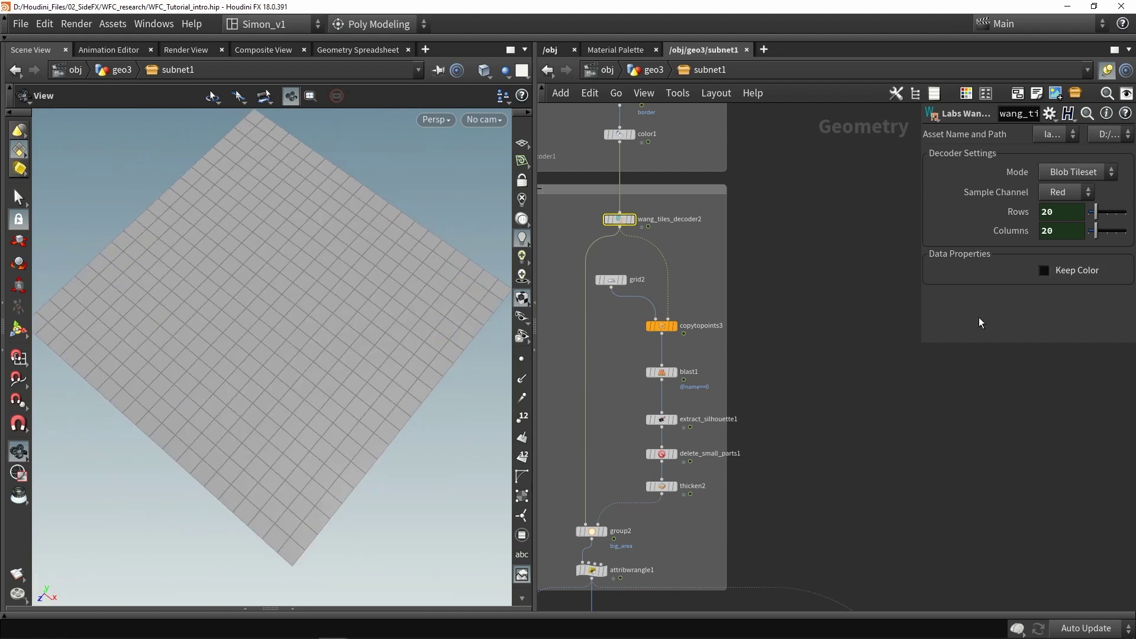
# Insert a Color node, color2, on the wire feeding copytopoints4
pyautogui.press('1')
pyautogui.press('Tab')
pyautogui.write('colo')
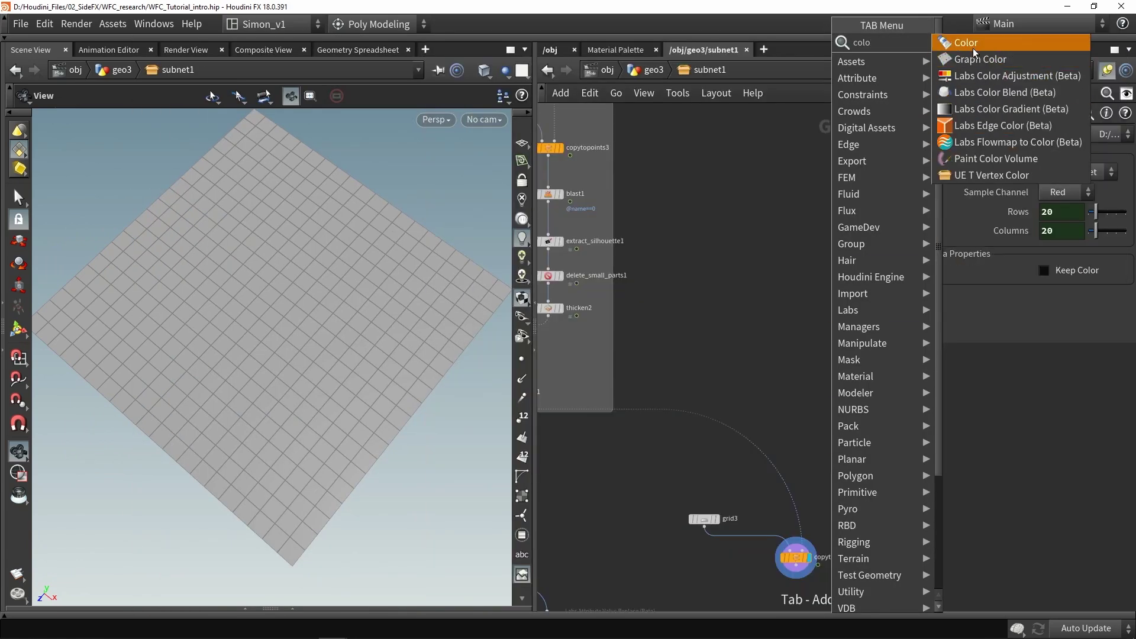
pyautogui.click(972, 47)
pyautogui.click(744, 441)
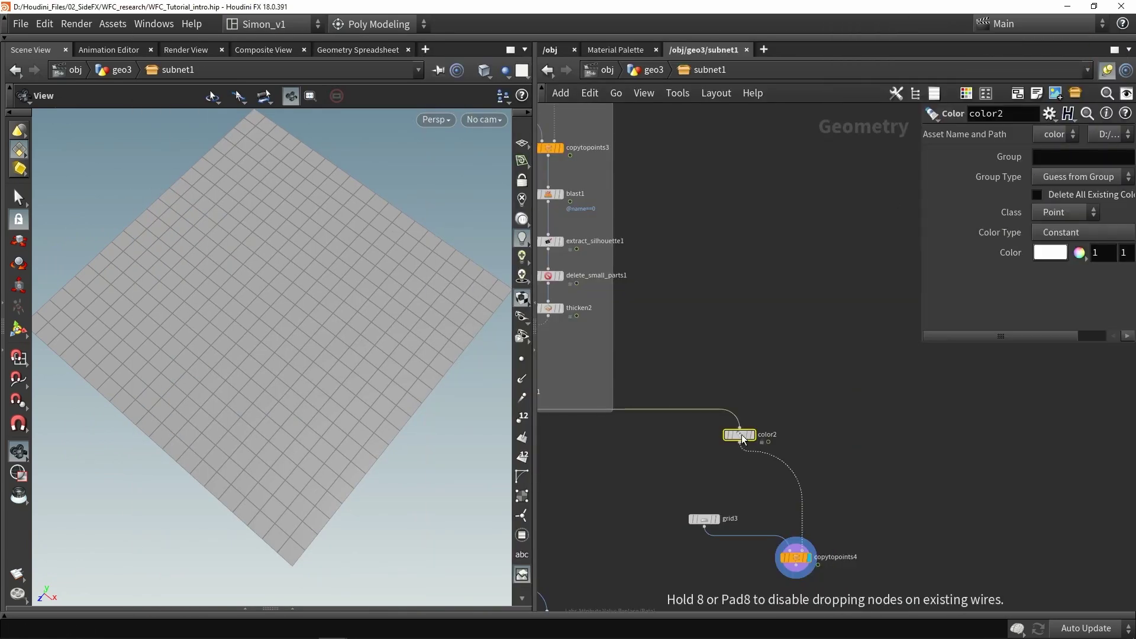
# Set color2 to Random from Attribute using the name attribute
pyautogui.click(1059, 233)
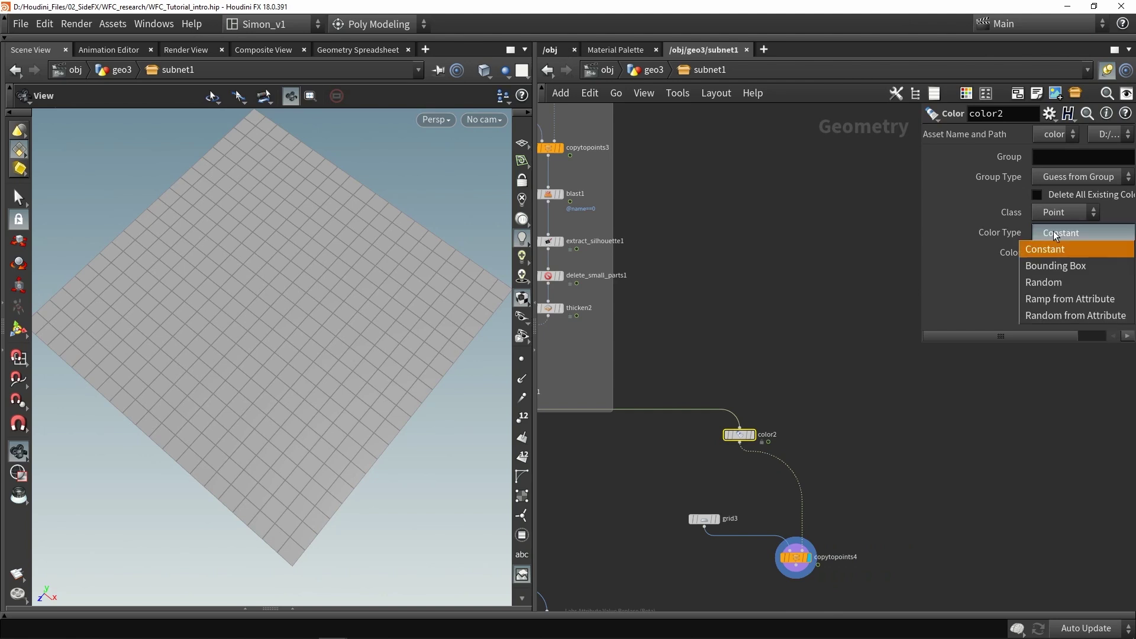
pyautogui.click(1033, 316)
pyautogui.moveTo(921, 266); pyautogui.dragTo(772, 266)
pyautogui.click(1124, 272)
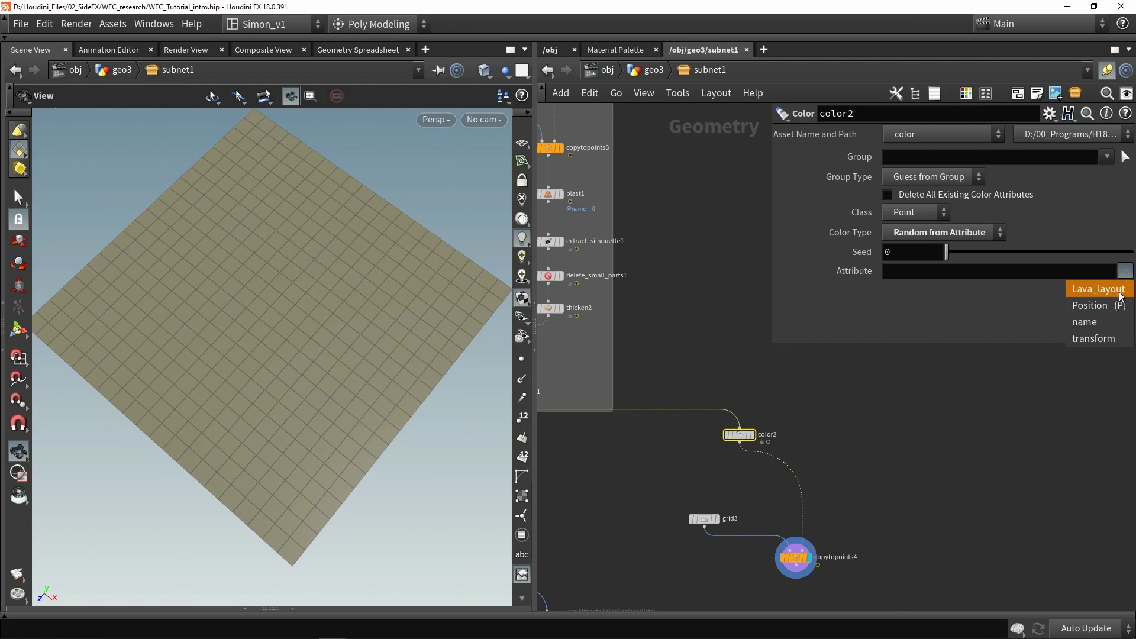
pyautogui.click(1086, 323)
# Display copytopoints4 to show the randomly coloured tile grid
pyautogui.moveTo(438, 355); pyautogui.dragTo(233, 336)
pyautogui.moveTo(345, 330); pyautogui.dragTo(408, 385)
pyautogui.moveTo(641, 467); pyautogui.dragTo(865, 439, button='middle')
pyautogui.moveTo(665, 441); pyautogui.dragTo(750, 435, button='middle')
pyautogui.click(729, 429)
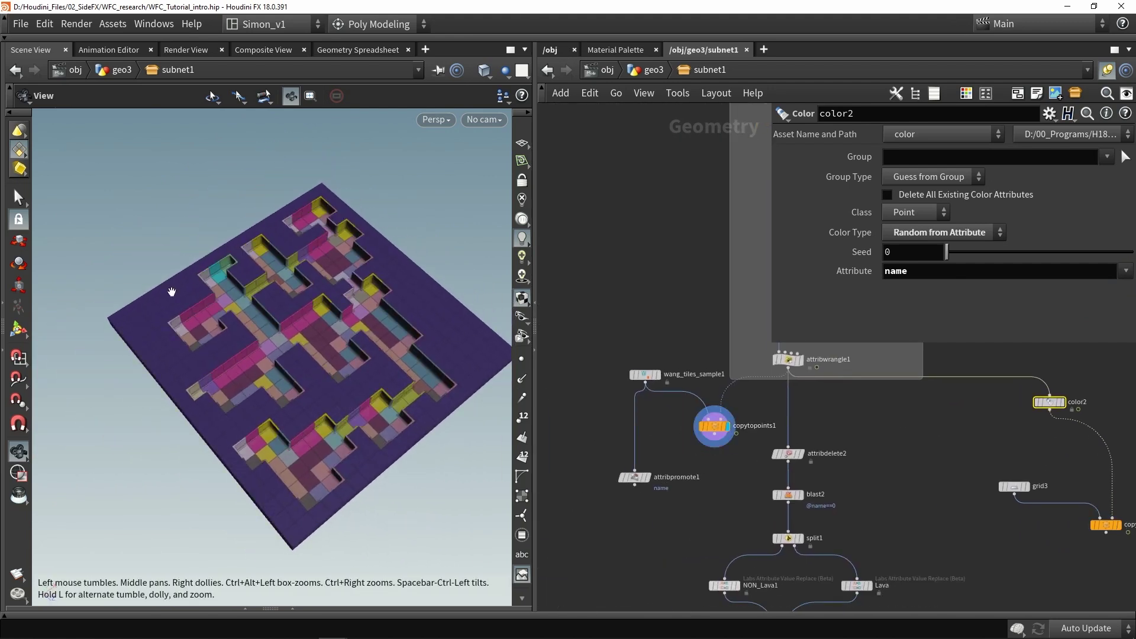
pyautogui.moveTo(1011, 442); pyautogui.dragTo(793, 493, button='middle')
pyautogui.click(747, 406)
pyautogui.click(804, 536)
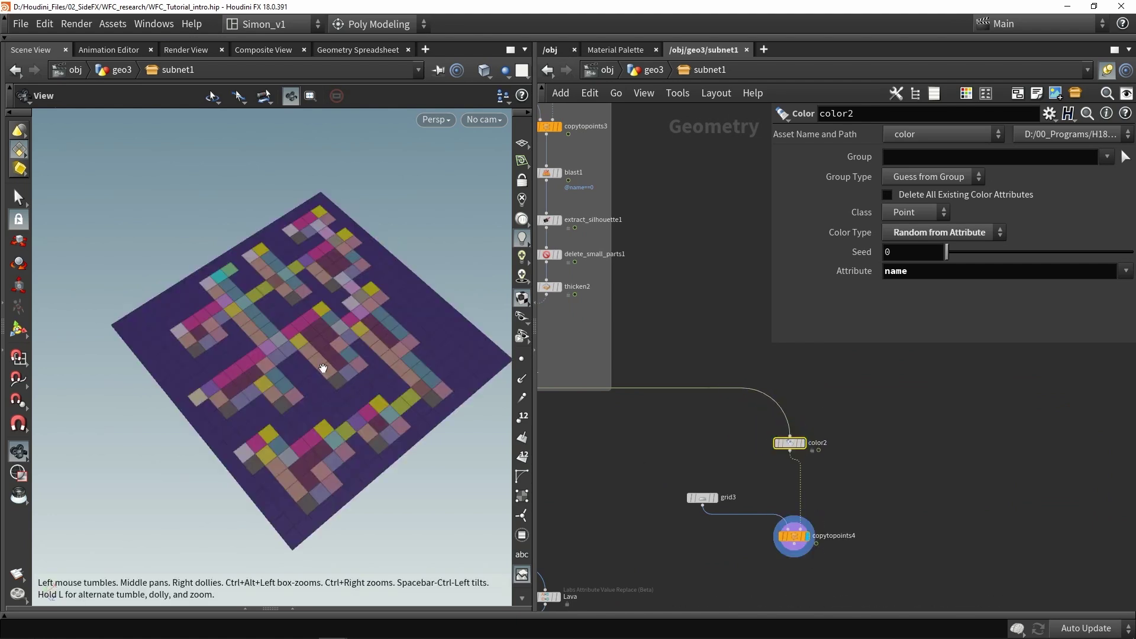
# Nudge copytopoints4 into place and inspect the coloured grid from a new angle
pyautogui.moveTo(322, 368); pyautogui.dragTo(332, 362)
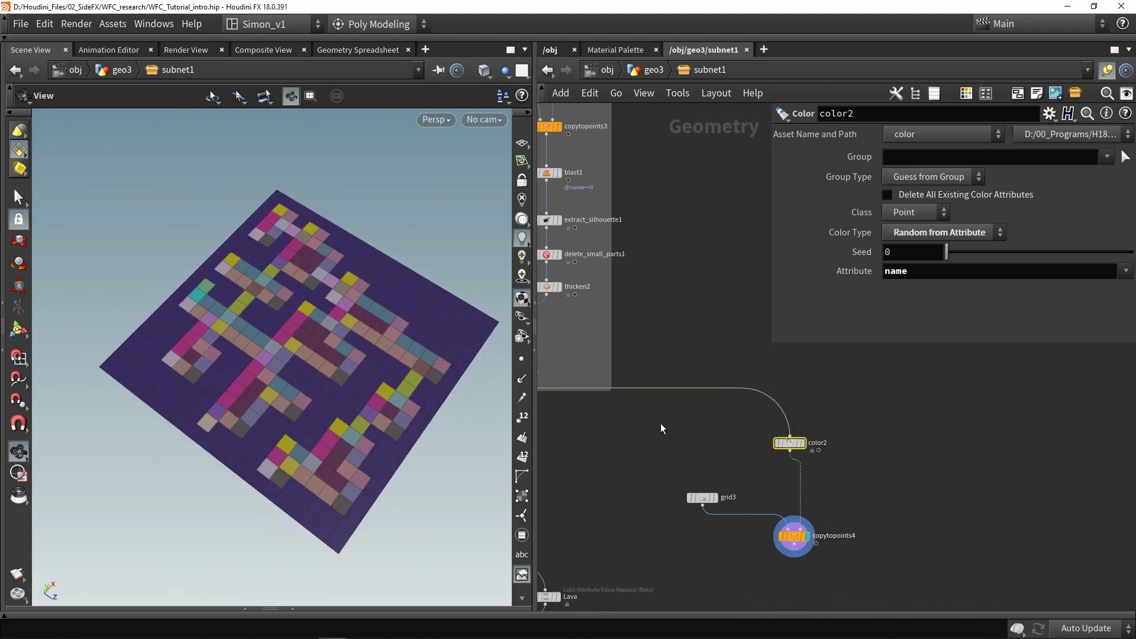
pyautogui.moveTo(667, 434); pyautogui.dragTo(633, 357, button='middle')
pyautogui.scroll(-1, 632, 357)
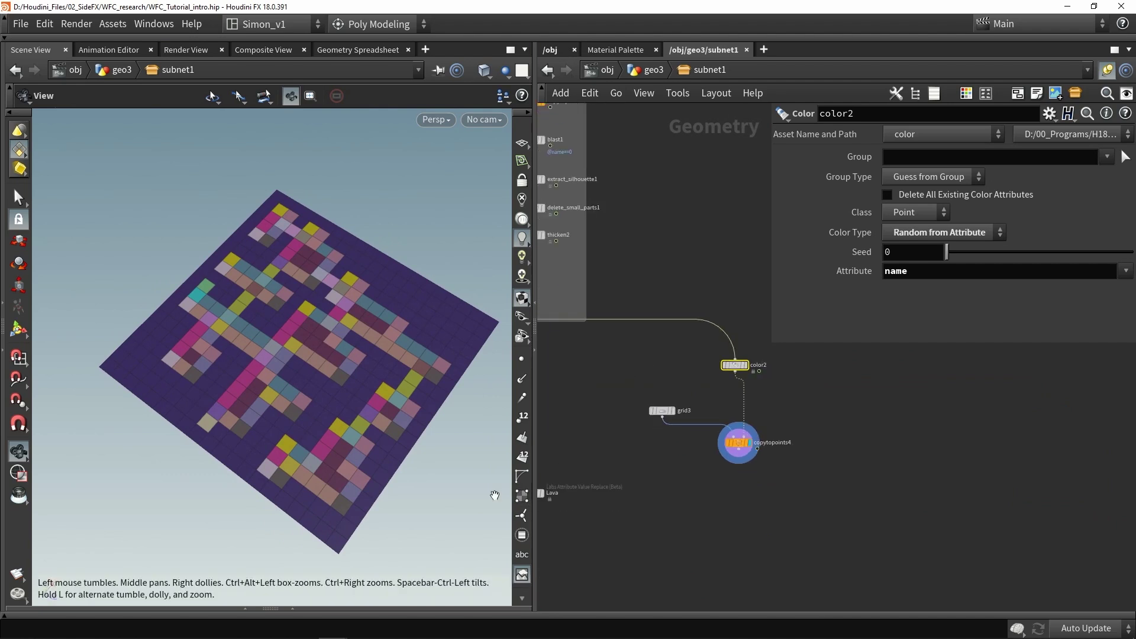
pyautogui.moveTo(743, 445); pyautogui.dragTo(739, 438)
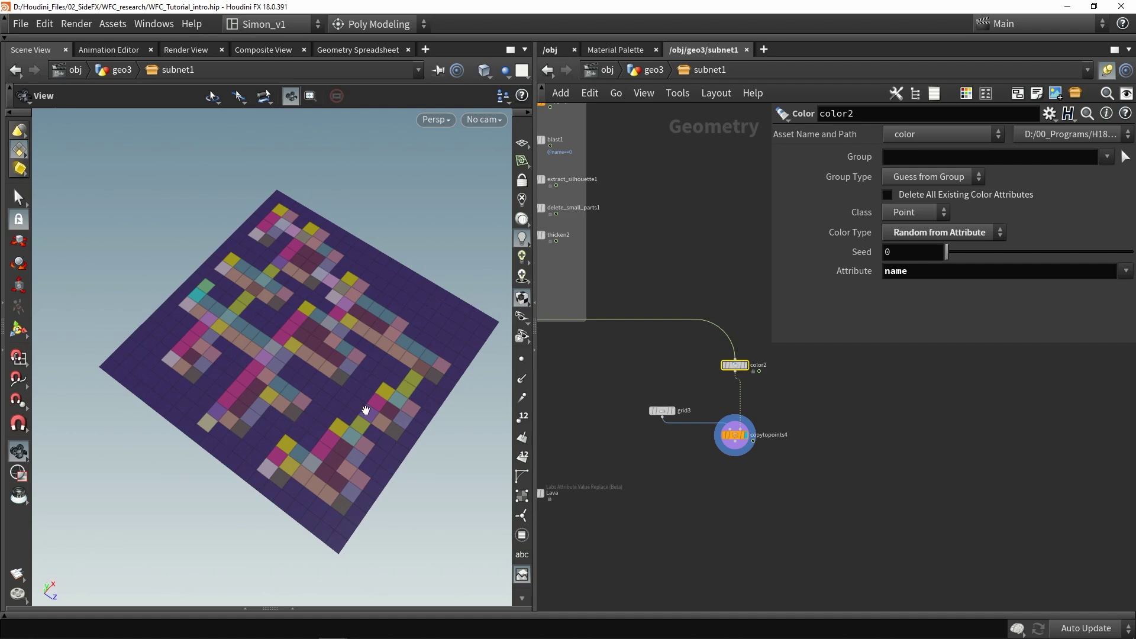
pyautogui.moveTo(337, 405); pyautogui.dragTo(276, 415)
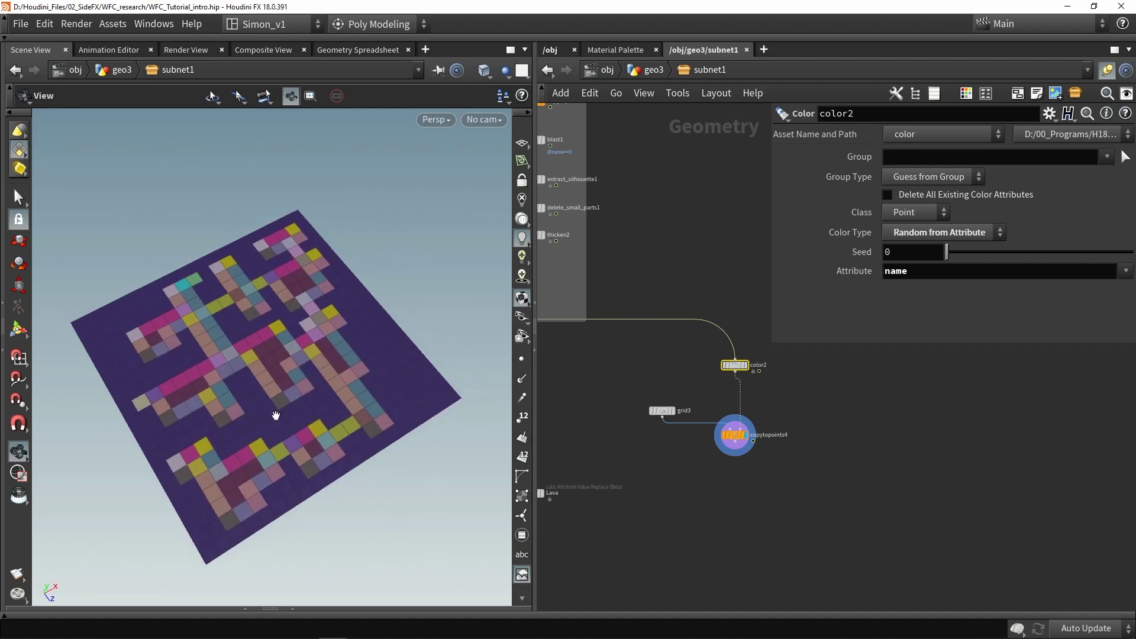
pyautogui.moveTo(811, 491); pyautogui.dragTo(751, 467, button='middle')
# Add a Split node, split2, wired below copytopoints4
pyautogui.press('Tab')
pyautogui.write('spli')
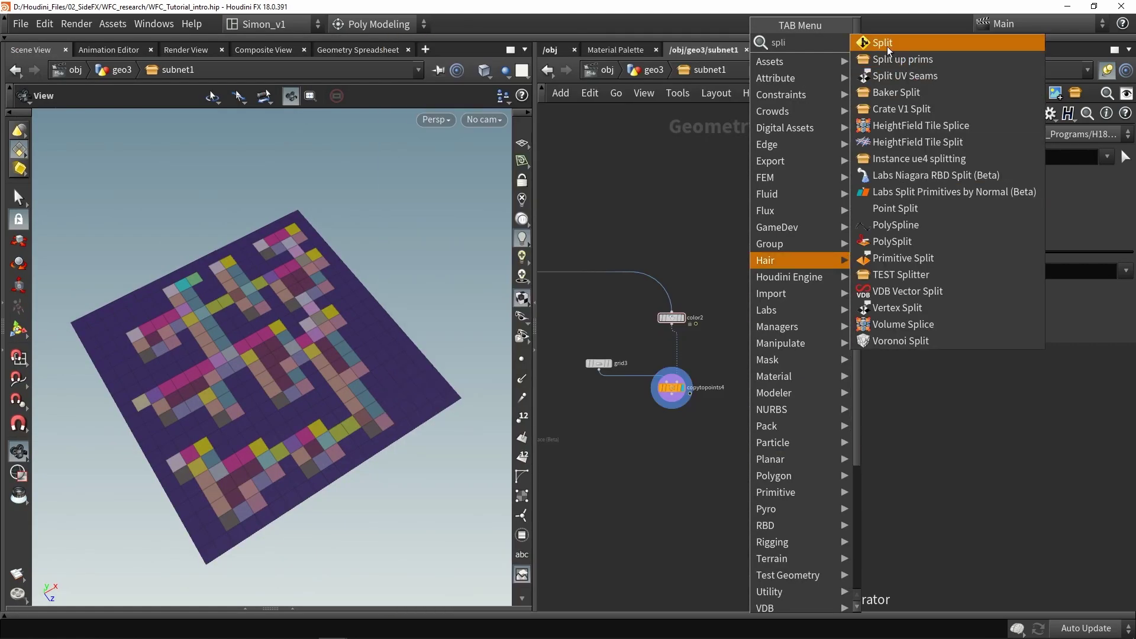
pyautogui.click(886, 43)
pyautogui.scroll(3, 677, 414)
pyautogui.click(675, 470)
pyautogui.moveTo(669, 407); pyautogui.dragTo(730, 461)
pyautogui.press('h')
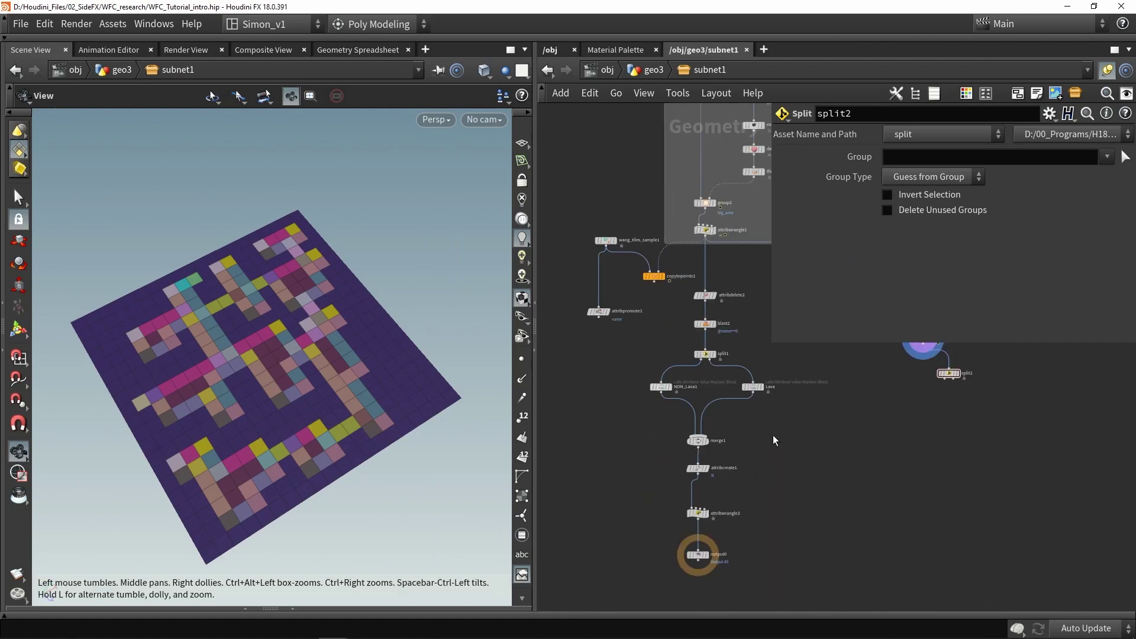
pyautogui.scroll(3, 710, 346)
pyautogui.click(699, 359)
pyautogui.click(980, 155)
pyautogui.hotkey('ctrl', 'a')
pyautogui.hotkey('ctrl', 'c')
pyautogui.moveTo(1039, 386); pyautogui.dragTo(699, 401, button='middle')
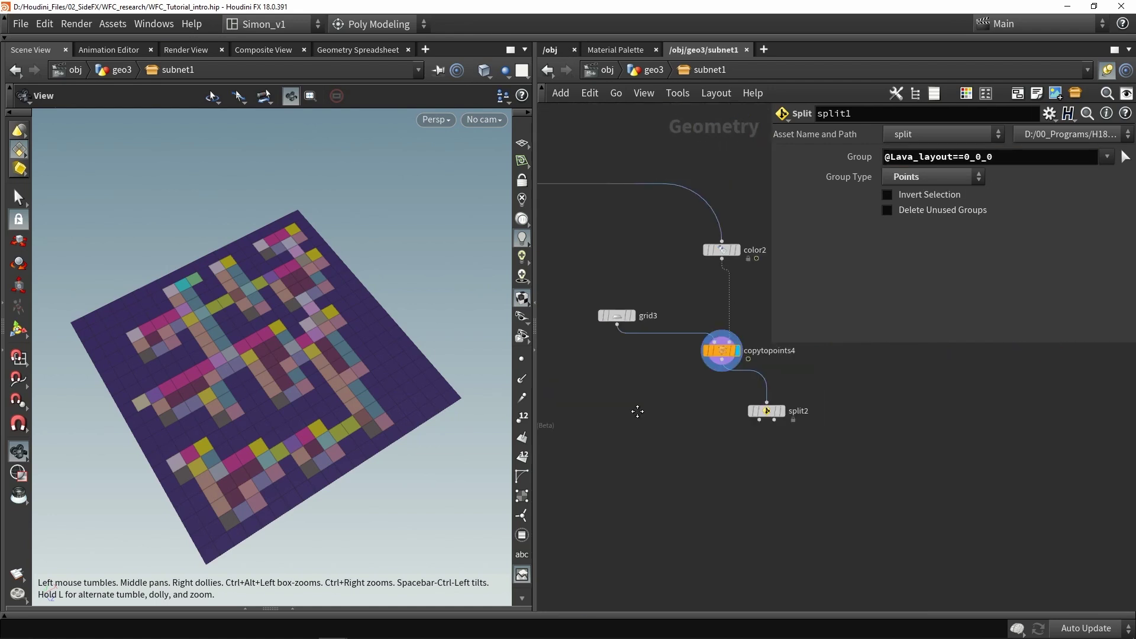
pyautogui.moveTo(805, 402); pyautogui.dragTo(698, 427, button='middle')
pyautogui.click(699, 425)
pyautogui.click(909, 157)
pyautogui.hotkey('ctrl', 'v')
# Set split2's Group Type to Points and display it, leaving Invert Selection off
pyautogui.click(915, 175)
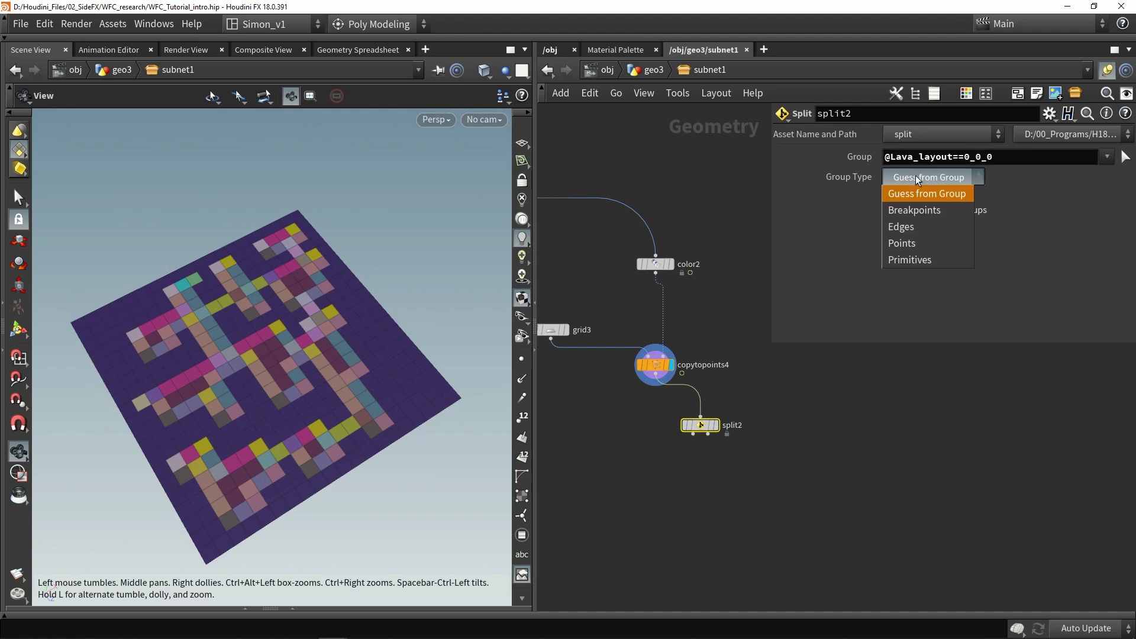
pyautogui.click(898, 245)
pyautogui.click(716, 425)
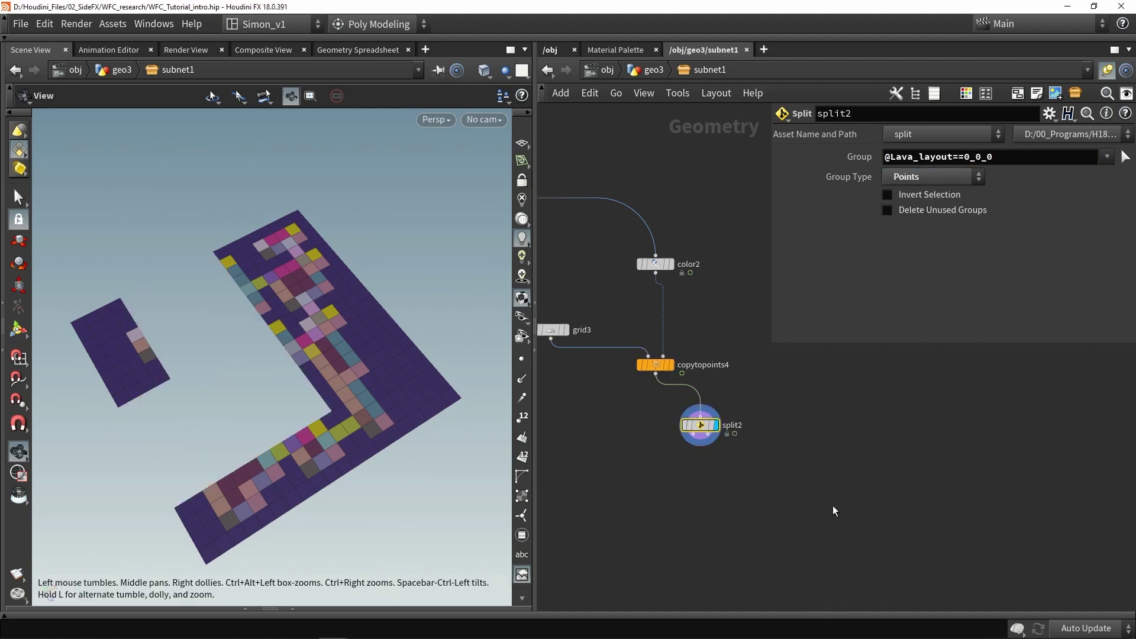
pyautogui.moveTo(813, 501); pyautogui.dragTo(758, 476, button='middle')
pyautogui.moveTo(646, 401); pyautogui.dragTo(776, 387)
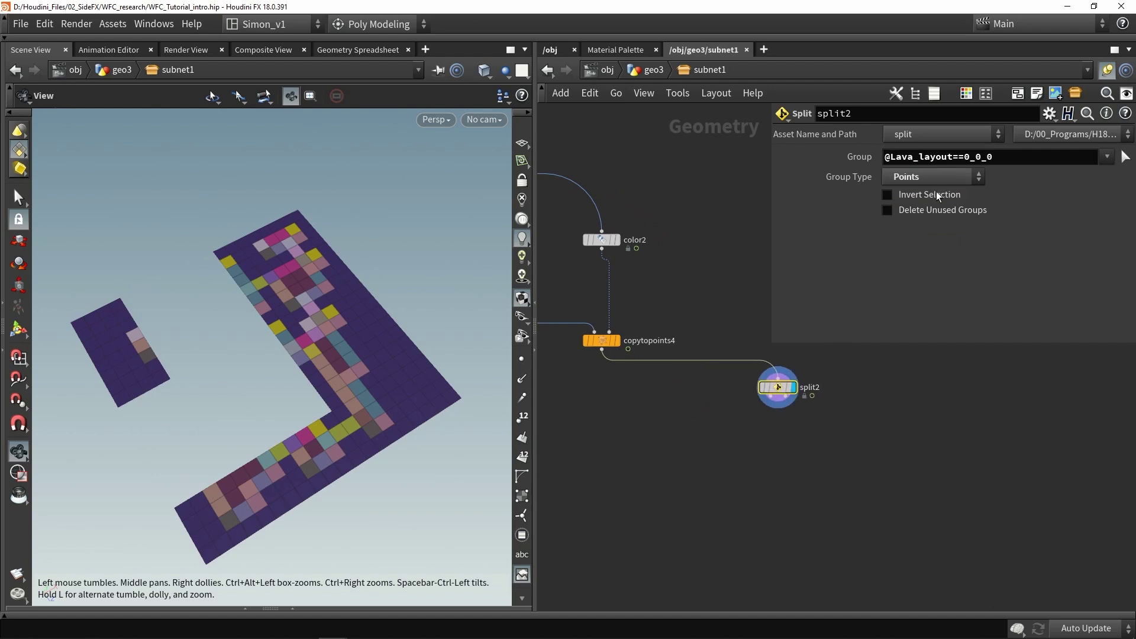
pyautogui.click(935, 194)
pyautogui.click(937, 195)
pyautogui.click(939, 197)
pyautogui.click(940, 197)
# Add the border group to split2's Group and move split2 under copytopoints4
pyautogui.moveTo(756, 430); pyautogui.dragTo(735, 385, button='middle')
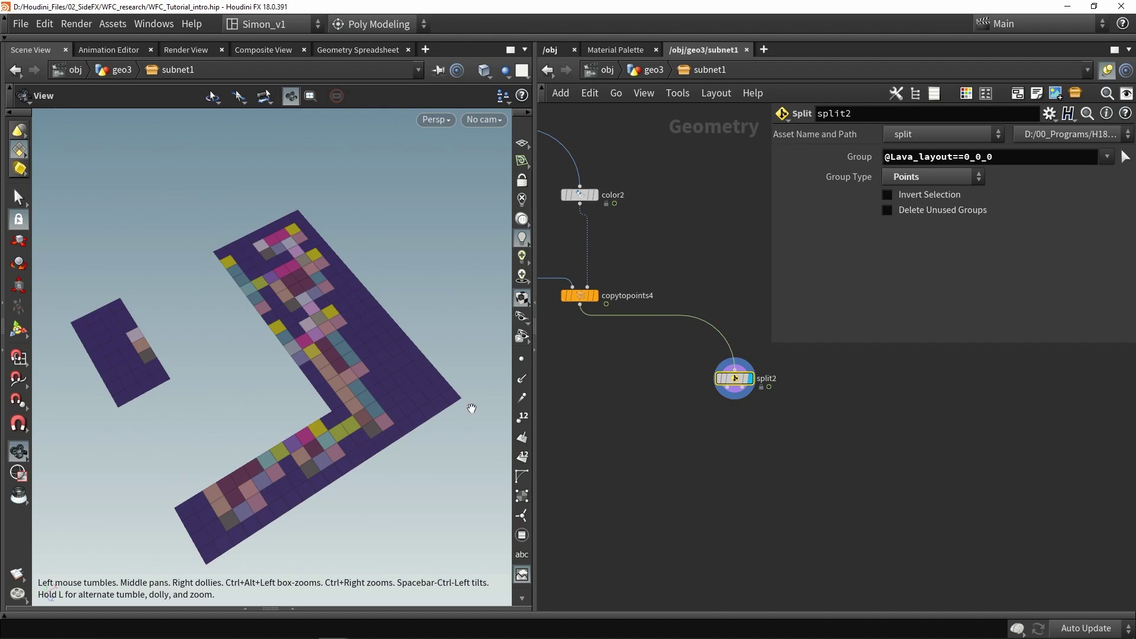
pyautogui.moveTo(671, 495); pyautogui.dragTo(736, 526, button='middle')
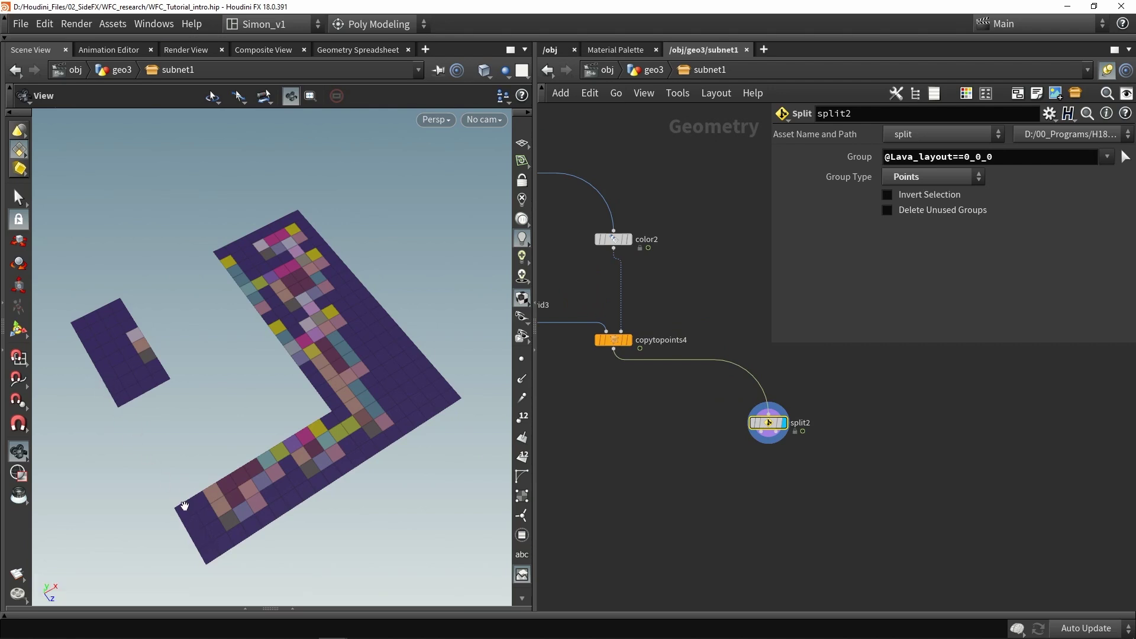
pyautogui.scroll(1, 675, 319)
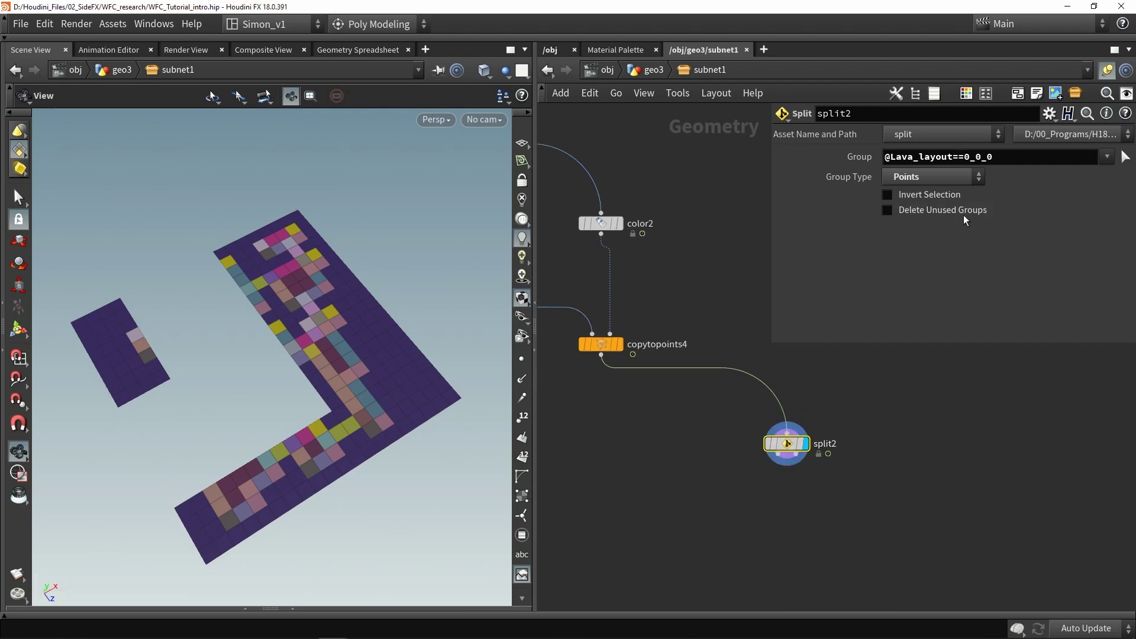
pyautogui.click(1104, 158)
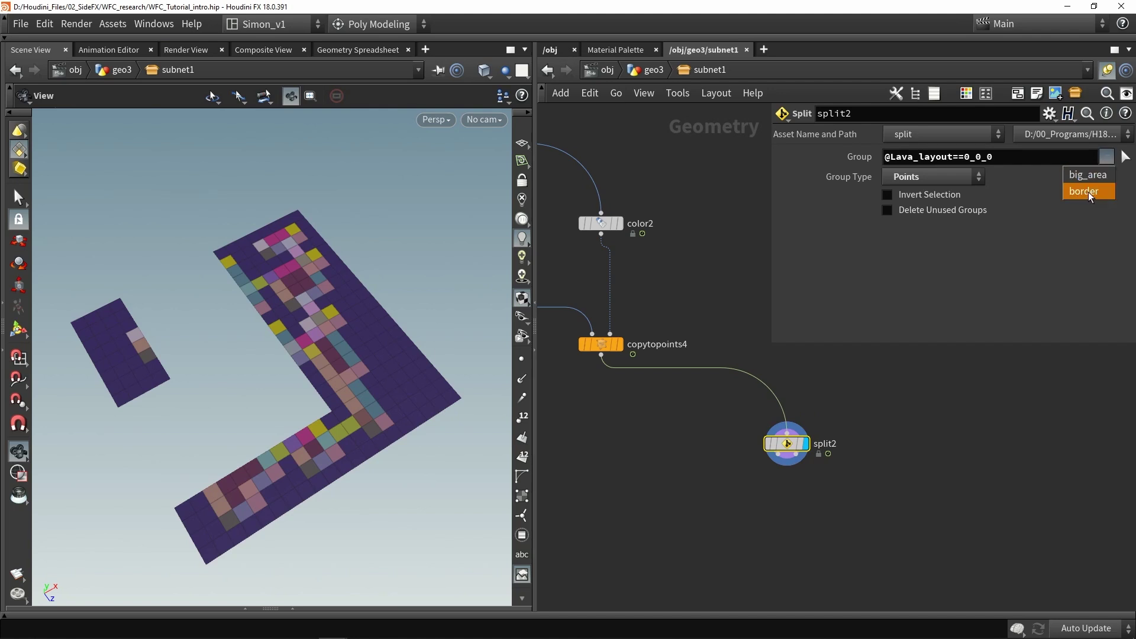
pyautogui.click(1088, 192)
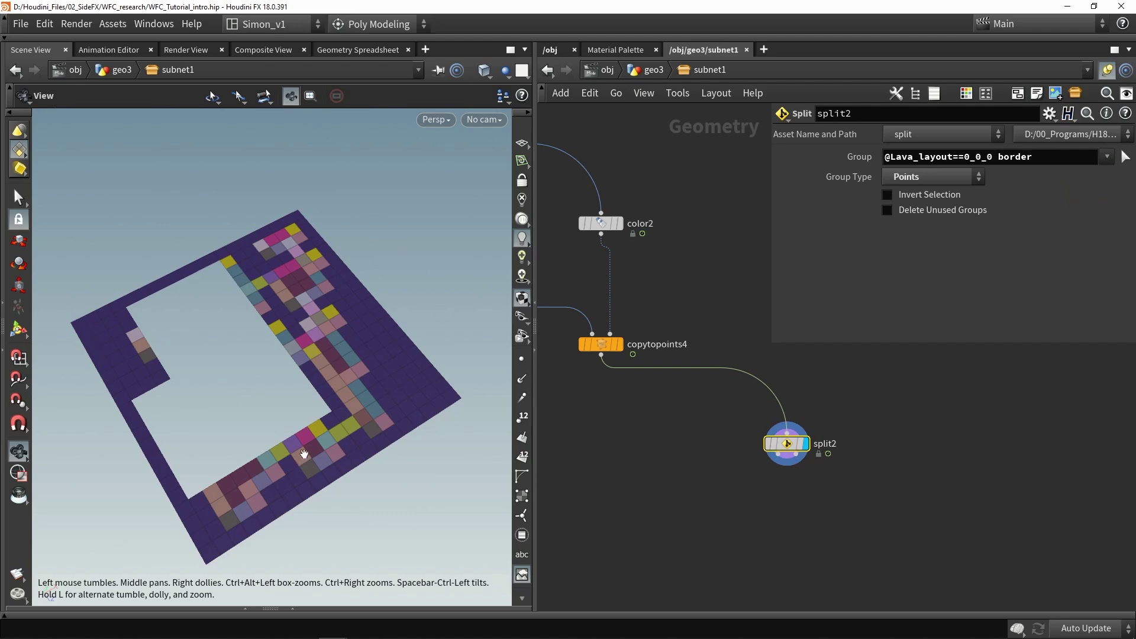
pyautogui.moveTo(786, 443); pyautogui.dragTo(752, 414)
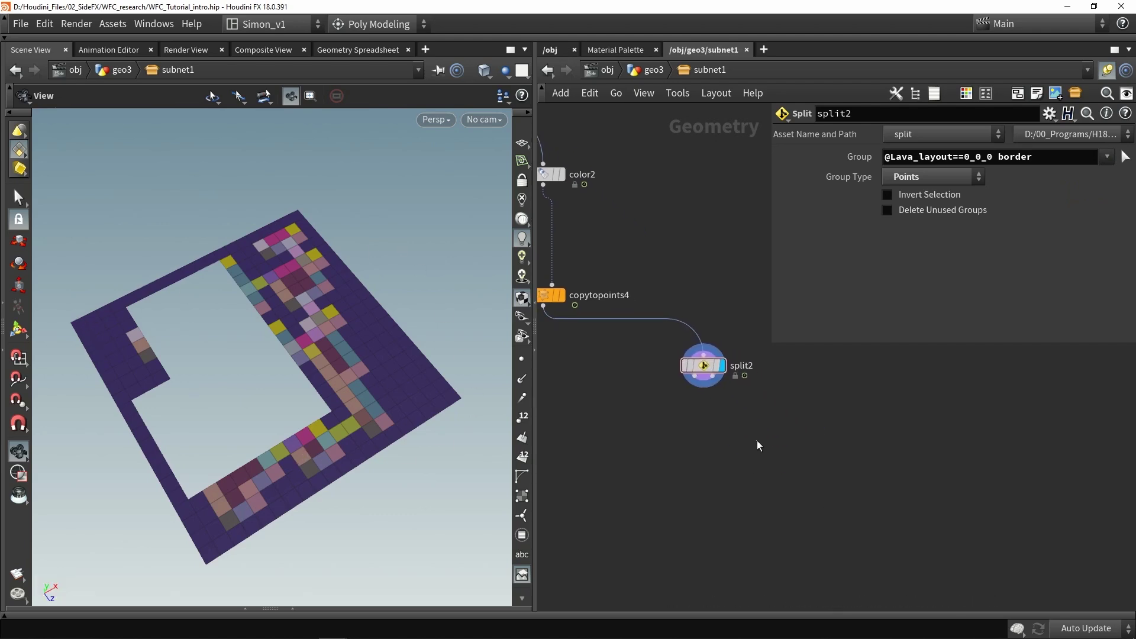
# Add a Blast node, blast3, fed by split2 and displayed
pyautogui.press('Tab')
pyautogui.write('blast')
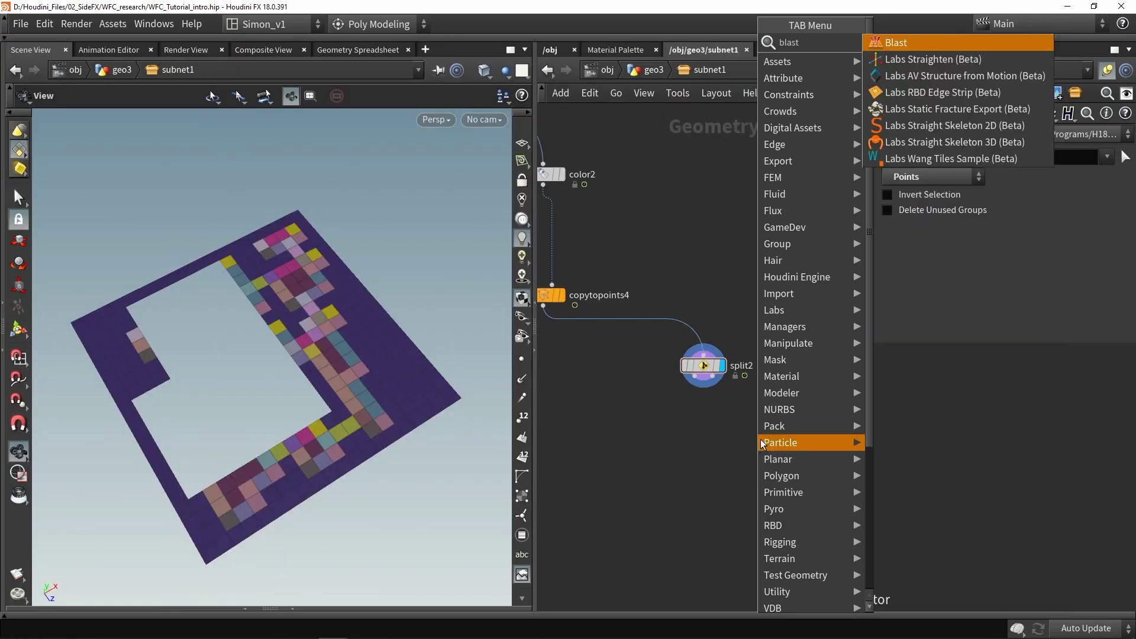
pyautogui.press('Return')
pyautogui.click(787, 441)
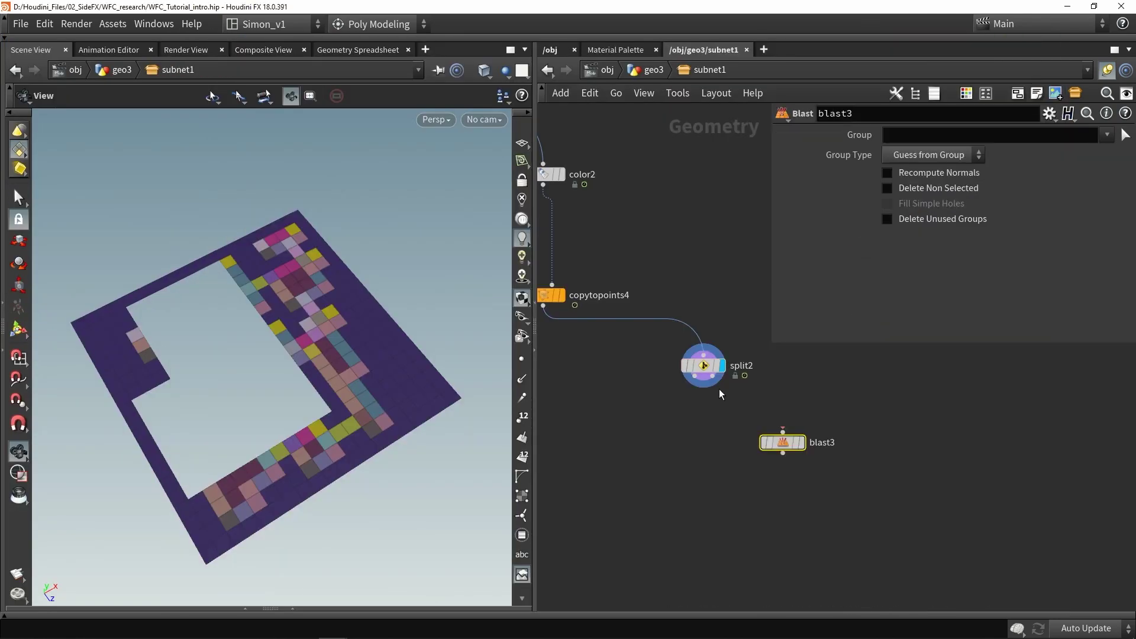
pyautogui.moveTo(696, 379); pyautogui.dragTo(788, 475)
pyautogui.click(803, 450)
pyautogui.click(893, 134)
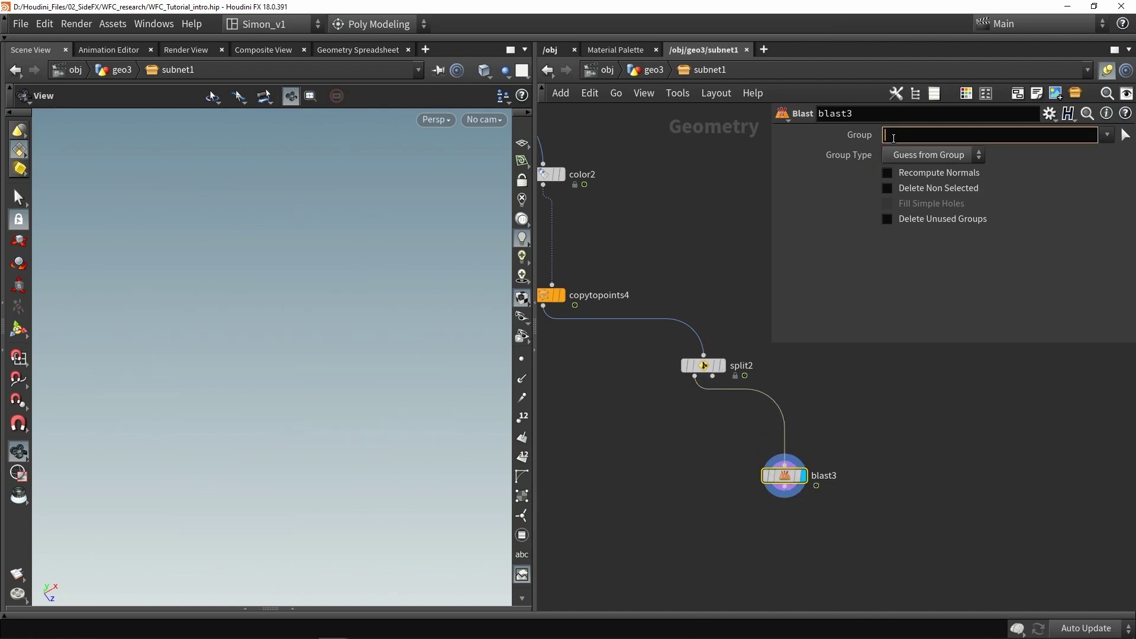
pyautogui.click(930, 157)
pyautogui.click(909, 228)
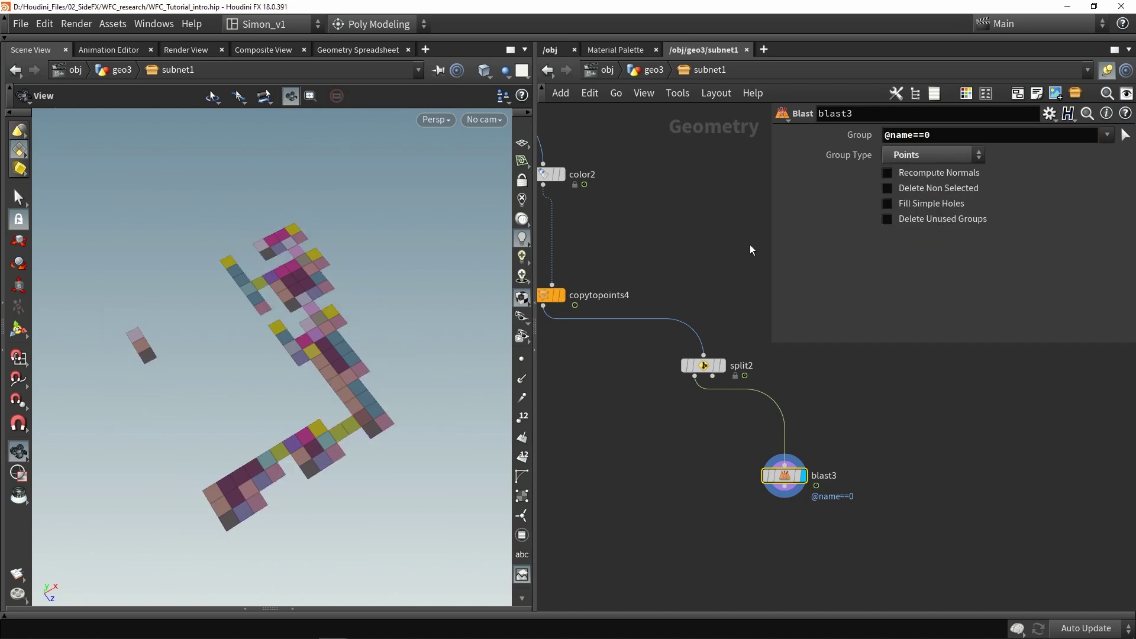
pyautogui.click(927, 193)
pyautogui.moveTo(328, 370); pyautogui.dragTo(459, 388)
pyautogui.moveTo(690, 469); pyautogui.dragTo(654, 388, button='middle')
# Add a Fuse node, fuse1, wired after blast3
pyautogui.press('Tab')
pyautogui.write('fuse')
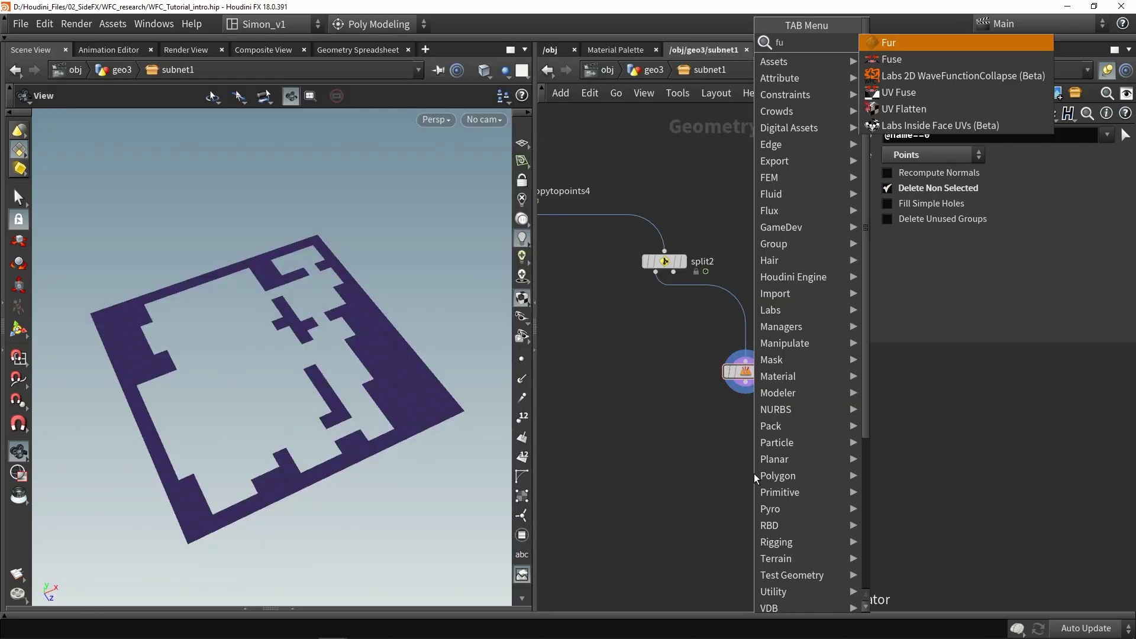
pyautogui.click(883, 45)
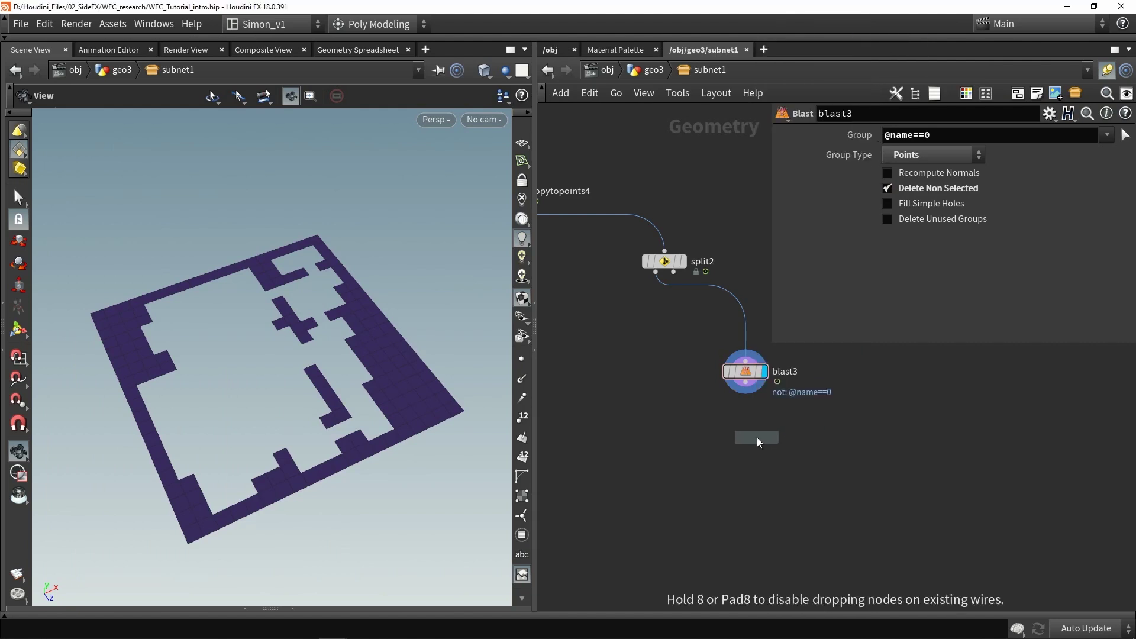
pyautogui.click(757, 438)
pyautogui.scroll(3, 741, 382)
pyautogui.moveTo(743, 379); pyautogui.dragTo(745, 441)
pyautogui.moveTo(762, 462); pyautogui.dragTo(745, 441)
pyautogui.moveTo(760, 518); pyautogui.dragTo(723, 446, button='middle')
# Add a Transform node, transform3, after fuse1 and display it
pyautogui.press('Tab')
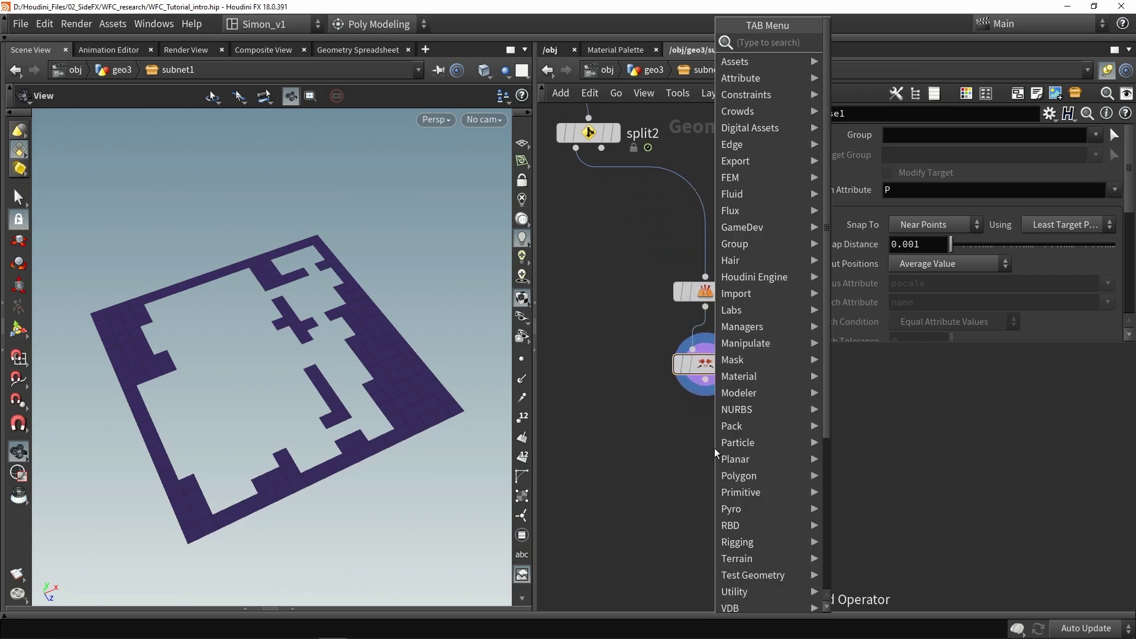
pyautogui.write('tra')
pyautogui.click(844, 83)
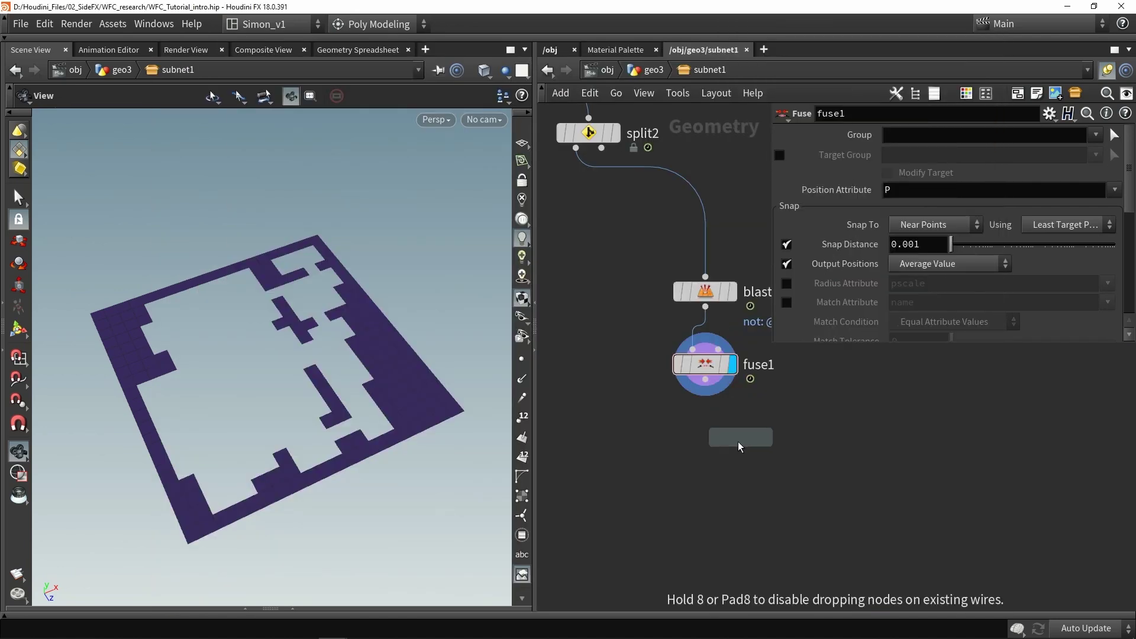
pyautogui.click(697, 440)
pyautogui.moveTo(213, 308); pyautogui.dragTo(211, 325)
# Drag transform3's viewport handle to move the floor plan along Y
pyautogui.press('Return')
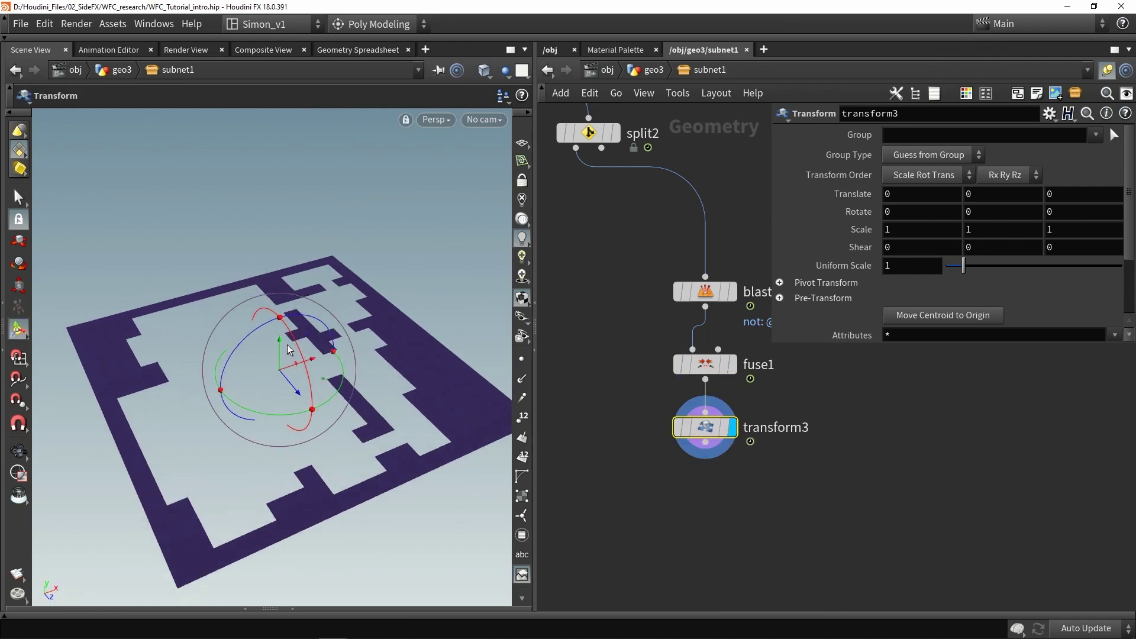
pyautogui.moveTo(279, 345); pyautogui.dragTo(422, 367)
pyautogui.scroll(5, 408, 378)
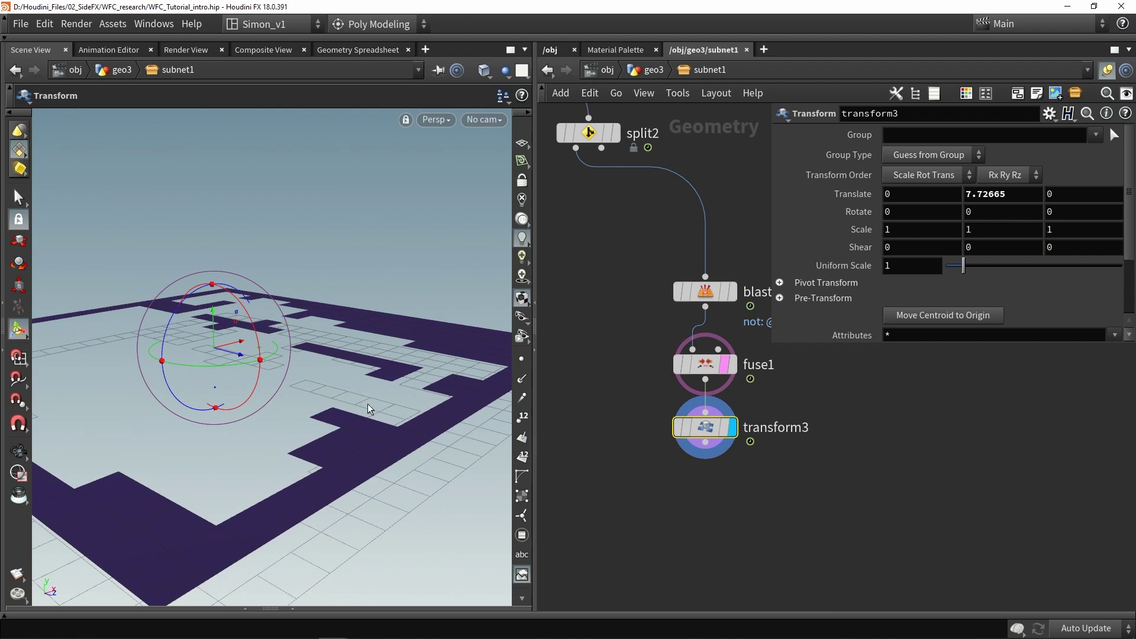
pyautogui.scroll(4, 368, 402)
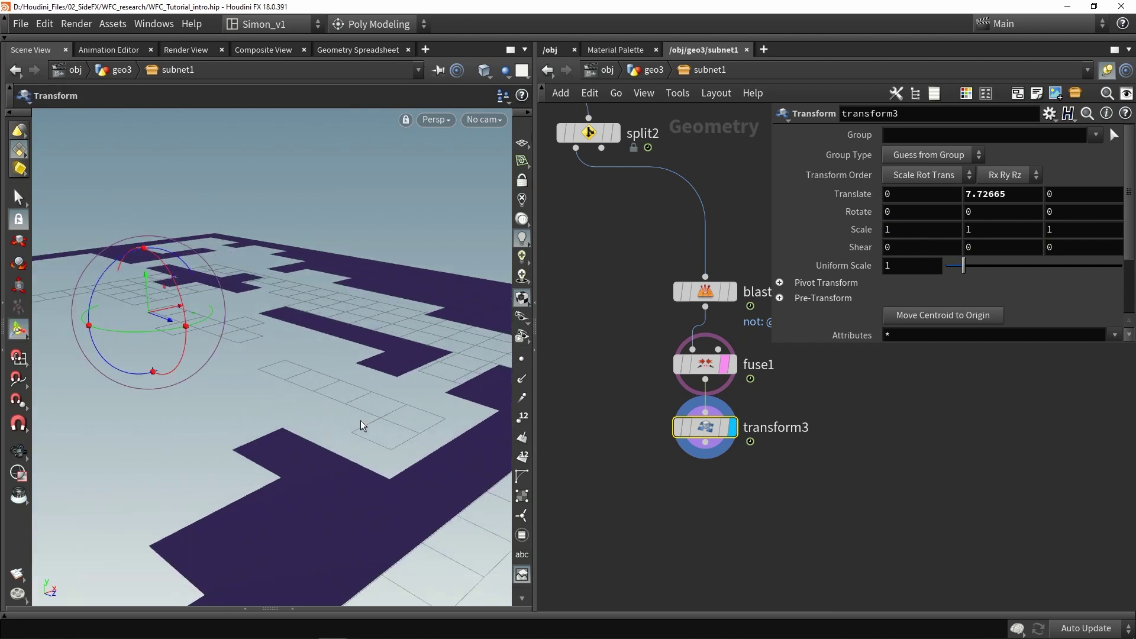
pyautogui.moveTo(144, 275); pyautogui.dragTo(153, 303)
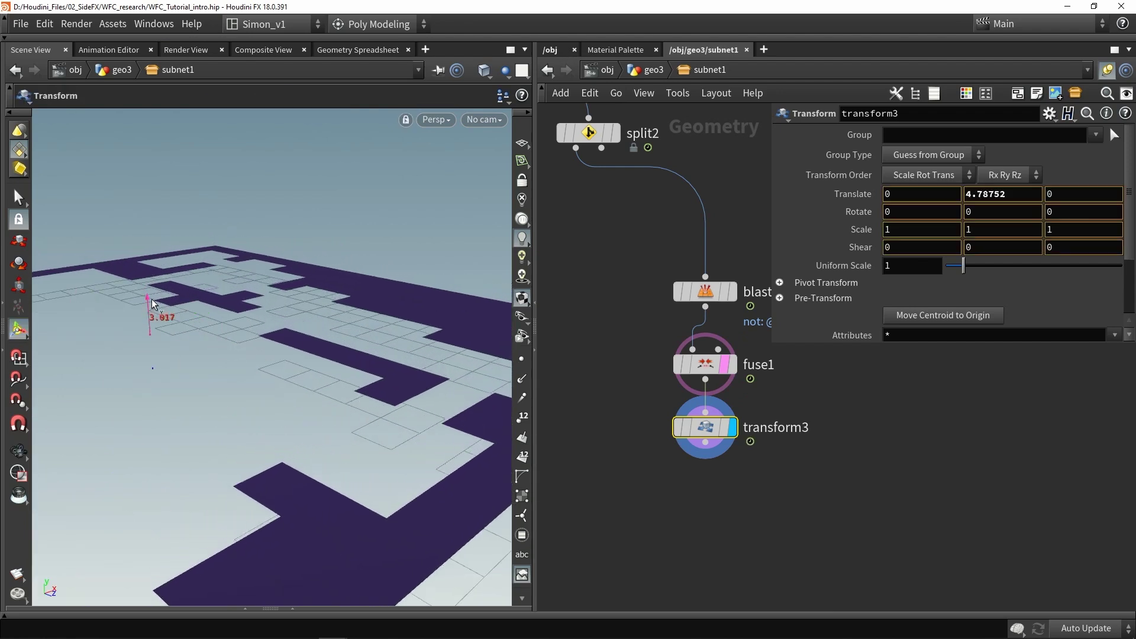
pyautogui.press('r')
# Enter a Translate Y of 3.5 on transform3 to raise the floor exactly
pyautogui.doubleClick(1003, 194)
pyautogui.write('5')
pyautogui.press('Return')
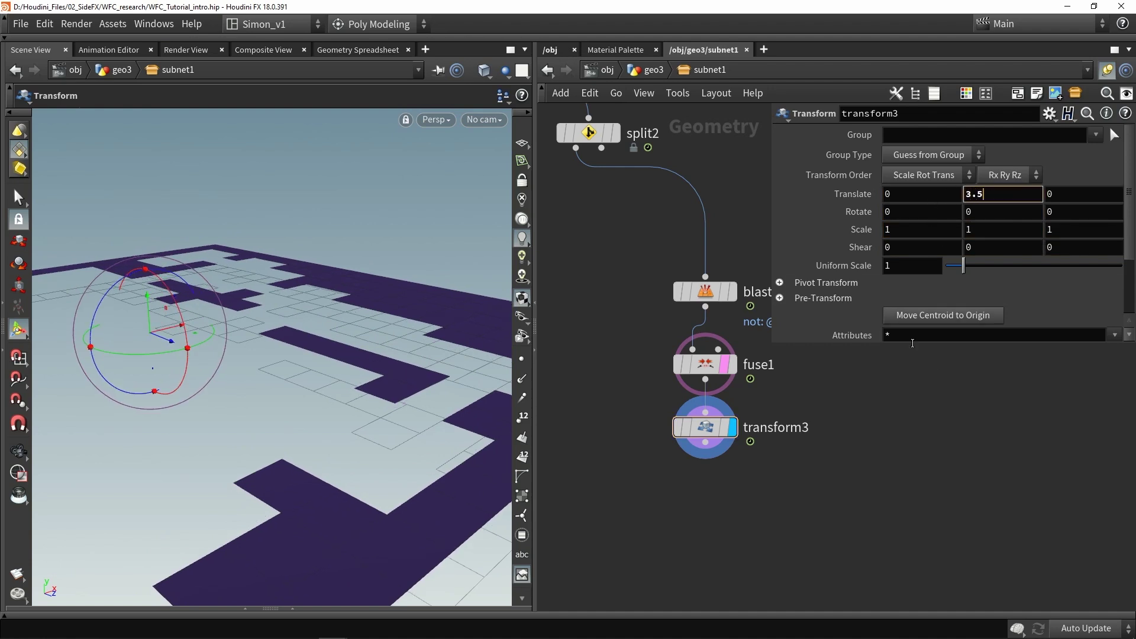
pyautogui.write('3.5')
pyautogui.press('Return')
pyautogui.keyDown('alt'); pyautogui.moveTo(360, 359); pyautogui.dragTo(346, 374); pyautogui.keyUp('alt')
pyautogui.moveTo(696, 487); pyautogui.dragTo(675, 407, button='middle')
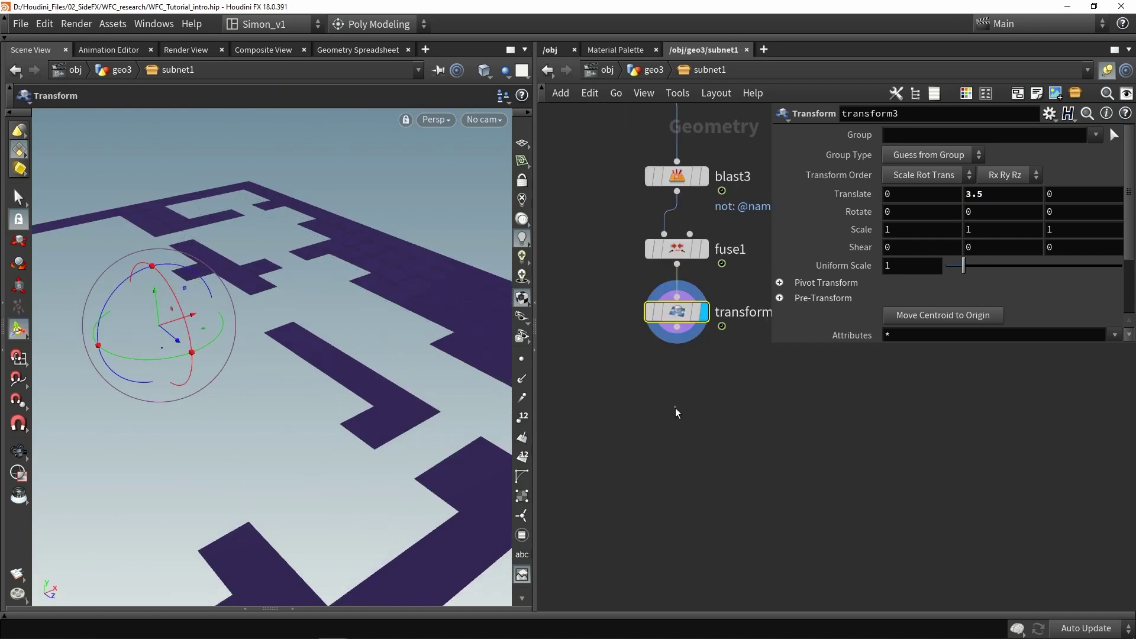
pyautogui.press('Tab')
# Add a PolyExtrude node wired below transform3 and display it
pyautogui.write('extr')
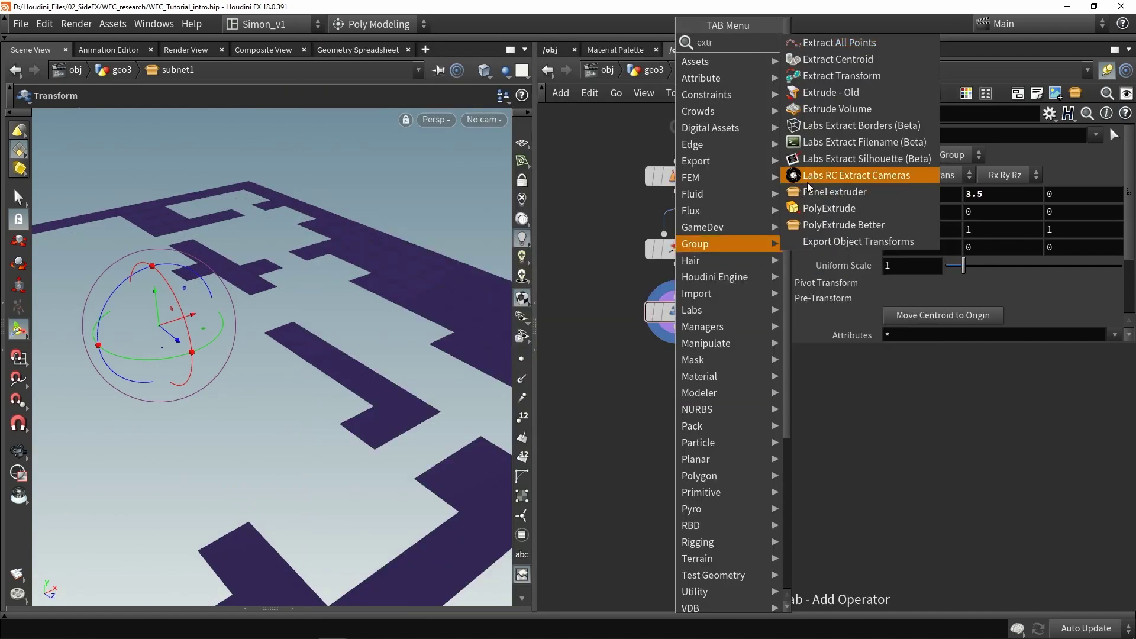
pyautogui.click(816, 209)
pyautogui.click(683, 401)
pyautogui.moveTo(677, 329); pyautogui.dragTo(675, 391)
# Extrude the floor plan up into walls about 14.95 units tall
pyautogui.scroll(-2, 331, 300)
pyautogui.scroll(-5, 331, 300)
pyautogui.press('Return')
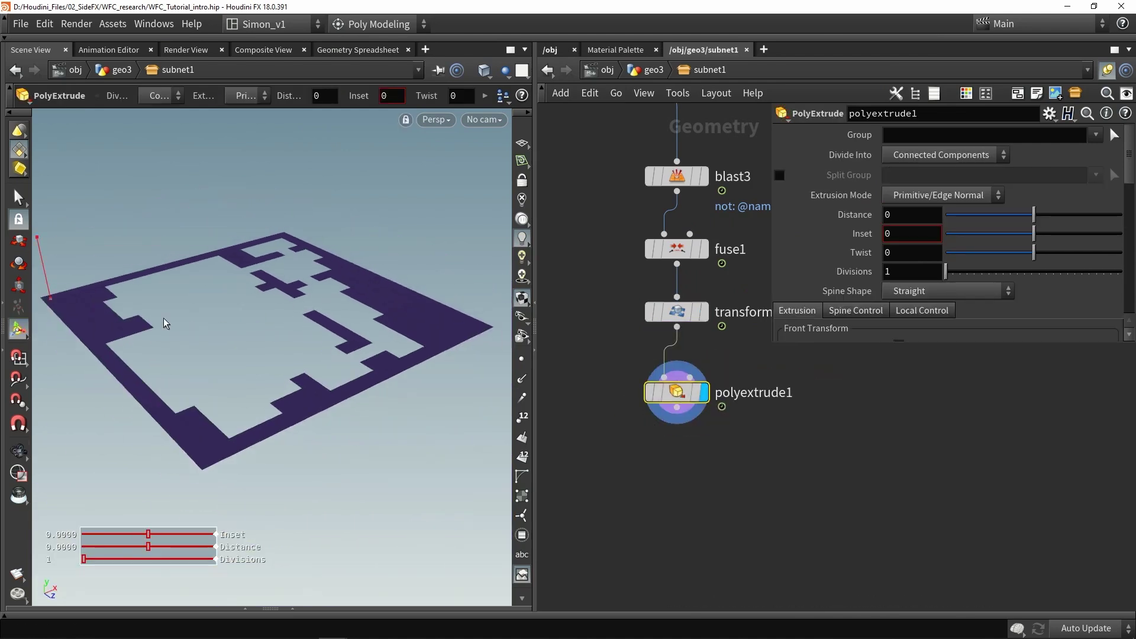
pyautogui.moveTo(39, 255); pyautogui.dragTo(33, 223)
pyautogui.press('Escape')
pyautogui.moveTo(177, 266); pyautogui.dragTo(273, 284)
# Enable Output Back on polyextrude1 and switch the viewport to wireframe
pyautogui.press('Return')
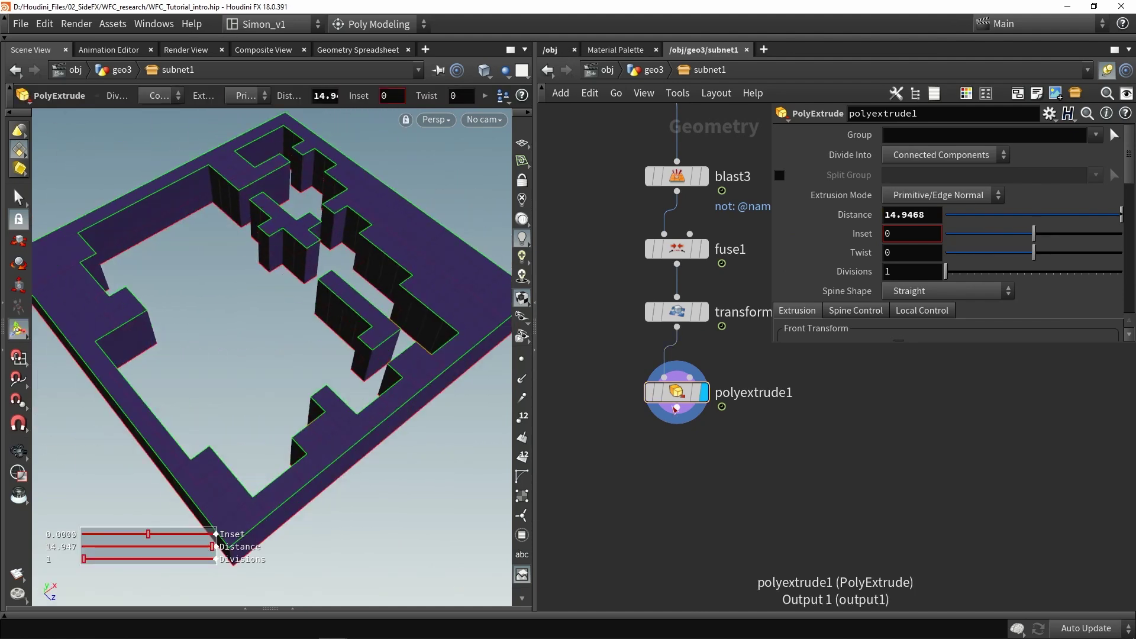
pyautogui.scroll(-3, 934, 240)
pyautogui.click(898, 282)
pyautogui.press('Escape')
pyautogui.moveTo(266, 267); pyautogui.dragTo(313, 220)
pyautogui.press('Return')
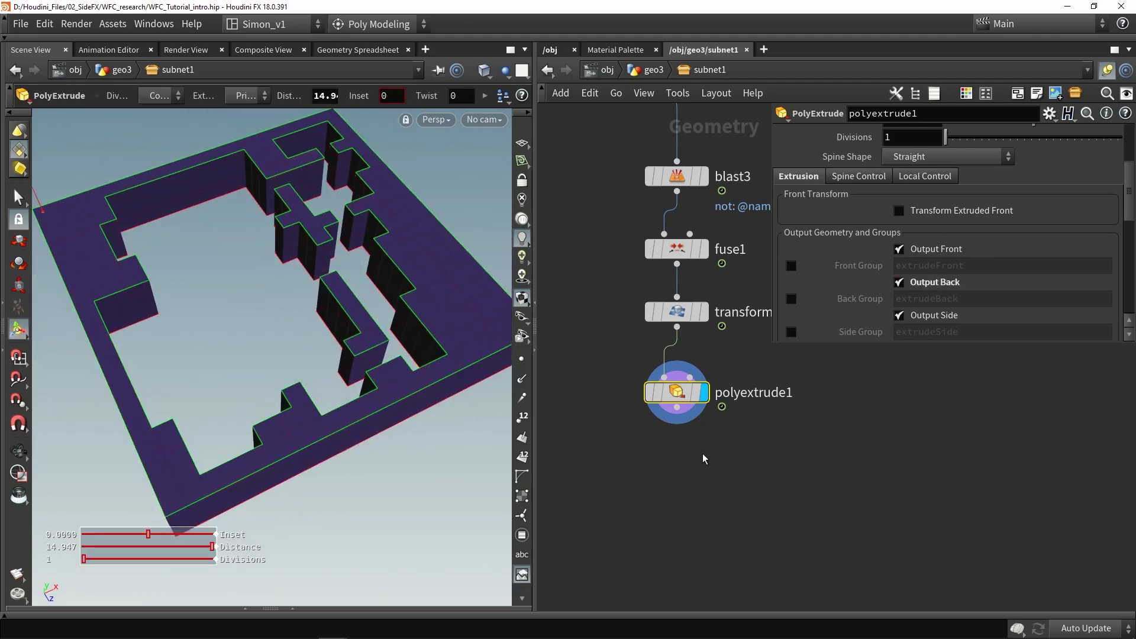
pyautogui.scroll(5, 355, 319)
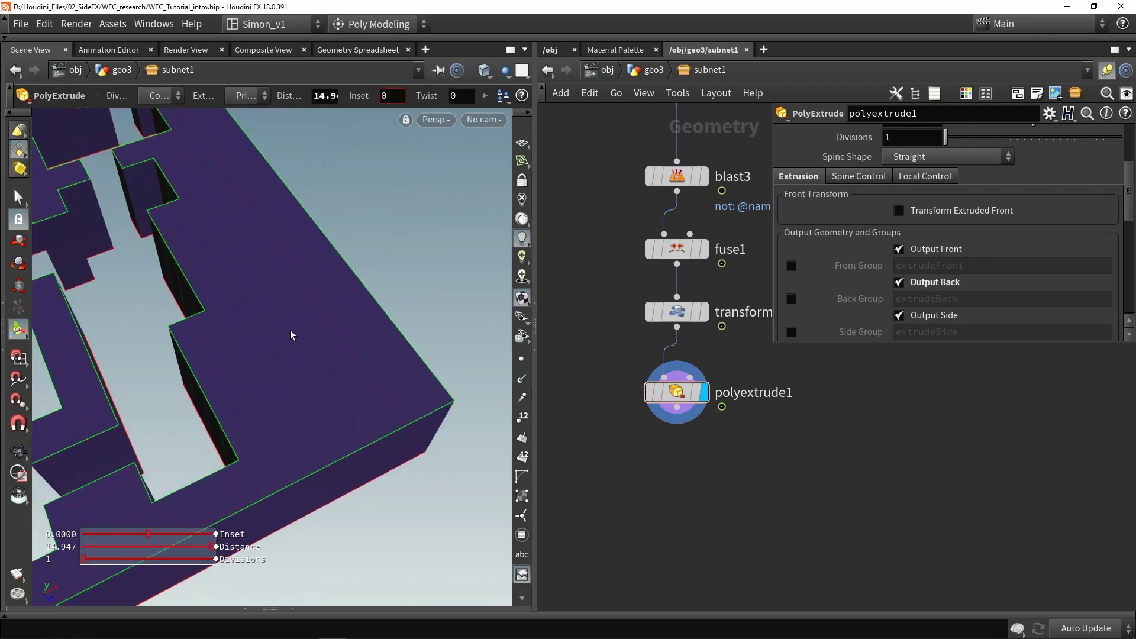
pyautogui.press('w')
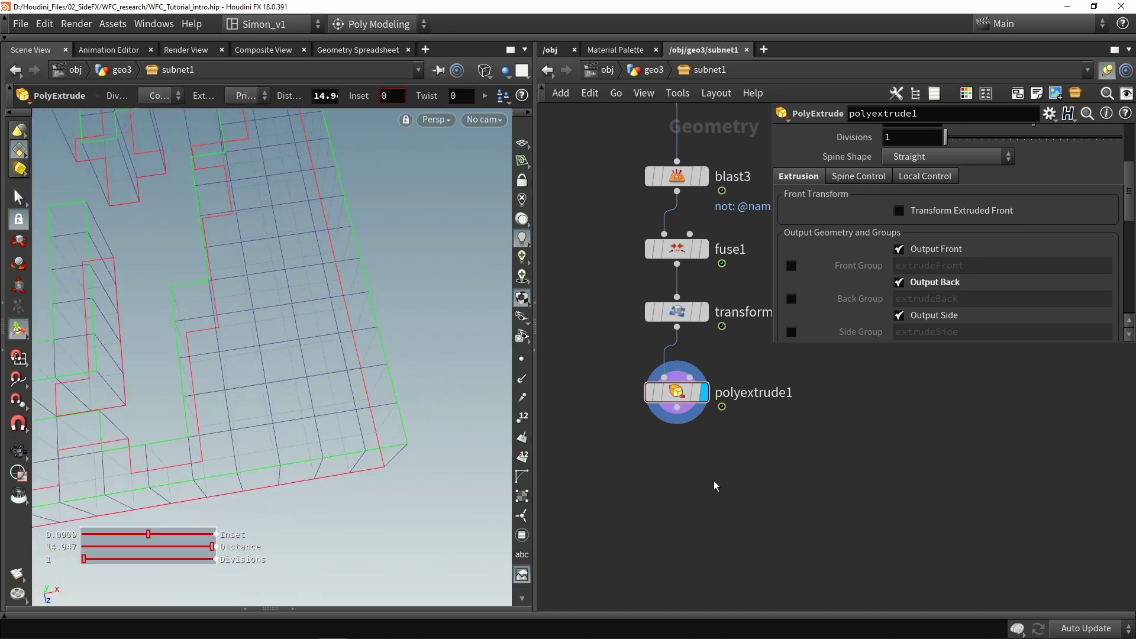
pyautogui.press('Tab')
# Add a Labs Dissolve Flat Edges node under polyextrude1, display it, and frame the walls
pyautogui.write('flat')
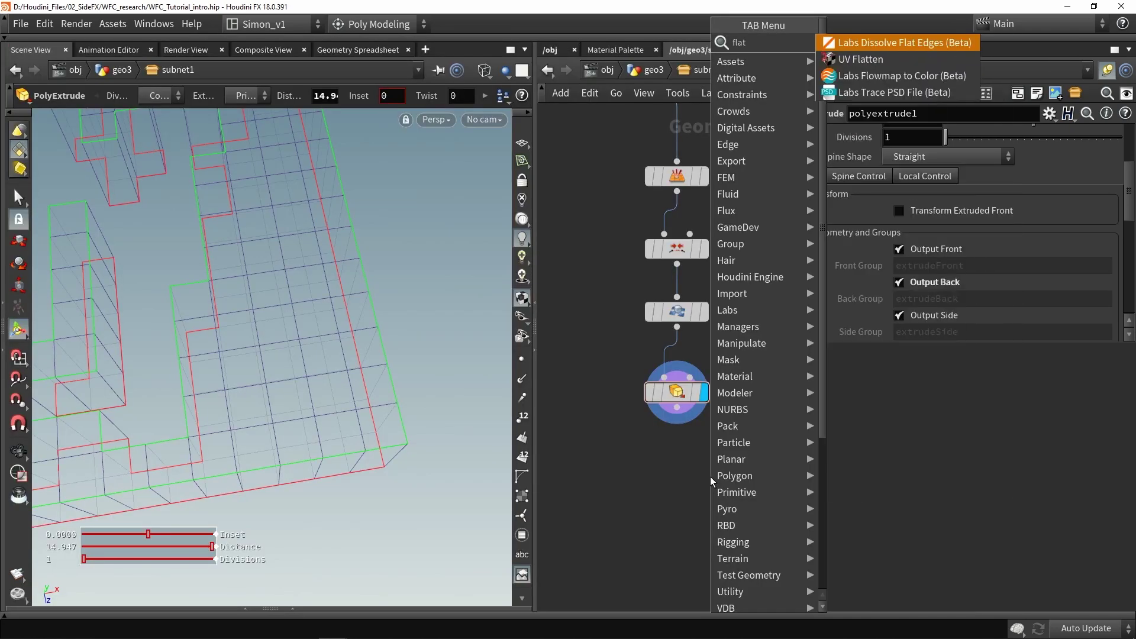
pyautogui.click(899, 42)
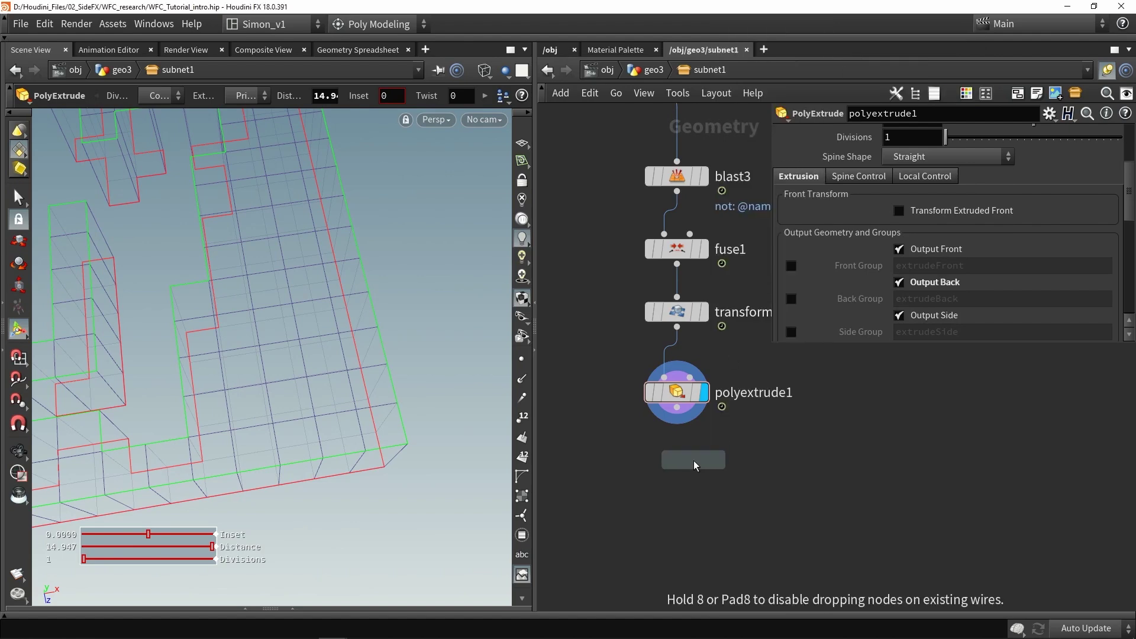
pyautogui.click(694, 466)
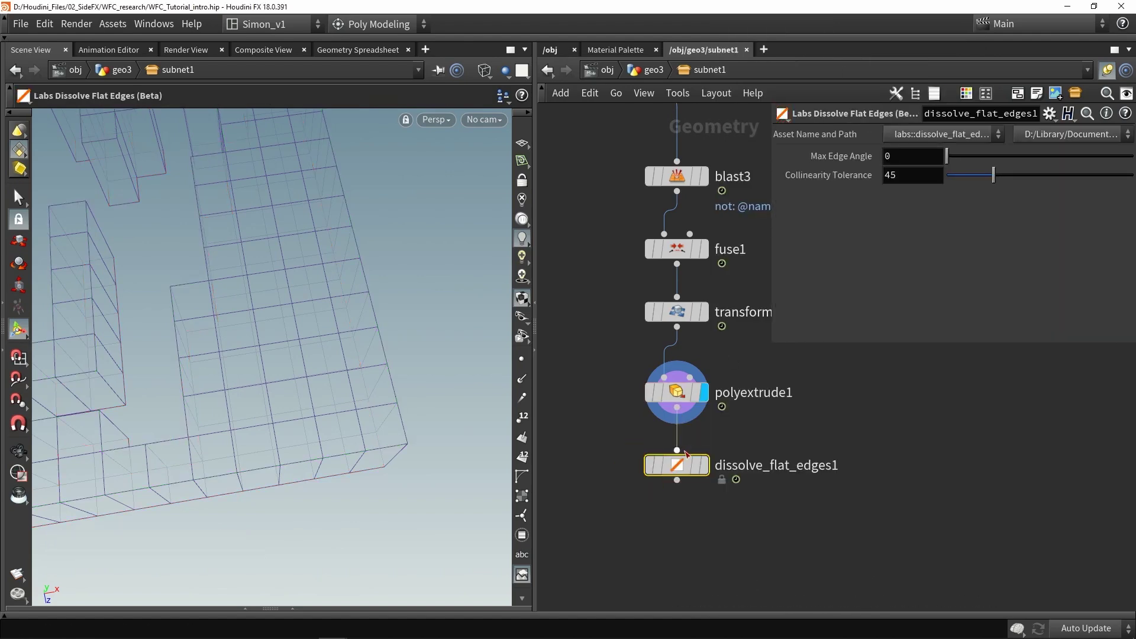
pyautogui.click(704, 465)
pyautogui.moveTo(148, 379); pyautogui.dragTo(229, 342)
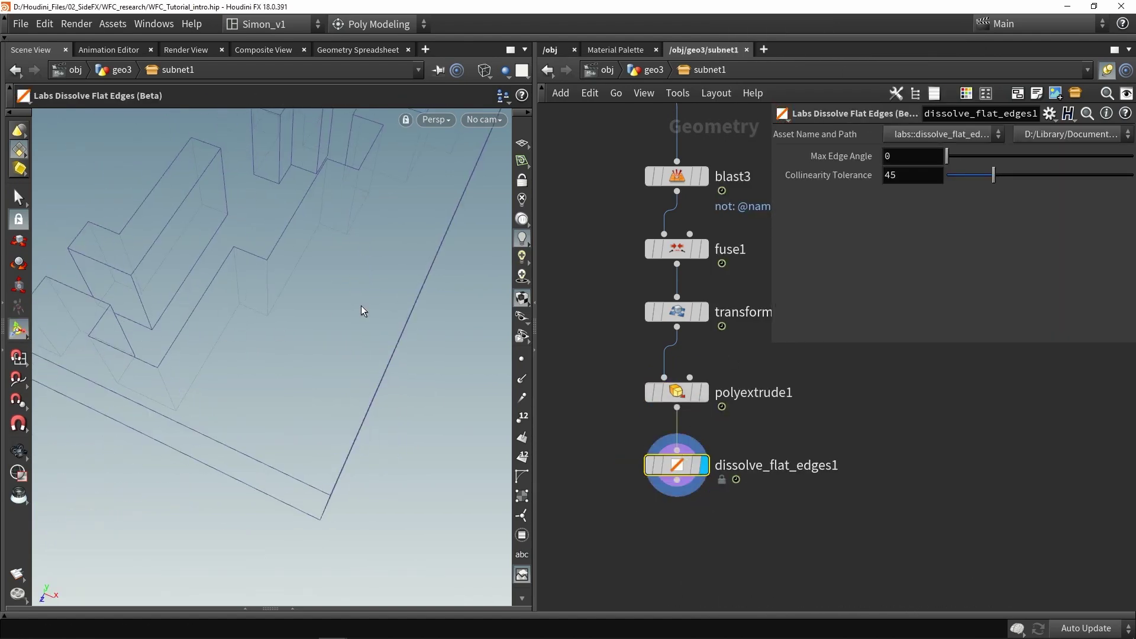
pyautogui.hotkey('space', 'h')
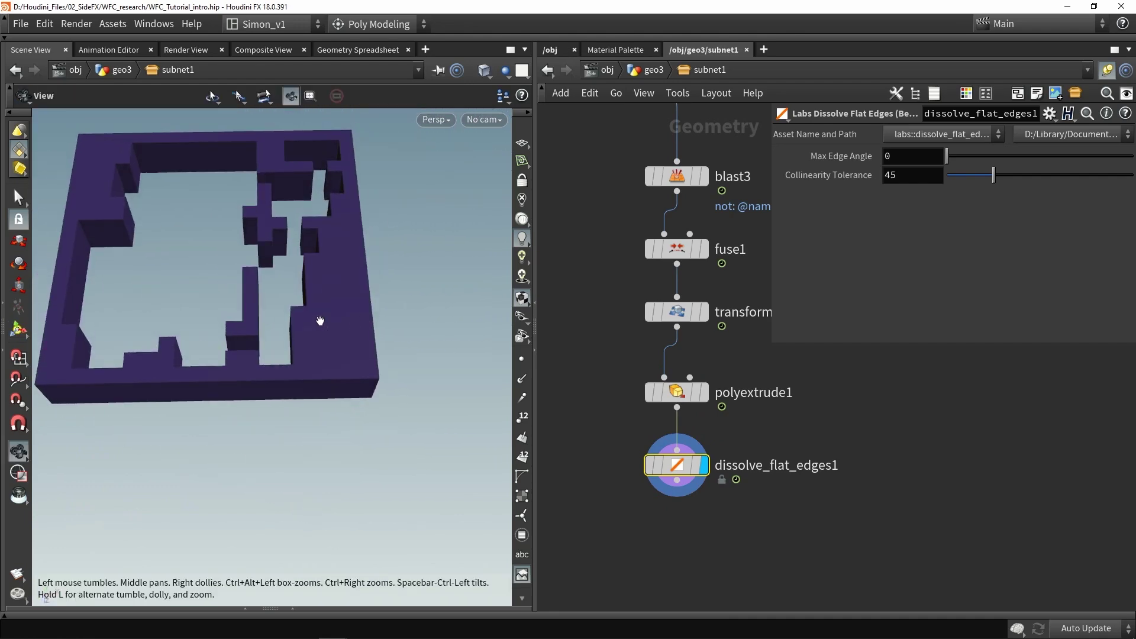
pyautogui.moveTo(649, 469)
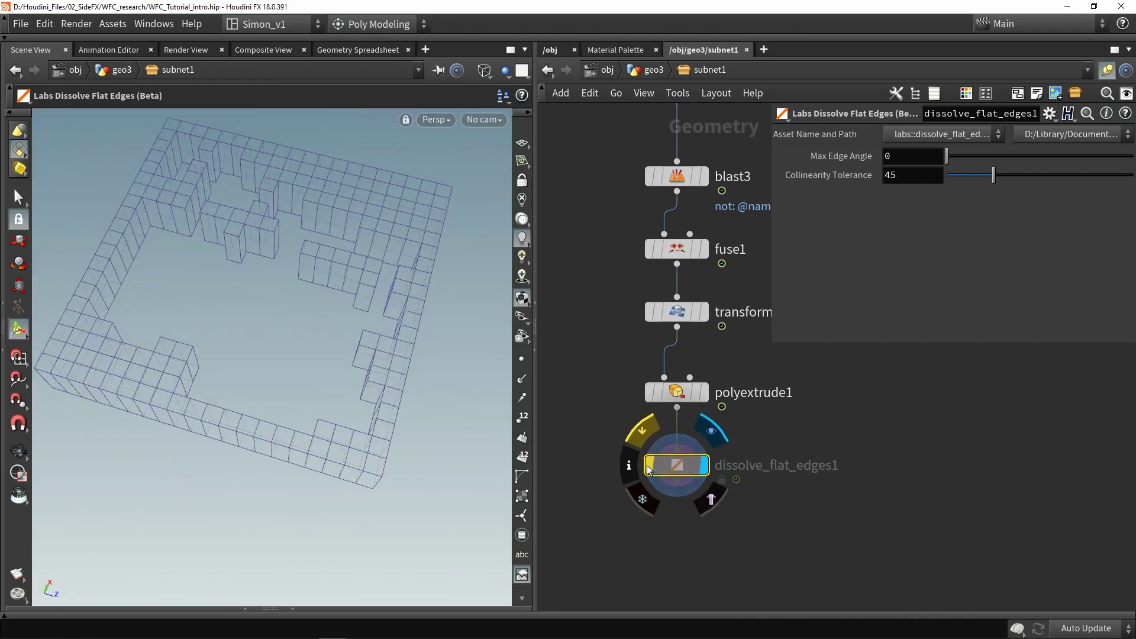
pyautogui.hotkey('space', 'h')
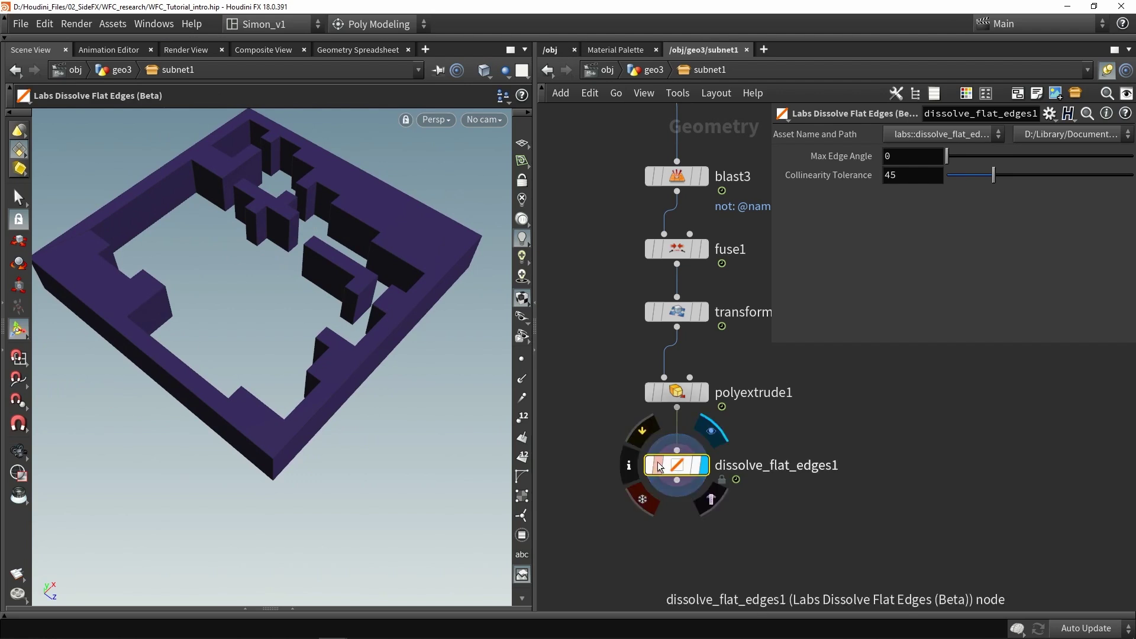
pyautogui.press('f')
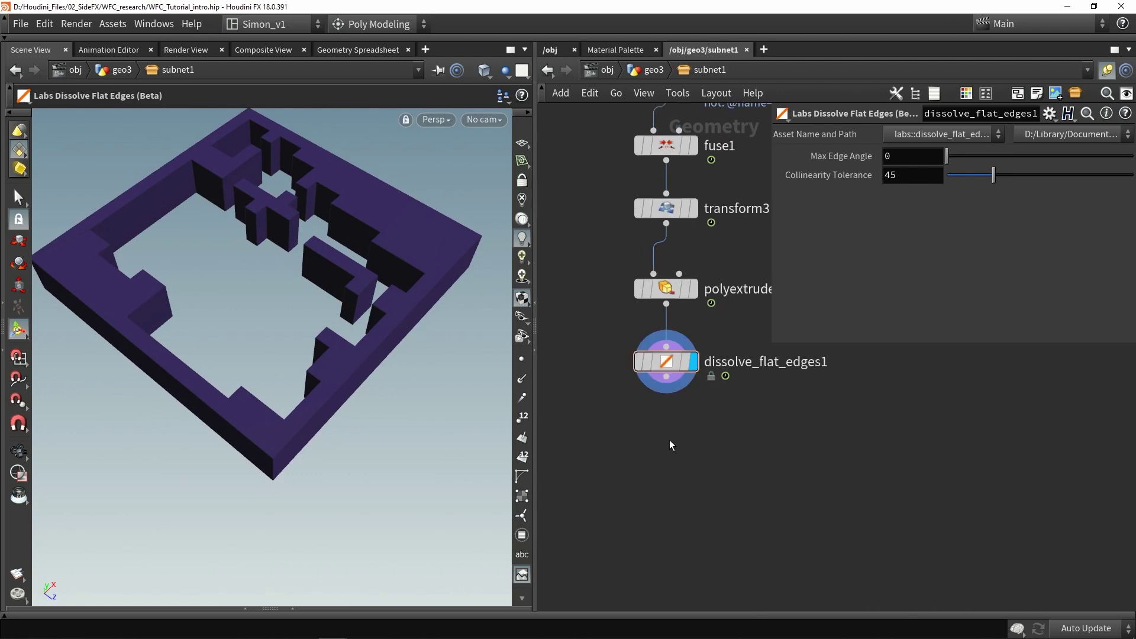
pyautogui.press('Tab')
# Add an unreal_material node under dissolve_flat_edges1, display it, and select its shader path string
pyautogui.write('unrea')
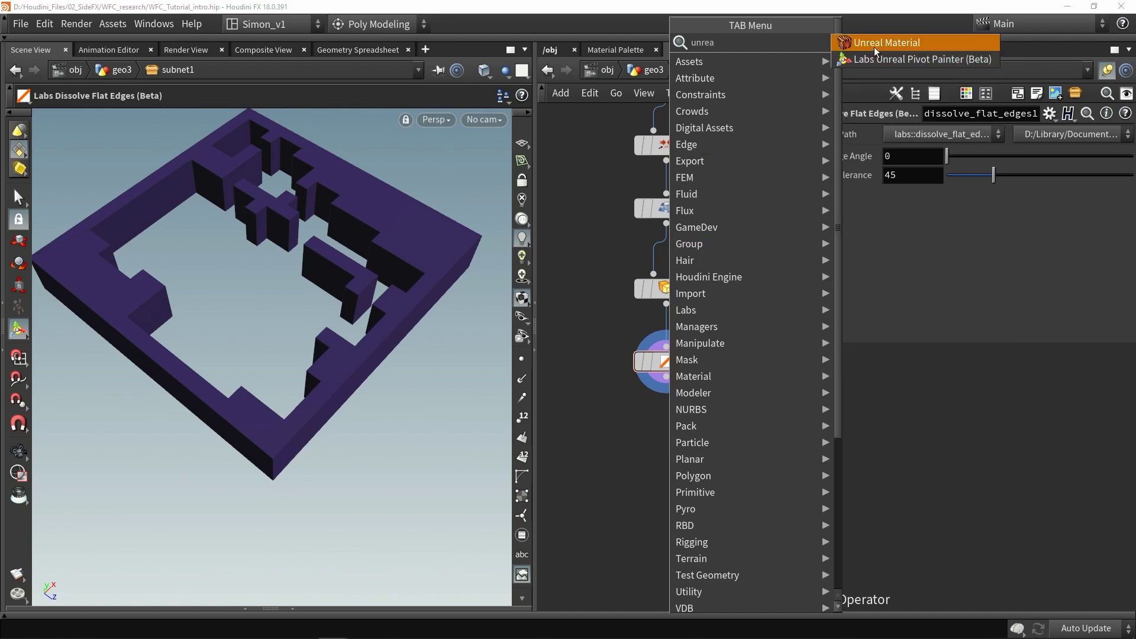
pyautogui.click(875, 43)
pyautogui.click(656, 455)
pyautogui.click(685, 463)
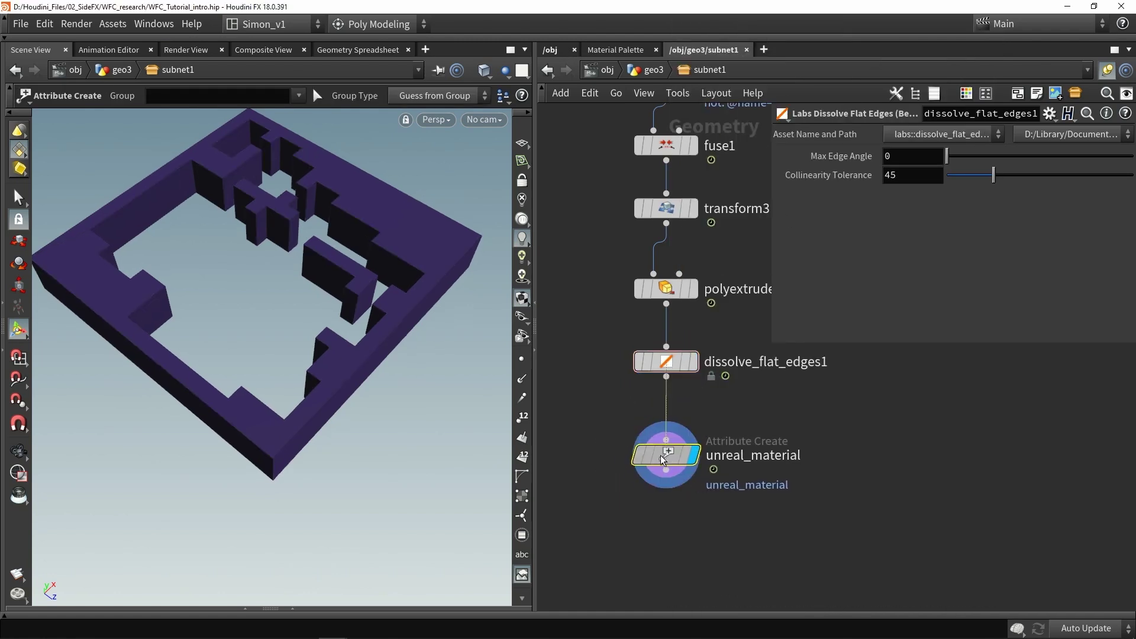
pyautogui.click(937, 324)
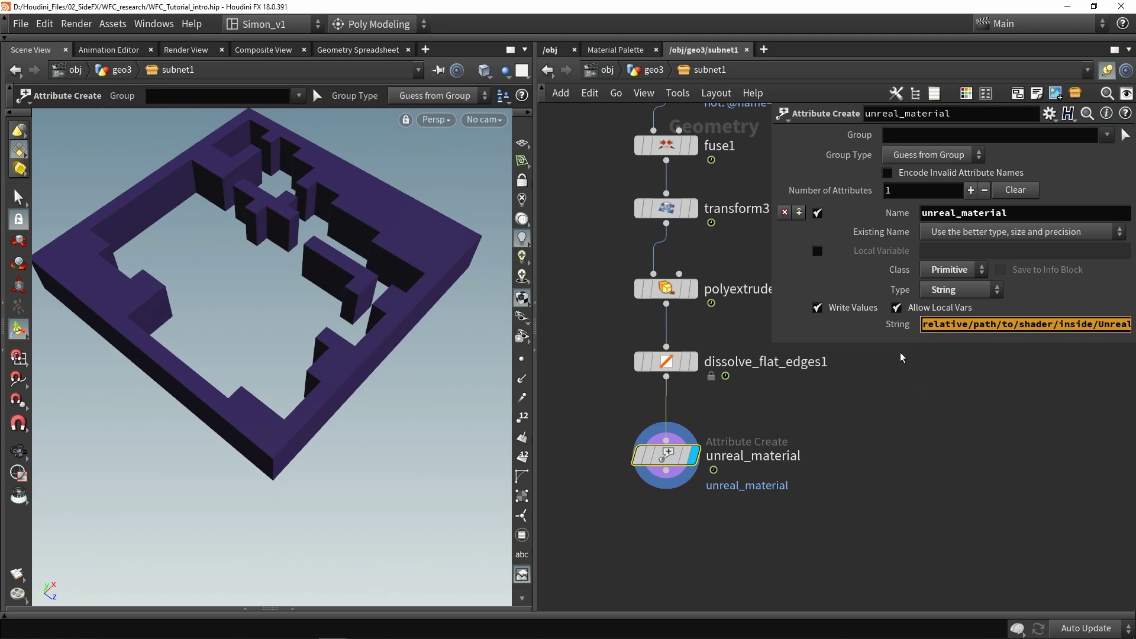
pyautogui.click(903, 358)
pyautogui.click(924, 324)
pyautogui.click(1041, 429)
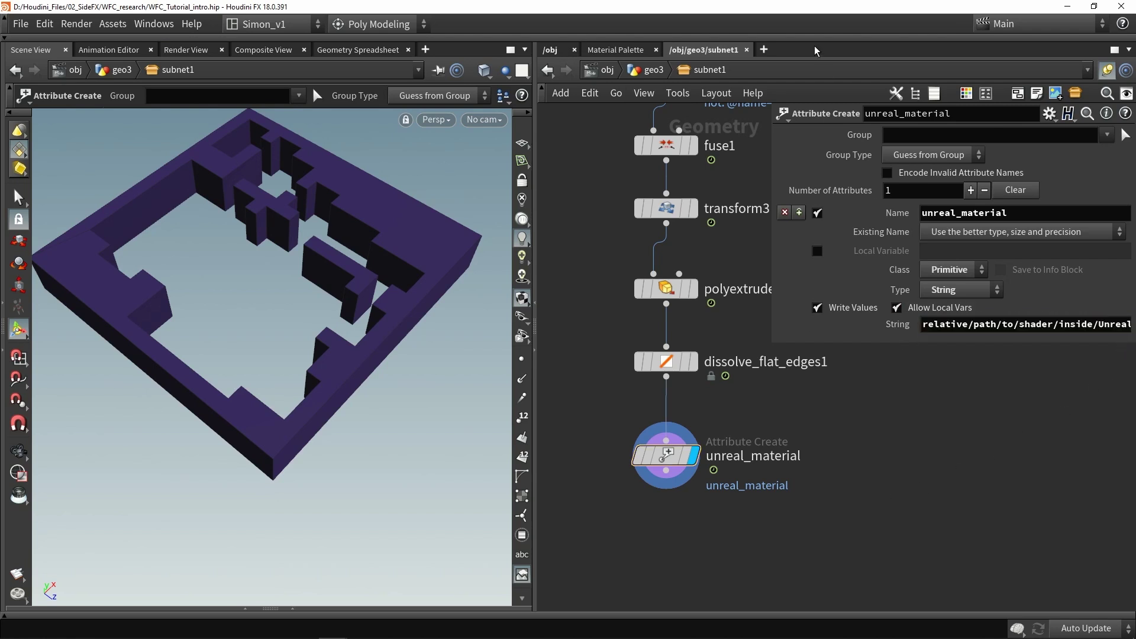
pyautogui.press('Tab')
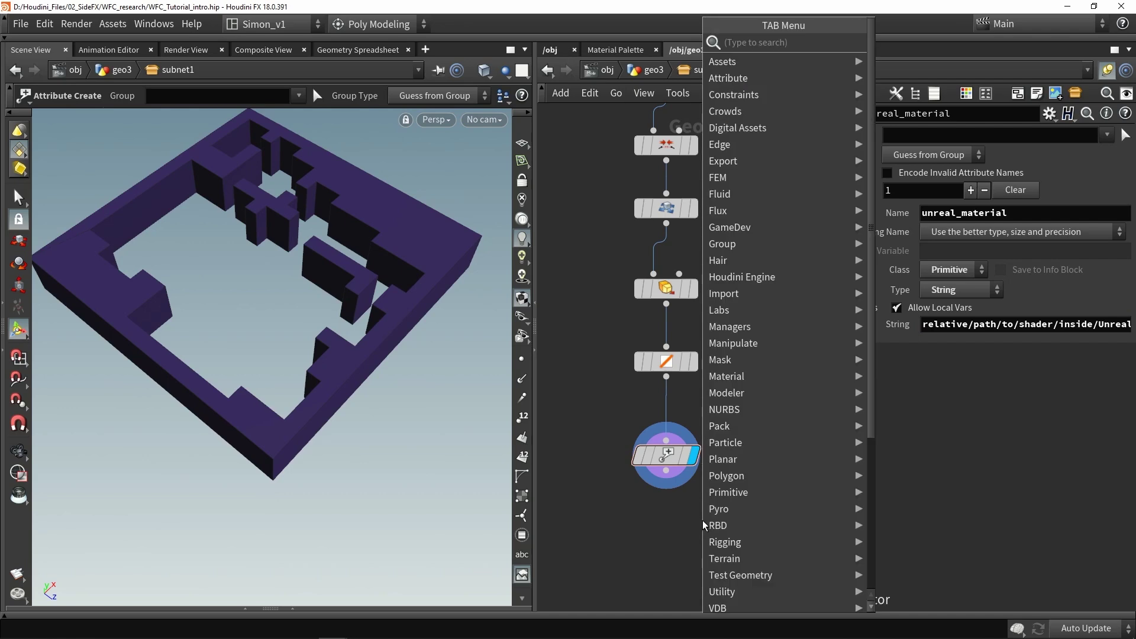
# Add a UV Project node under unreal_material and display its result
pyautogui.write('uv')
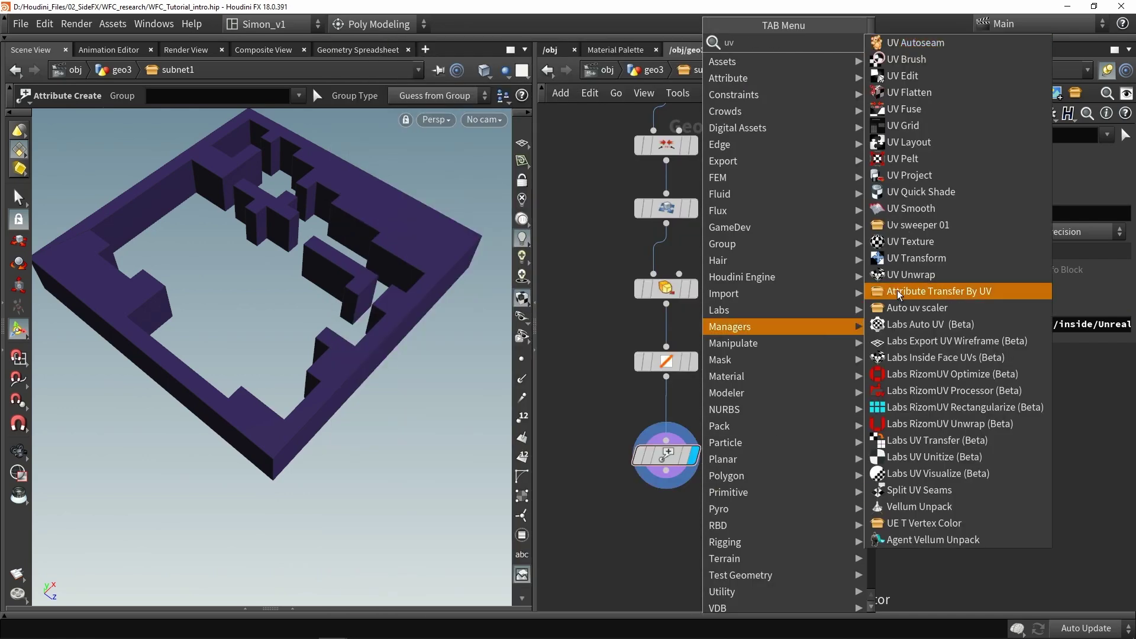
pyautogui.write('p')
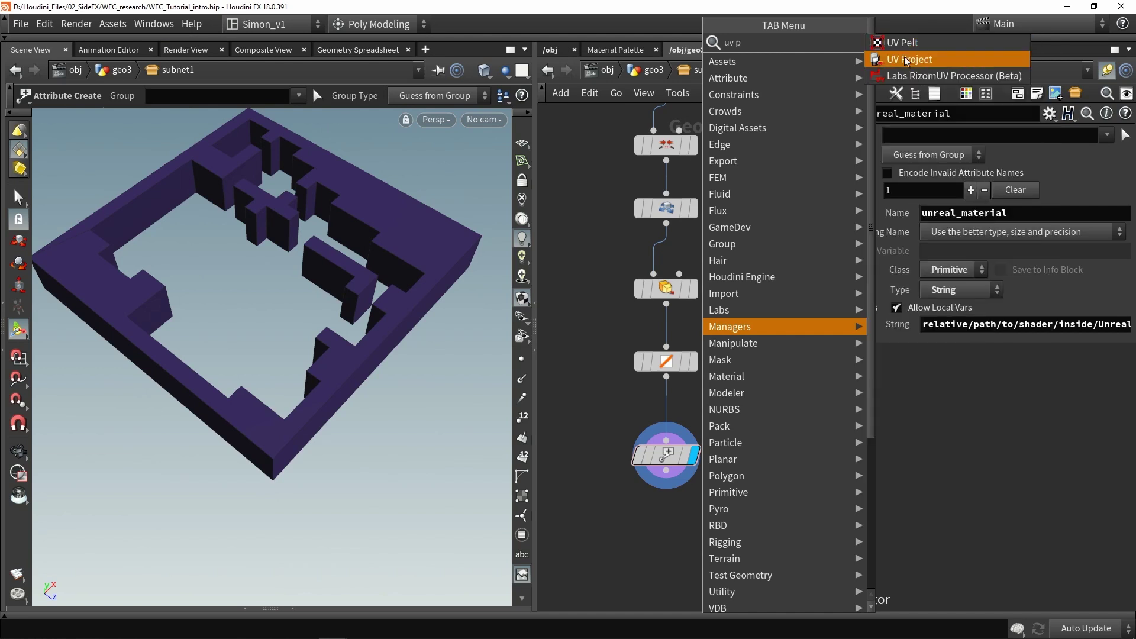
pyautogui.press('Down')
pyautogui.press('Return')
pyautogui.click(688, 547)
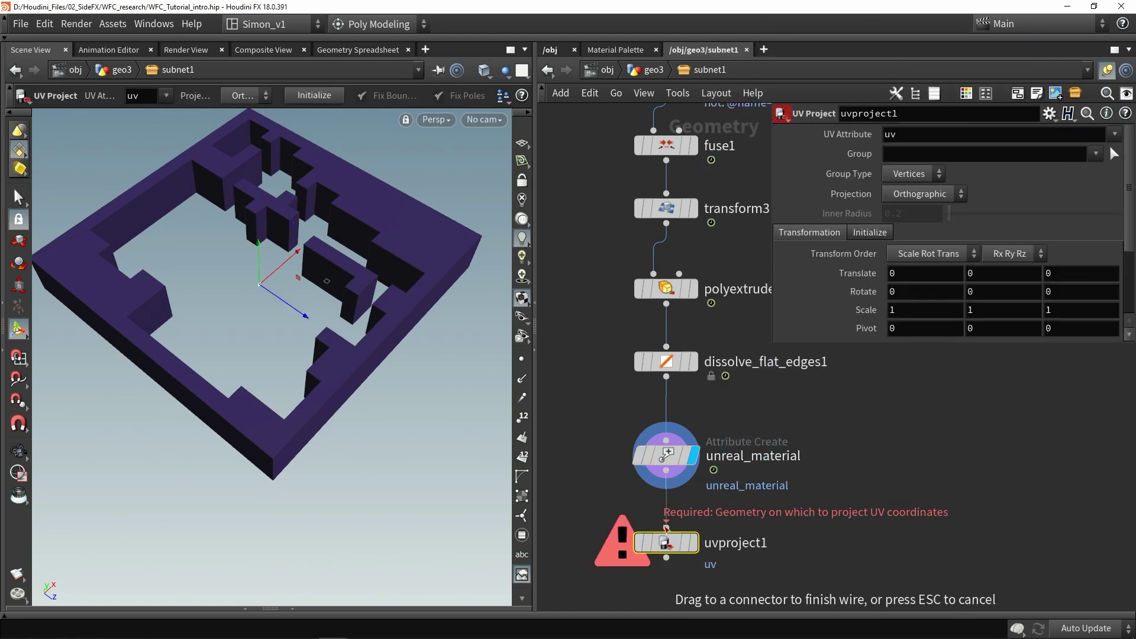
pyautogui.click(689, 545)
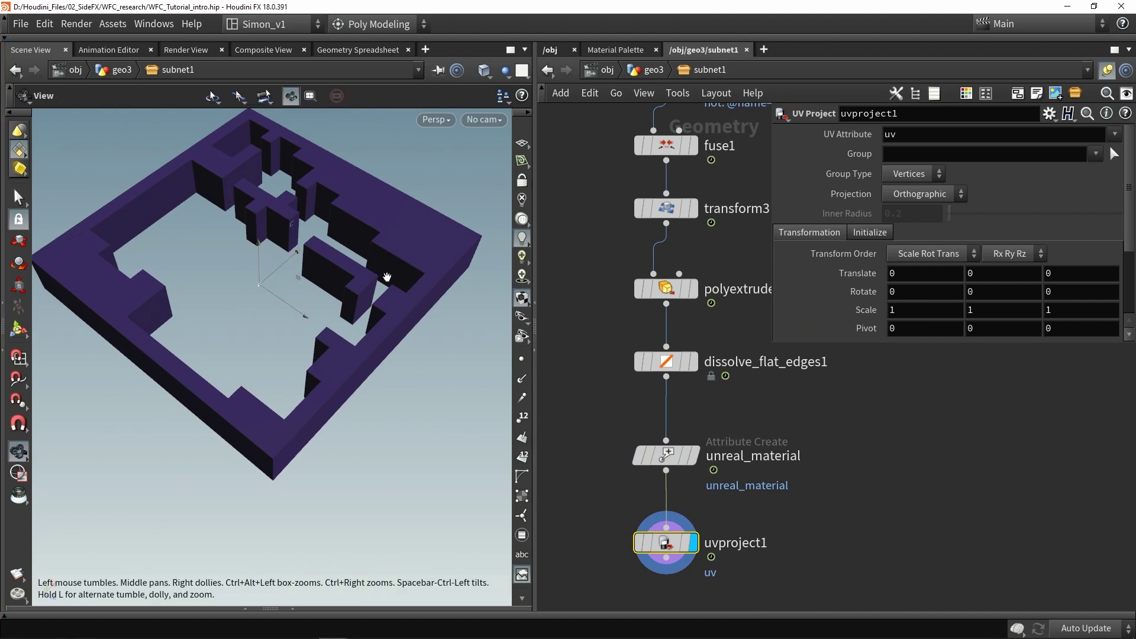
pyautogui.keyDown('alt'); pyautogui.moveTo(480, 279); pyautogui.dragTo(377, 265); pyautogui.keyUp('alt')
# Initialize the UV projection to the walls' best plane
pyautogui.click(865, 232)
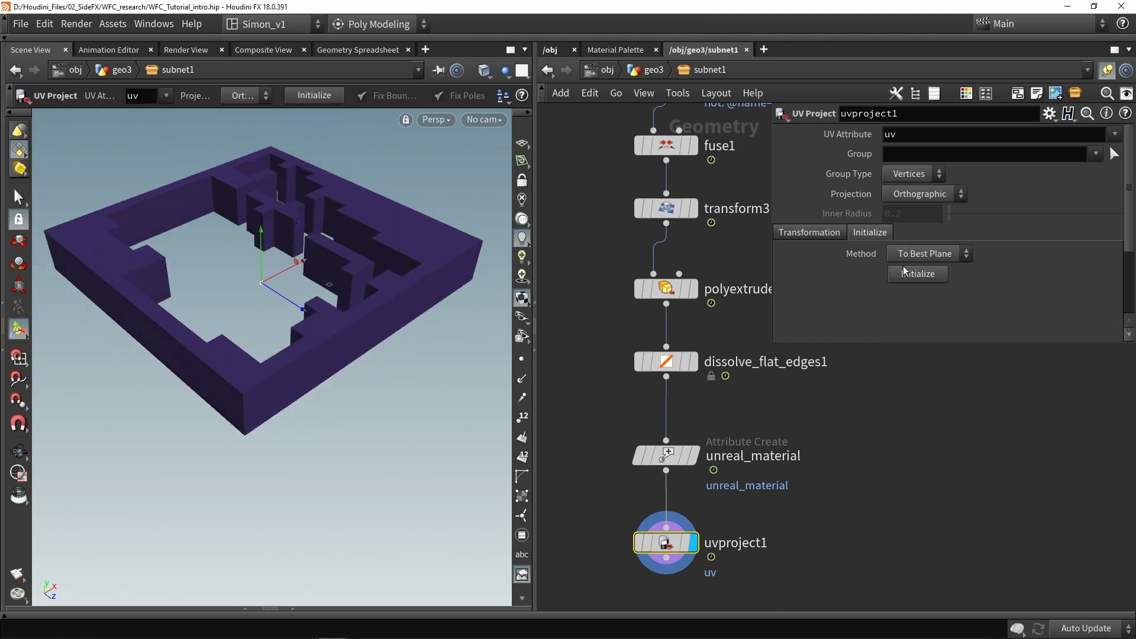
pyautogui.click(913, 278)
pyautogui.keyDown('alt'); pyautogui.moveTo(292, 260); pyautogui.dragTo(367, 260); pyautogui.keyUp('alt')
pyautogui.click(808, 233)
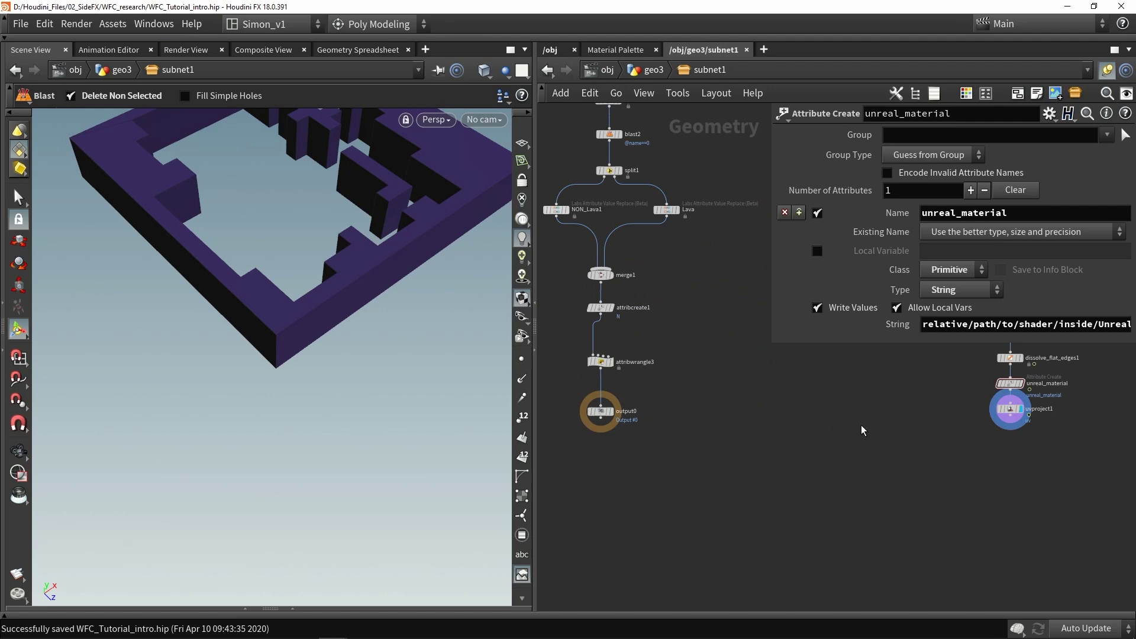
# Add two Merge nodes side by side near output0
pyautogui.scroll(-2, 877, 433)
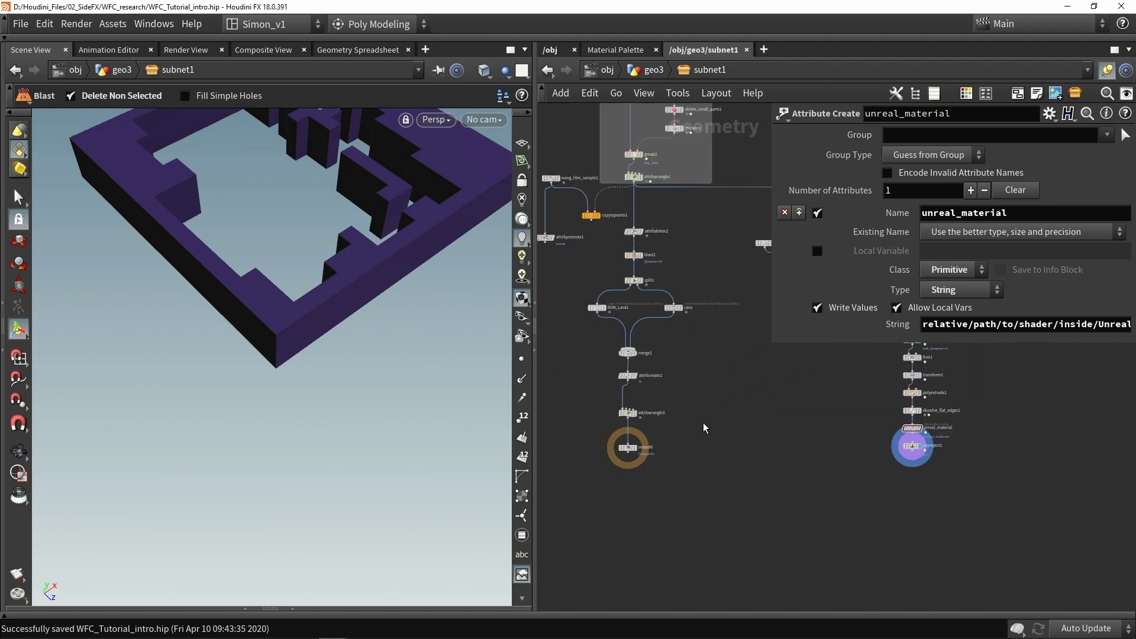
pyautogui.moveTo(683, 435); pyautogui.dragTo(619, 316, button='middle')
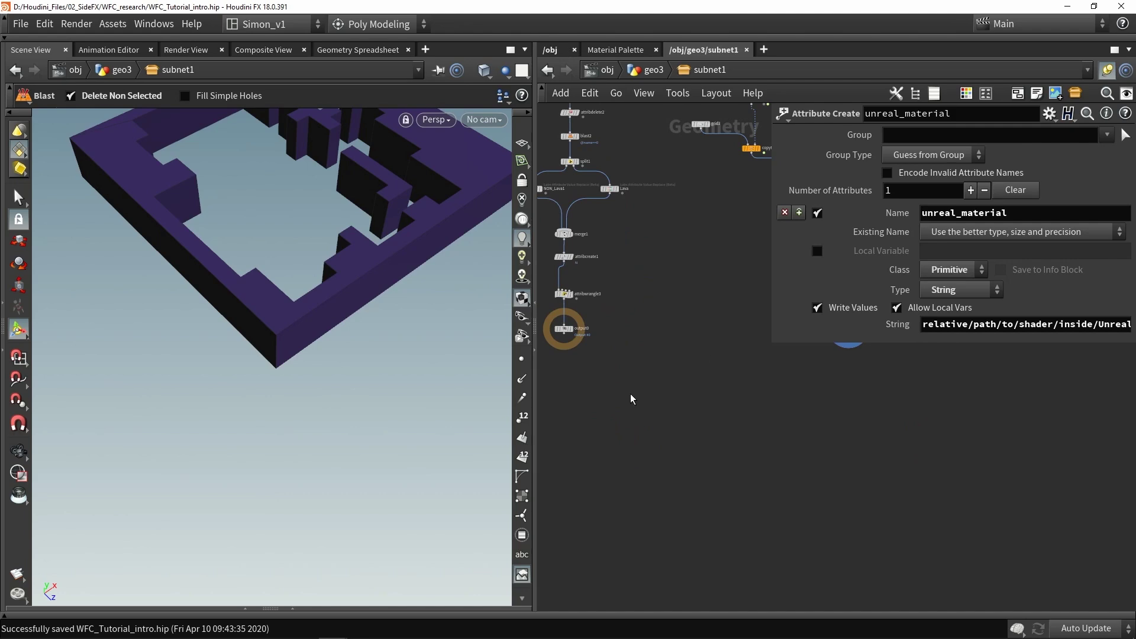
pyautogui.press('Tab')
pyautogui.write('merge')
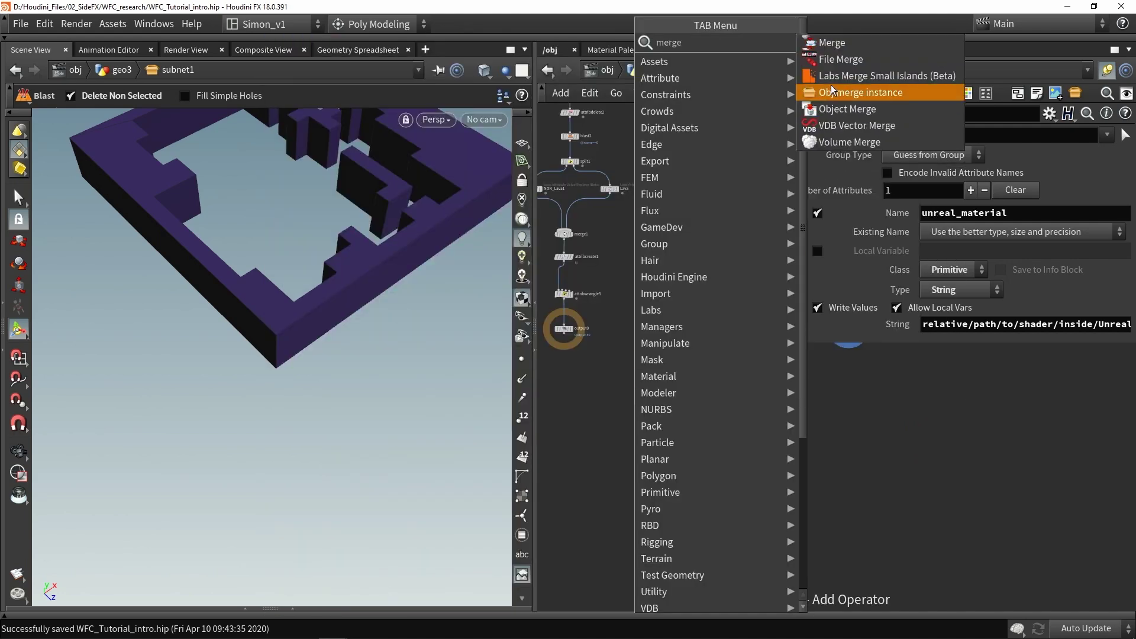
pyautogui.click(831, 42)
pyautogui.click(636, 403)
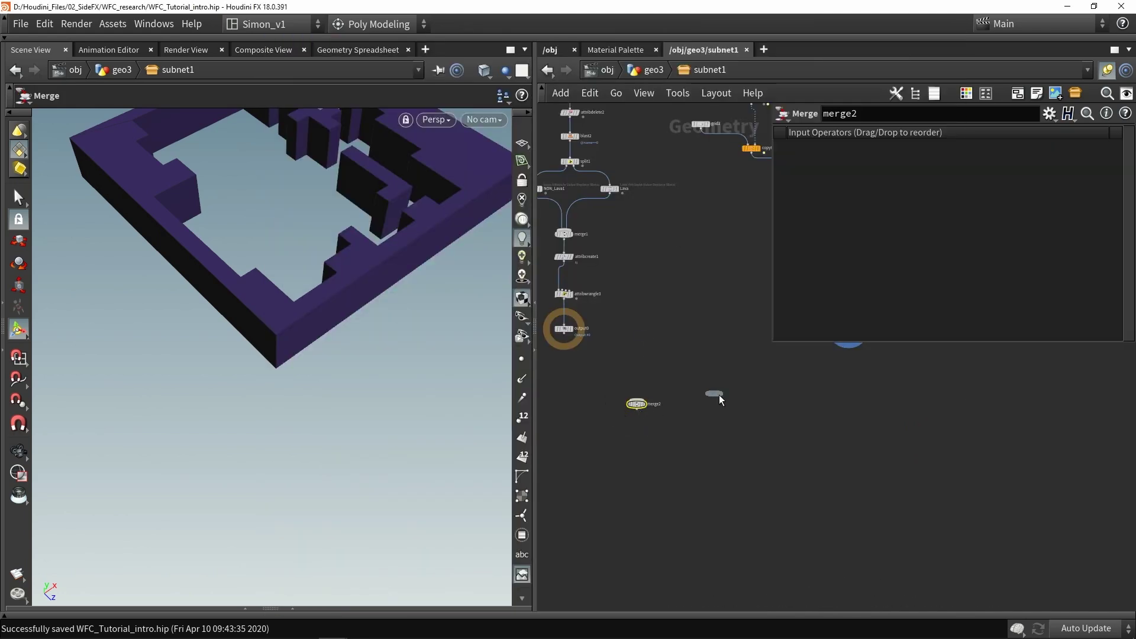
pyautogui.click(742, 406)
pyautogui.scroll(3, 654, 413)
# Rename the two Merge nodes 'instance' and 'geo'
pyautogui.doubleClick(634, 395)
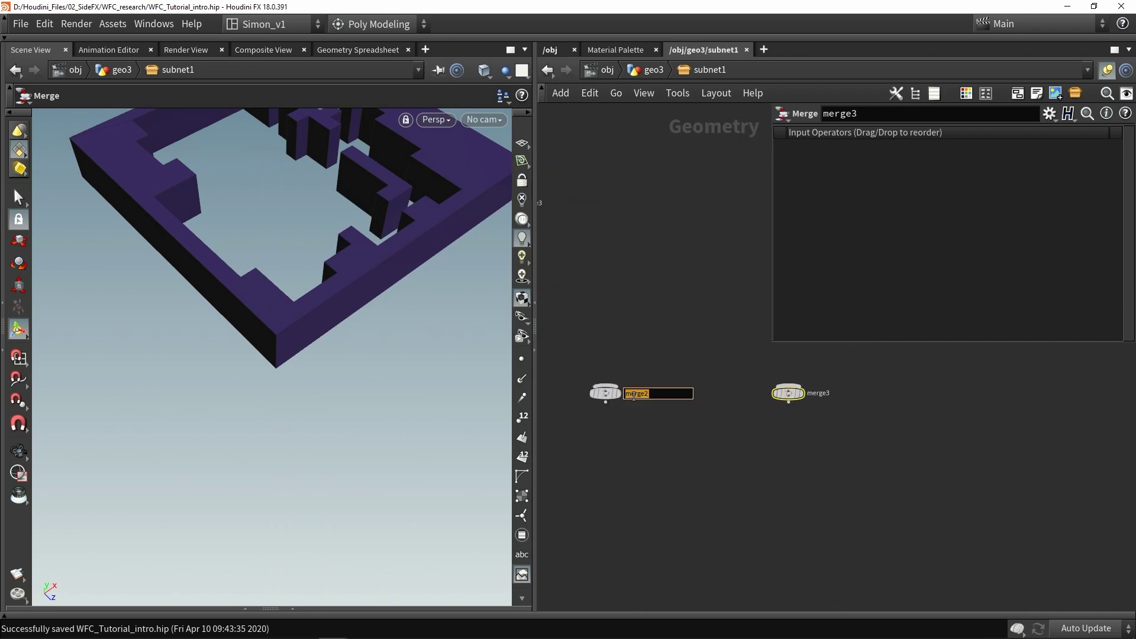
pyautogui.write('instance')
pyautogui.press('Return')
pyautogui.doubleClick(818, 393)
pyautogui.write('ge')
pyautogui.press('Return')
# Combine the instance and geo merges into output0 and display the output
pyautogui.scroll(-3, 788, 482)
pyautogui.moveTo(618, 342); pyautogui.dragTo(767, 466)
pyautogui.moveTo(825, 439); pyautogui.dragTo(717, 433)
pyautogui.scroll(3, 704, 409)
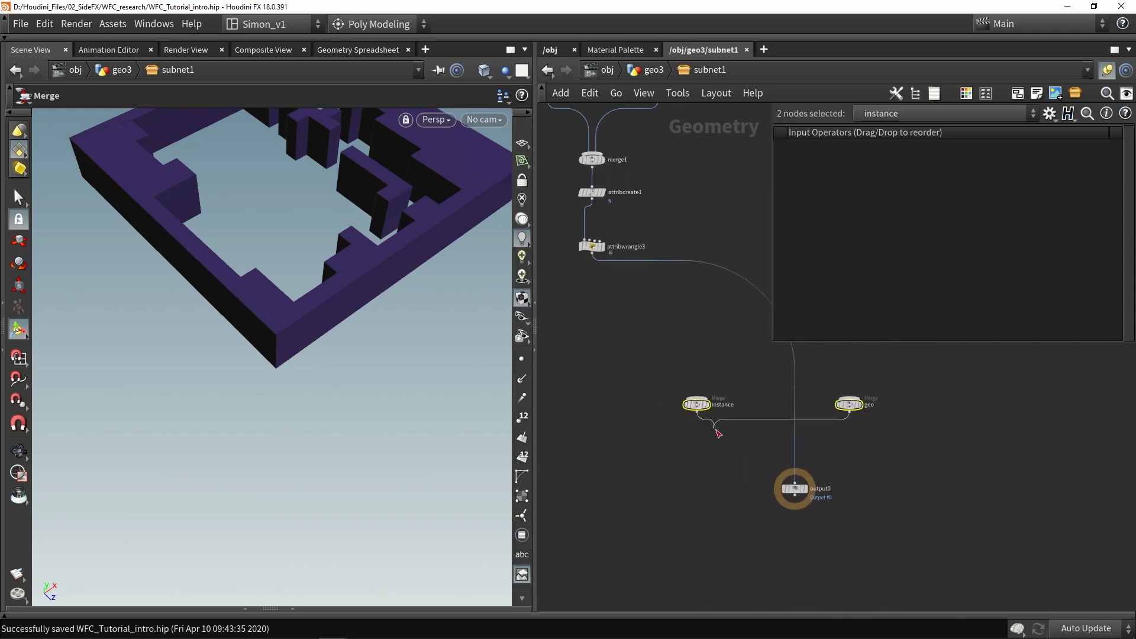
pyautogui.click(794, 480)
pyautogui.moveTo(792, 487); pyautogui.dragTo(767, 487)
pyautogui.click(771, 486)
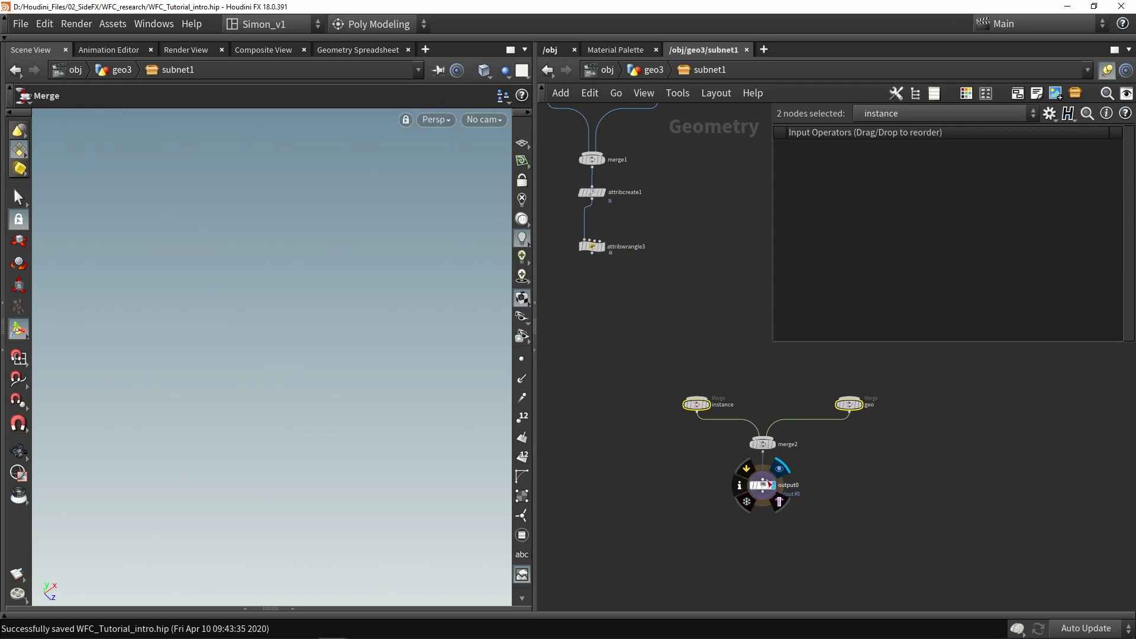
pyautogui.moveTo(794, 525); pyautogui.dragTo(780, 448)
pyautogui.click(725, 456)
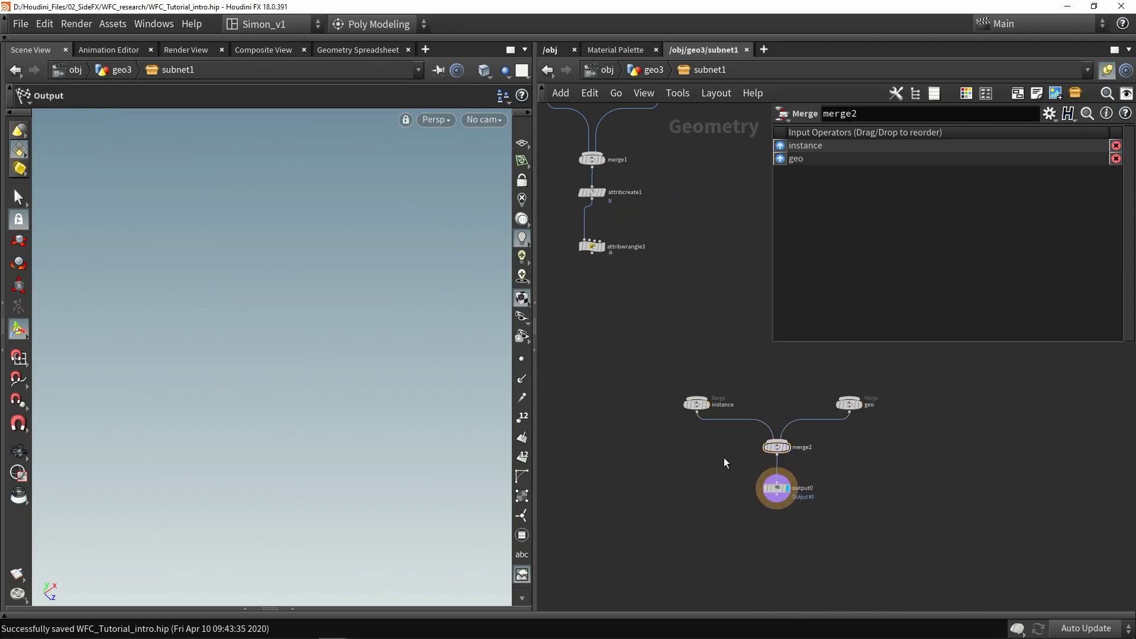
# Wire attribwrangle3 into the instance merge
pyautogui.moveTo(653, 367); pyautogui.dragTo(725, 445)
pyautogui.click(849, 404)
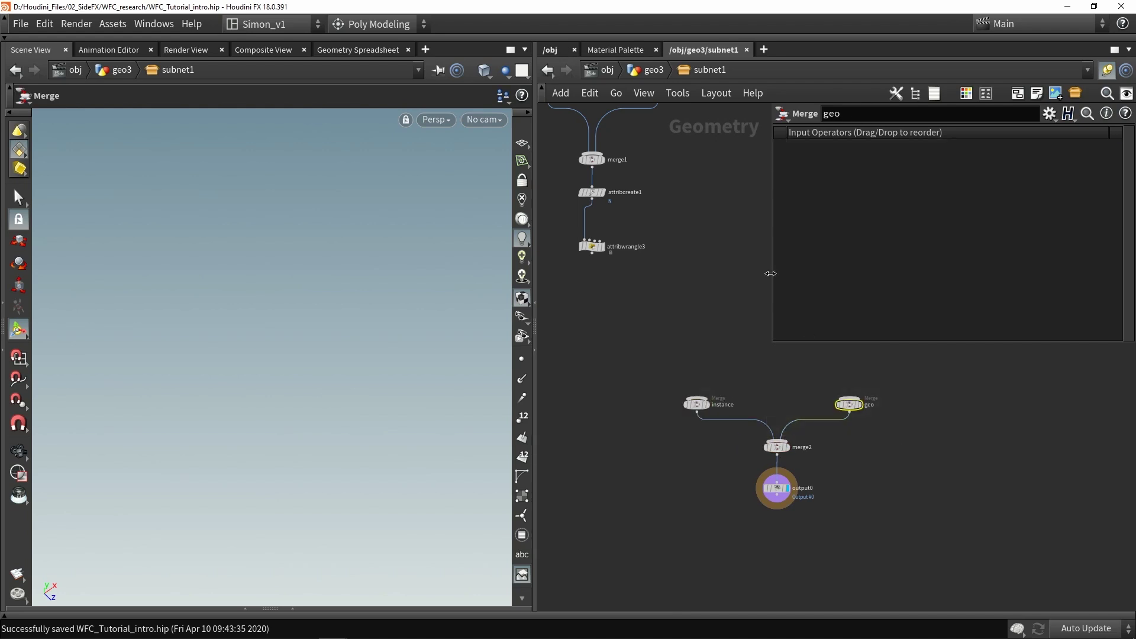
pyautogui.click(648, 70)
pyautogui.moveTo(763, 403)
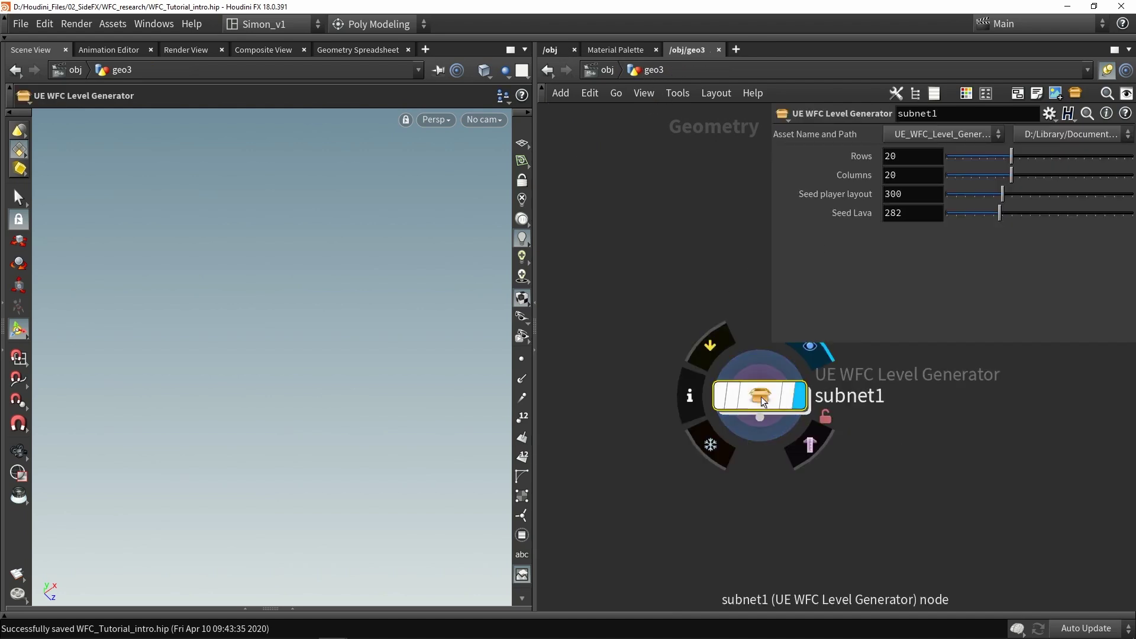
pyautogui.doubleClick(762, 397)
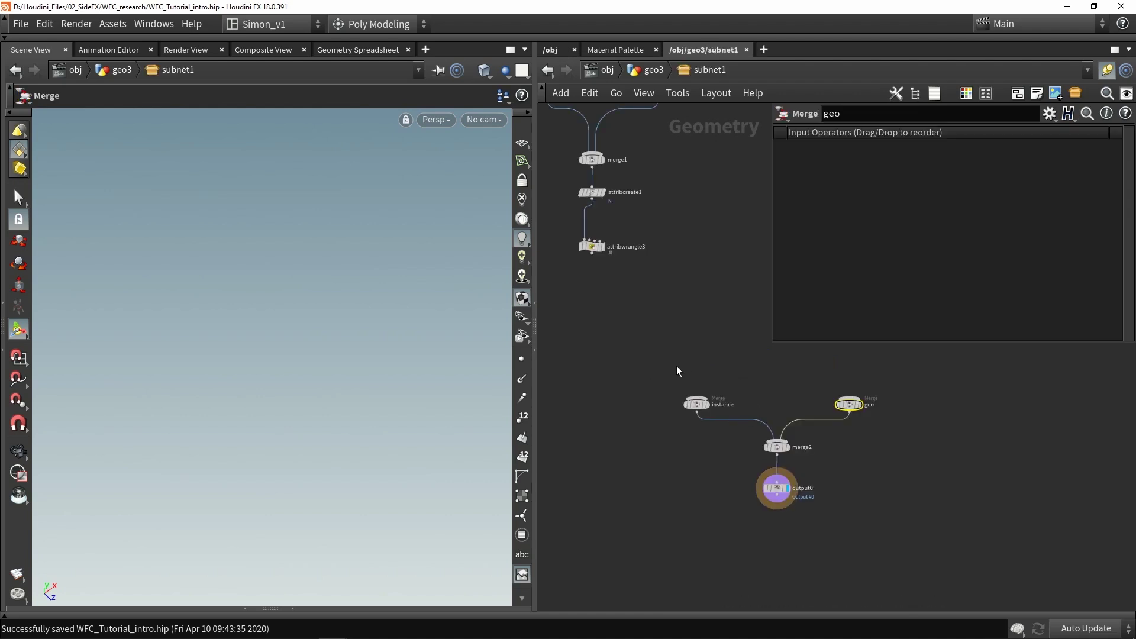
pyautogui.moveTo(665, 382); pyautogui.dragTo(725, 431)
pyautogui.moveTo(814, 379); pyautogui.dragTo(872, 420)
pyautogui.moveTo(592, 253); pyautogui.dragTo(696, 398)
# Wire uvproject1 into the geo merge and select the blast3-to-uvproject1 chain
pyautogui.moveTo(761, 346); pyautogui.dragTo(639, 440, button='middle')
pyautogui.scroll(-2, 639, 439)
pyautogui.moveTo(836, 397); pyautogui.dragTo(718, 470)
pyautogui.moveTo(719, 470); pyautogui.dragTo(795, 453, button='middle')
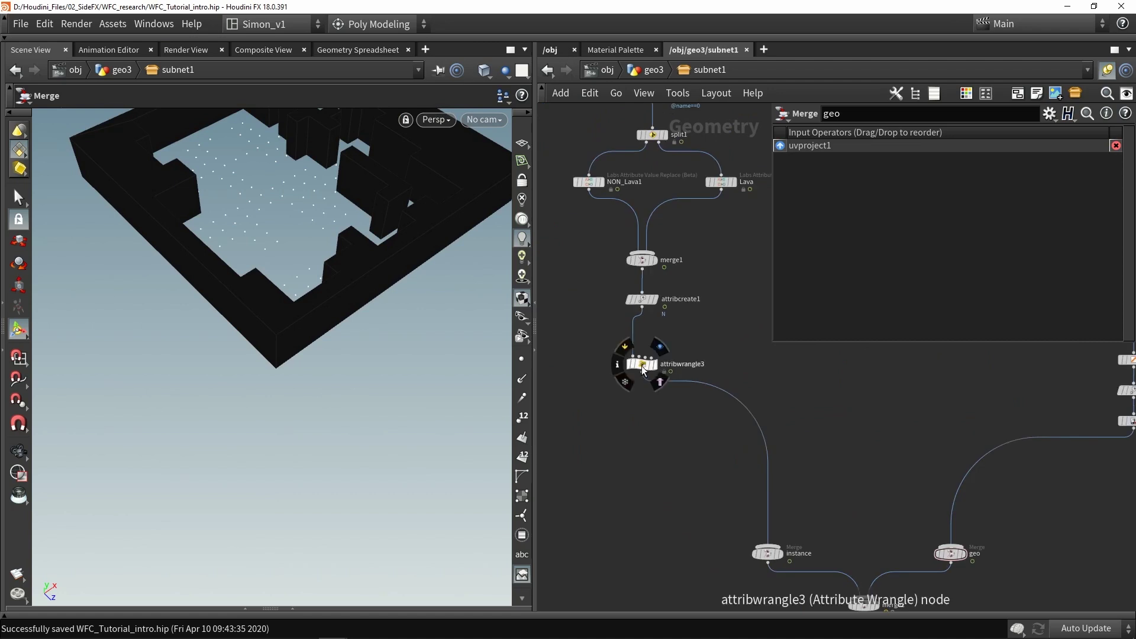
pyautogui.moveTo(641, 366); pyautogui.dragTo(657, 314, button='middle')
pyautogui.moveTo(644, 293); pyautogui.dragTo(763, 488)
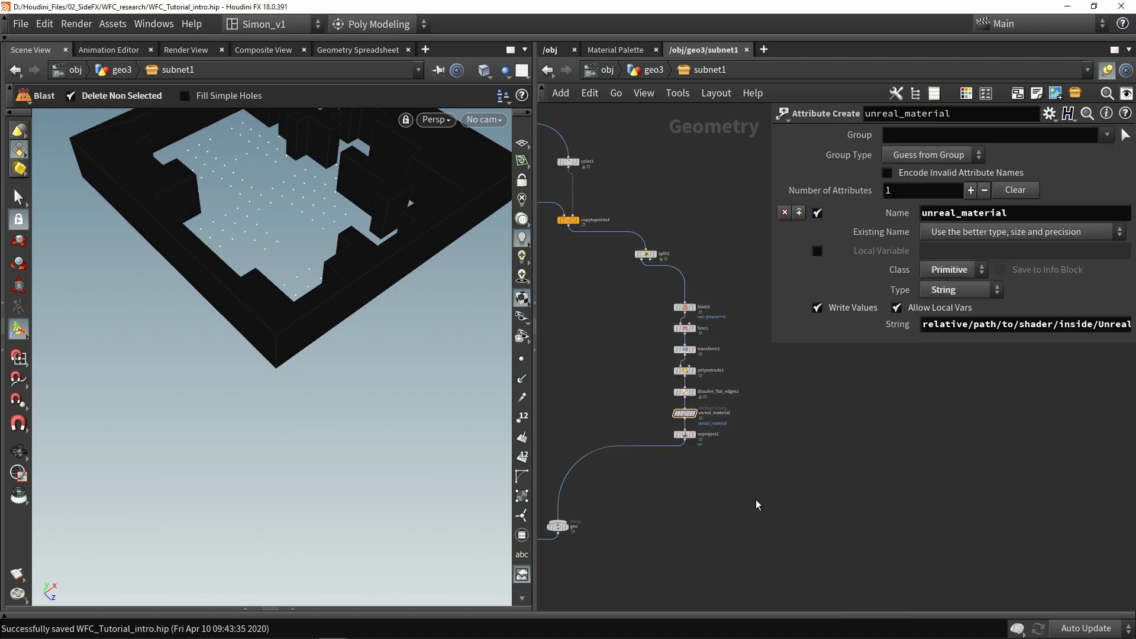
# Wrap the seven wall nodes in a widened network box and copy blast3 below split2
pyautogui.hotkey('shift', 'o')
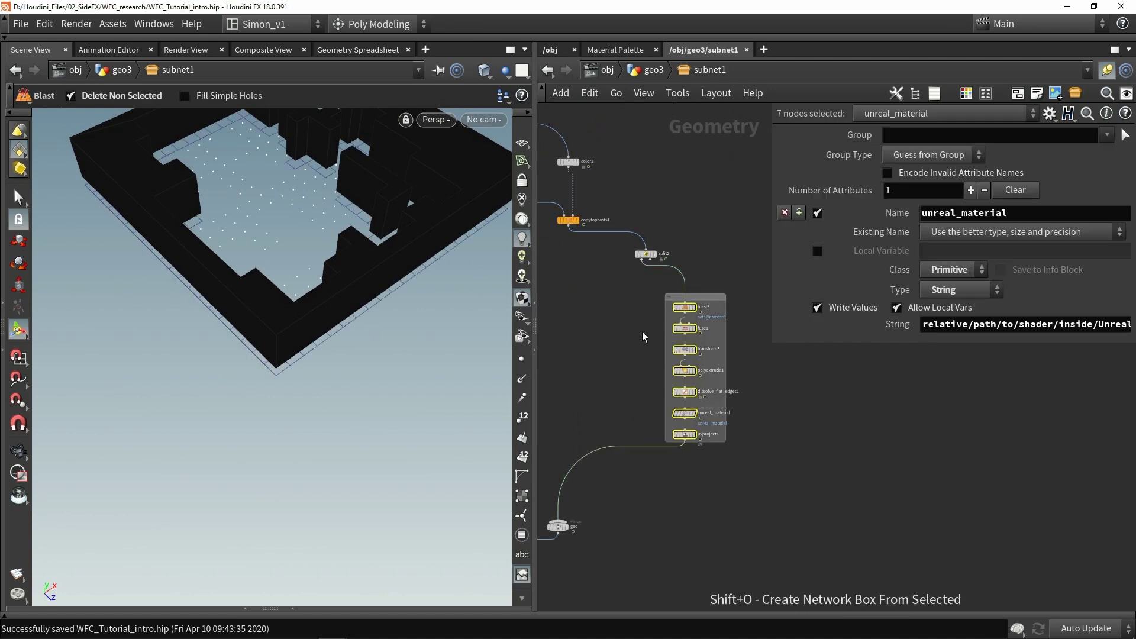
pyautogui.moveTo(663, 327); pyautogui.dragTo(628, 327)
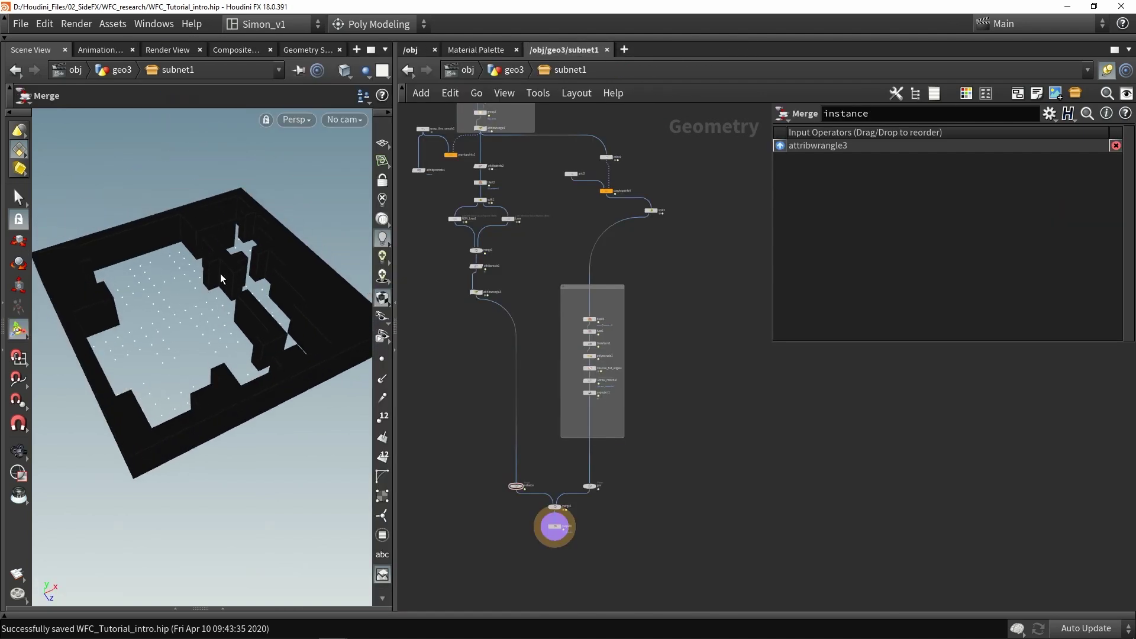
pyautogui.moveTo(662, 251); pyautogui.dragTo(580, 296, button='middle')
pyautogui.scroll(5, 573, 303)
pyautogui.moveTo(596, 276); pyautogui.dragTo(595, 323)
pyautogui.moveTo(594, 323); pyautogui.dragTo(573, 312, button='middle')
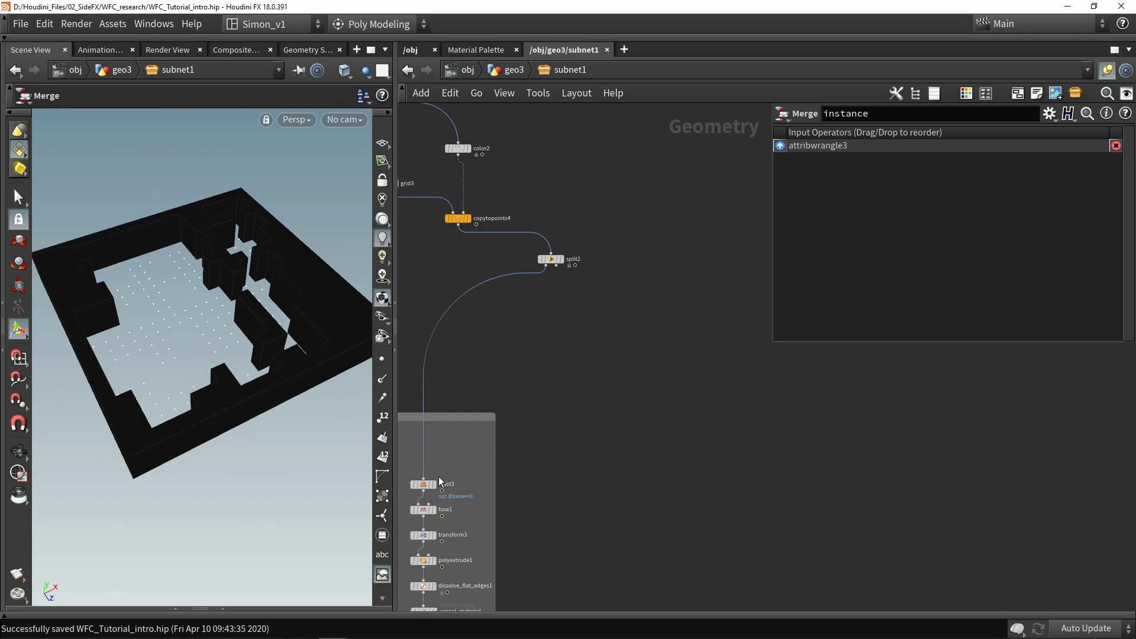
pyautogui.moveTo(440, 481); pyautogui.dragTo(537, 368)
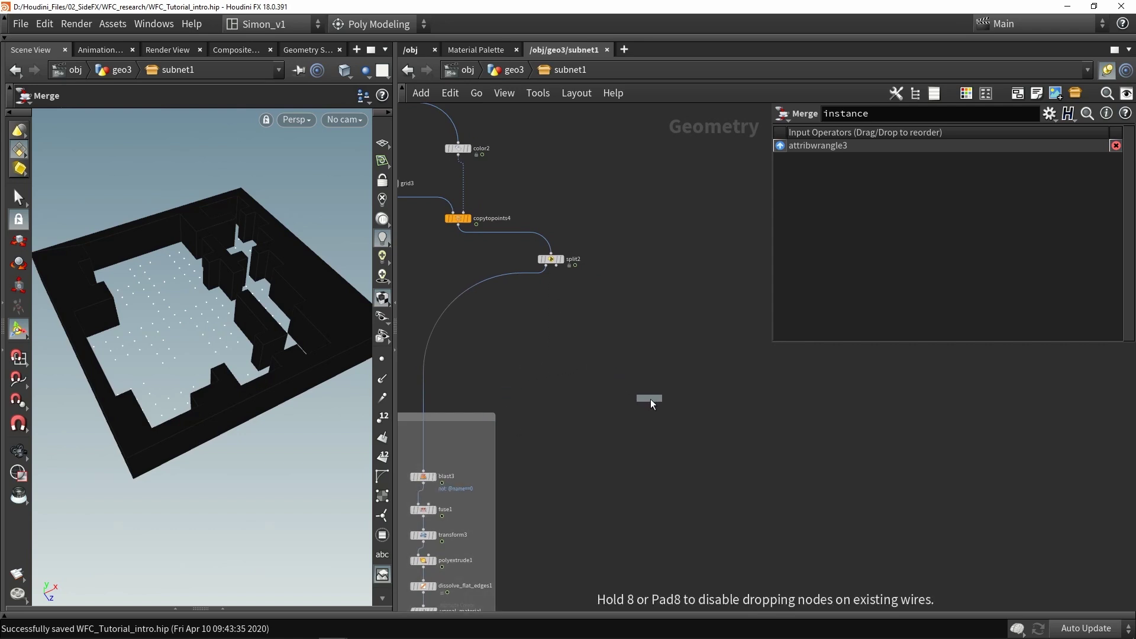
# Wire split2's second output into blast4 and display blast4's tiles
pyautogui.moveTo(651, 404); pyautogui.dragTo(667, 414)
pyautogui.moveTo(555, 266); pyautogui.dragTo(683, 438)
pyautogui.scroll(2, 710, 461)
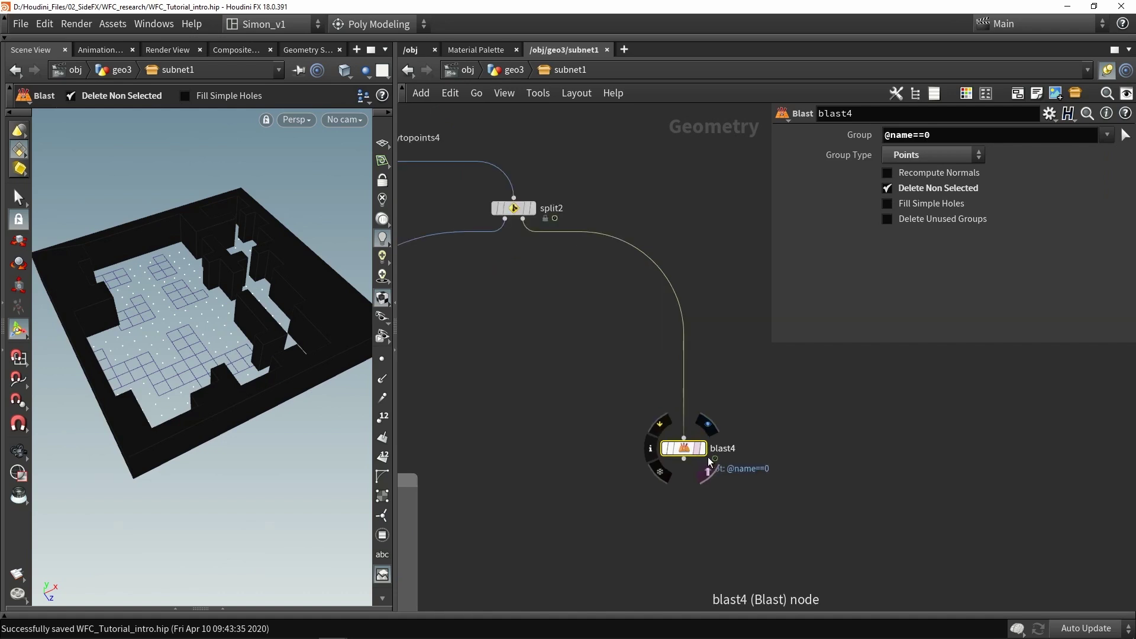
pyautogui.scroll(1, 710, 464)
pyautogui.click(696, 448)
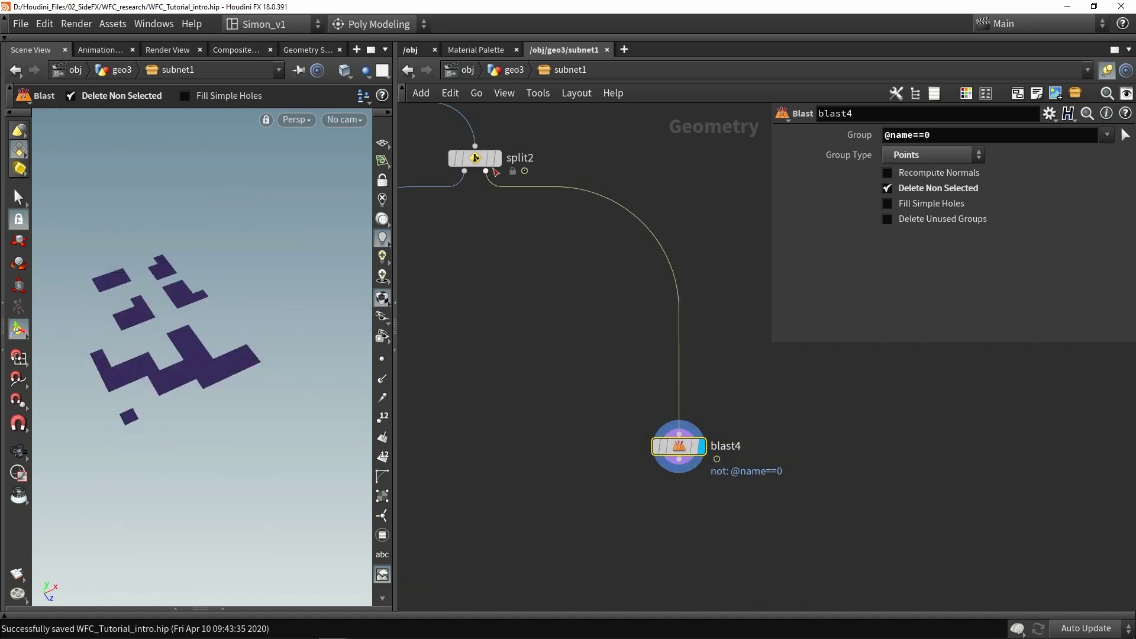
# Insert a null1 node between split2 and blast4 and inspect its coloured tile grid
pyautogui.press('Tab')
pyautogui.write('nul')
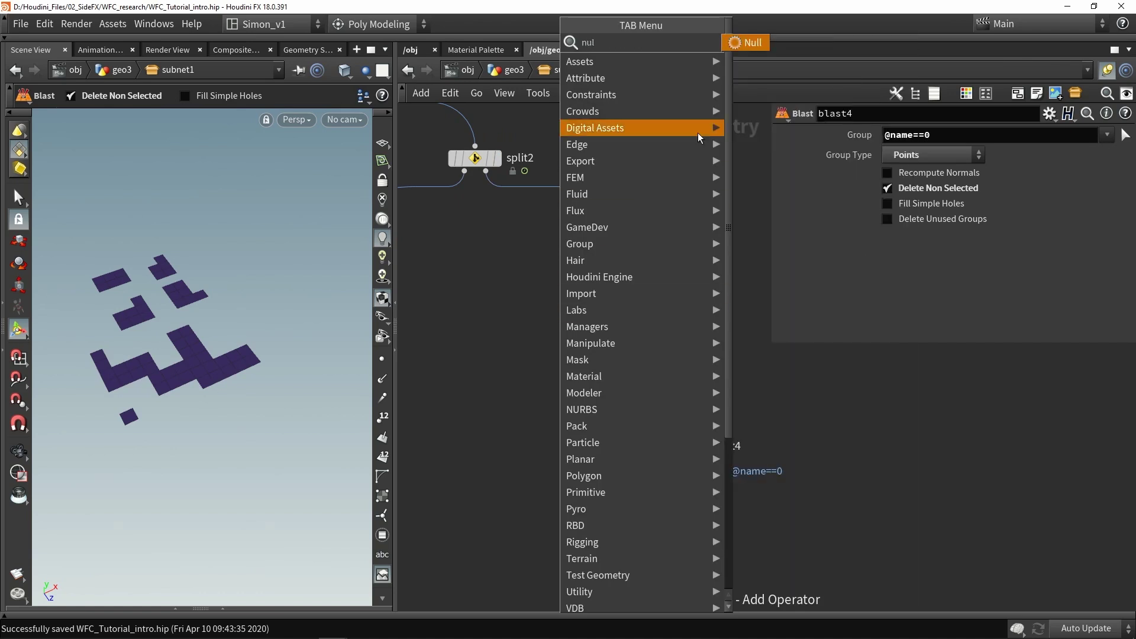
pyautogui.click(744, 43)
pyautogui.click(642, 210)
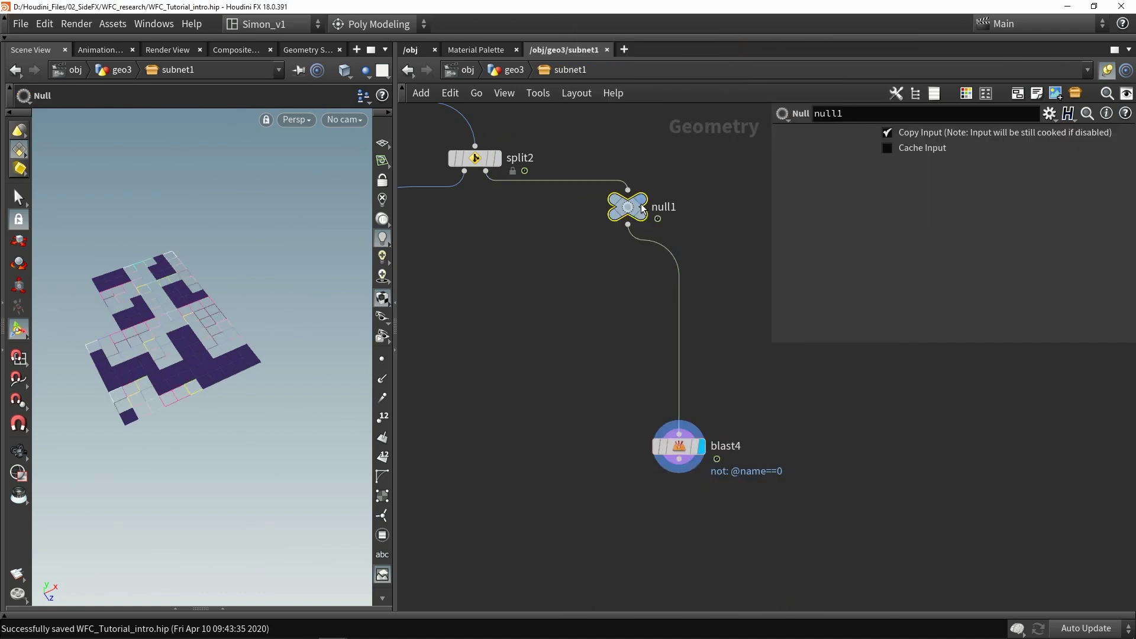
pyautogui.click(642, 210)
pyautogui.moveTo(642, 210); pyautogui.dragTo(681, 346)
pyautogui.press('Escape')
pyautogui.moveTo(183, 354); pyautogui.dragTo(195, 307)
pyautogui.scroll(5, 178, 303)
pyautogui.press('Return')
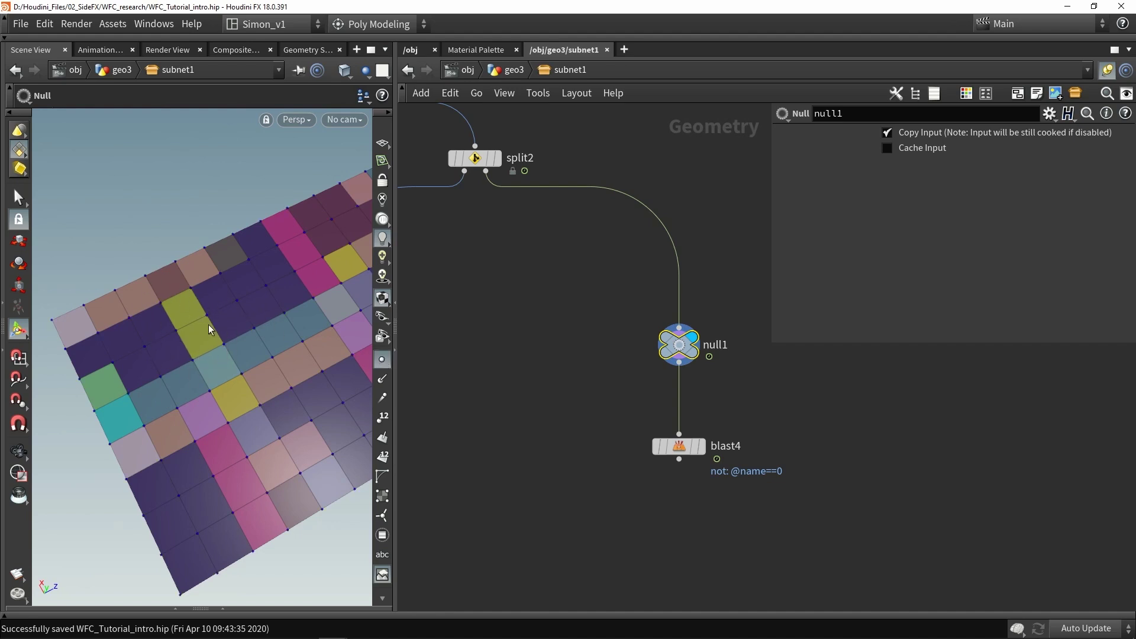
# Display color2 with point numbers and open its geometry spreadsheet
pyautogui.moveTo(534, 272); pyautogui.dragTo(694, 482, button='middle')
pyautogui.moveTo(475, 165); pyautogui.dragTo(602, 324, button='middle')
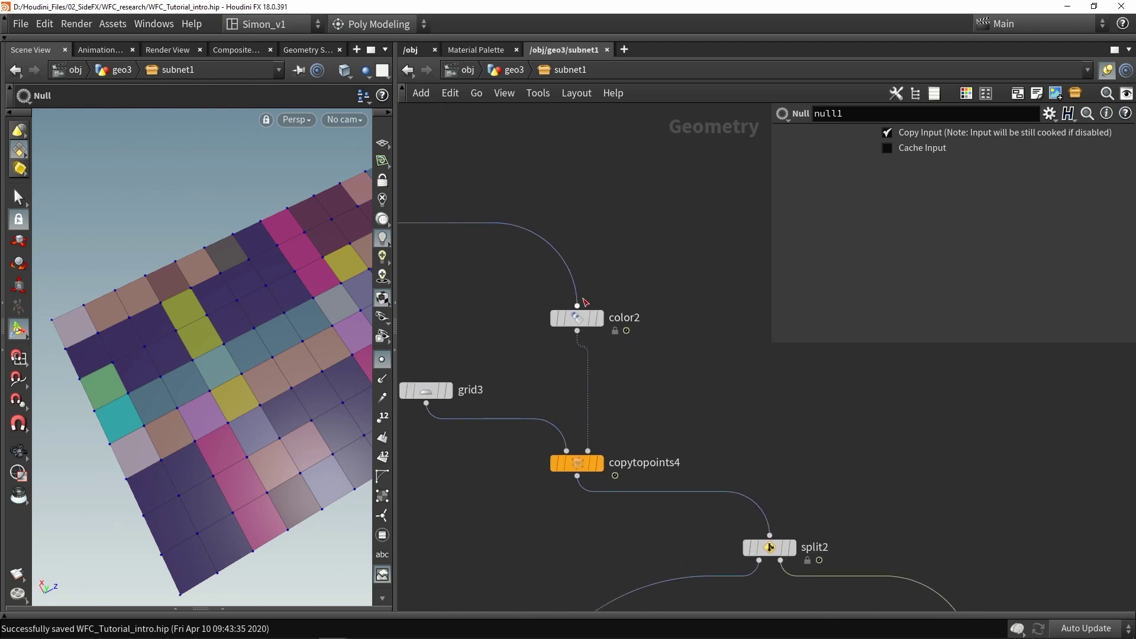
pyautogui.moveTo(556, 272); pyautogui.dragTo(602, 324, button='middle')
pyautogui.click(601, 322)
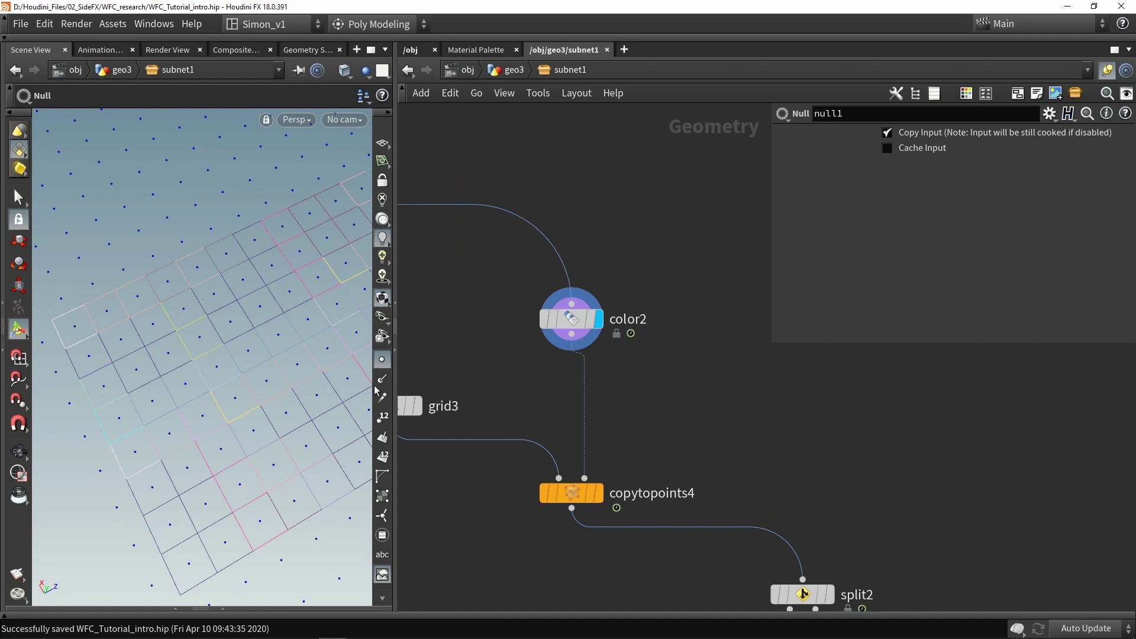
pyautogui.click(382, 417)
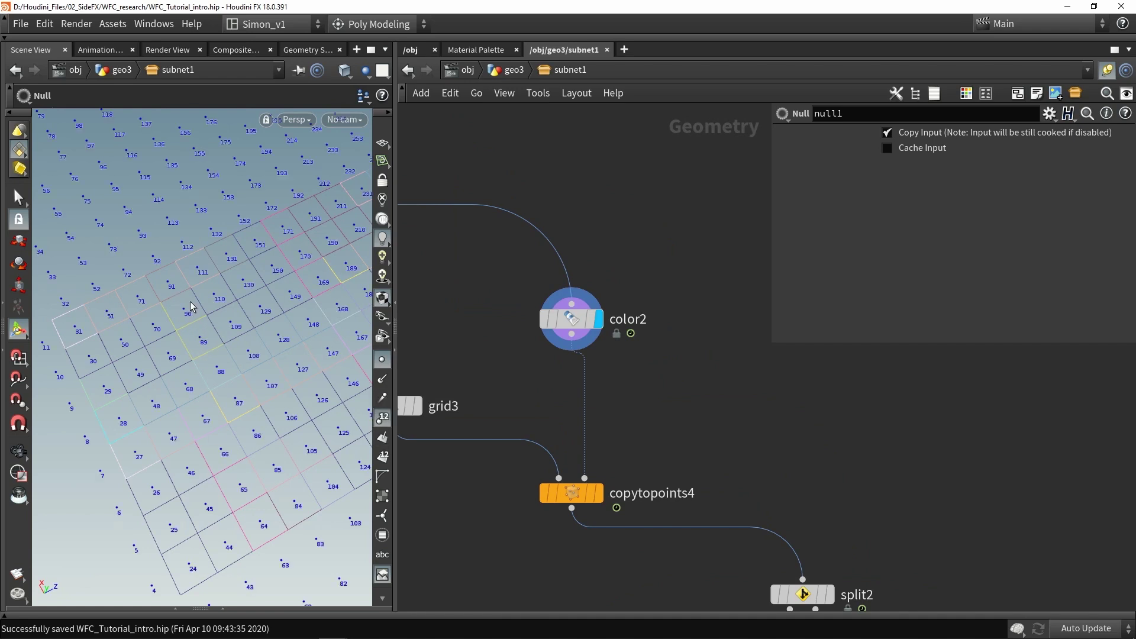
pyautogui.click(222, 610)
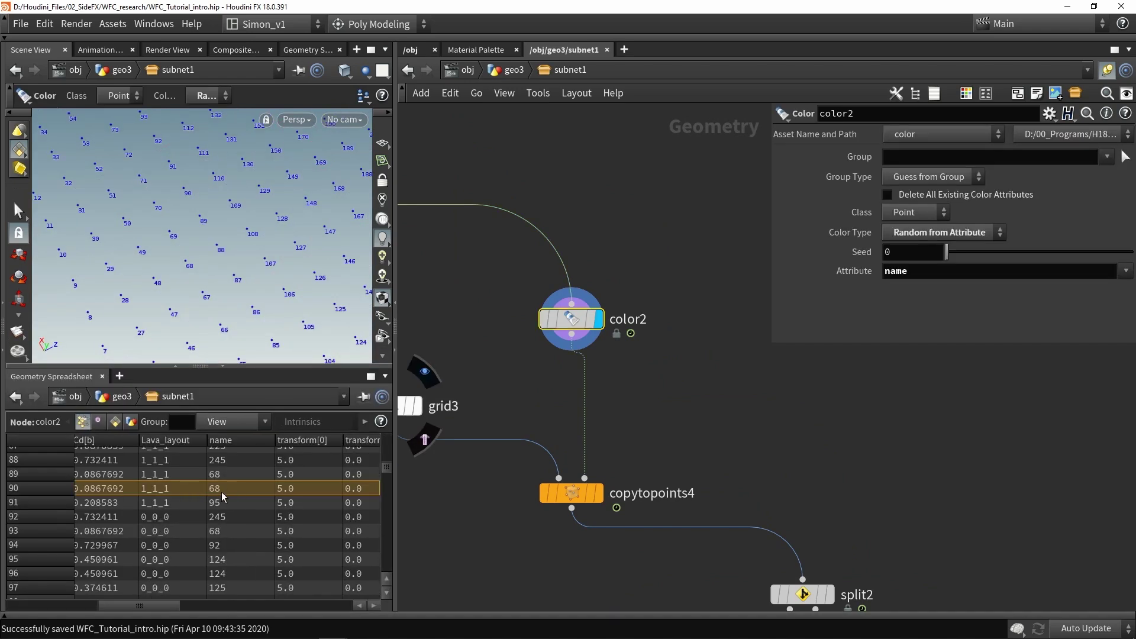
# Display blast4's result and select it for editing
pyautogui.moveTo(769, 556); pyautogui.dragTo(624, 396, button='middle')
pyautogui.click(619, 454)
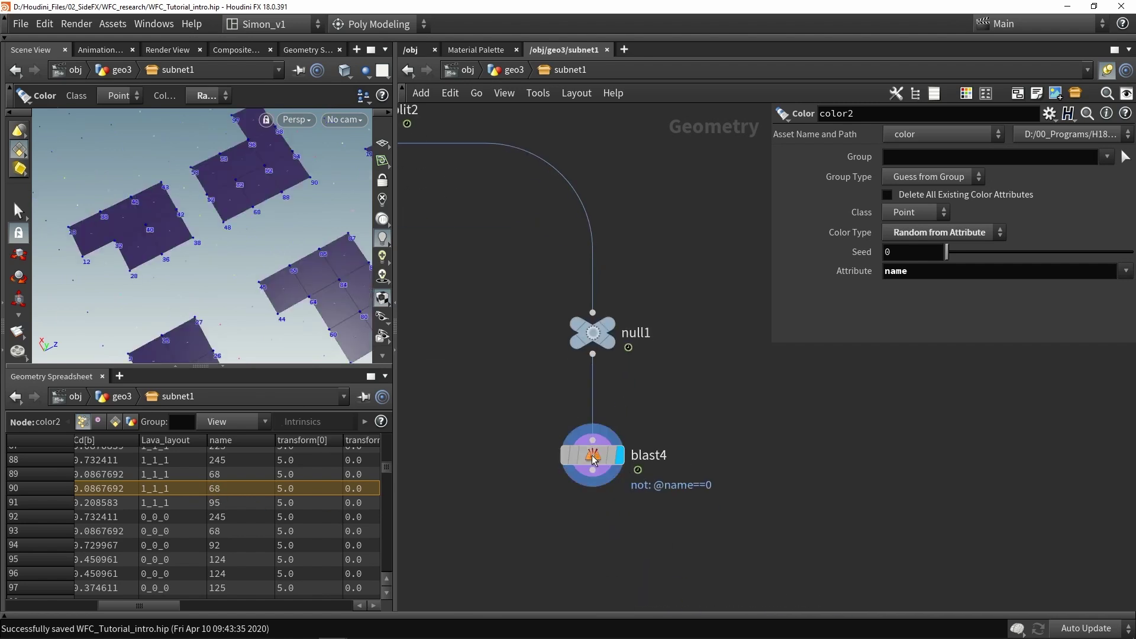
pyautogui.click(592, 455)
pyautogui.click(960, 129)
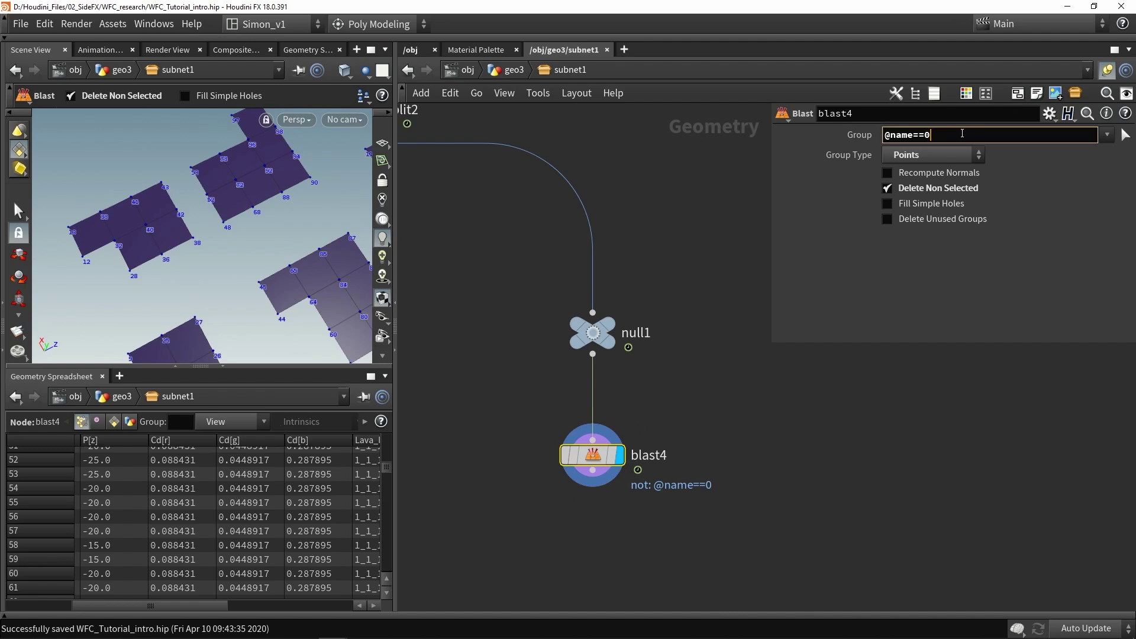
pyautogui.moveTo(958, 134); pyautogui.dragTo(808, 120)
pyautogui.hotkey('ctrl', 'c')
pyautogui.press('End')
pyautogui.hotkey('ctrl', 'v')
pyautogui.write('68')
pyautogui.press('Return')
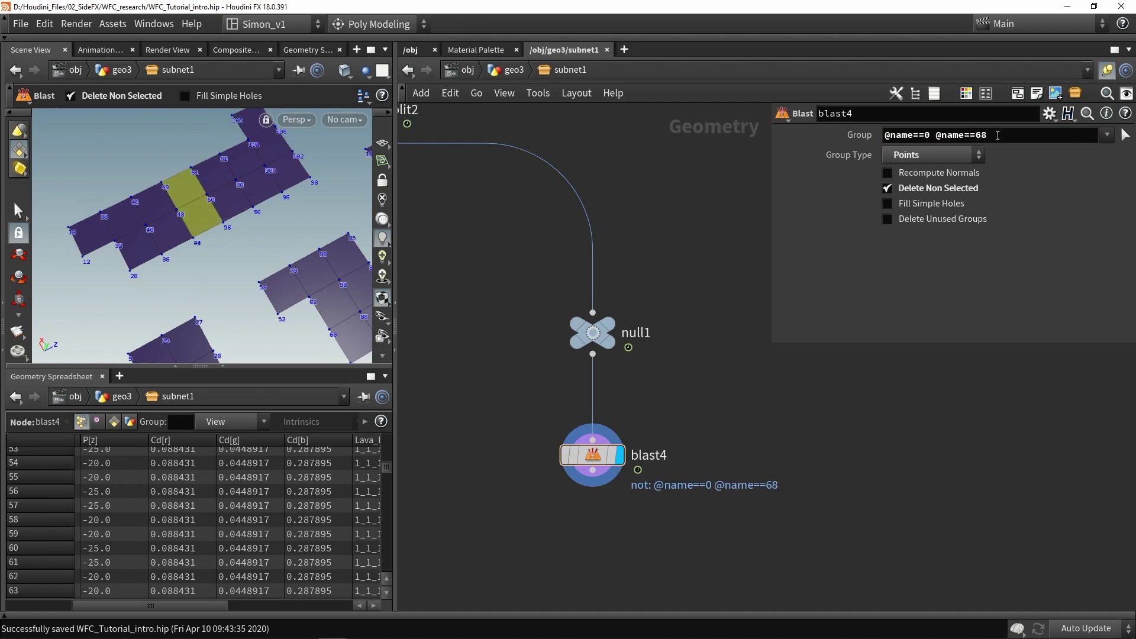
pyautogui.click(998, 135)
pyautogui.write('@name==0')
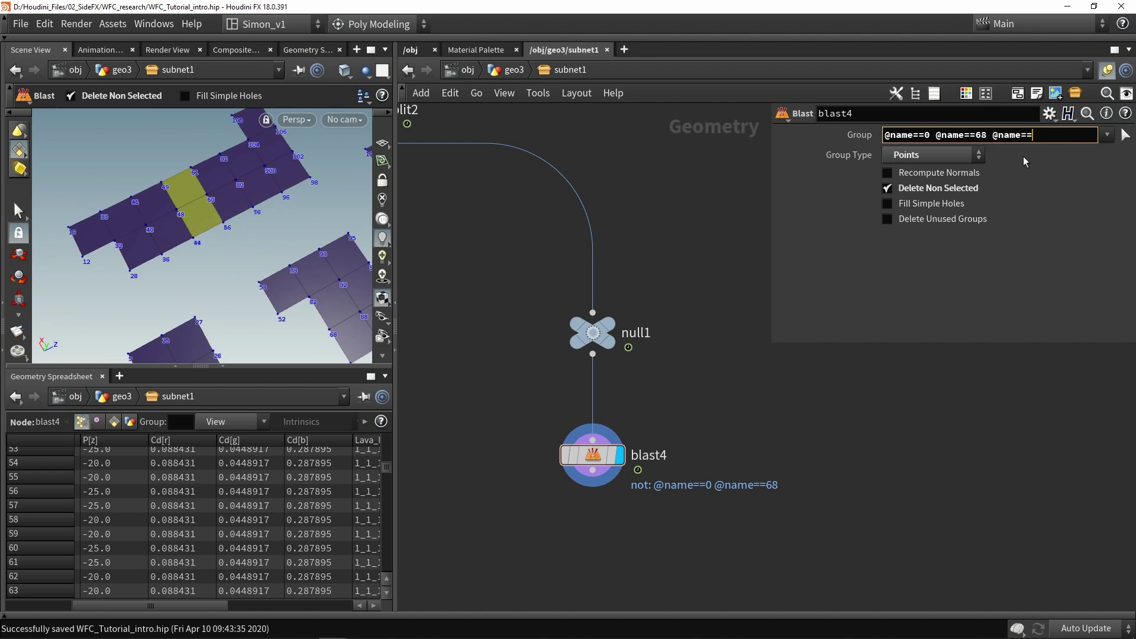
pyautogui.write('17')
pyautogui.press('Return')
pyautogui.hotkey('alt', 'Tab')
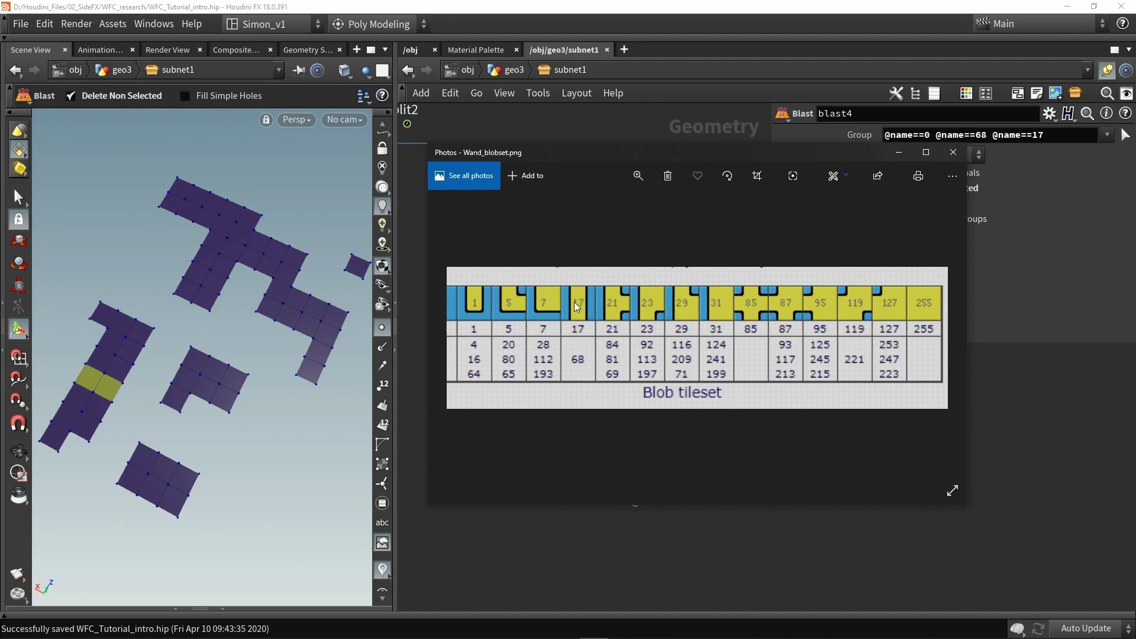
# Close the blob tileset image and add a Fuse node after blast4
pyautogui.click(953, 152)
pyautogui.press('Tab')
pyautogui.write('fus')
pyautogui.click(814, 45)
# Add a fuse2 node below blast4 and wire blast4's output into it
pyautogui.click(585, 364)
pyautogui.moveTo(566, 289); pyautogui.dragTo(569, 355)
pyautogui.moveTo(579, 363); pyautogui.dragTo(576, 357)
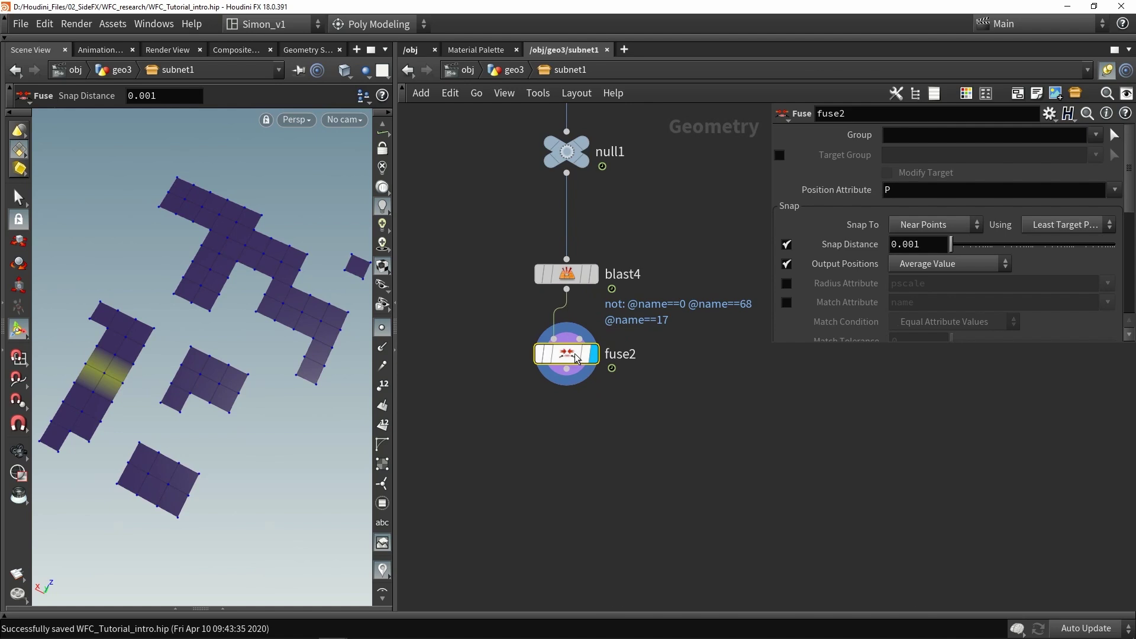
pyautogui.moveTo(578, 425); pyautogui.dragTo(582, 396, button='middle')
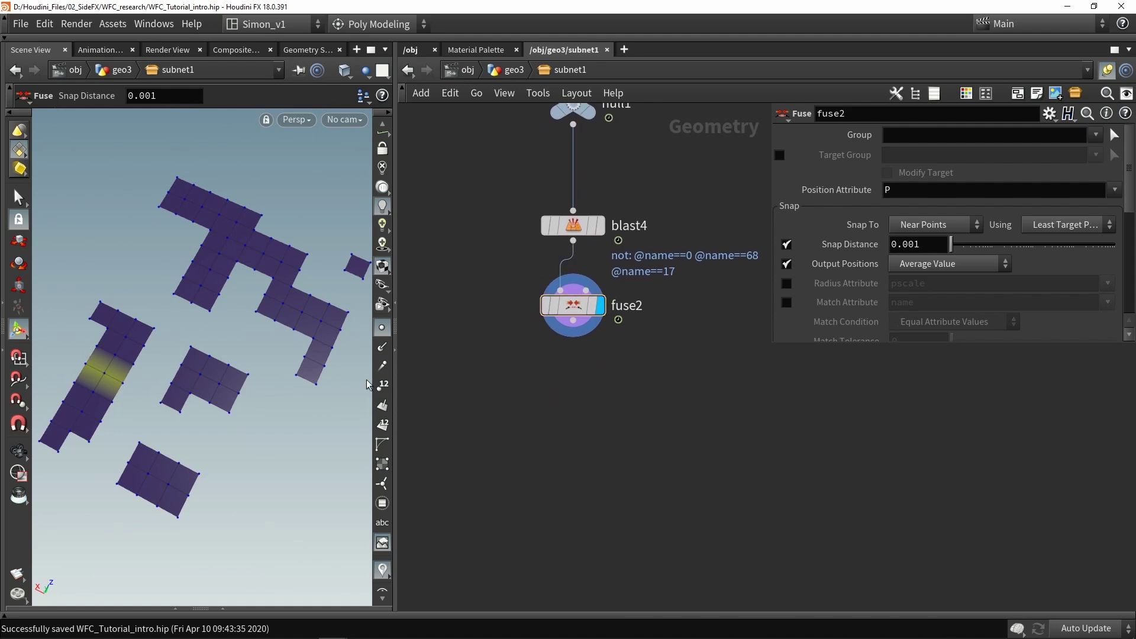
# Chain a Dissolve Flat Edges node and transform4 after fuse2
pyautogui.press('Tab')
pyautogui.press('Tab')
pyautogui.write('di')
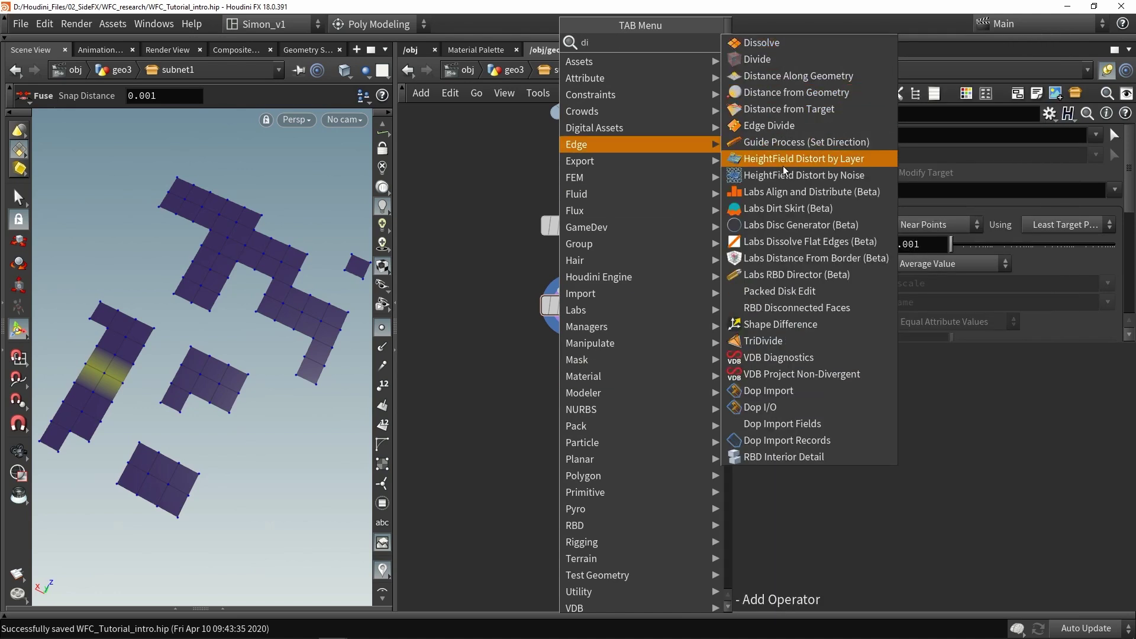
pyautogui.click(776, 240)
pyautogui.hotkey('ctrl', 's')
pyautogui.press('Tab')
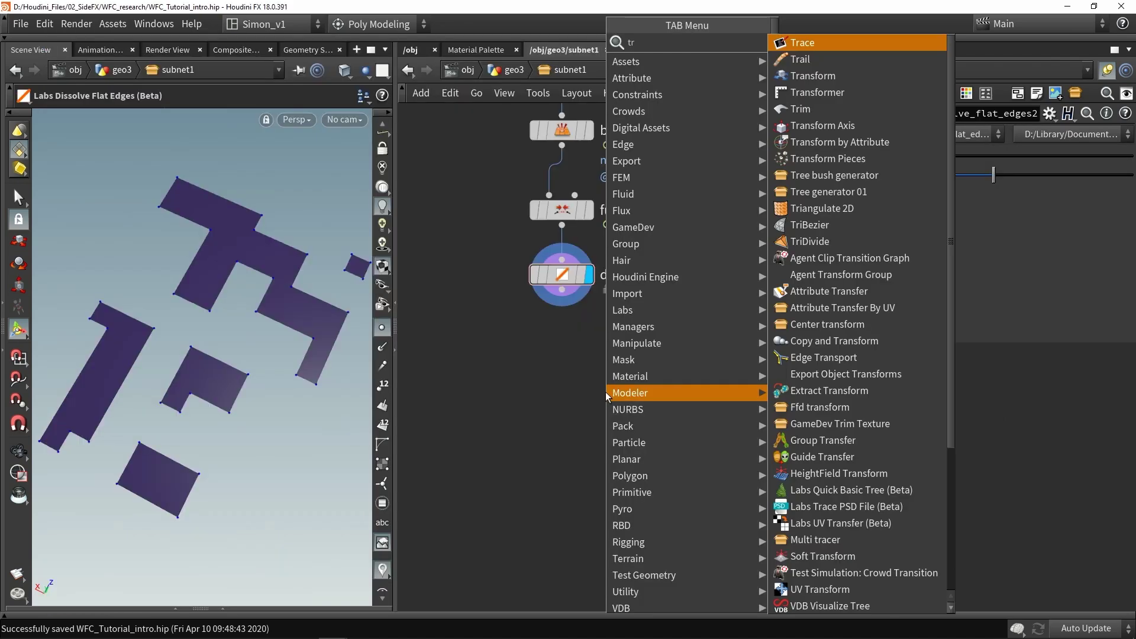
pyautogui.click(828, 74)
pyautogui.click(558, 342)
pyautogui.moveTo(562, 306); pyautogui.dragTo(562, 325)
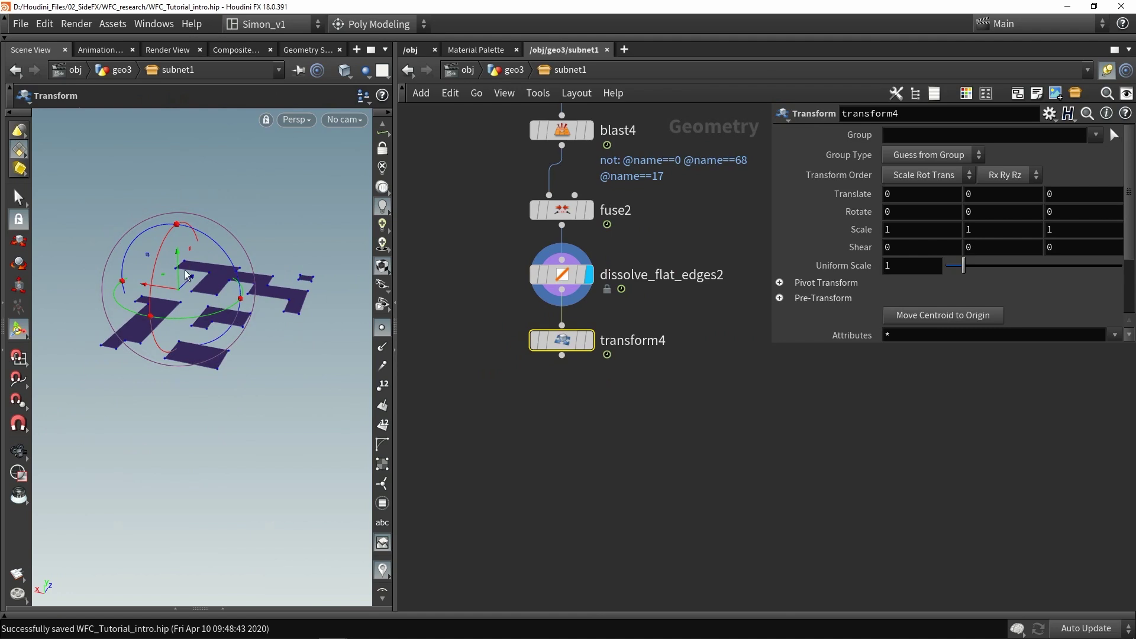
# Move the lava tiles down by setting transform4's Translate Y to -10
pyautogui.moveTo(180, 259); pyautogui.dragTo(238, 283)
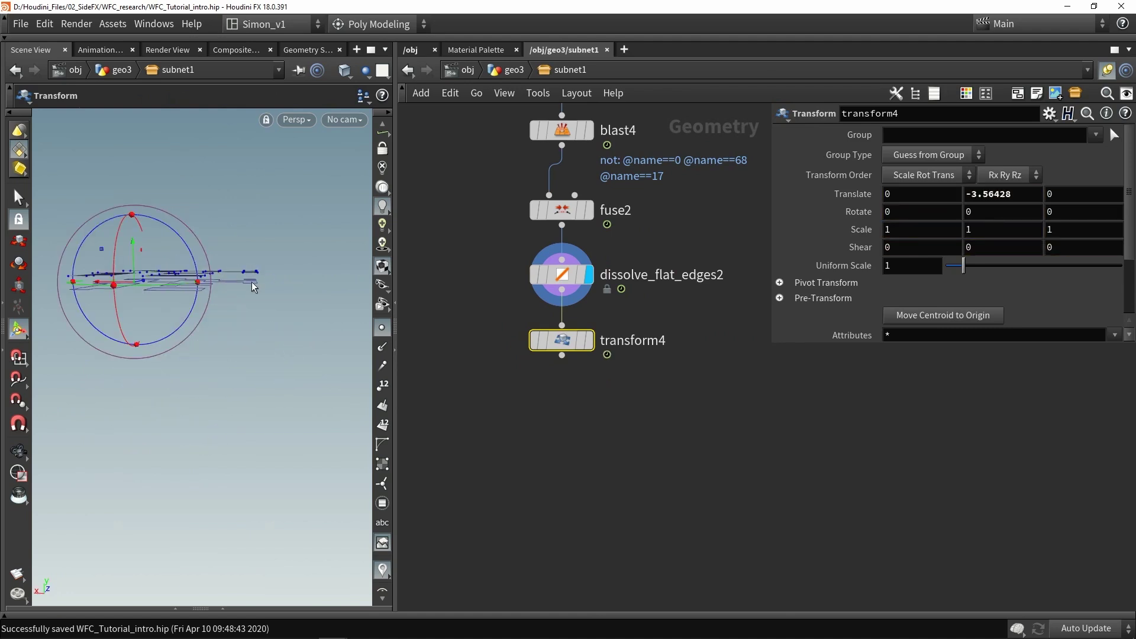
pyautogui.moveTo(143, 268); pyautogui.dragTo(184, 254, button='middle')
pyautogui.moveTo(185, 255); pyautogui.dragTo(170, 281)
pyautogui.moveTo(1025, 196); pyautogui.dragTo(977, 193)
pyautogui.write('0')
pyautogui.click(859, 401)
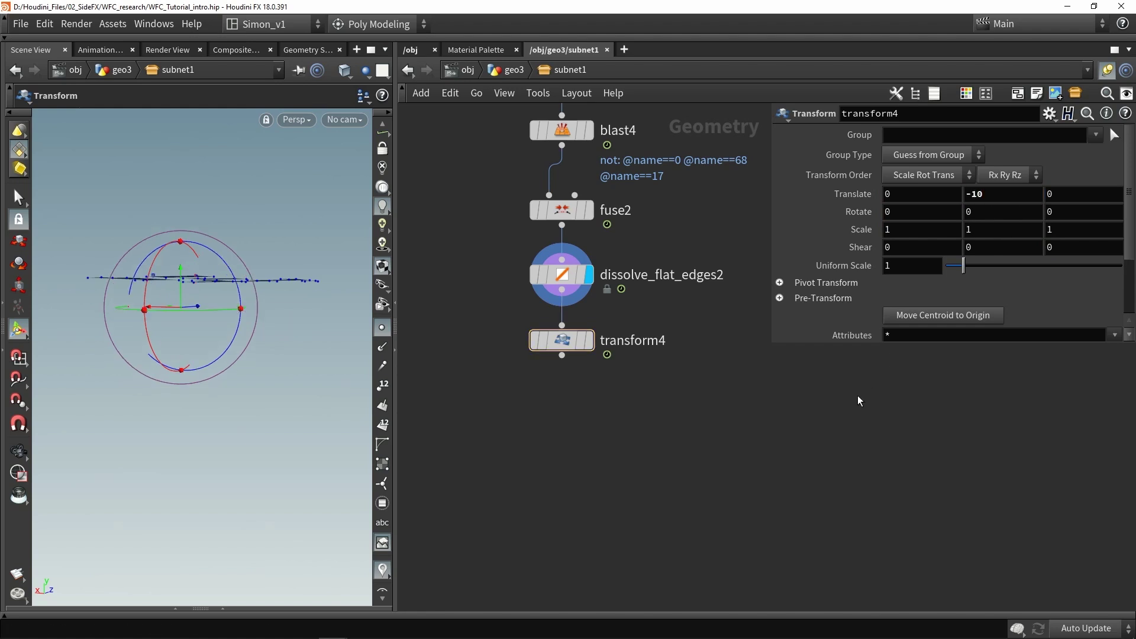
pyautogui.keyDown('alt'); pyautogui.moveTo(297, 292); pyautogui.dragTo(464, 329); pyautogui.keyUp('alt')
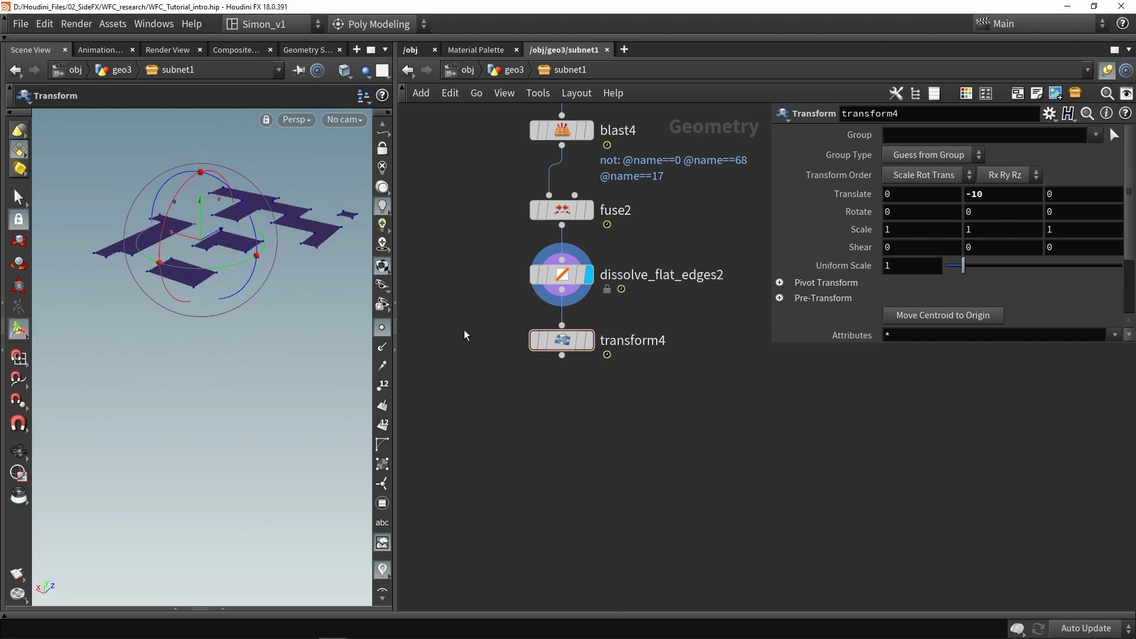
# Duplicate unreal_material and uvproject1 and wire transform4 → unreal_material1 → uvproject2
pyautogui.click(588, 340)
pyautogui.moveTo(579, 413); pyautogui.dragTo(619, 344, button='middle')
pyautogui.scroll(-5, 619, 344)
pyautogui.scroll(4, 445, 410)
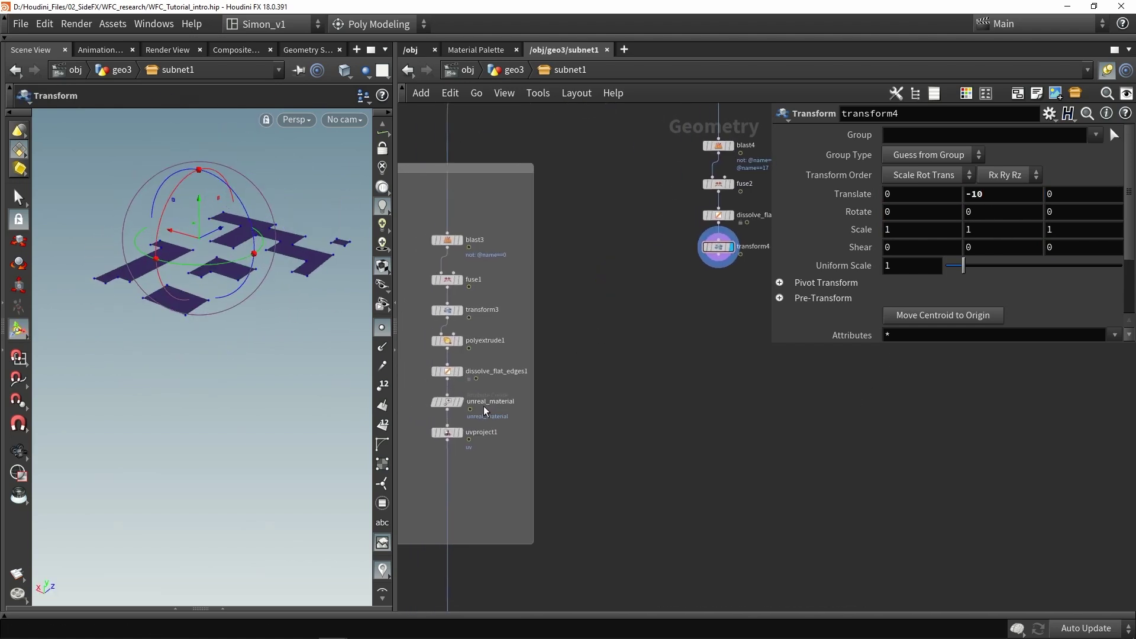
pyautogui.keyDown('alt'); pyautogui.moveTo(445, 403); pyautogui.dragTo(708, 345); pyautogui.keyUp('alt')
pyautogui.moveTo(719, 268); pyautogui.dragTo(722, 330)
pyautogui.moveTo(495, 418); pyautogui.dragTo(710, 407)
pyautogui.scroll(2, 699, 395)
pyautogui.moveTo(704, 406); pyautogui.dragTo(727, 375)
# Lay out the six lava nodes and wrap them in a network box
pyautogui.moveTo(739, 423)
pyautogui.mouseDown()
pyautogui.moveTo(701, 221)
pyautogui.moveTo(734, 415)
pyautogui.mouseUp()
pyautogui.press('l')
pyautogui.scroll(-3, 726, 264)
pyautogui.moveTo(697, 234); pyautogui.dragTo(571, 250)
pyautogui.hotkey('shift', 'o')
pyautogui.click(636, 329)
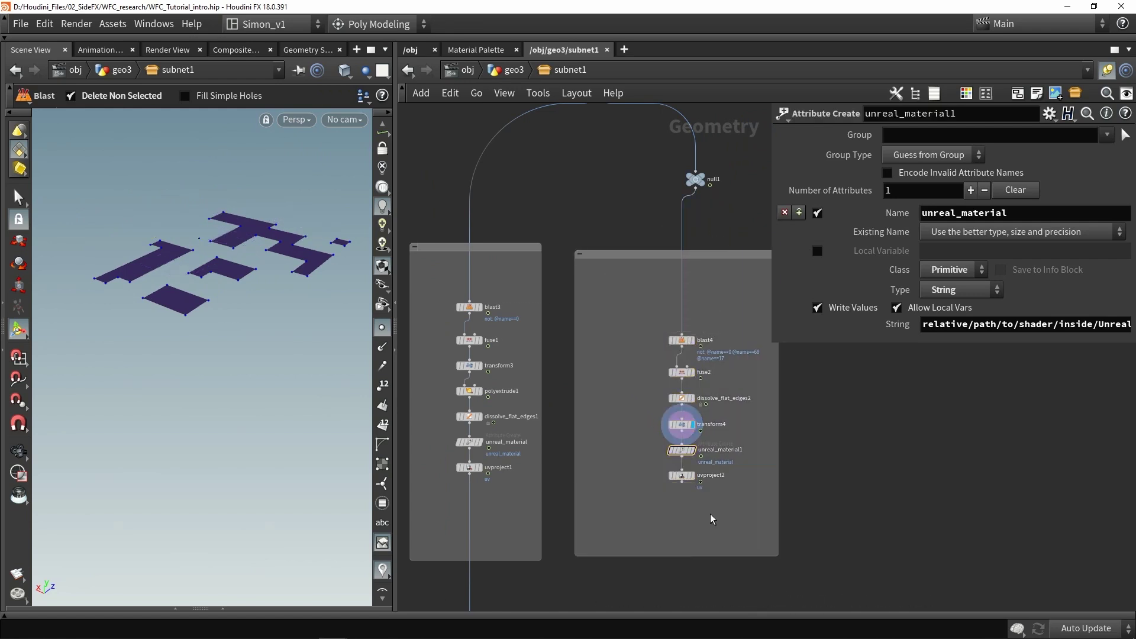
# Wire uvproject2 into the geo merge and save the scene
pyautogui.scroll(-2, 688, 321)
pyautogui.moveTo(667, 290); pyautogui.dragTo(556, 405)
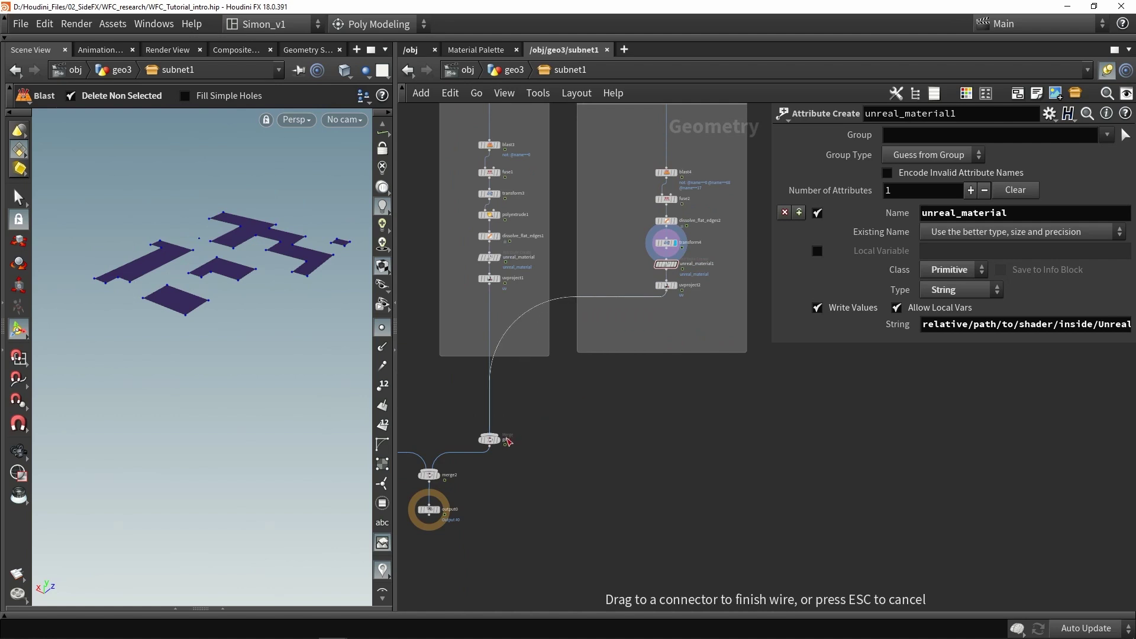
pyautogui.moveTo(507, 441); pyautogui.dragTo(507, 441)
pyautogui.hotkey('ctrl', 's')
pyautogui.moveTo(579, 392); pyautogui.dragTo(662, 392, button='middle')
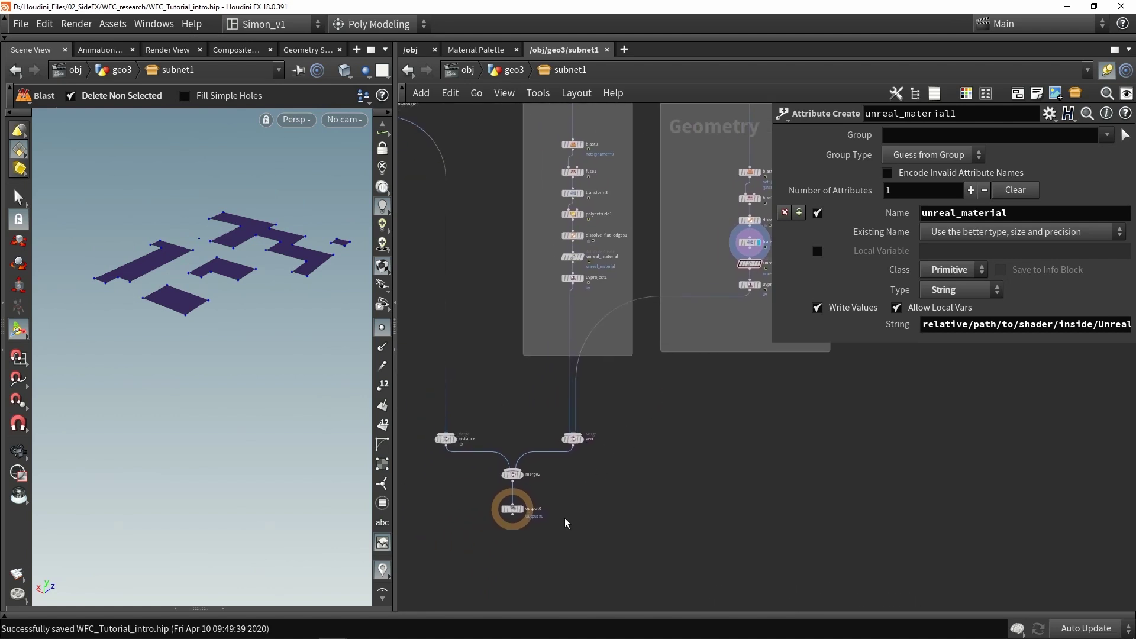
pyautogui.moveTo(557, 536); pyautogui.dragTo(585, 509)
pyautogui.moveTo(595, 510); pyautogui.dragTo(590, 515, button='middle')
pyautogui.hotkey('ctrl', 's')
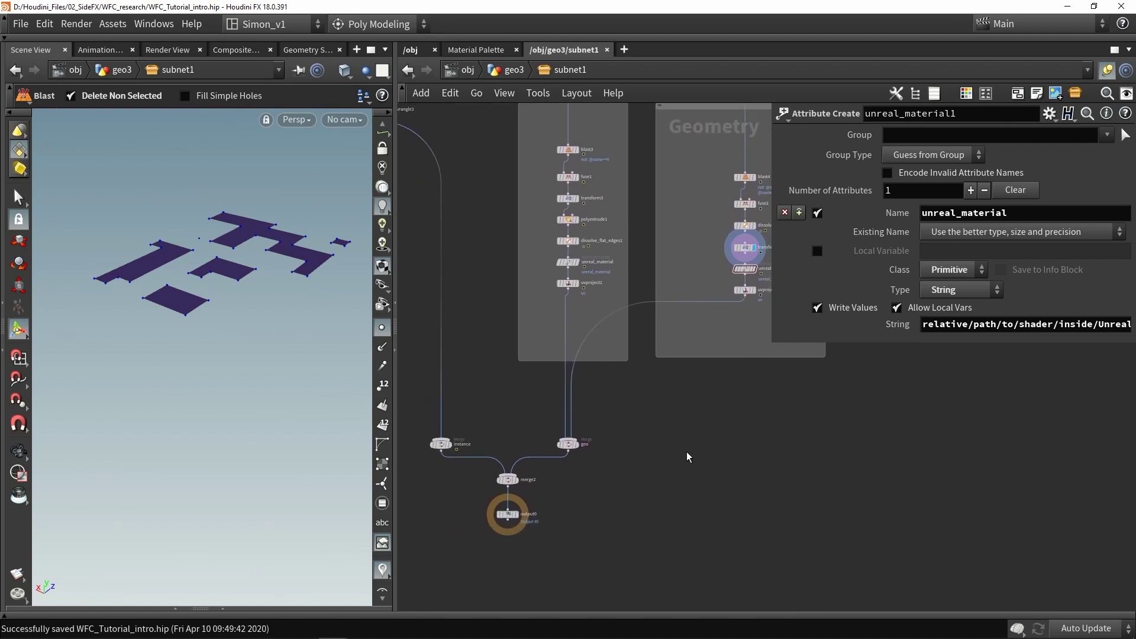
# Compare the original unreal_material with unreal_material1, ready to edit its material path
pyautogui.moveTo(668, 368); pyautogui.dragTo(627, 426, button='middle')
pyautogui.scroll(2, 538, 331)
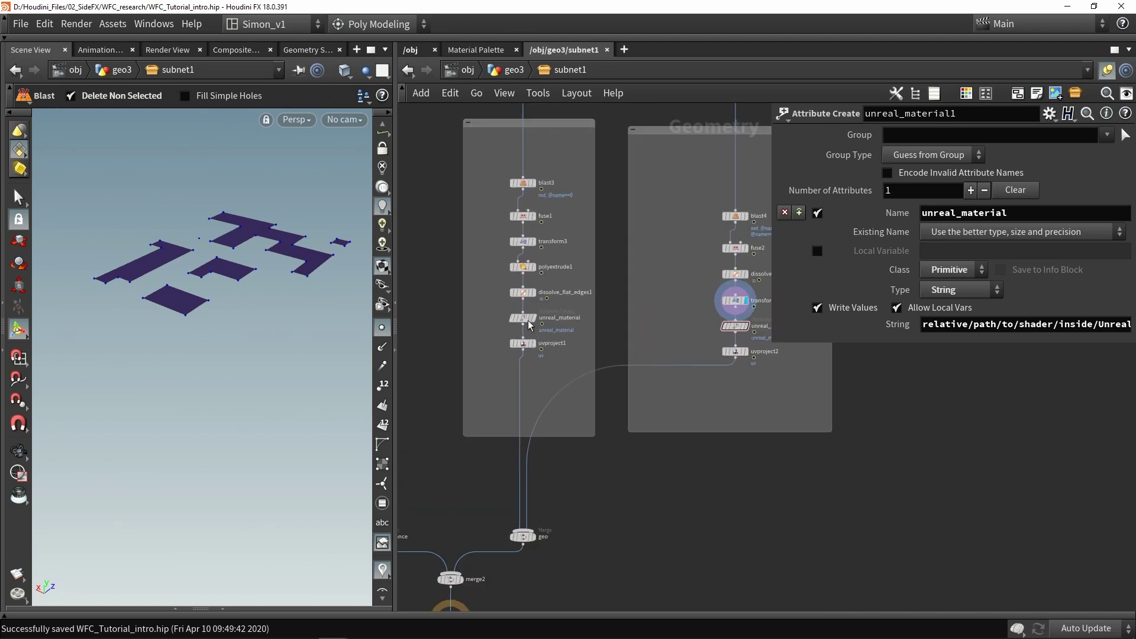
pyautogui.click(523, 319)
pyautogui.click(738, 329)
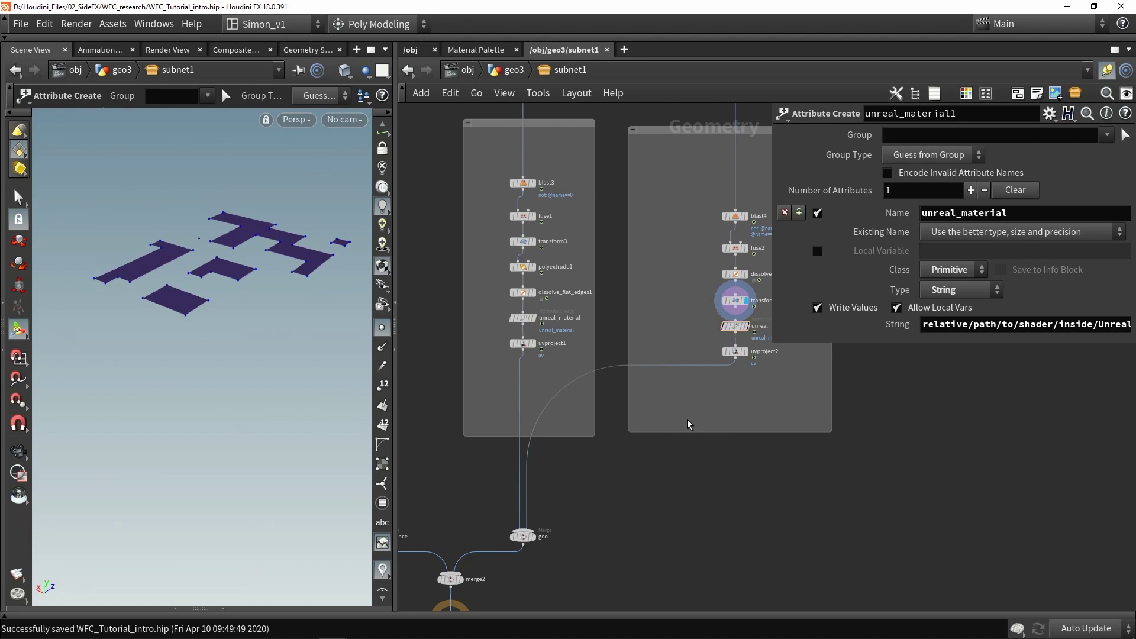
pyautogui.hotkey('alt', 'Tab')
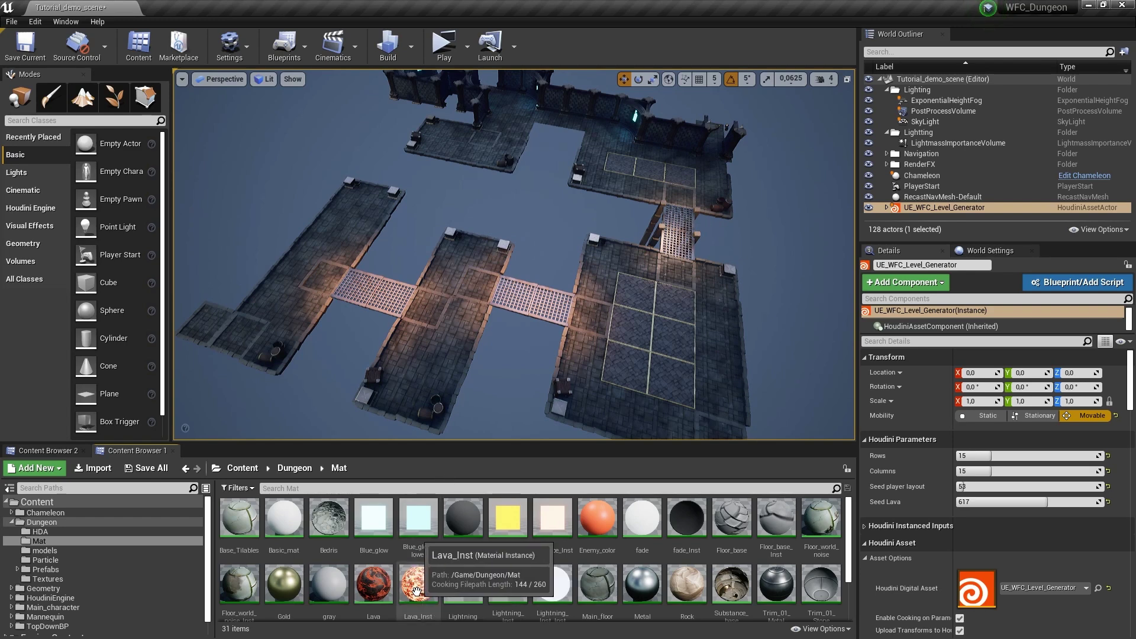
# Copy the Lava_Inst material instance reference from the Content Browser
pyautogui.rightClick(417, 590)
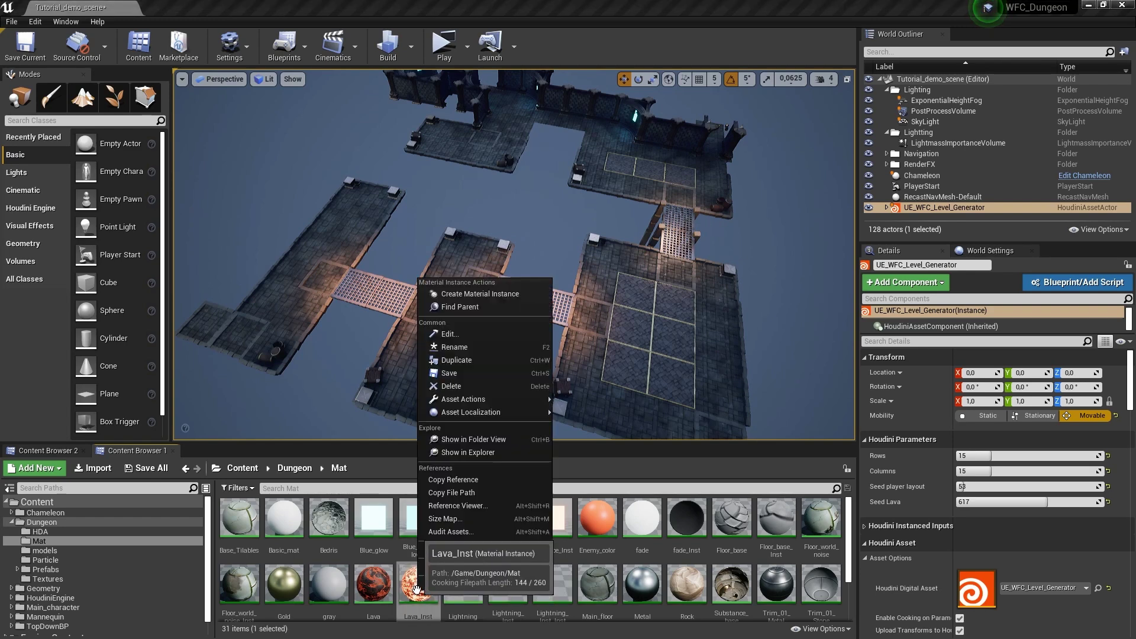
pyautogui.click(473, 479)
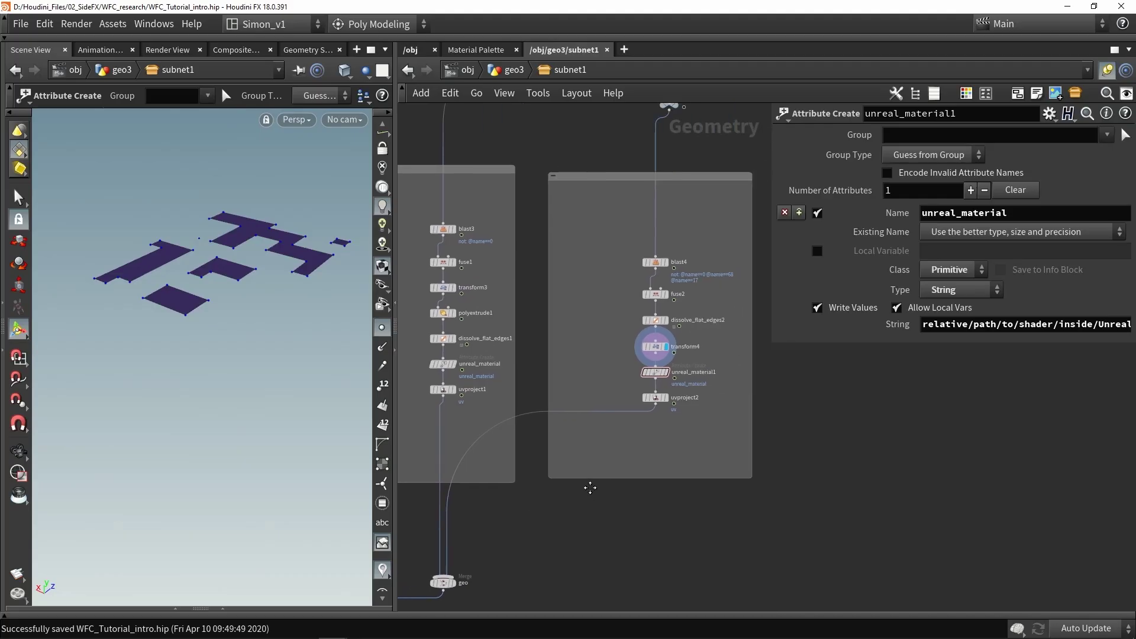
# Paste the Lava_Inst reference as unreal_material1's material path
pyautogui.scroll(5, 653, 381)
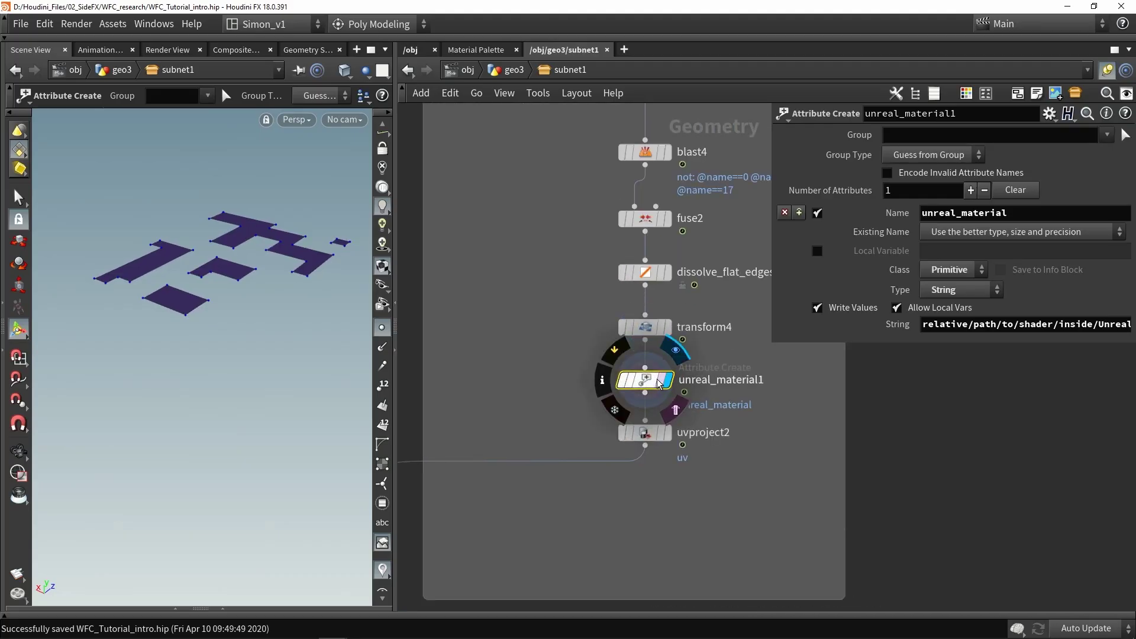
pyautogui.tripleClick(946, 324)
pyautogui.hotkey('ctrl', 'v')
pyautogui.press('Return')
# Check the original material path, then save the UE_WFC_Level_Generator asset
pyautogui.scroll(-4, 628, 392)
pyautogui.scroll(5, 629, 392)
pyautogui.click(651, 404)
pyautogui.moveTo(923, 325); pyautogui.dragTo(1046, 324)
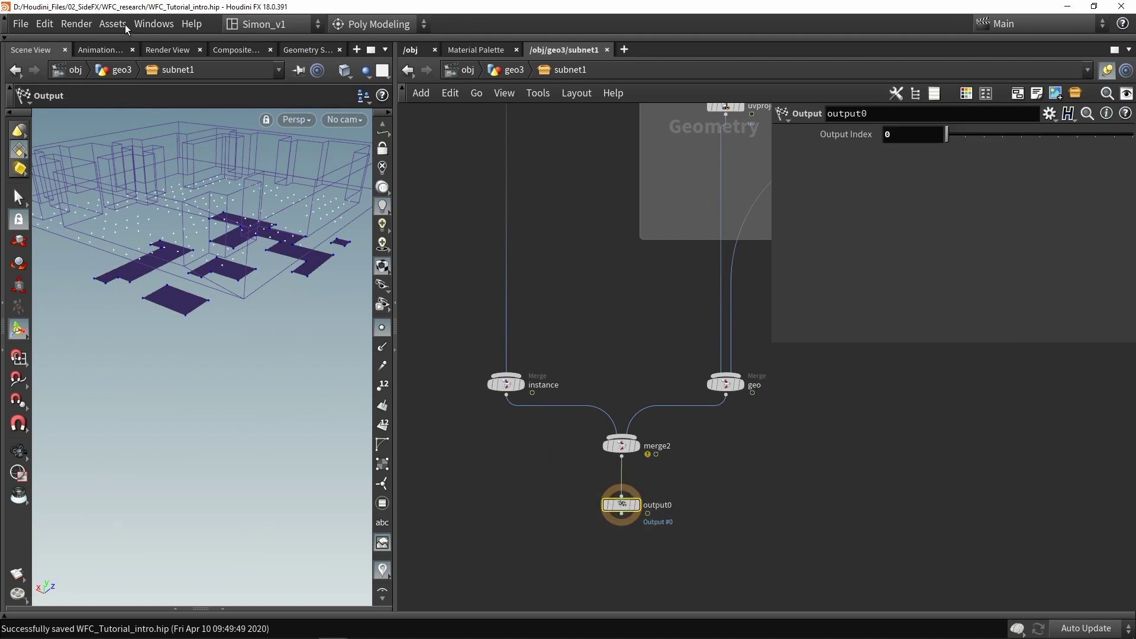
pyautogui.click(127, 25)
pyautogui.moveTo(237, 101)
pyautogui.click(309, 104)
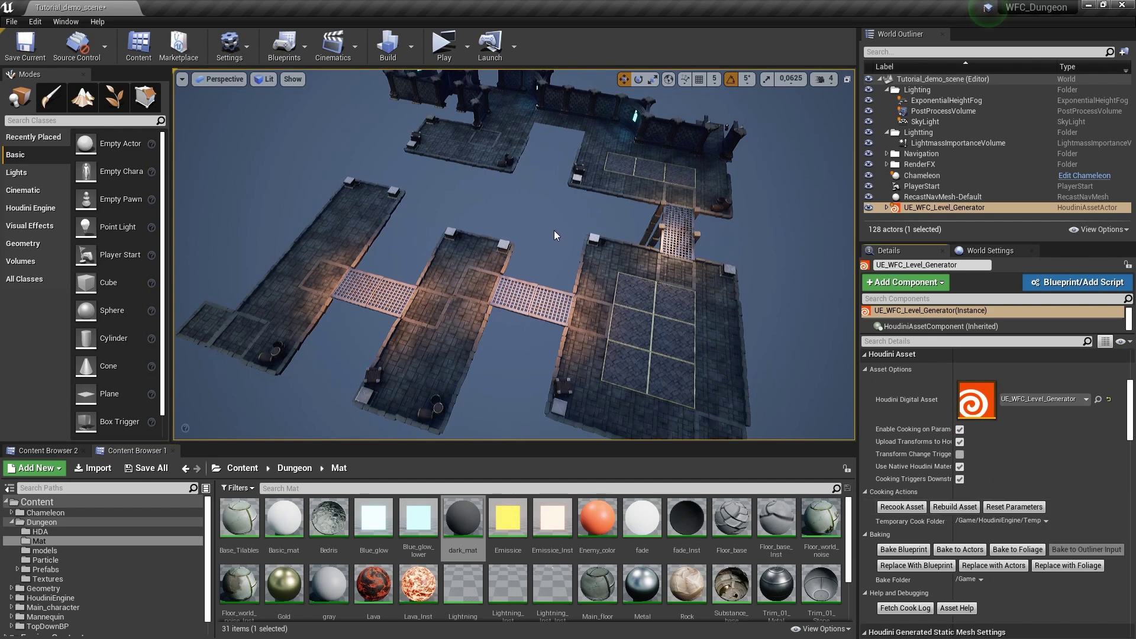
# Fly the camera over the regenerated dungeon, checking the lava floor, side walls and grate bridge
pyautogui.moveTo(554, 235); pyautogui.dragTo(554, 235, button='right')
pyautogui.moveTo(363, 227); pyautogui.dragTo(364, 226, button='right')
pyautogui.press('Escape')
pyautogui.moveTo(312, 160); pyautogui.dragTo(311, 160, button='right')
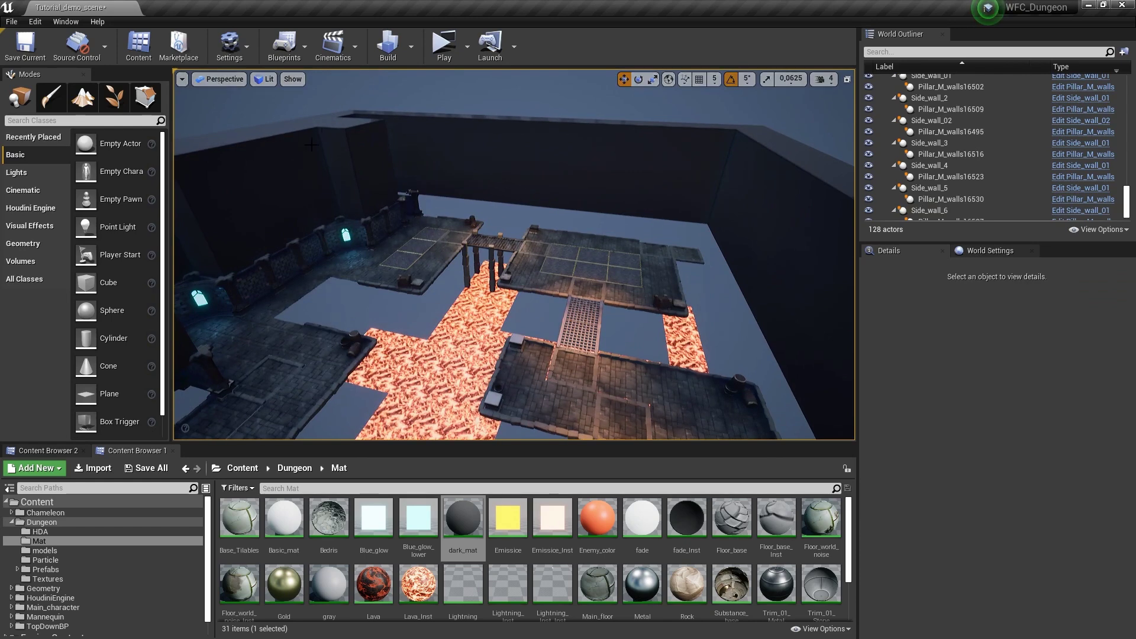
pyautogui.moveTo(423, 228); pyautogui.dragTo(422, 228, button='right')
pyautogui.click(376, 269)
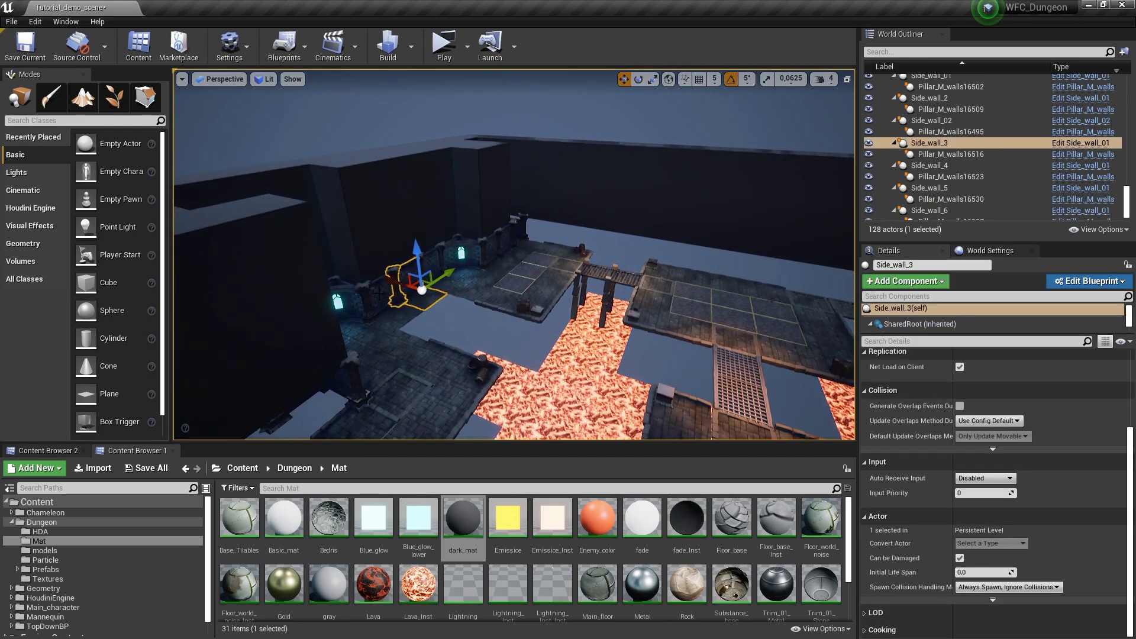
pyautogui.press('Escape')
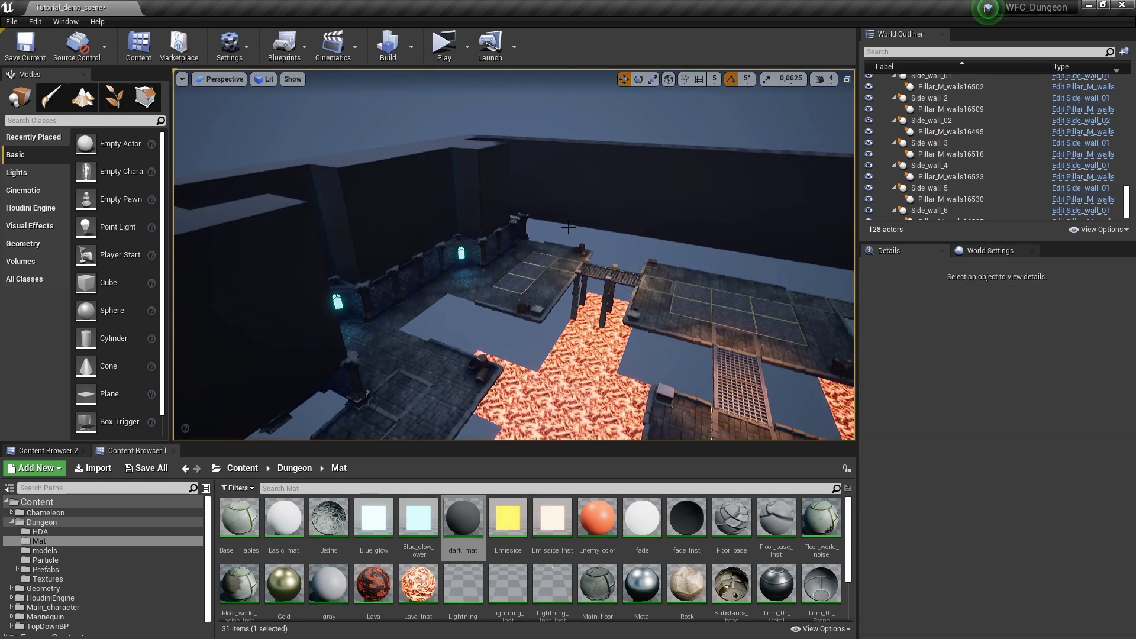
pyautogui.moveTo(466, 252); pyautogui.dragTo(466, 251, button='right')
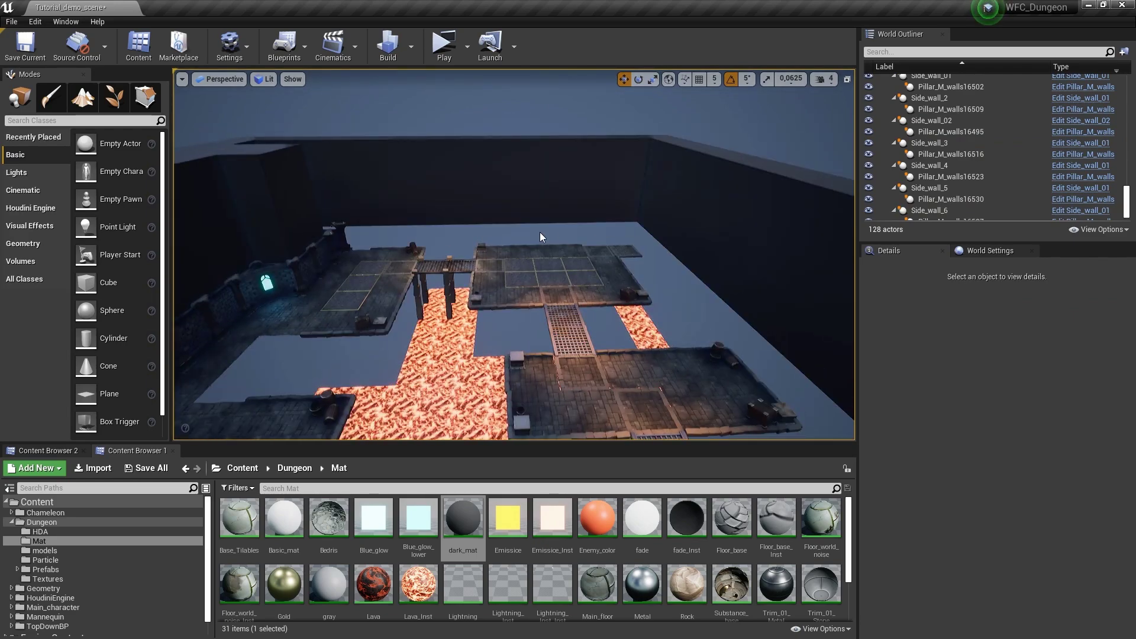
pyautogui.moveTo(362, 276); pyautogui.dragTo(363, 276, button='right')
pyautogui.moveTo(565, 265); pyautogui.dragTo(565, 265, button='right')
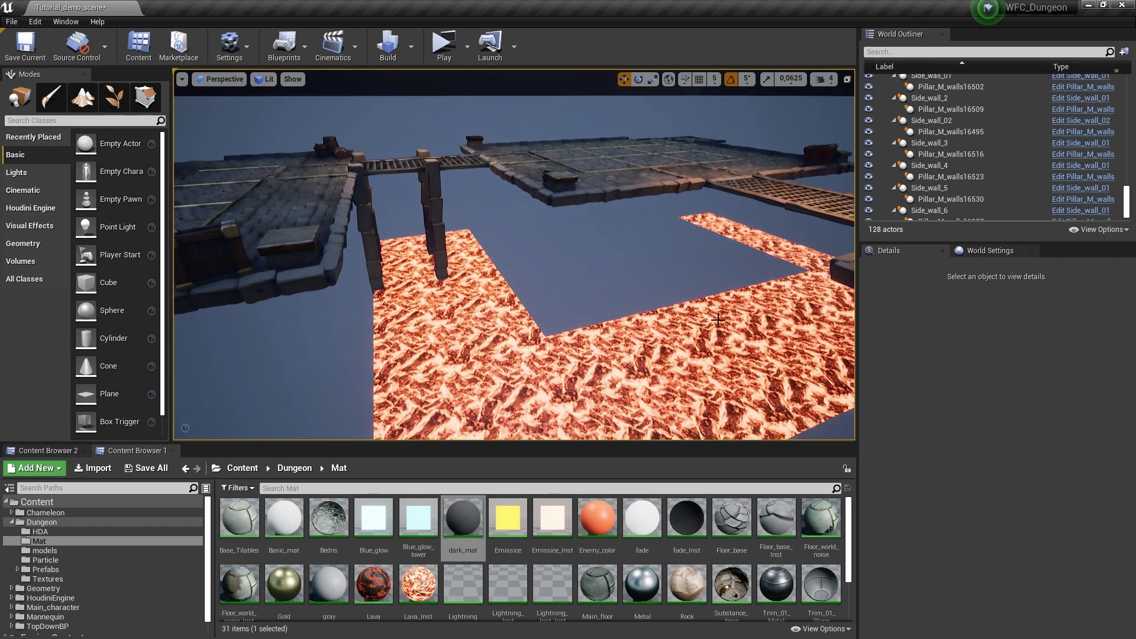
pyautogui.moveTo(533, 263); pyautogui.dragTo(533, 264, button='right')
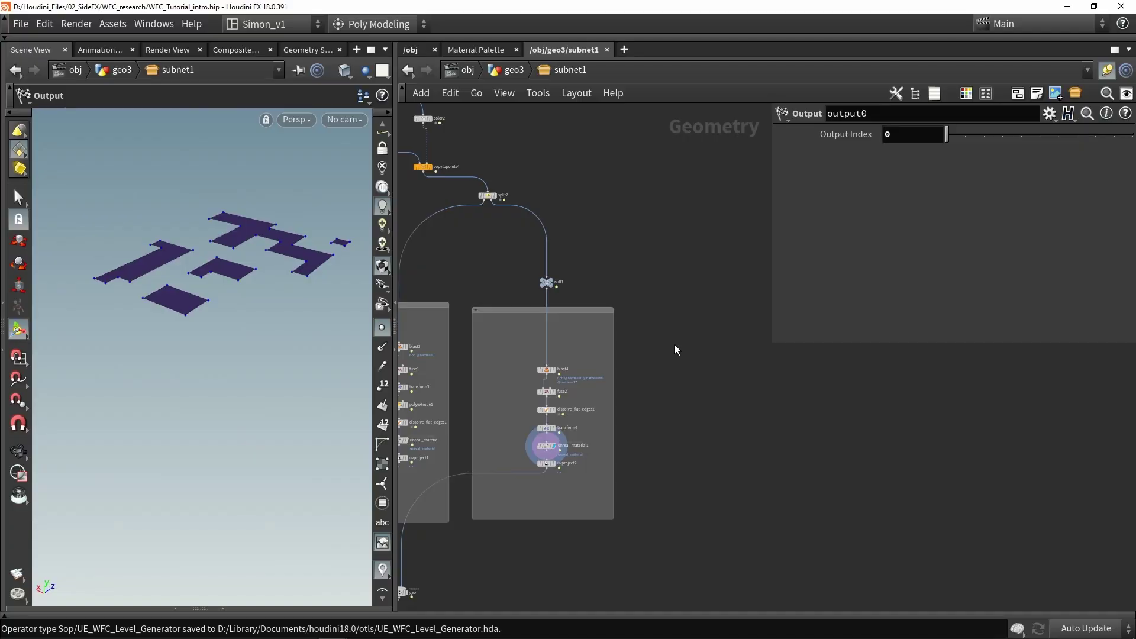
# Add a fuse3 node and wire split2's output into it
pyautogui.moveTo(691, 348); pyautogui.dragTo(684, 346, button='middle')
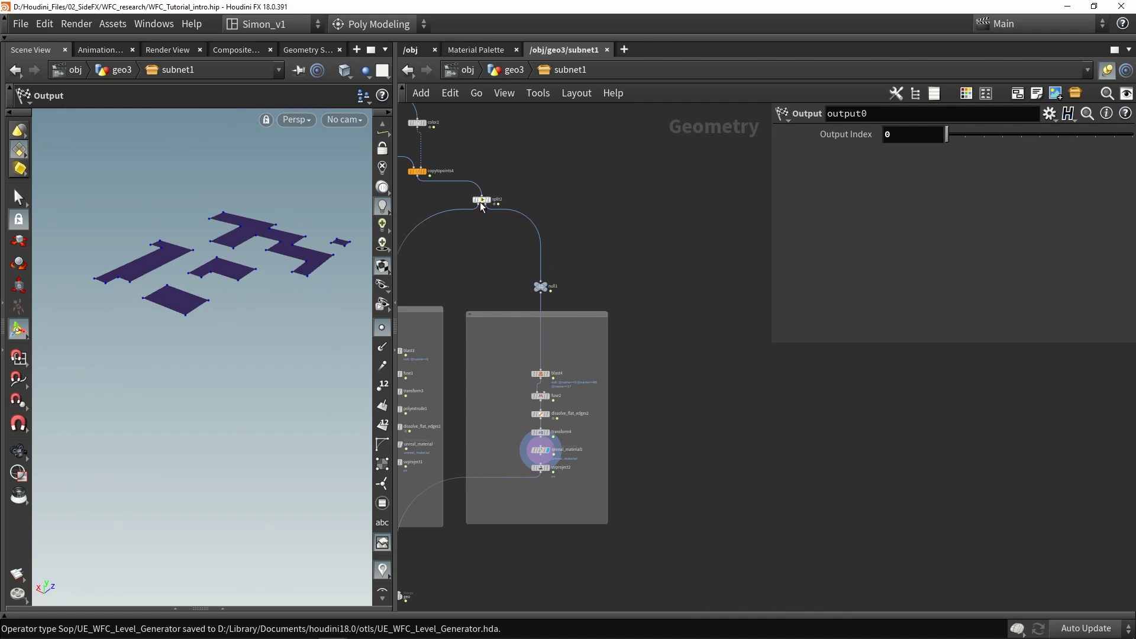
pyautogui.press('Tab')
pyautogui.write('fus')
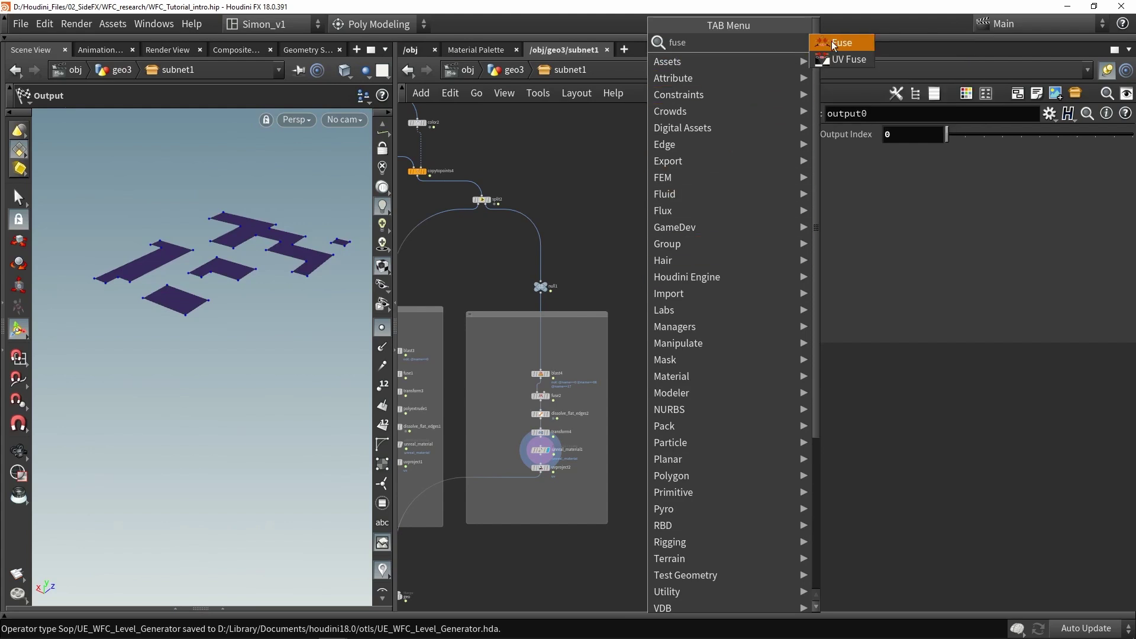
pyautogui.click(830, 41)
pyautogui.click(683, 254)
pyautogui.scroll(2, 482, 202)
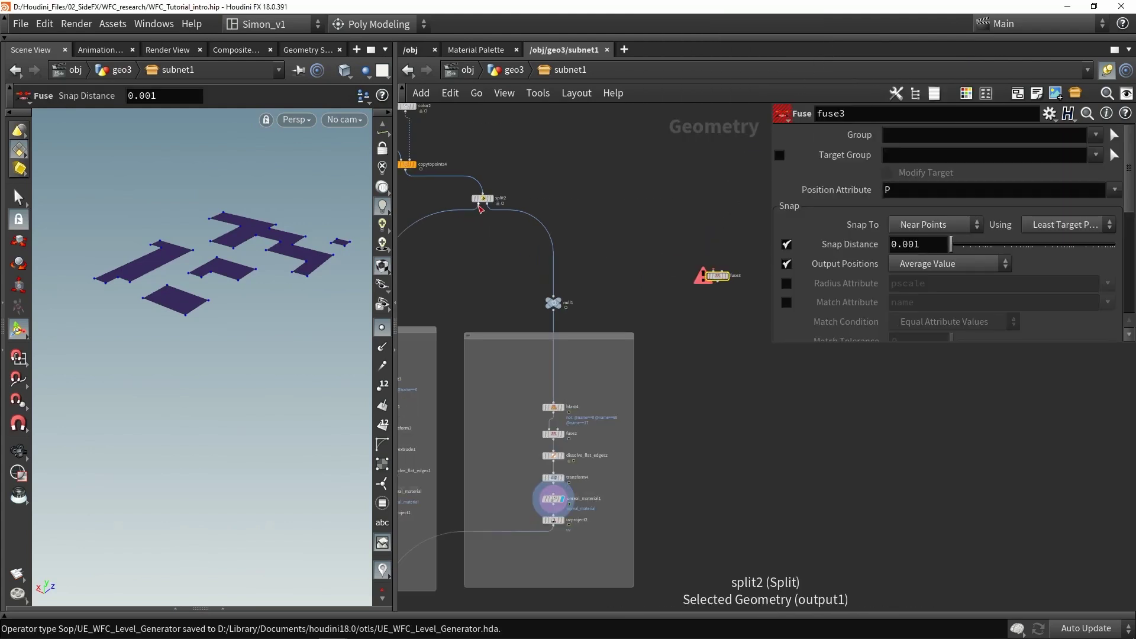
pyautogui.click(482, 204)
pyautogui.click(712, 270)
# Position fuse3 beside split2 and null1 and select it to view its parameters
pyautogui.scroll(-2, 680, 299)
pyautogui.scroll(3, 718, 243)
pyautogui.moveTo(731, 247); pyautogui.dragTo(459, 262)
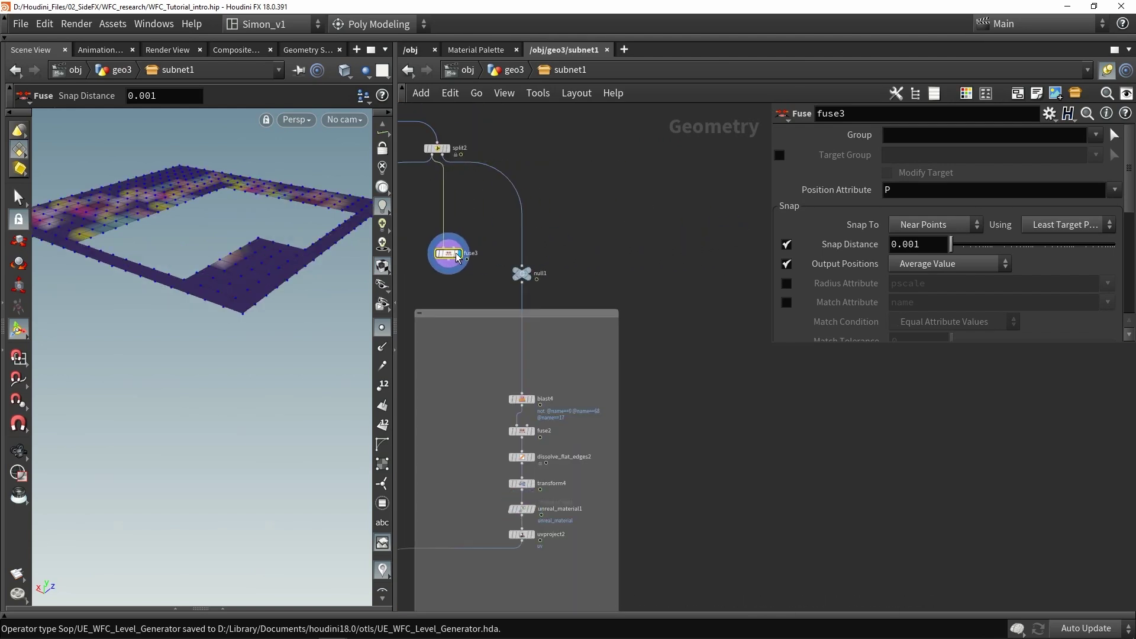
pyautogui.scroll(-2, 467, 259)
pyautogui.moveTo(649, 491); pyautogui.dragTo(713, 282)
pyautogui.moveTo(712, 283); pyautogui.dragTo(795, 247, button='middle')
pyautogui.click(621, 402)
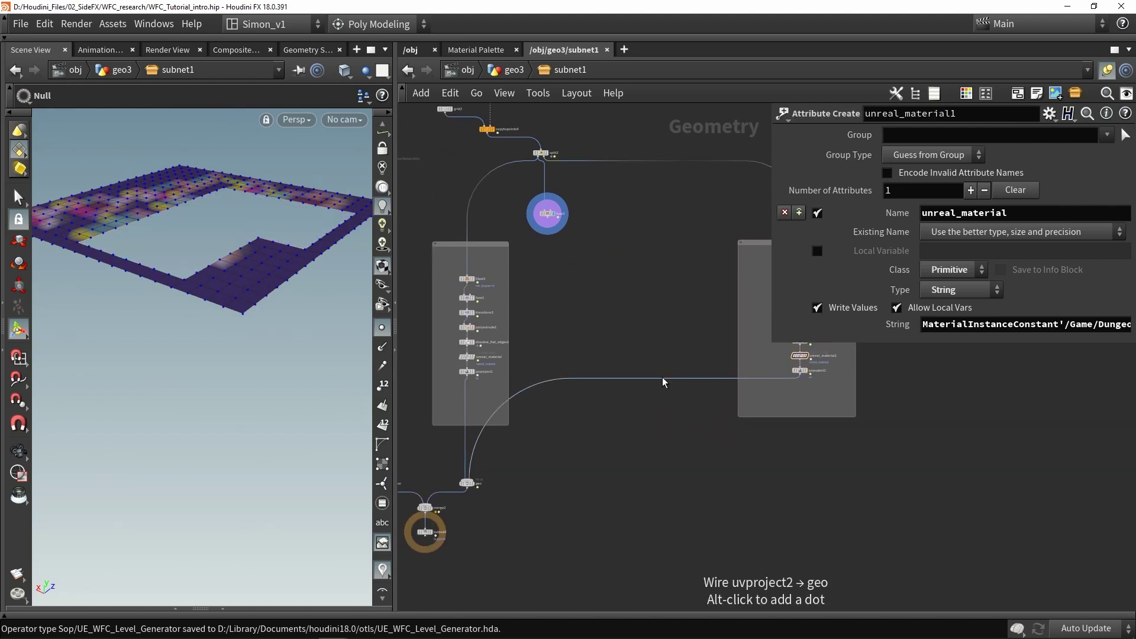
pyautogui.scroll(4, 604, 228)
pyautogui.click(605, 228)
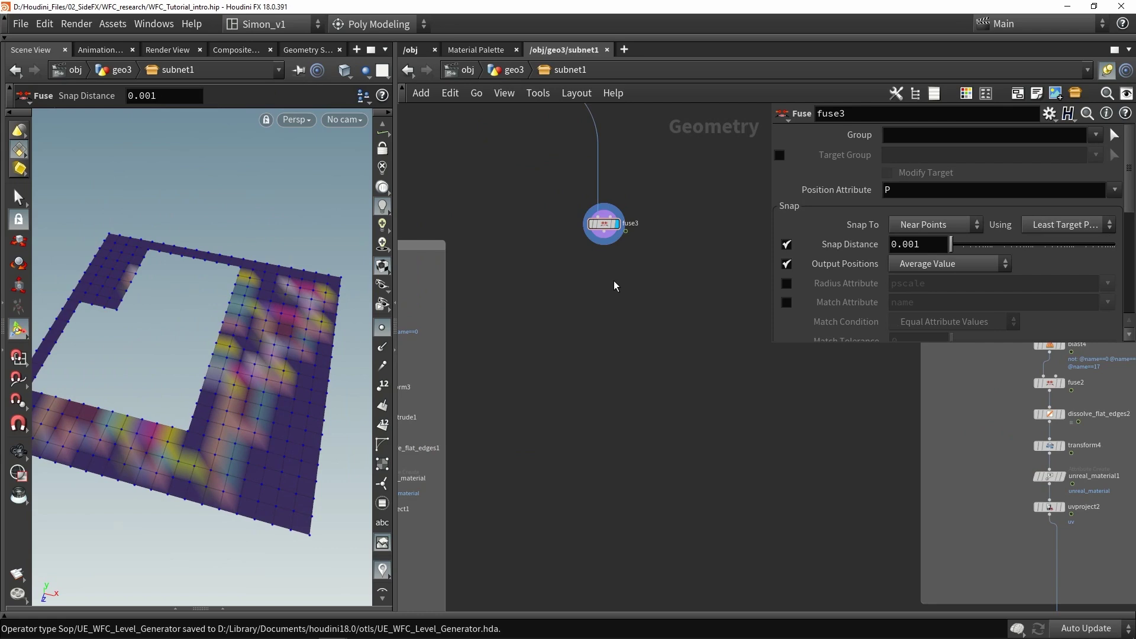
# Replace the stray node with Labs Dissolve Flat Edges after fuse3, Collinearity Tolerance 0
pyautogui.press('Delete')
pyautogui.press('Tab')
pyautogui.write('fl')
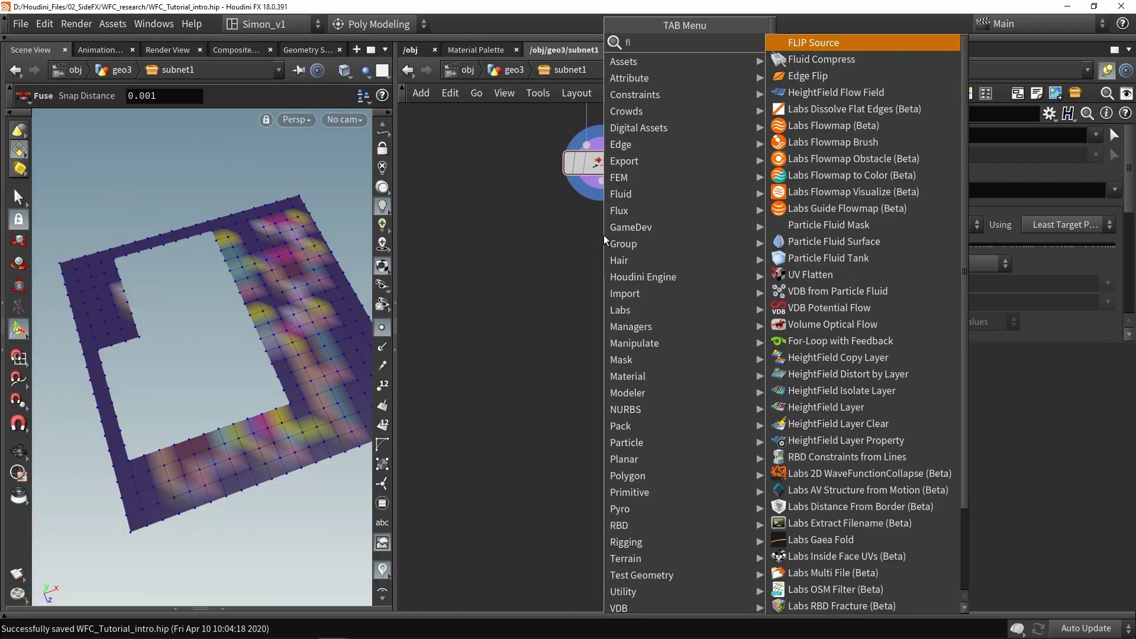
pyautogui.write('at')
pyautogui.press('Return')
pyautogui.click(602, 213)
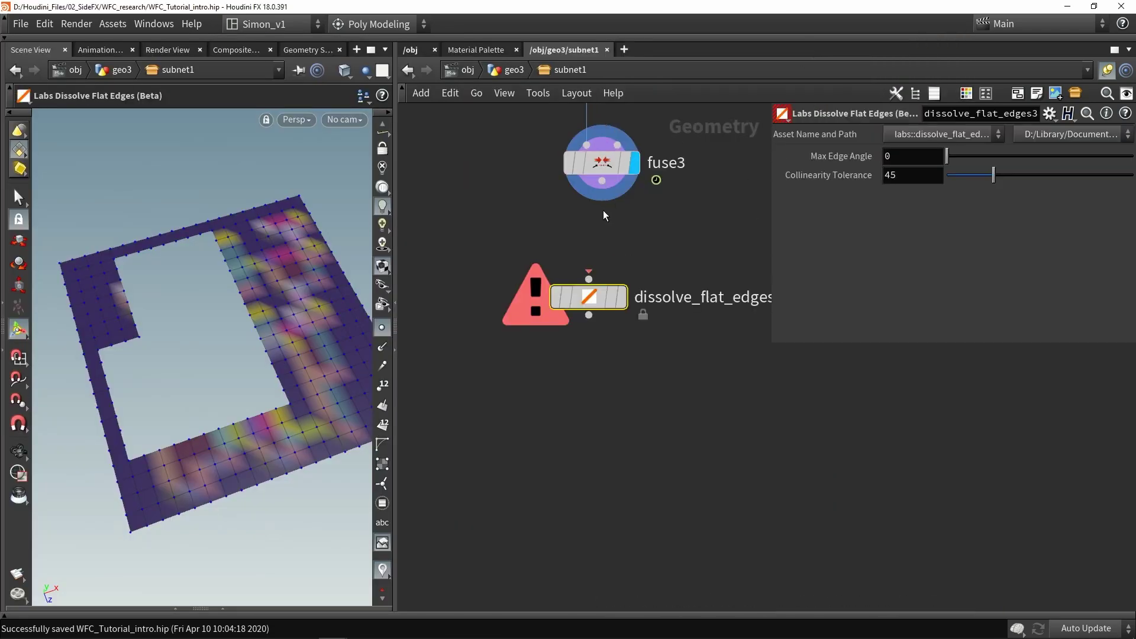
pyautogui.moveTo(586, 251); pyautogui.dragTo(616, 254)
pyautogui.click(618, 248)
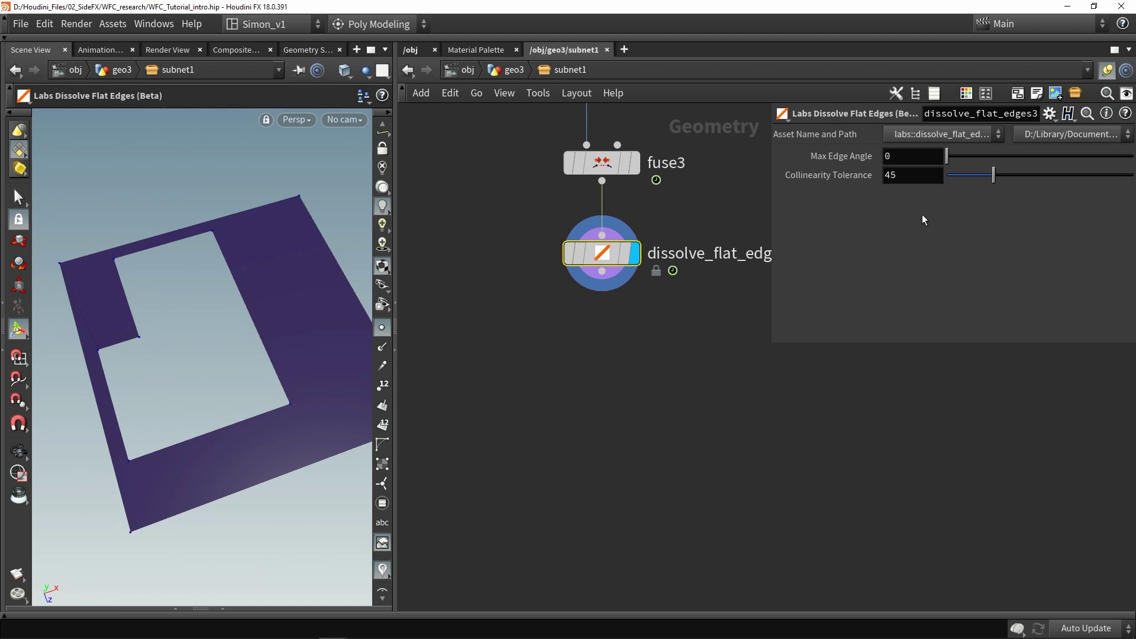
pyautogui.moveTo(938, 181); pyautogui.dragTo(857, 271)
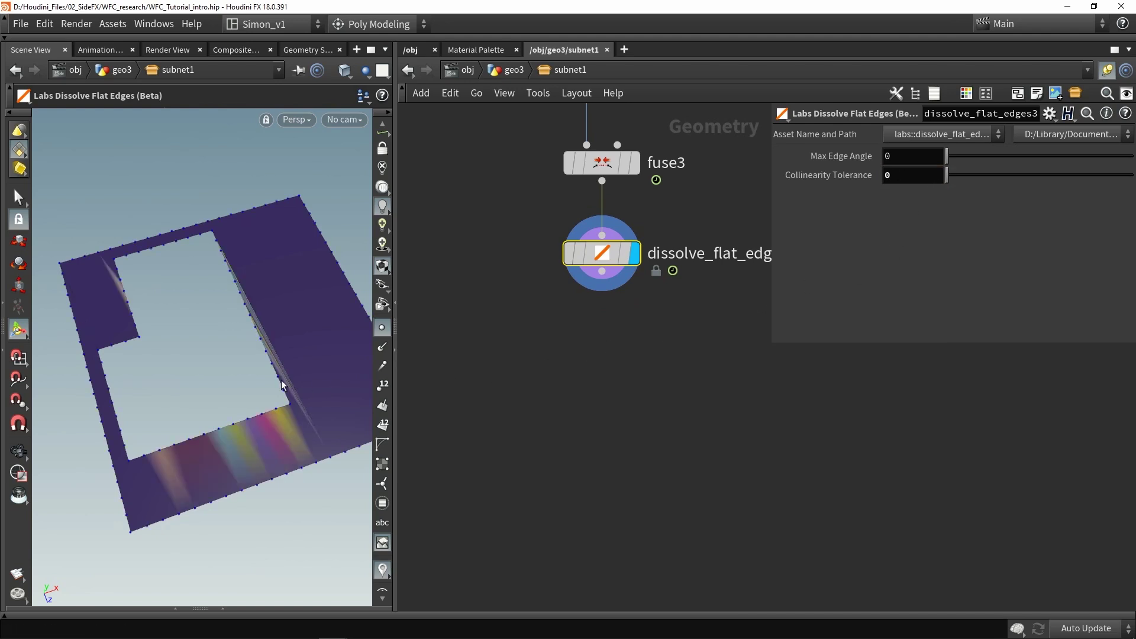
pyautogui.moveTo(299, 382); pyautogui.dragTo(182, 405)
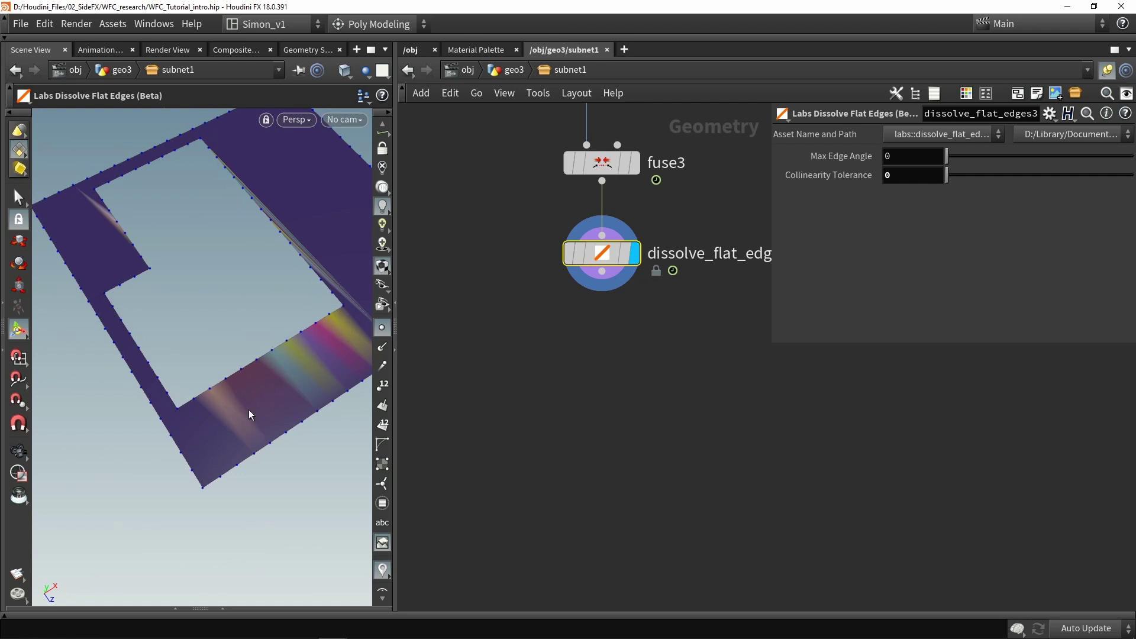
pyautogui.moveTo(254, 395); pyautogui.dragTo(285, 355)
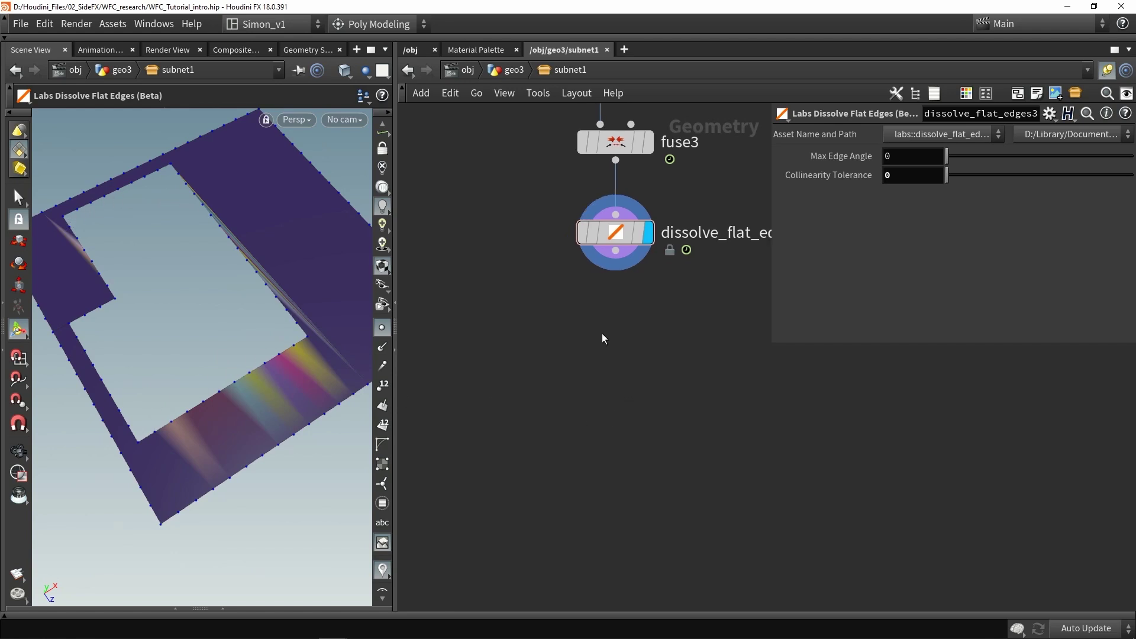
# Add polyextrude2 below dissolve_flat_edges3, display it, and set Distance to 5
pyautogui.press('Tab')
pyautogui.write('extr')
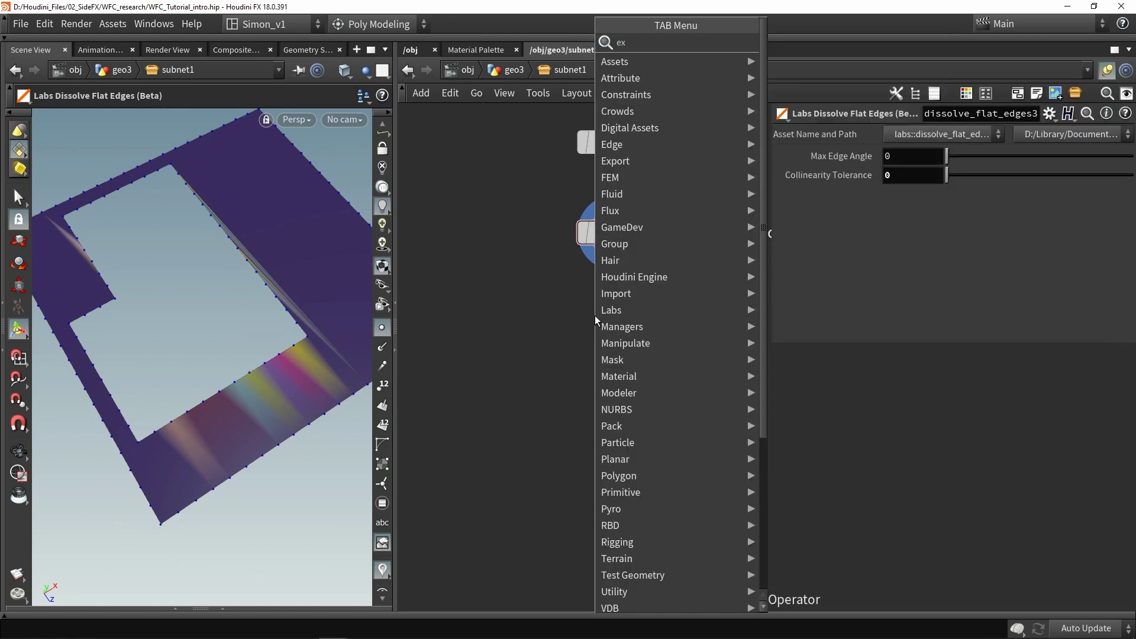
pyautogui.click(830, 212)
pyautogui.click(624, 347)
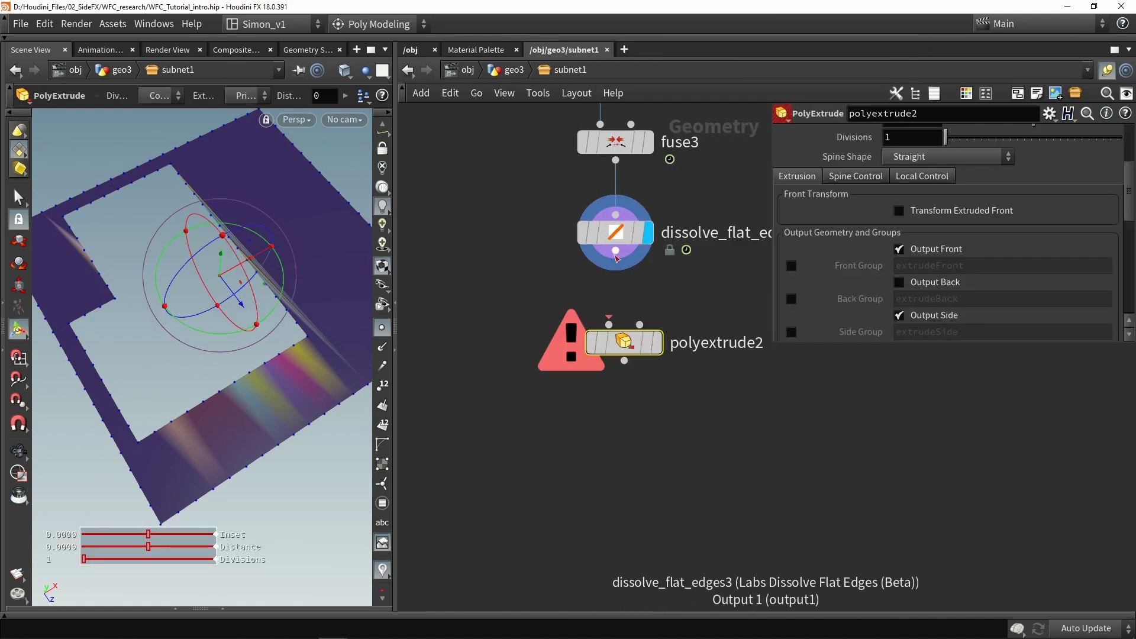
pyautogui.click(657, 342)
pyautogui.moveTo(623, 342); pyautogui.dragTo(615, 301)
pyautogui.scroll(5, 920, 259)
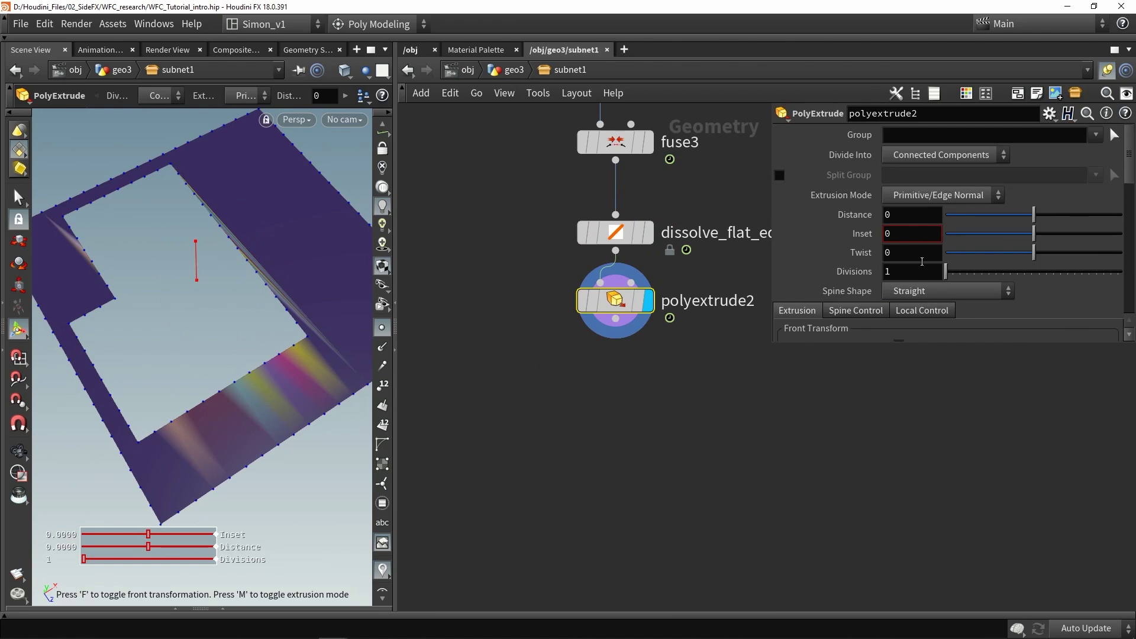
pyautogui.click(911, 214)
pyautogui.write('5')
pyautogui.press('Return')
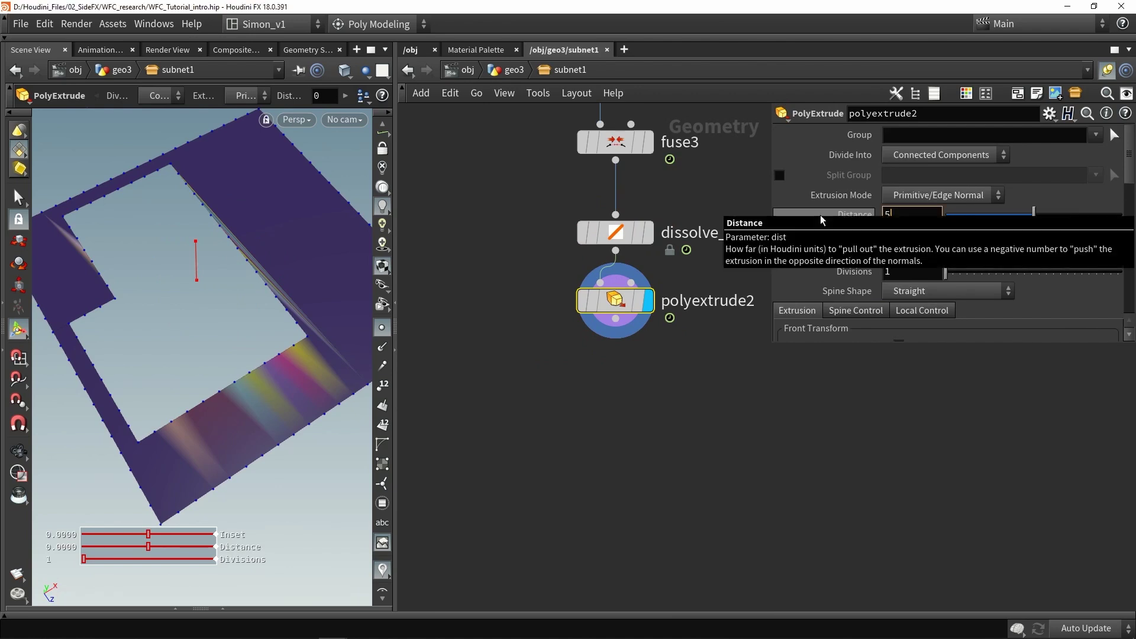
# Inspect the extruded walls in wireframe and shaded views from several angles
pyautogui.press('Escape')
pyautogui.moveTo(253, 342); pyautogui.dragTo(243, 337)
pyautogui.press('w')
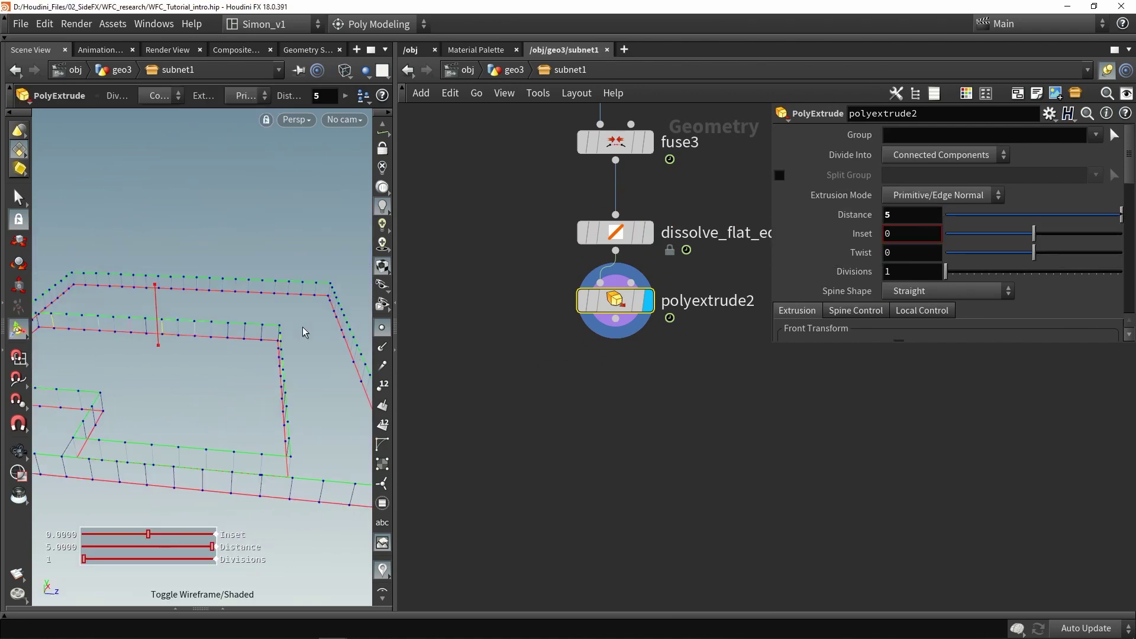
pyautogui.press('w')
pyautogui.scroll(3, 242, 337)
pyautogui.press('w')
pyautogui.scroll(-3, 242, 337)
pyautogui.press('Return')
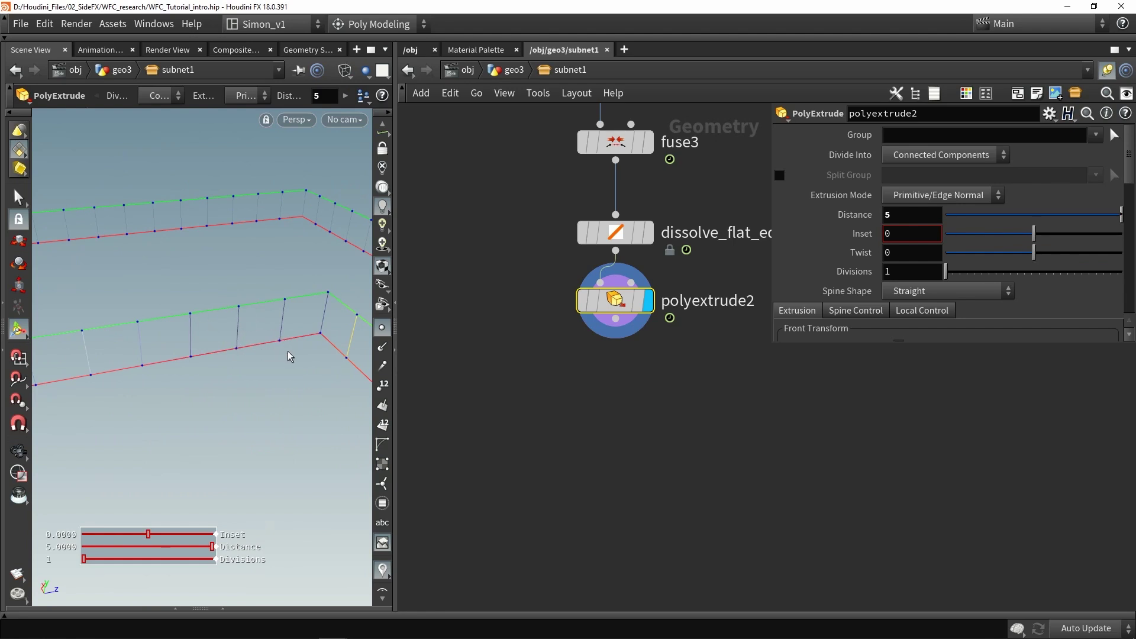
pyautogui.press('w')
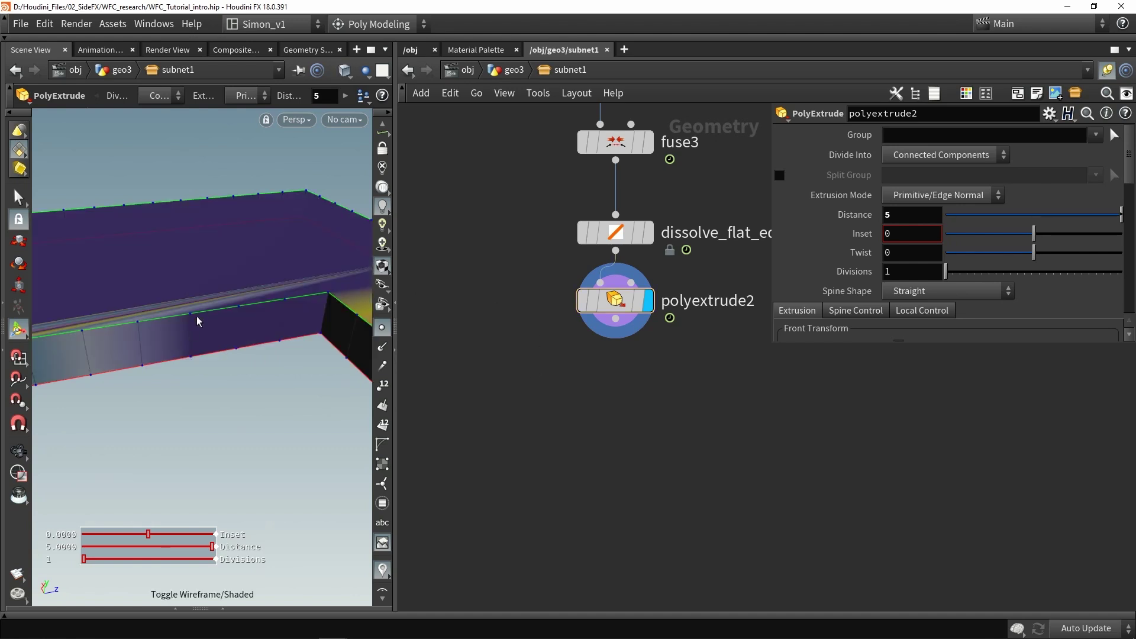
pyautogui.scroll(-5, 958, 206)
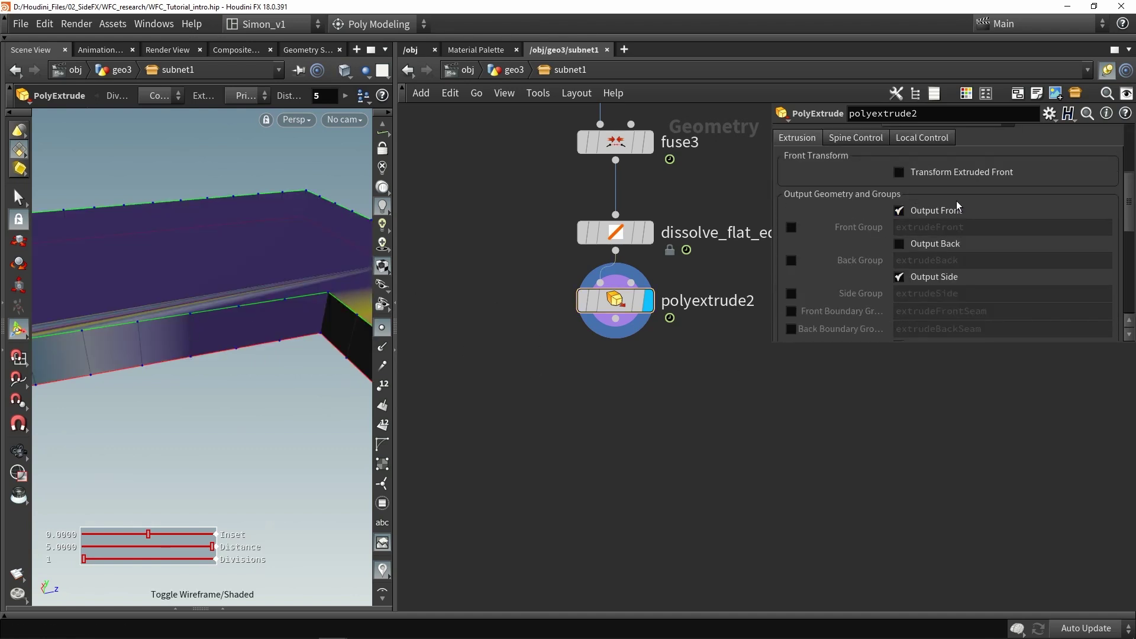
pyautogui.press('Escape')
pyautogui.moveTo(278, 234); pyautogui.dragTo(131, 227)
pyautogui.press('Return')
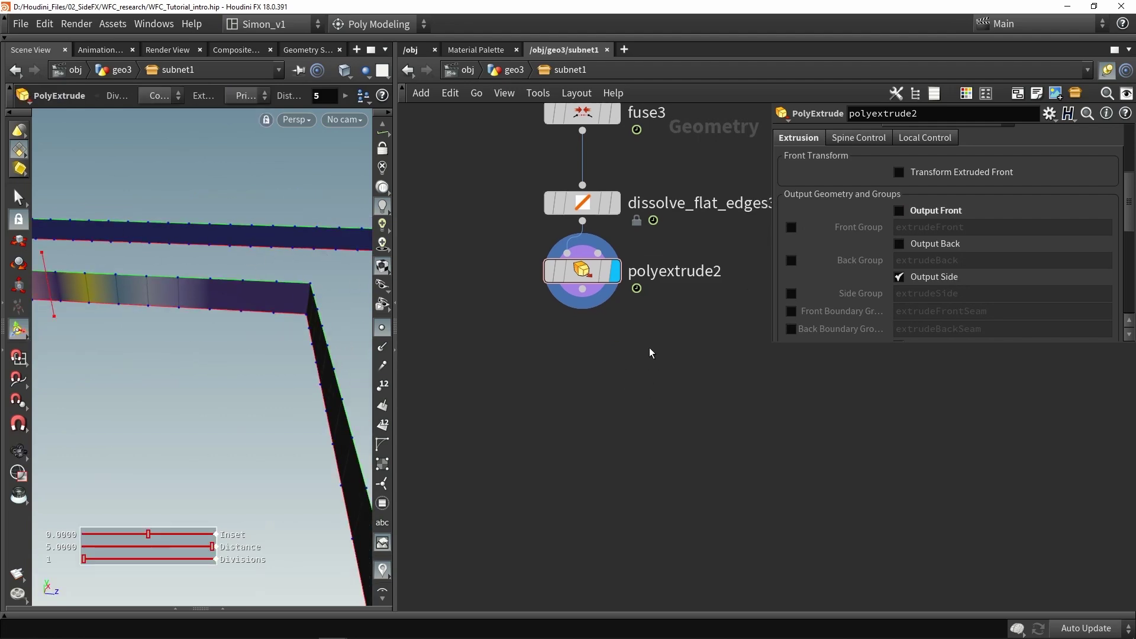
# Add a facet1 node lined up below polyextrude2
pyautogui.press('Tab')
pyautogui.write('fac')
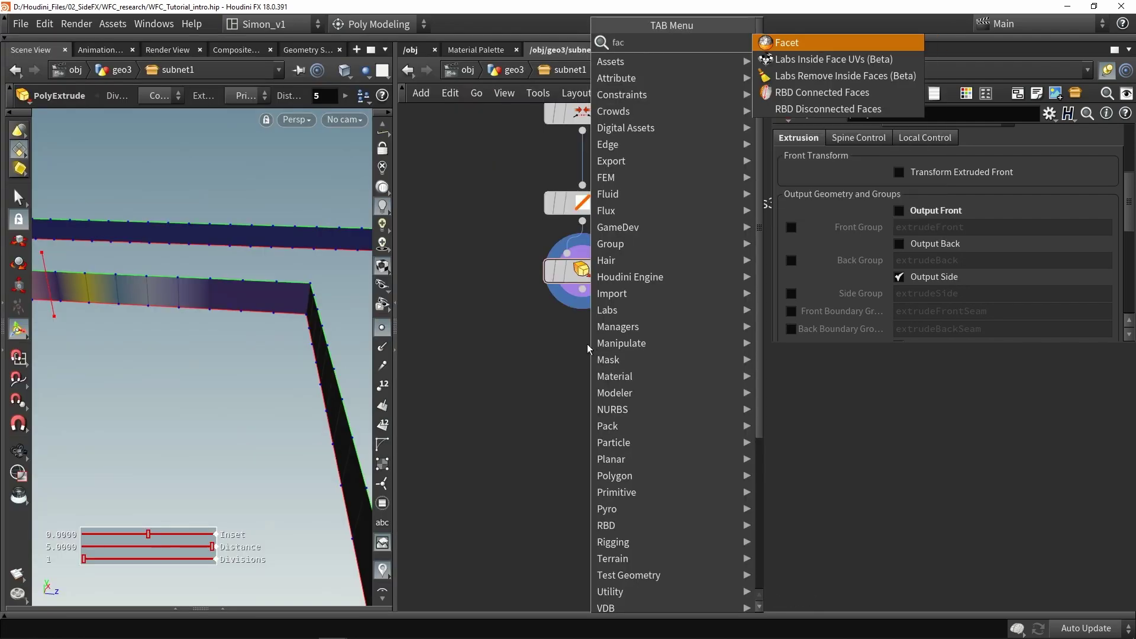
pyautogui.press('Return')
pyautogui.click(629, 354)
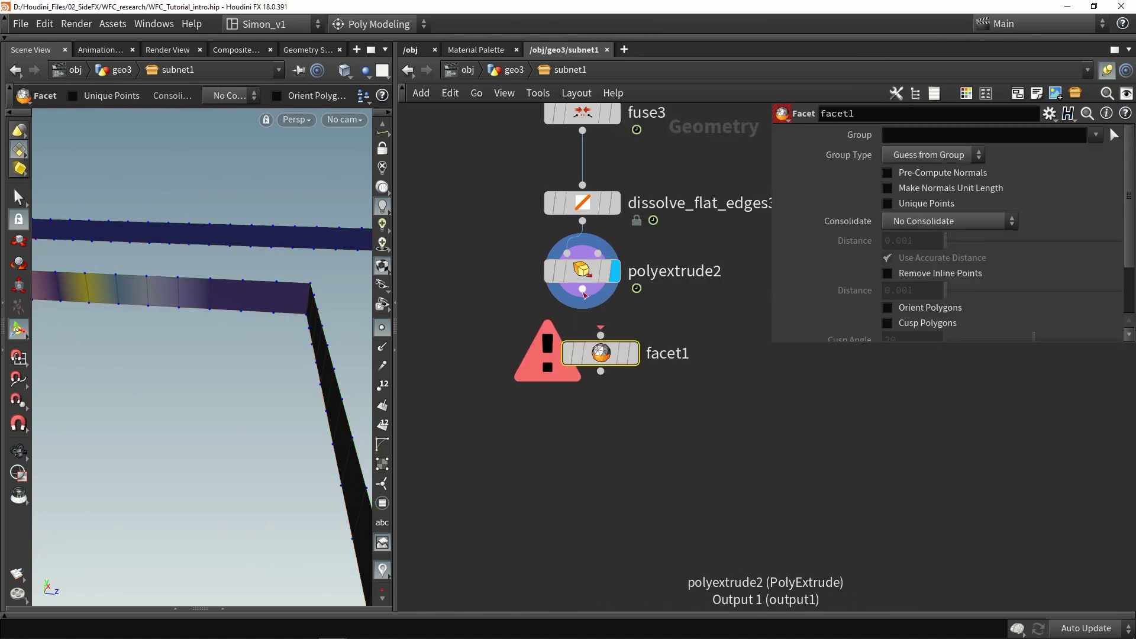
pyautogui.moveTo(631, 355); pyautogui.dragTo(612, 343)
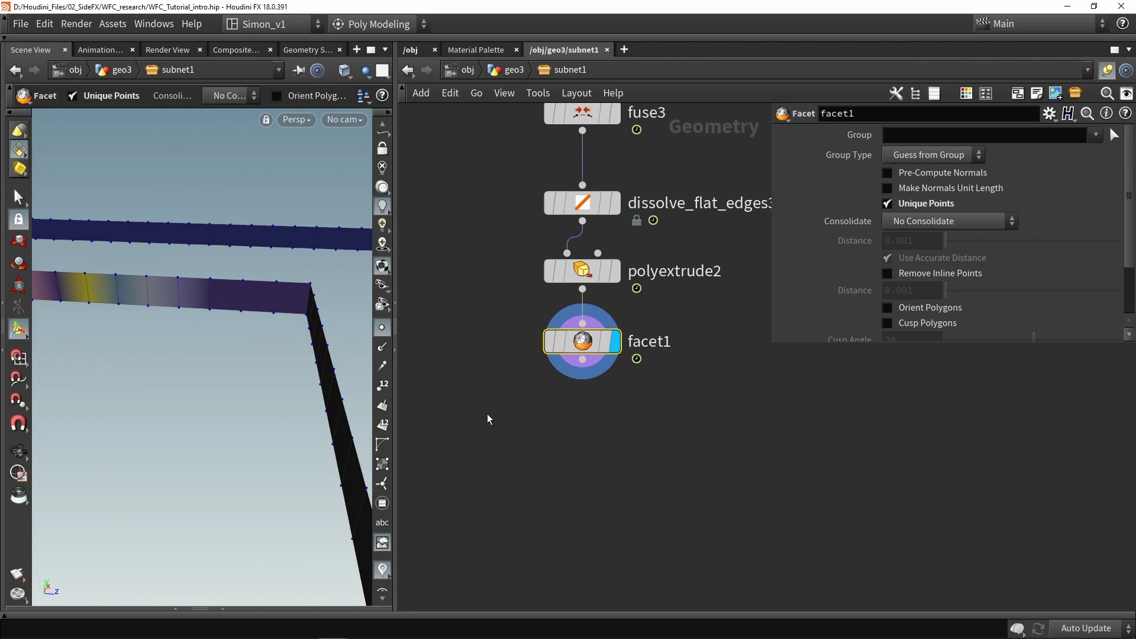
# Select individual wall faces in the viewport to check them, then search for a prim node
pyautogui.press('s')
pyautogui.click(257, 301)
pyautogui.click(222, 294)
pyautogui.press('Tab')
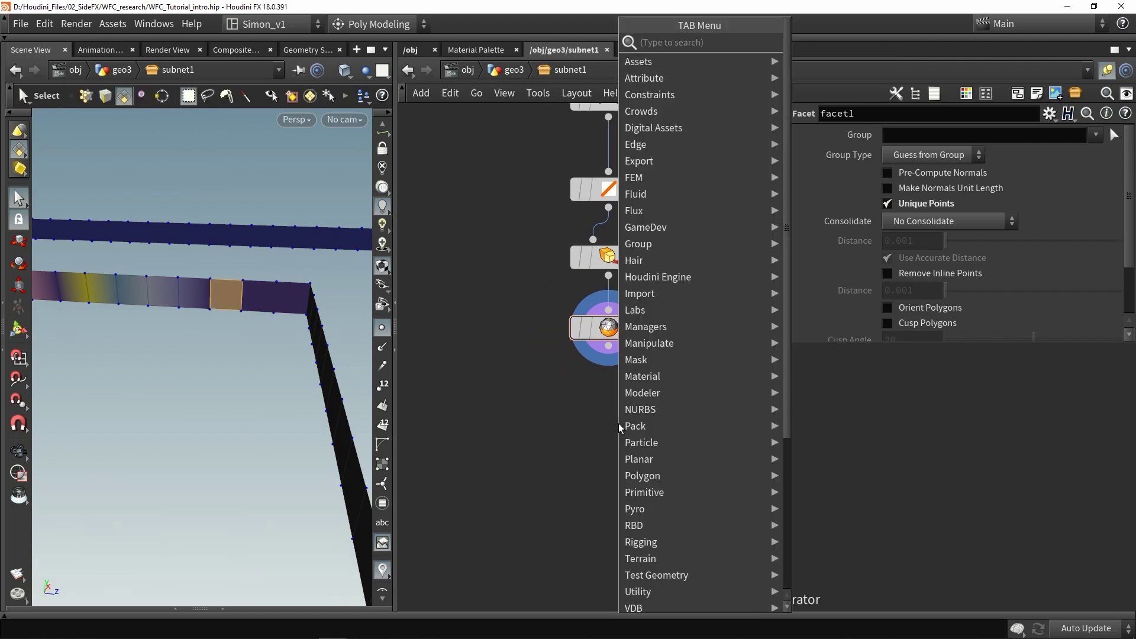
pyautogui.write('primi')
# Add a Primitive node (primitive1) after facet1 and enable Do Transformation
pyautogui.press('Return')
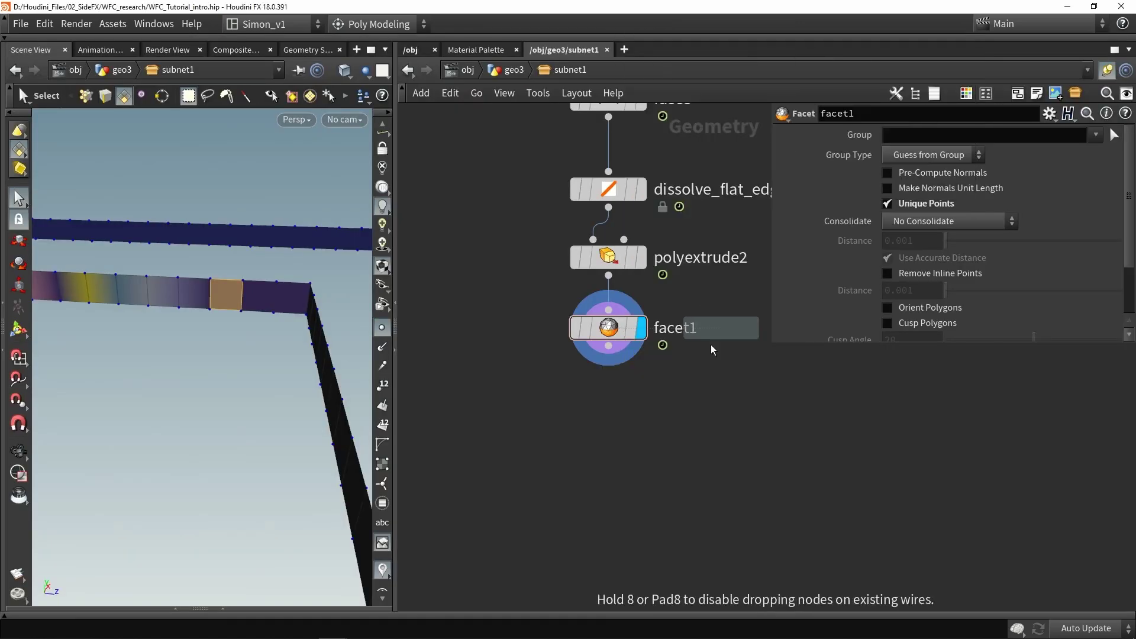
pyautogui.click(615, 398)
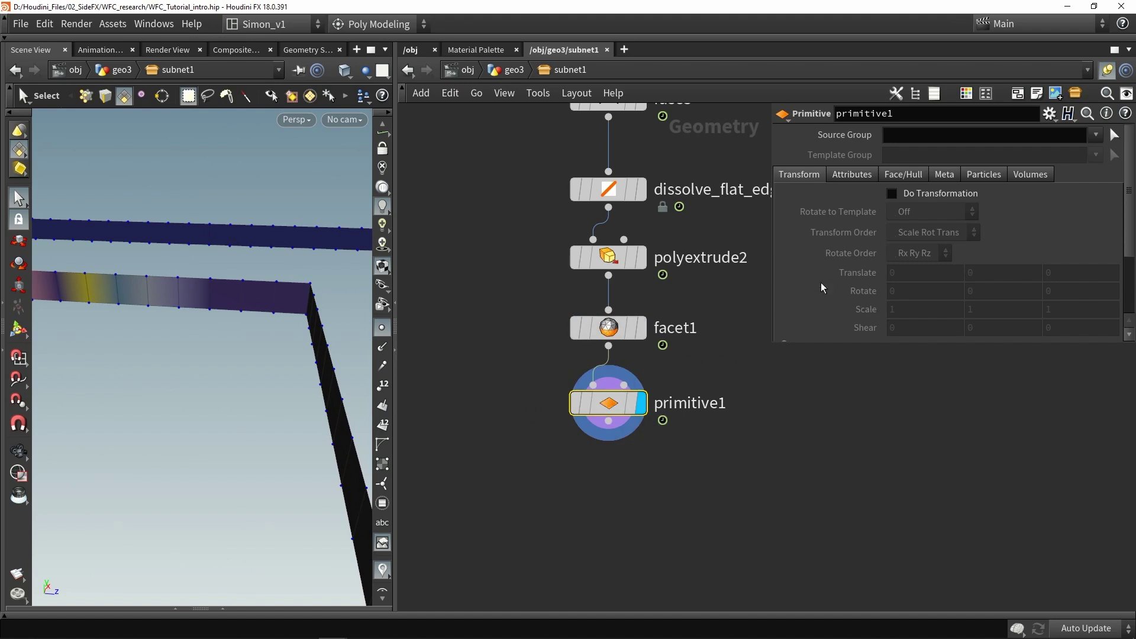
pyautogui.click(892, 194)
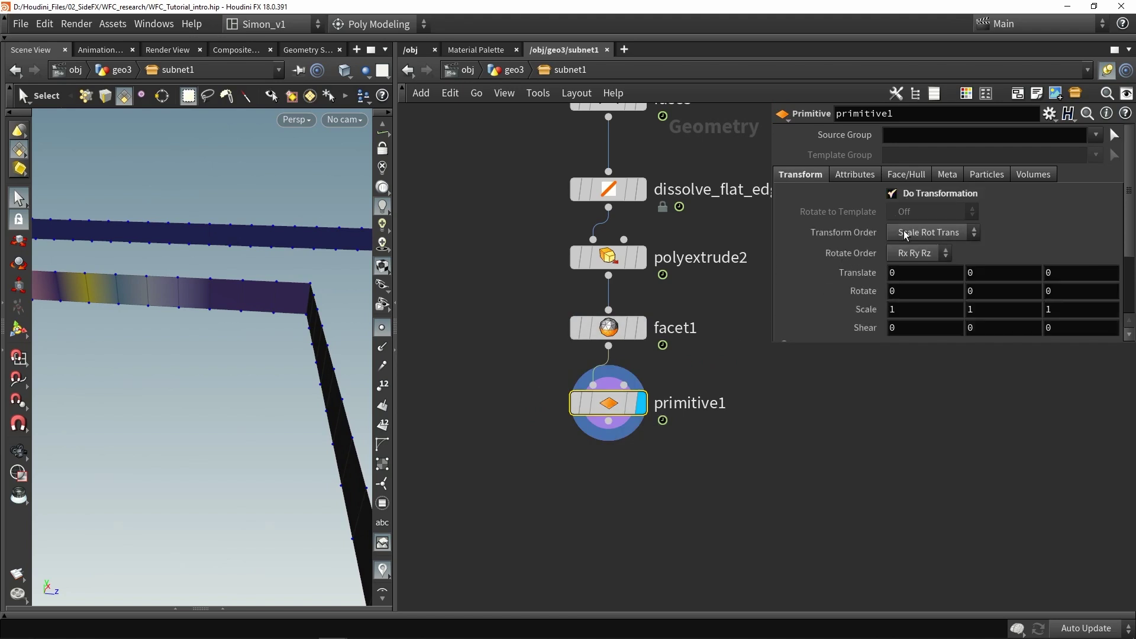
pyautogui.scroll(-3, 903, 229)
pyautogui.moveTo(868, 228); pyautogui.dragTo(839, 240, button='middle')
# Set primitive1's Scale to 0, 0, 0 and position it below facet1
pyautogui.doubleClick(923, 227)
pyautogui.write('0')
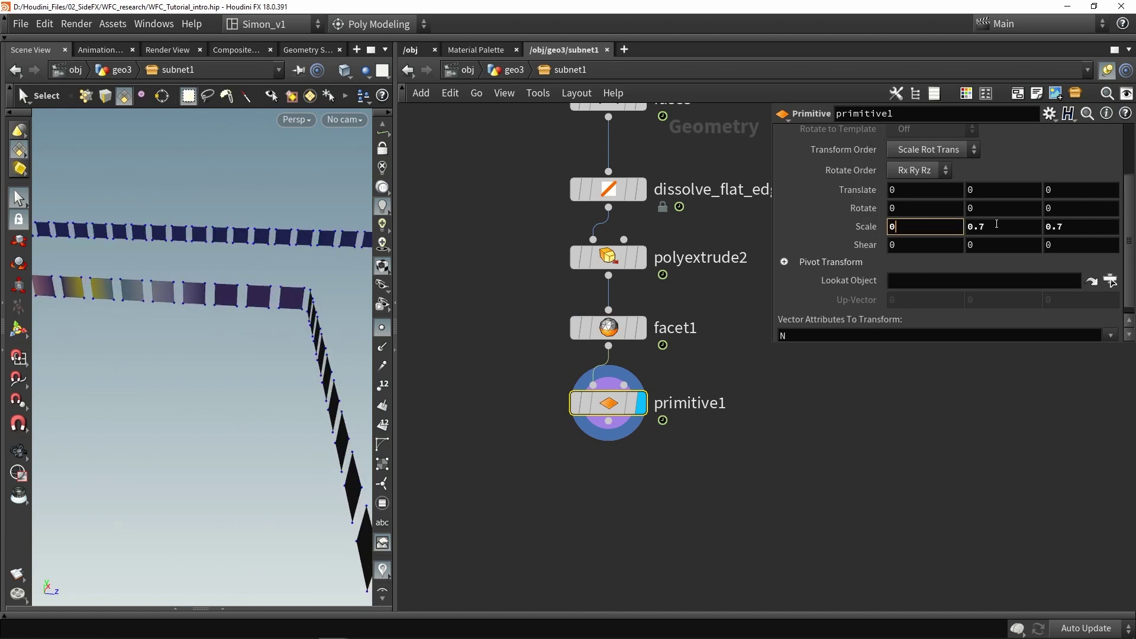
pyautogui.press('Tab')
pyautogui.write('0')
pyautogui.press('Tab')
pyautogui.write('0')
pyautogui.press('Return')
pyautogui.scroll(-2, 296, 379)
pyautogui.moveTo(648, 510); pyautogui.dragTo(622, 460, button='middle')
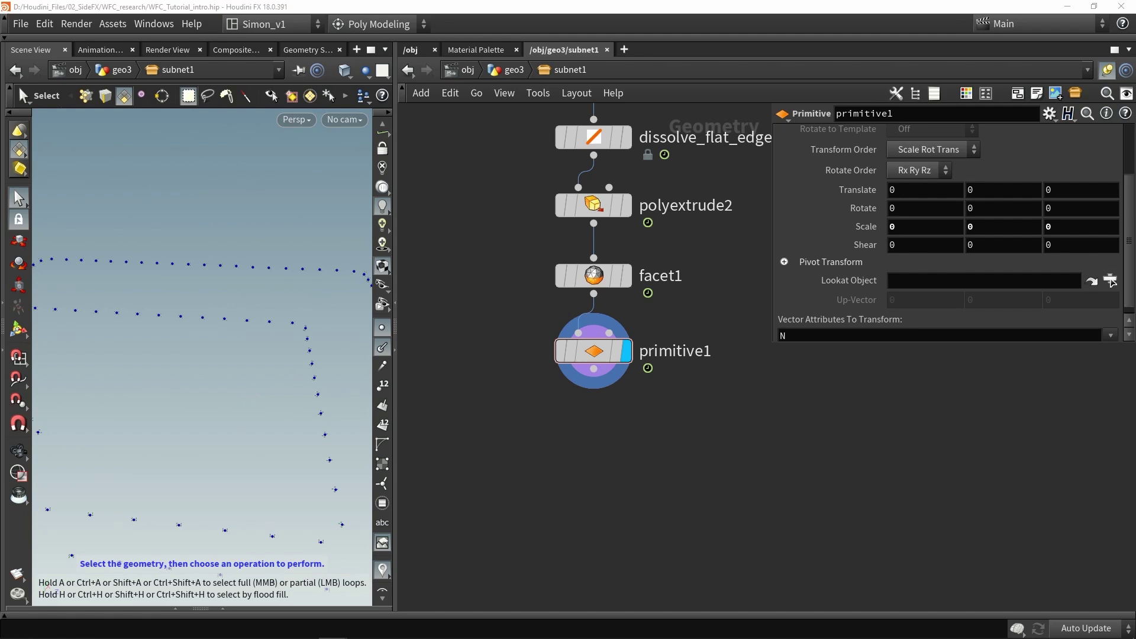
pyautogui.moveTo(605, 385); pyautogui.dragTo(607, 473)
# Insert a Normal node between facet1 and primitive1 with Add Normals set to Points
pyautogui.press('Tab')
pyautogui.write('no')
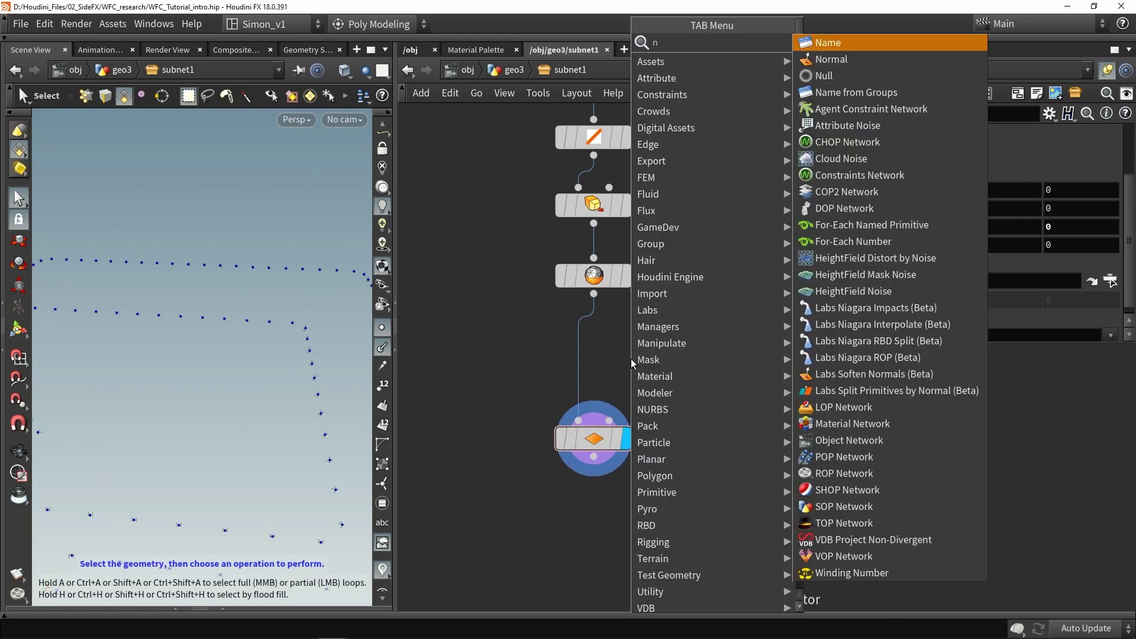
pyautogui.click(827, 50)
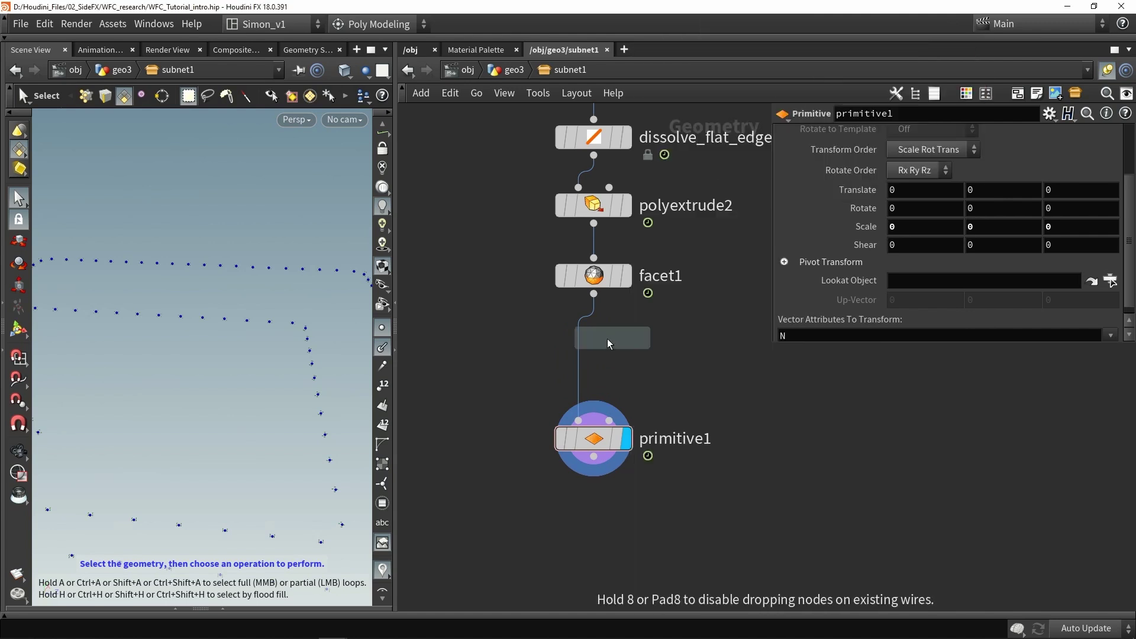
pyautogui.click(578, 348)
pyautogui.scroll(3, 577, 348)
pyautogui.click(931, 227)
pyautogui.click(929, 247)
pyautogui.click(666, 362)
# Remove N from primitive1's Vector Attributes To Transform and display primitive1
pyautogui.click(666, 491)
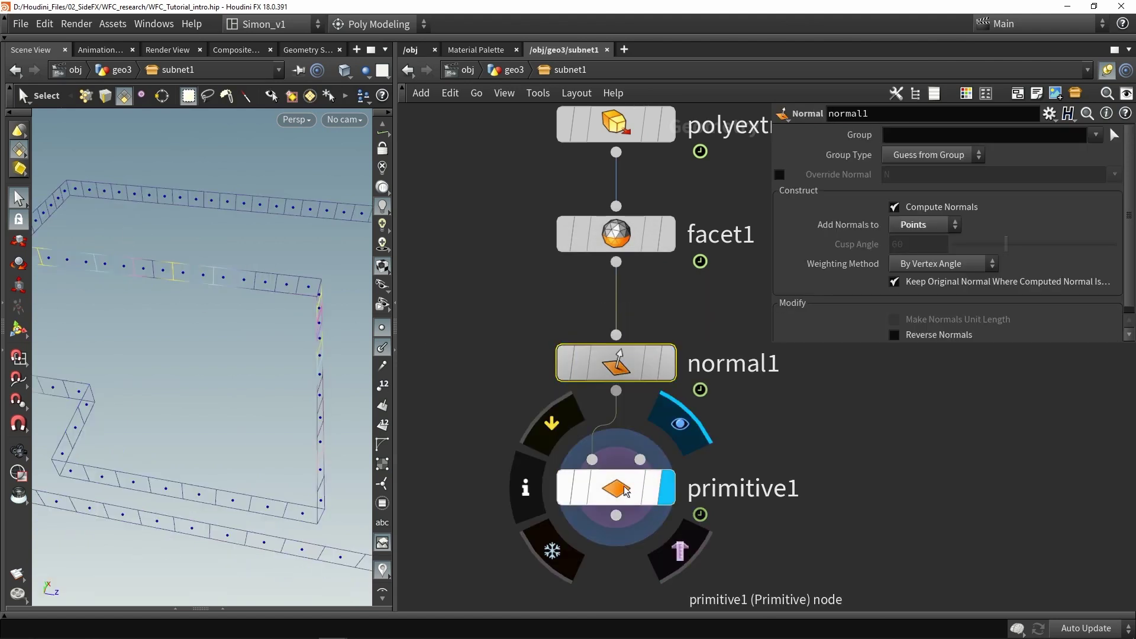
pyautogui.click(615, 488)
pyautogui.scroll(-1, 967, 235)
pyautogui.click(802, 328)
pyautogui.press('BackSpace')
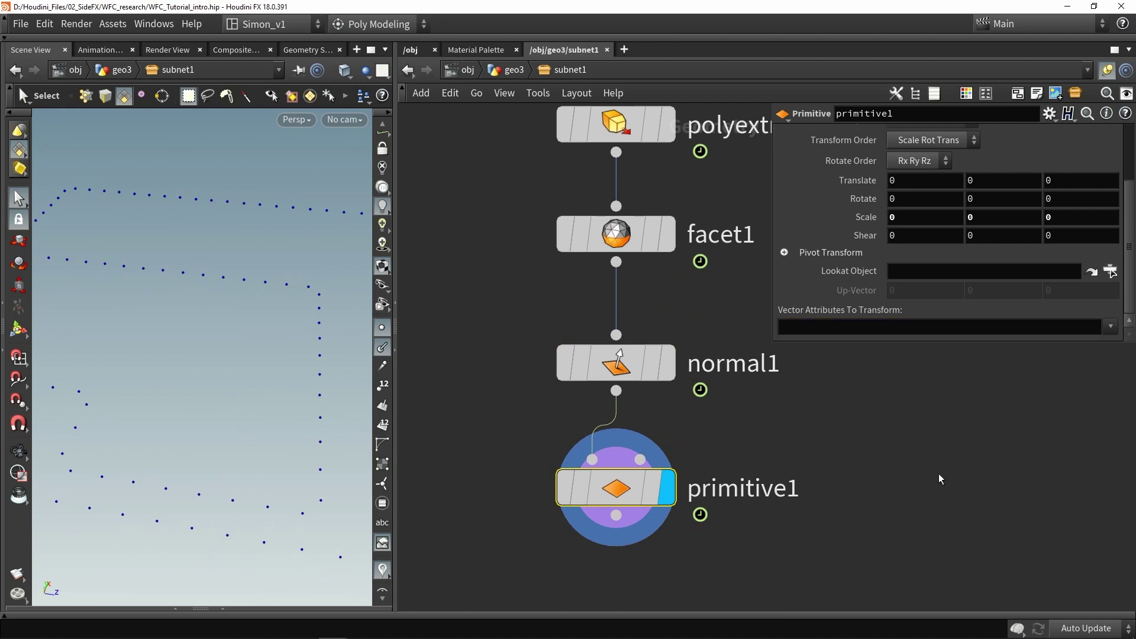
pyautogui.scroll(-3, 220, 370)
pyautogui.keyDown('alt'); pyautogui.moveTo(220, 370); pyautogui.dragTo(100, 428); pyautogui.keyUp('alt')
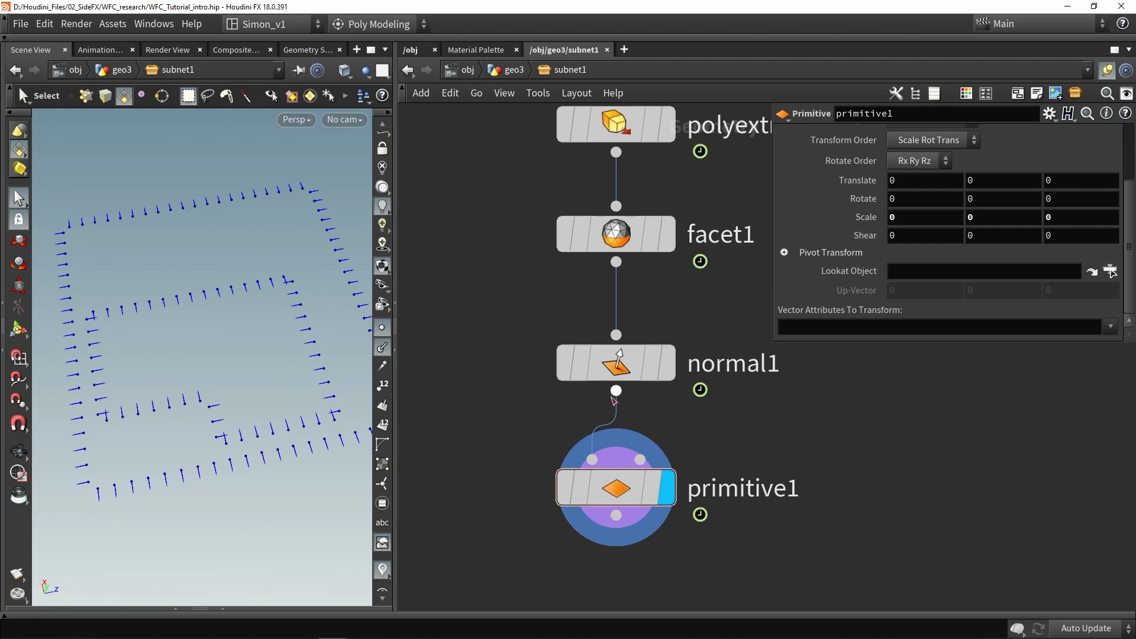
pyautogui.moveTo(769, 502); pyautogui.dragTo(666, 405, button='middle')
pyautogui.scroll(-1, 667, 406)
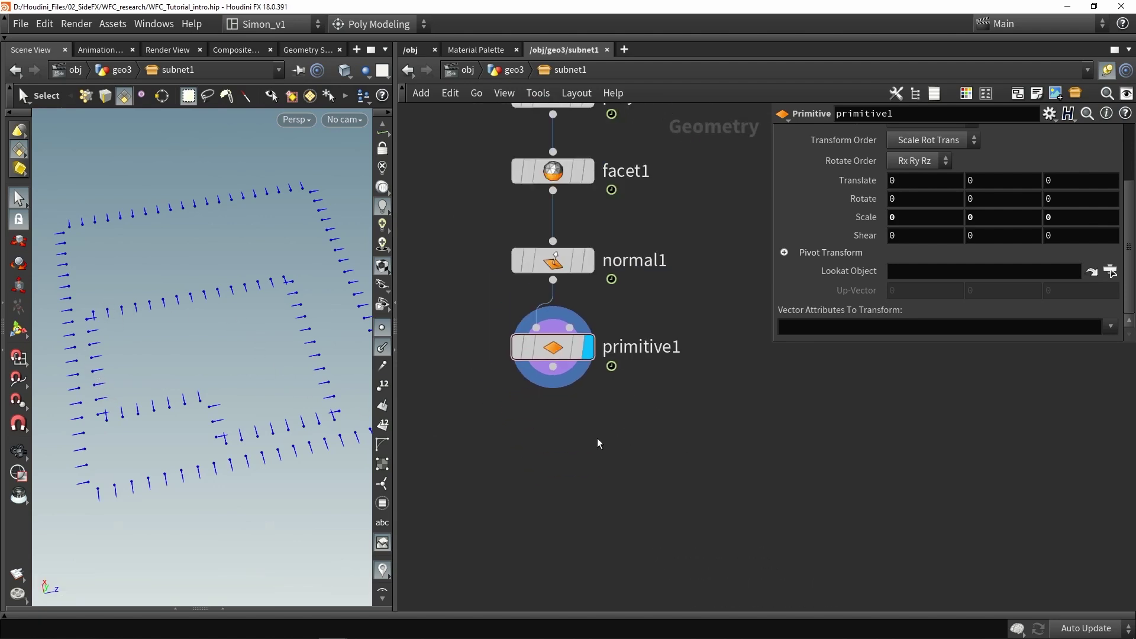
# Add a Fuse node (fuse4) fed by primitive1 and display it
pyautogui.press('Tab')
pyautogui.write('fus')
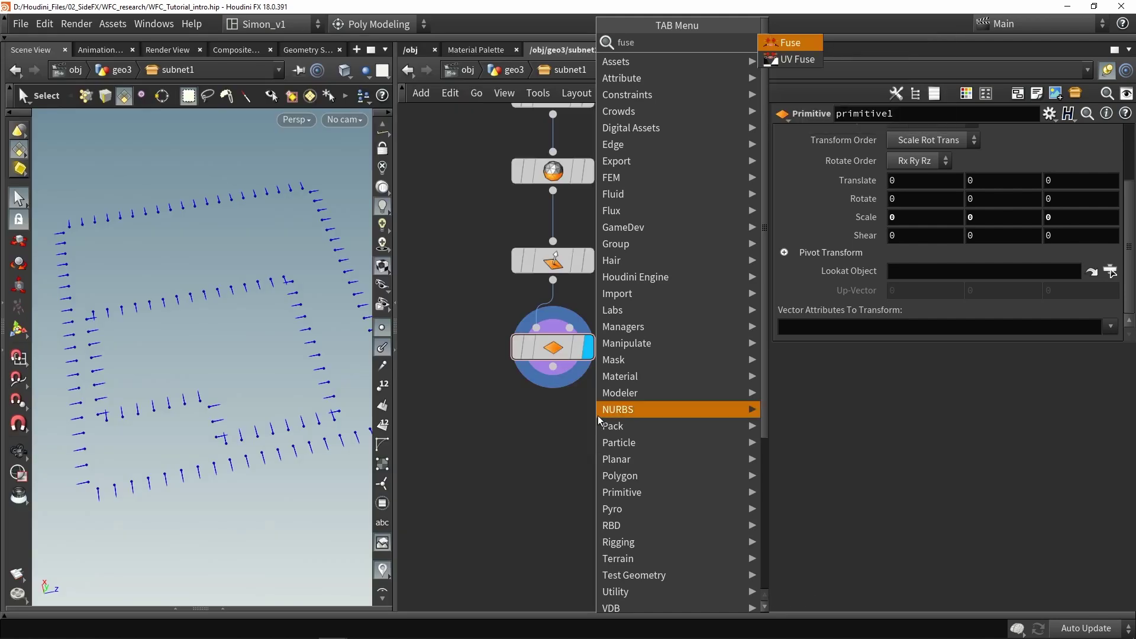
pyautogui.click(796, 46)
pyautogui.click(534, 425)
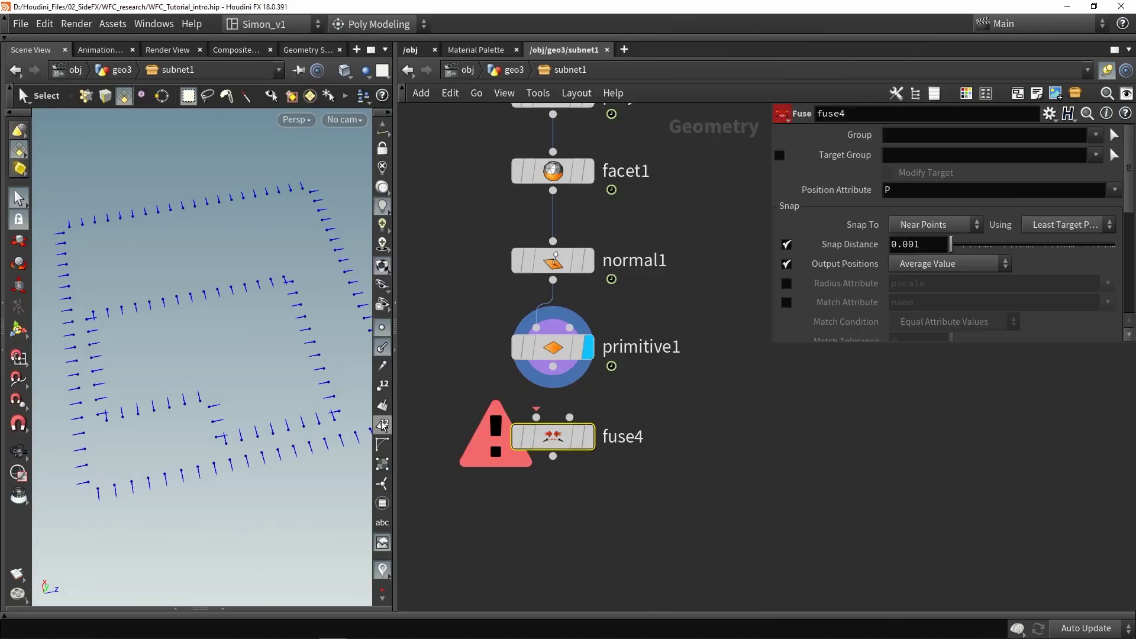
pyautogui.press('Escape')
pyautogui.scroll(5, 319, 344)
pyautogui.press('s')
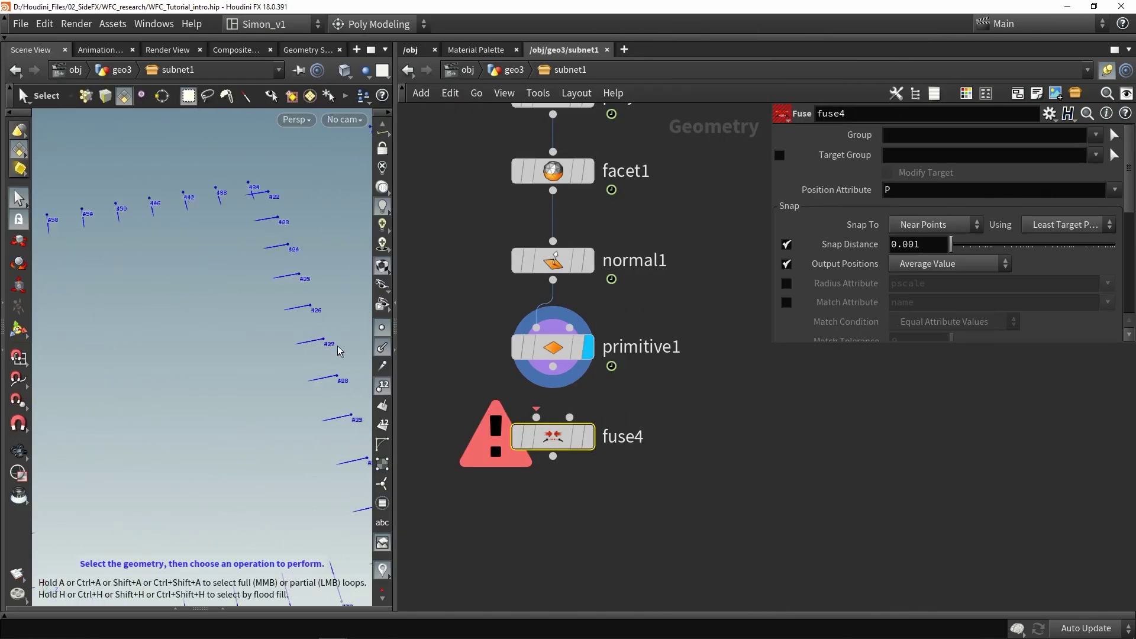
pyautogui.moveTo(552, 367); pyautogui.dragTo(536, 417)
pyautogui.click(590, 433)
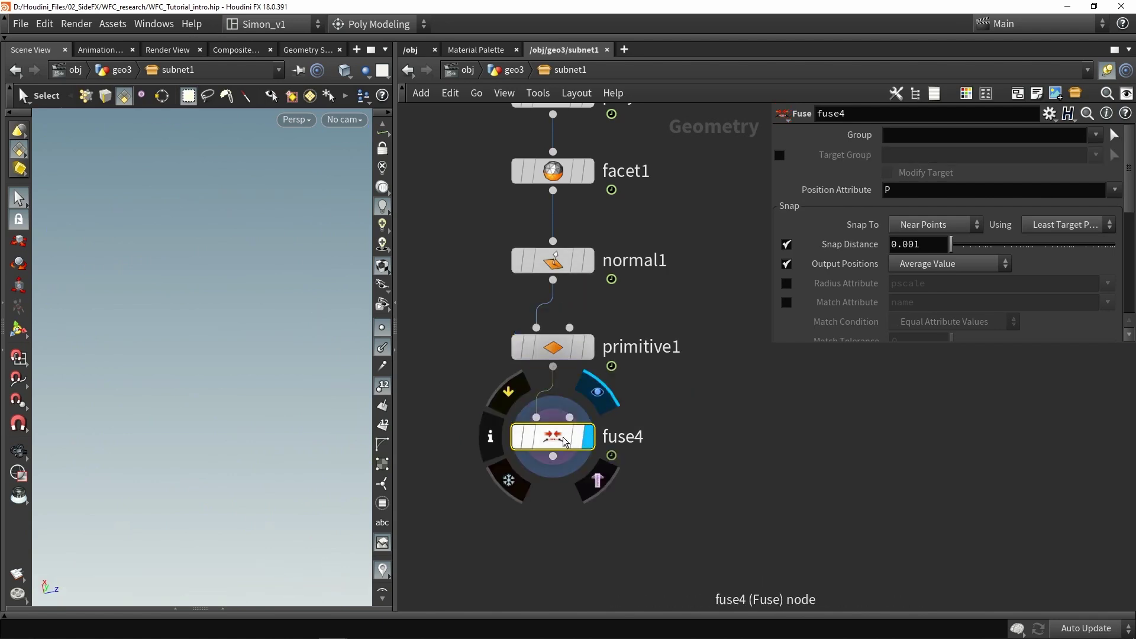
pyautogui.scroll(-4, 974, 263)
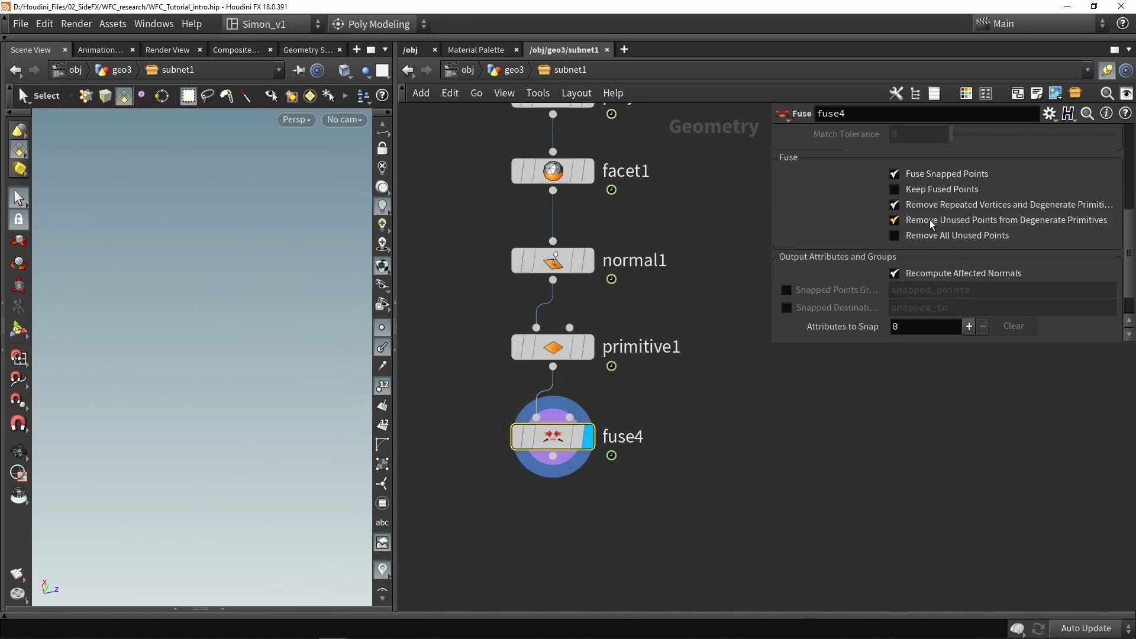
# Uncheck Remove Repeated Vertices and Recompute Affected Normals on fuse4, hiding point numbers
pyautogui.click(996, 203)
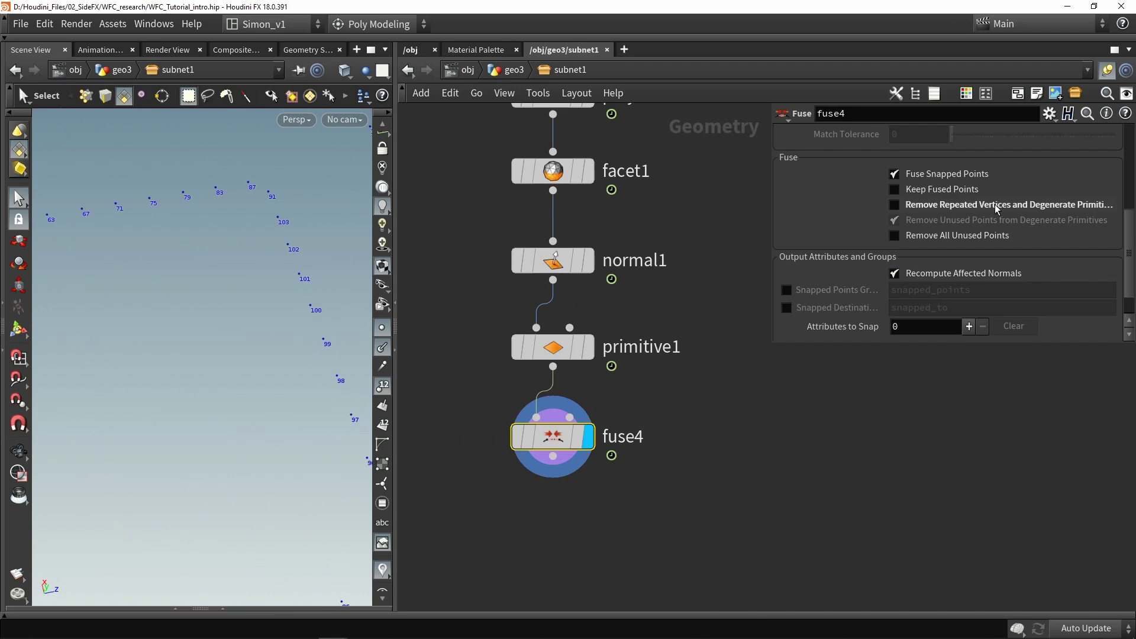
pyautogui.click(937, 275)
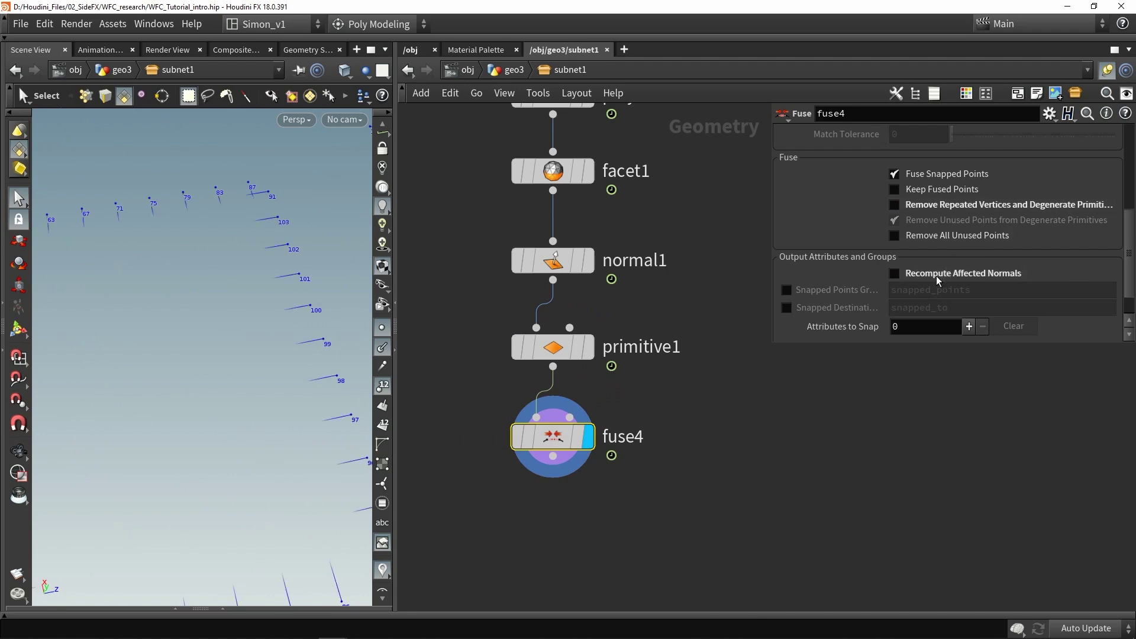
pyautogui.press('space')
pyautogui.scroll(-3, 315, 296)
pyautogui.press('s')
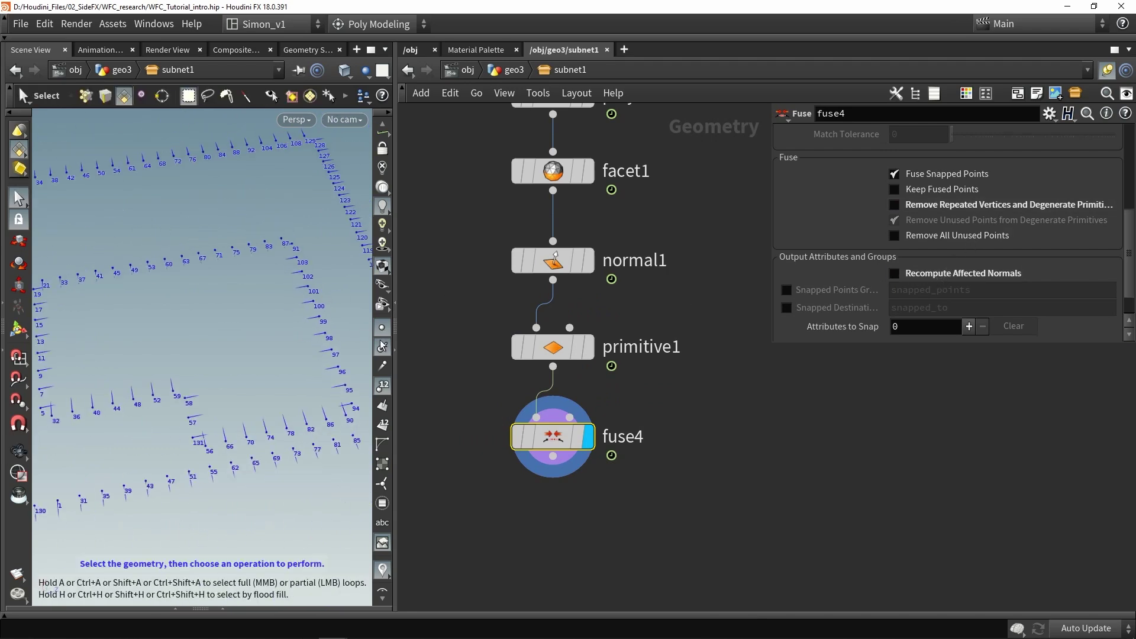
pyautogui.click(383, 385)
pyautogui.press('Escape')
pyautogui.moveTo(211, 335); pyautogui.dragTo(224, 341)
pyautogui.press('s')
pyautogui.moveTo(646, 494); pyautogui.dragTo(603, 450, button='middle')
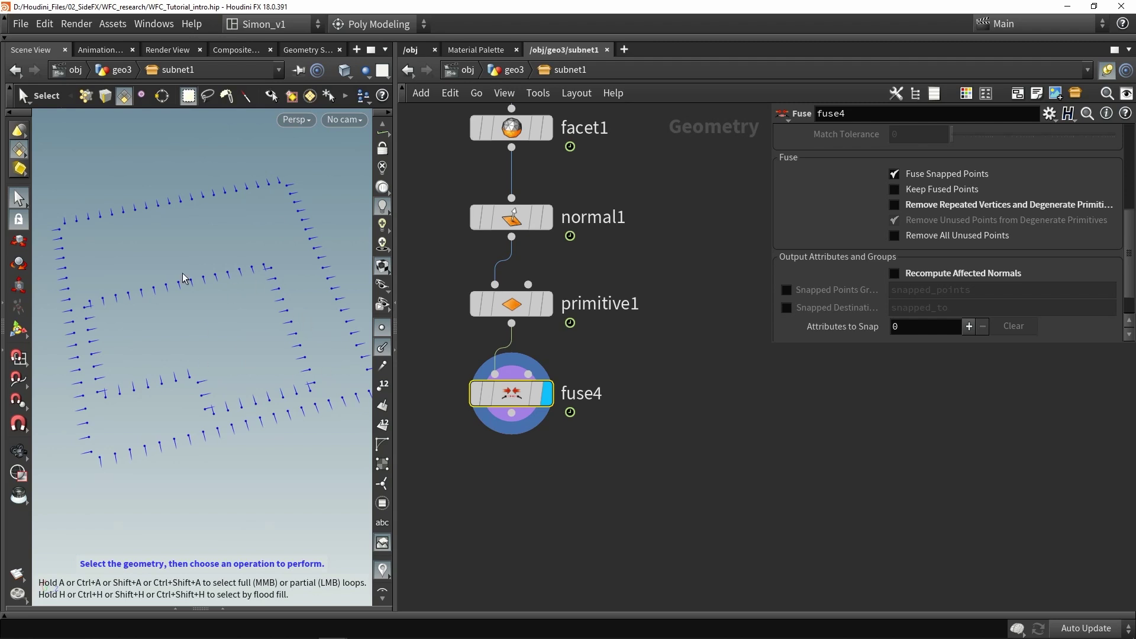
pyautogui.moveTo(218, 345); pyautogui.dragTo(225, 284)
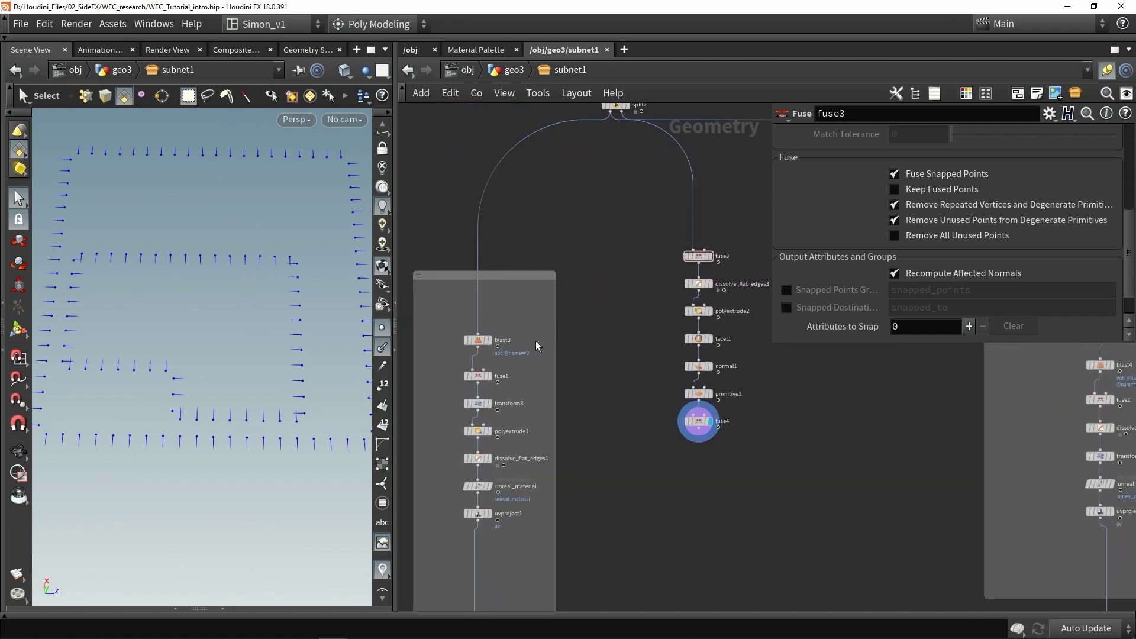
pyautogui.moveTo(481, 344)
pyautogui.moveTo(478, 340); pyautogui.dragTo(584, 248)
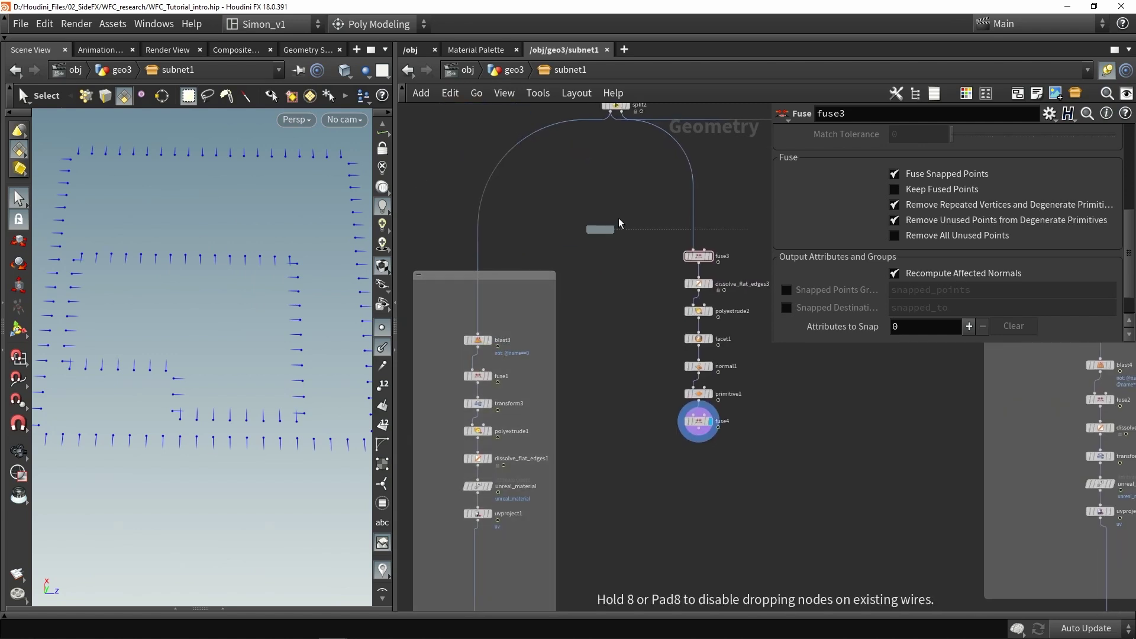
pyautogui.moveTo(765, 263); pyautogui.dragTo(765, 254)
pyautogui.scroll(3, 648, 247)
pyautogui.moveTo(633, 250)
pyautogui.scroll(3, 182, 241)
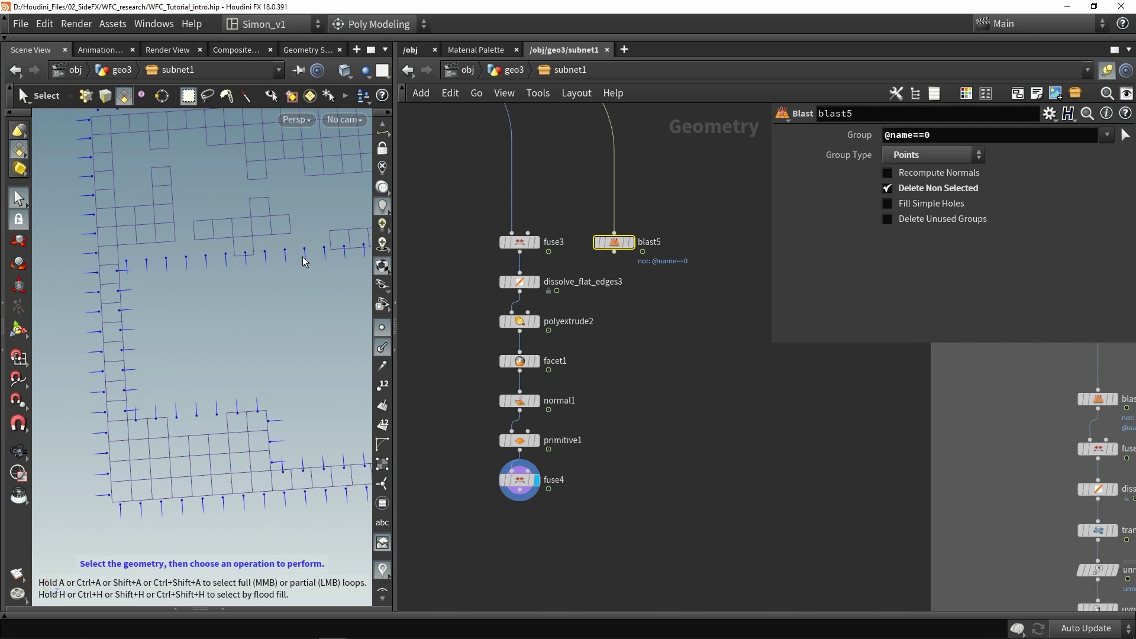
pyautogui.moveTo(304, 249); pyautogui.dragTo(260, 262, button='middle')
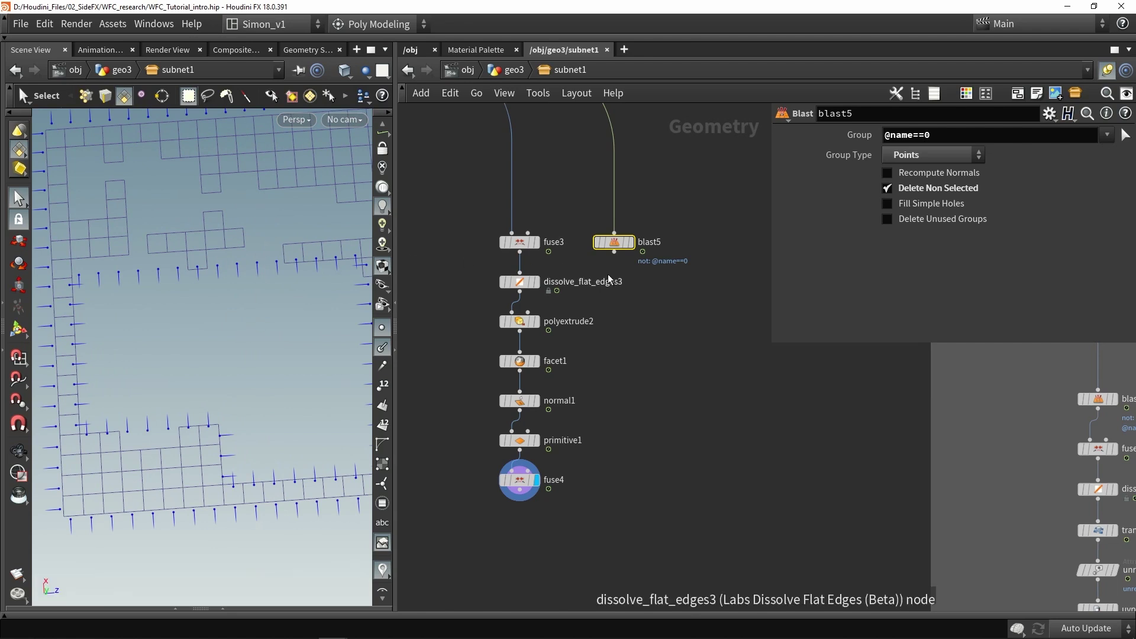
pyautogui.scroll(2, 592, 239)
pyautogui.click(599, 232)
pyautogui.moveTo(588, 232); pyautogui.dragTo(628, 259)
# Add fuse5 and a Labs Dissolve Flat Edges node (dissolve_flat_edges4) below blast5
pyautogui.press('Tab')
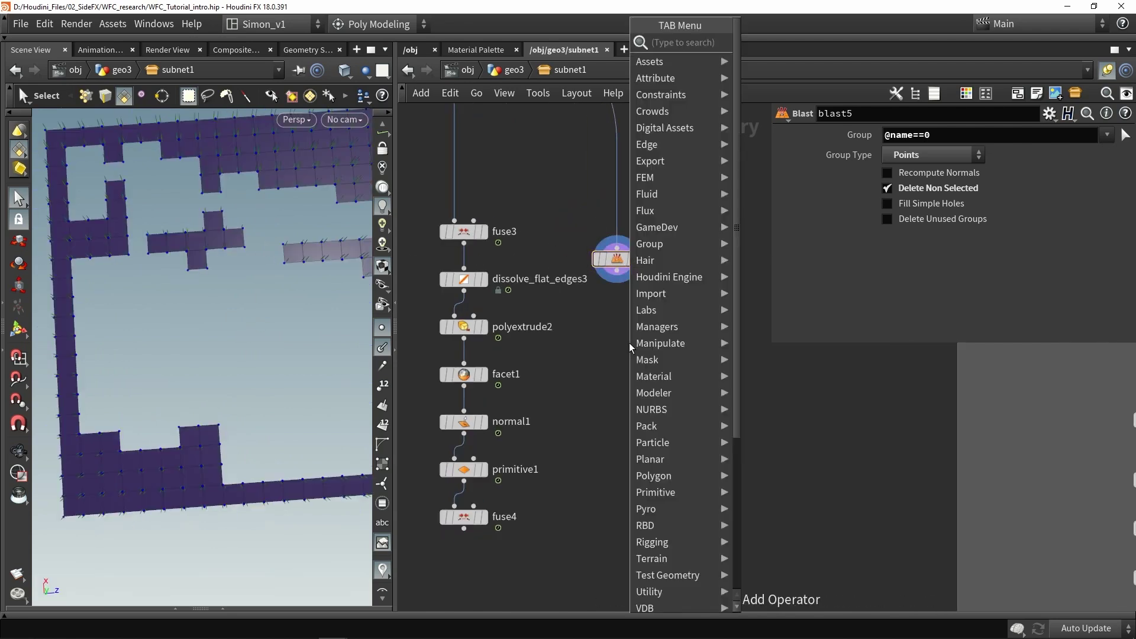
pyautogui.write('fuse')
pyautogui.click(762, 47)
pyautogui.click(621, 322)
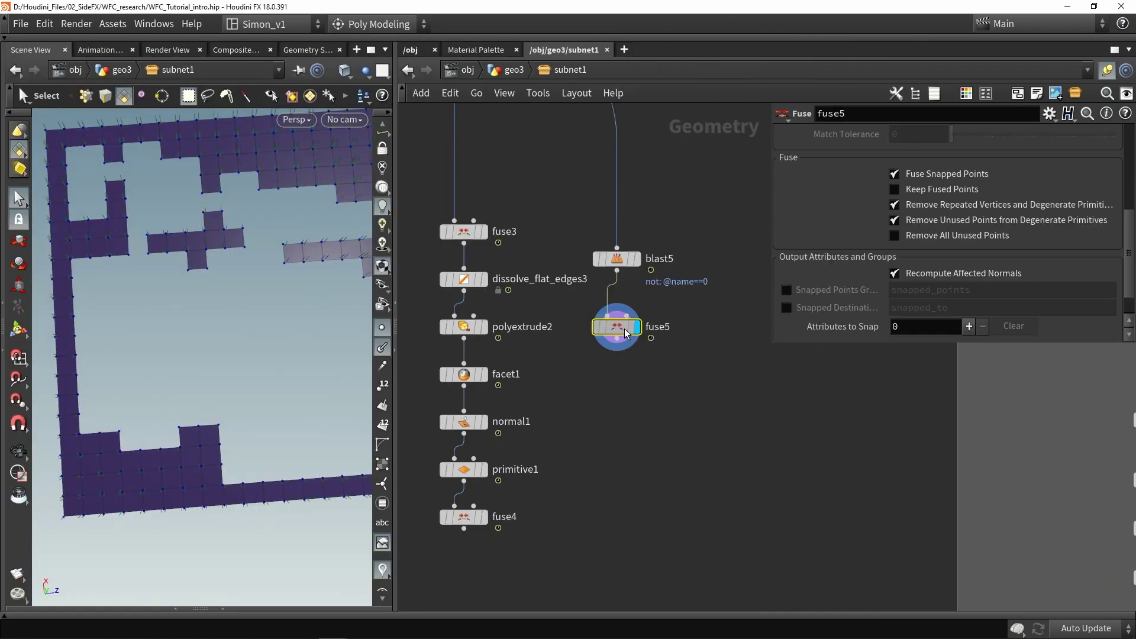
pyautogui.press('Tab')
pyautogui.write('flat')
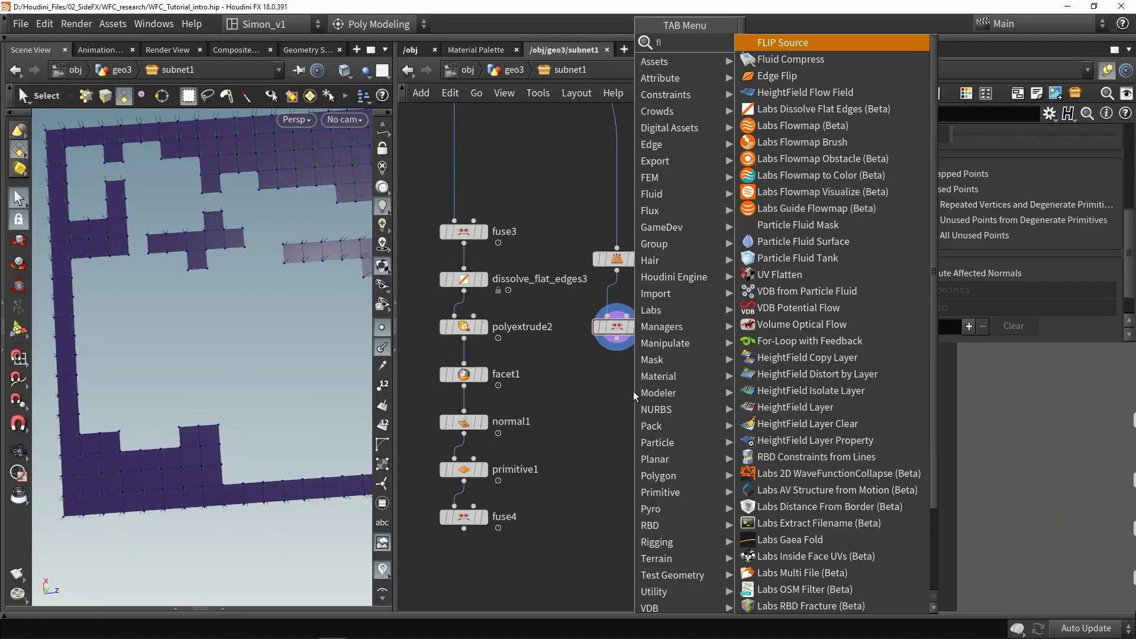
pyautogui.click(875, 50)
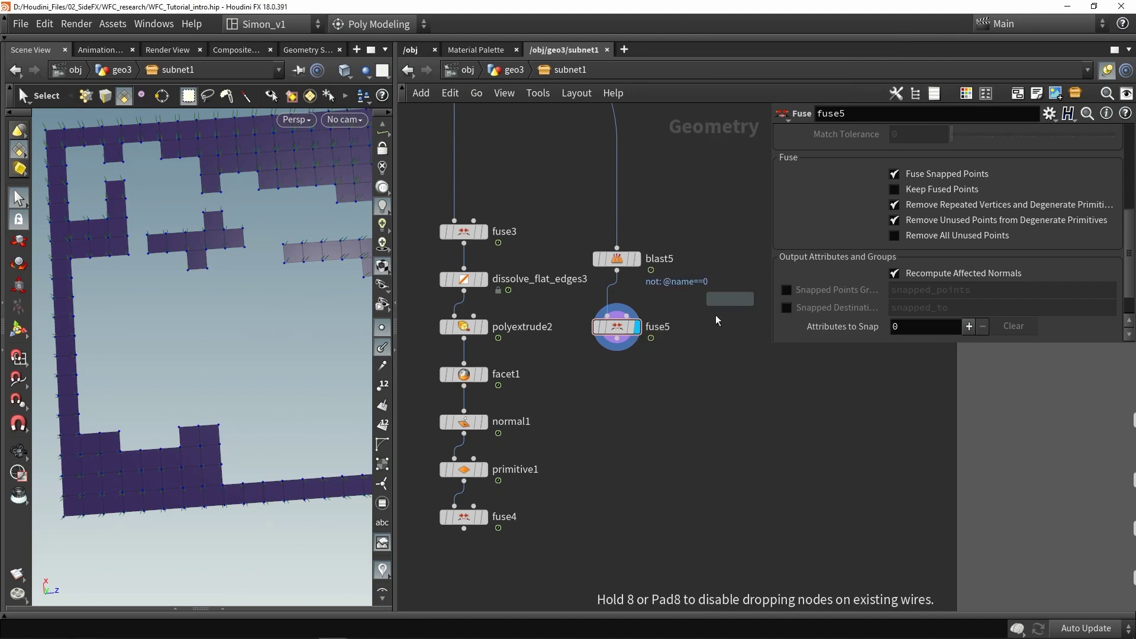
pyautogui.click(634, 400)
pyautogui.moveTo(639, 408); pyautogui.dragTo(619, 378)
# Add polyextrude3 under dissolve_flat_edges4 with an extrusion Distance of 5
pyautogui.moveTo(628, 435); pyautogui.dragTo(607, 382, button='middle')
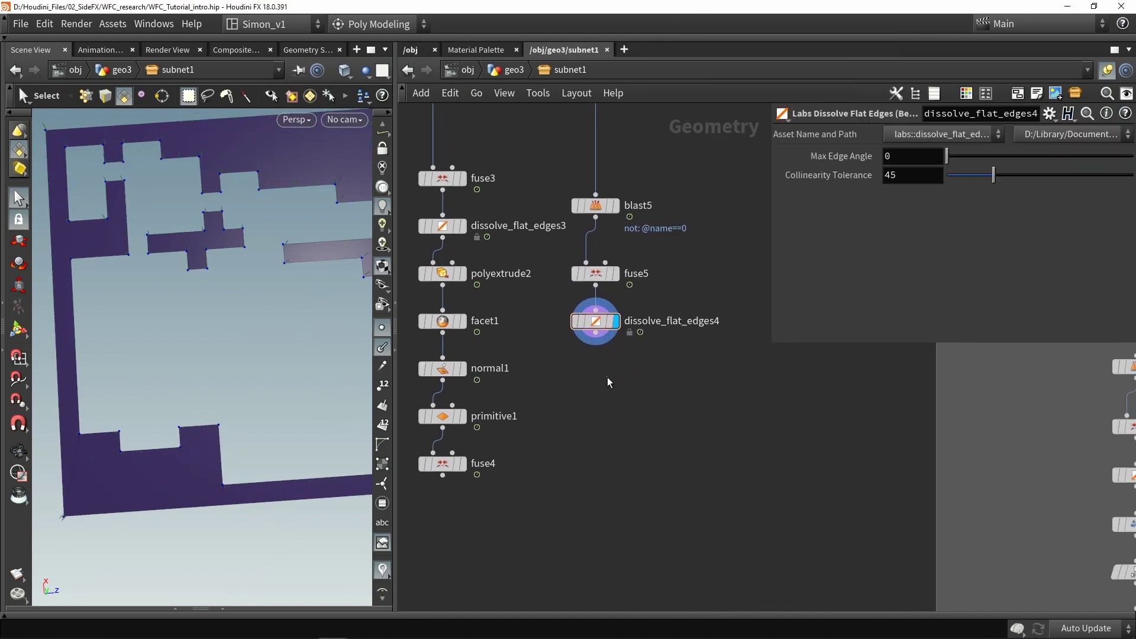
pyautogui.press('Tab')
pyautogui.write('ext')
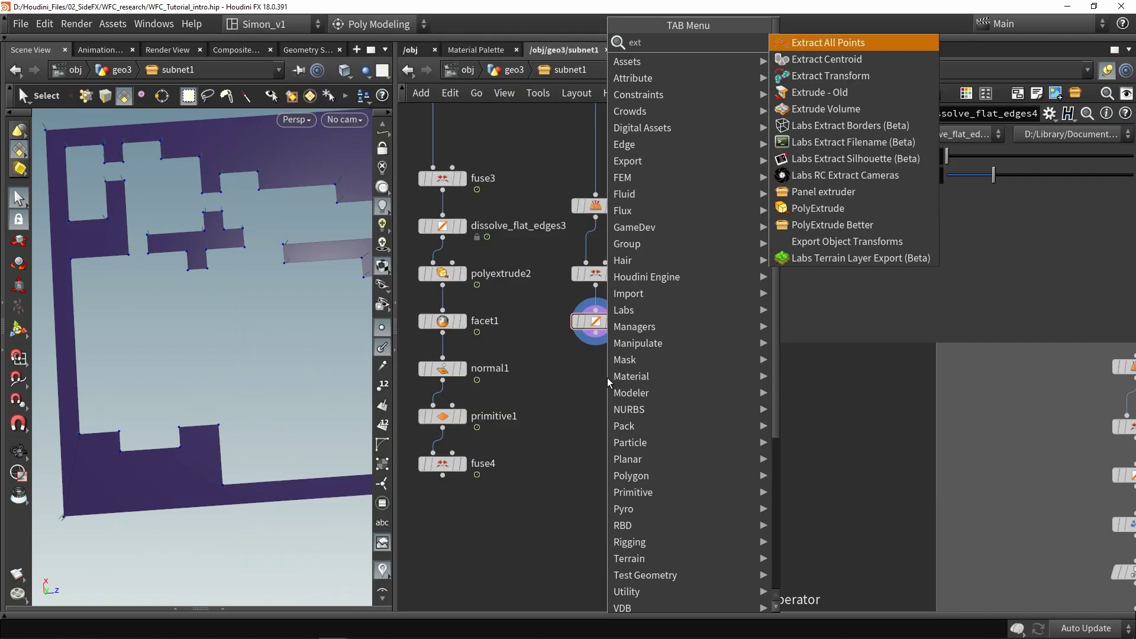
pyautogui.press('Up')
pyautogui.press('Up')
pyautogui.press('Up')
pyautogui.press('Up')
pyautogui.press('Return')
pyautogui.click(594, 391)
pyautogui.moveTo(596, 334); pyautogui.dragTo(599, 378)
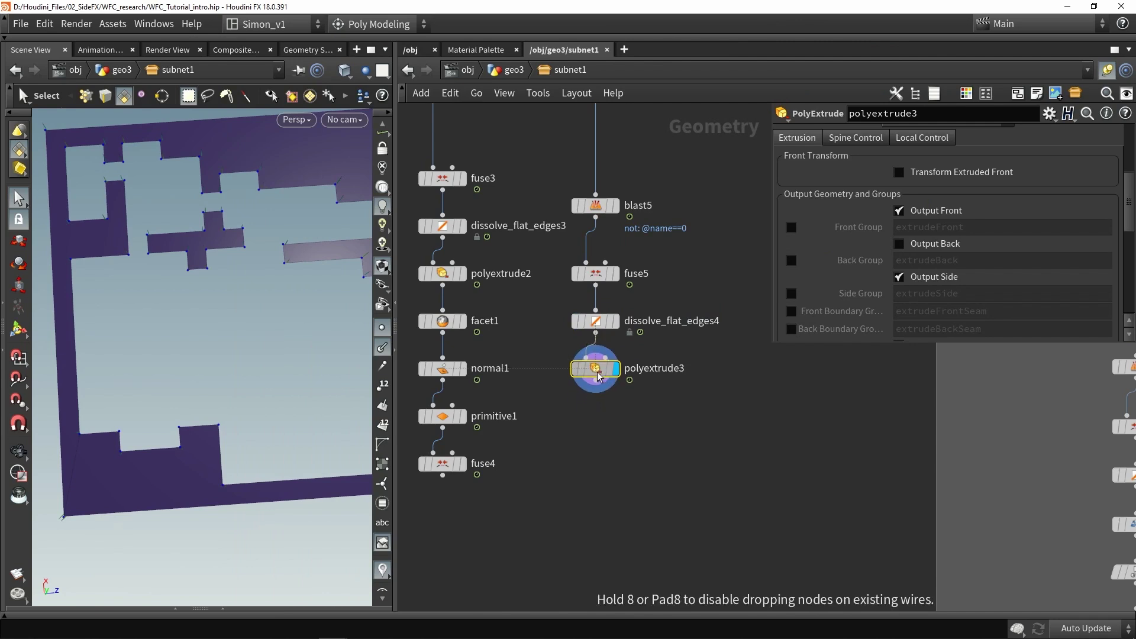
pyautogui.scroll(3, 933, 220)
pyautogui.click(927, 179)
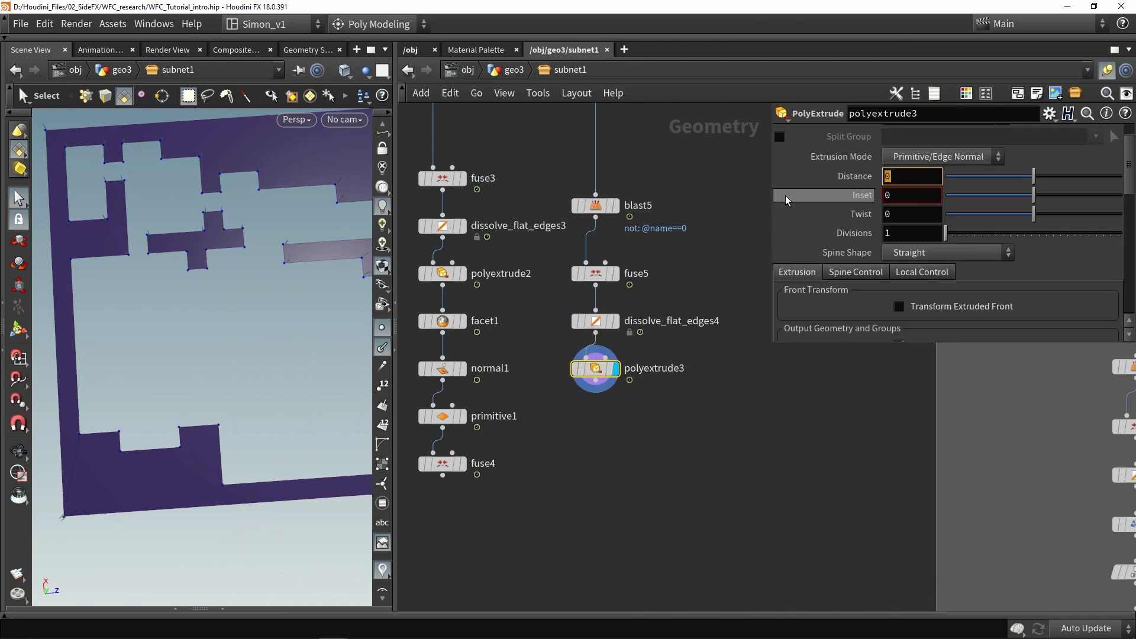
pyautogui.write('5')
pyautogui.press('Return')
pyautogui.keyDown('alt'); pyautogui.moveTo(201, 363); pyautogui.dragTo(228, 313); pyautogui.keyUp('alt')
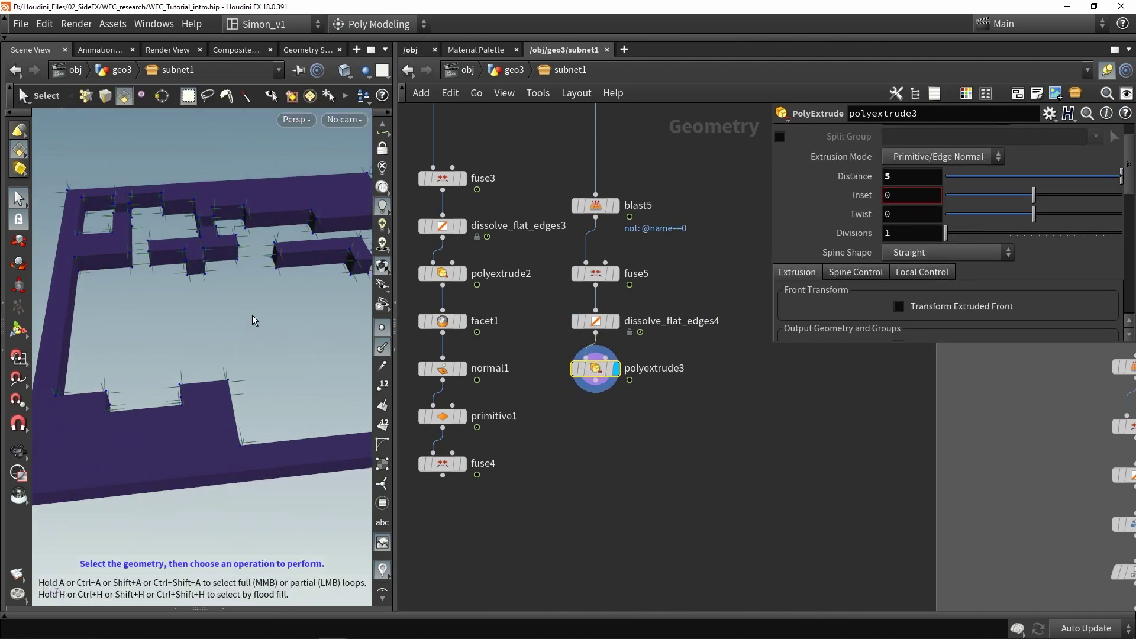
# Duplicate it as polyextrude4 and reduce its Distance to 1
pyautogui.keyDown('alt'); pyautogui.moveTo(595, 368); pyautogui.dragTo(585, 407); pyautogui.keyUp('alt')
pyautogui.moveTo(1125, 179)
pyautogui.mouseDown()
pyautogui.moveTo(1034, 190)
pyautogui.moveTo(1126, 185)
pyautogui.mouseUp()
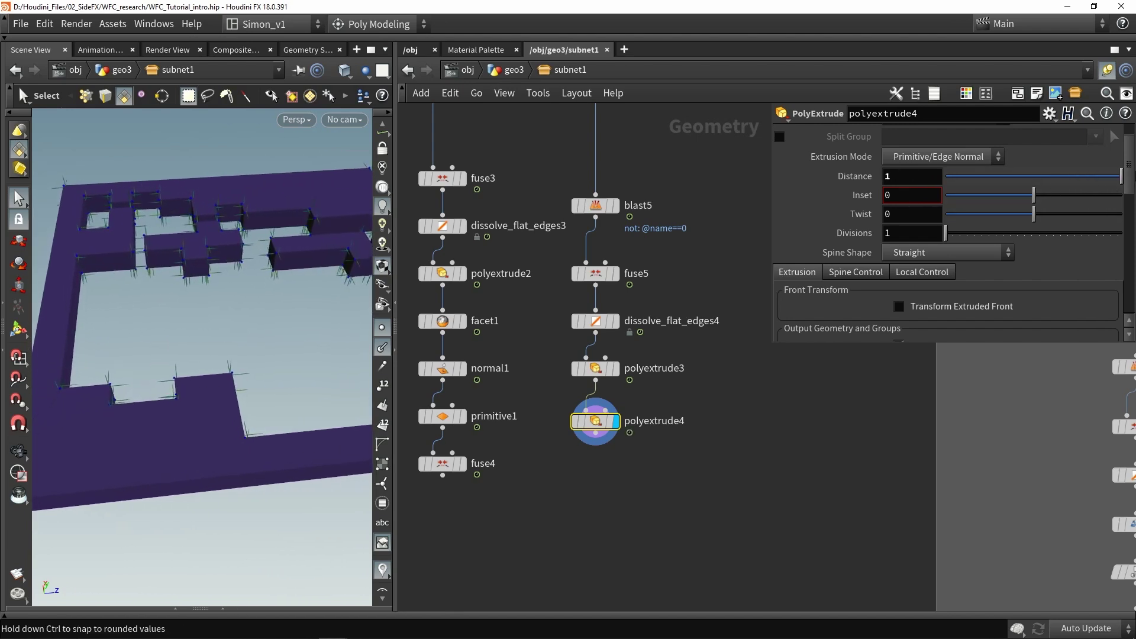
pyautogui.moveTo(622, 526); pyautogui.dragTo(679, 439, button='middle')
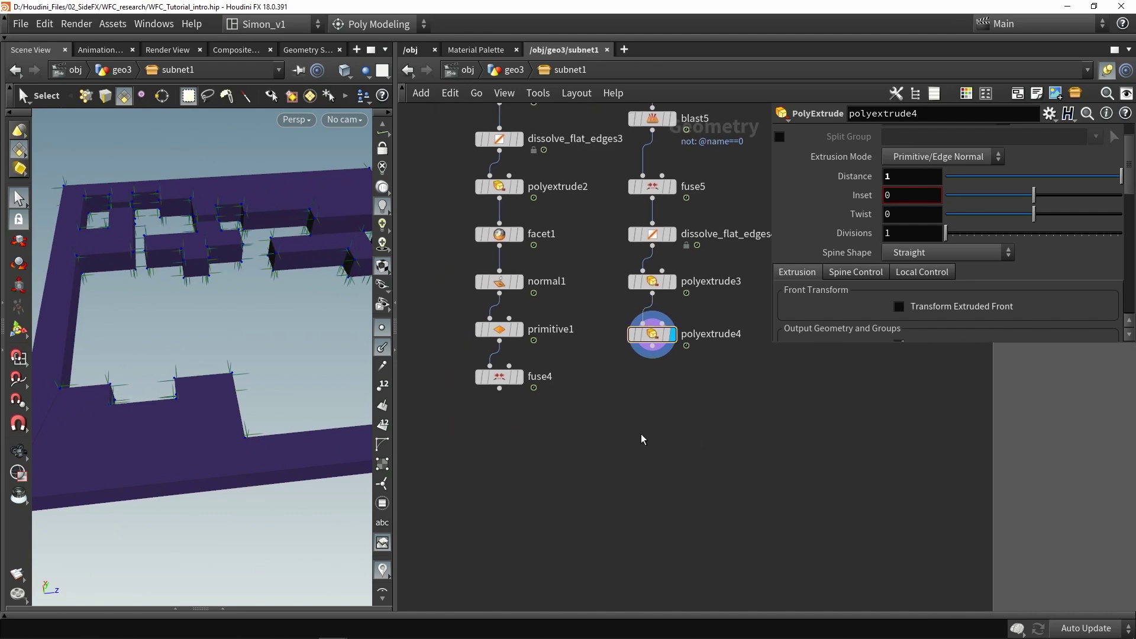
pyautogui.press('Tab')
# Create group3 with fuse4 as first input and polyextrude4 as second, displayed
pyautogui.write('group')
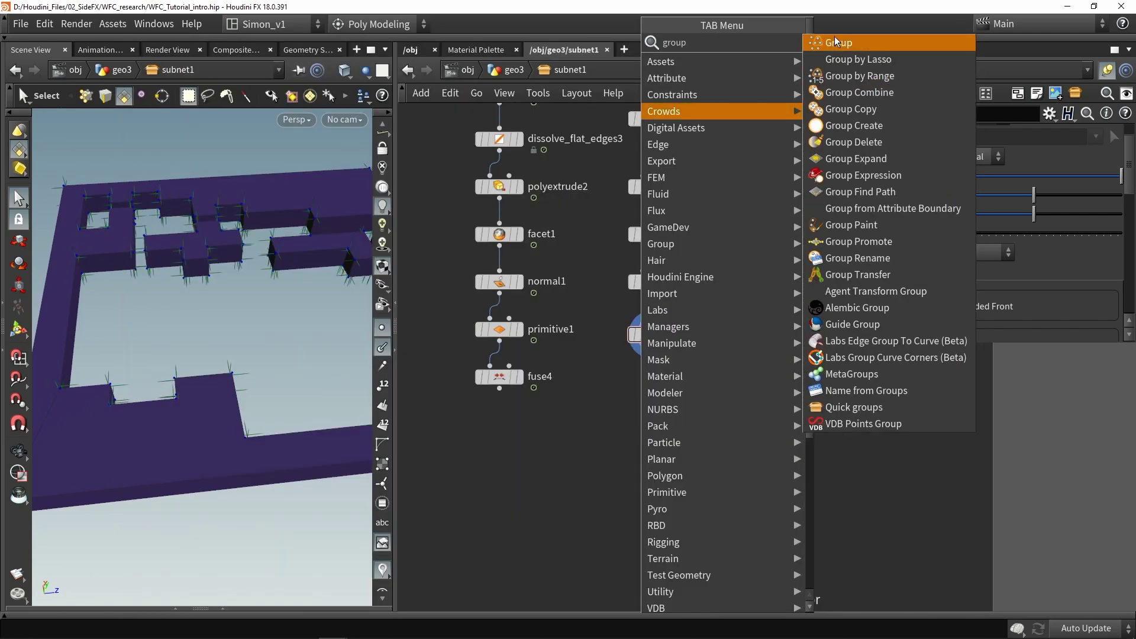
pyautogui.click(836, 44)
pyautogui.click(581, 437)
pyautogui.moveTo(500, 389); pyautogui.dragTo(571, 426)
pyautogui.scroll(1, 621, 366)
pyautogui.moveTo(652, 346); pyautogui.dragTo(581, 478)
pyautogui.press('r')
# Name the group Point_to_keep, type Points, kept in bounding regions by Bounding Object
pyautogui.doubleClick(927, 132)
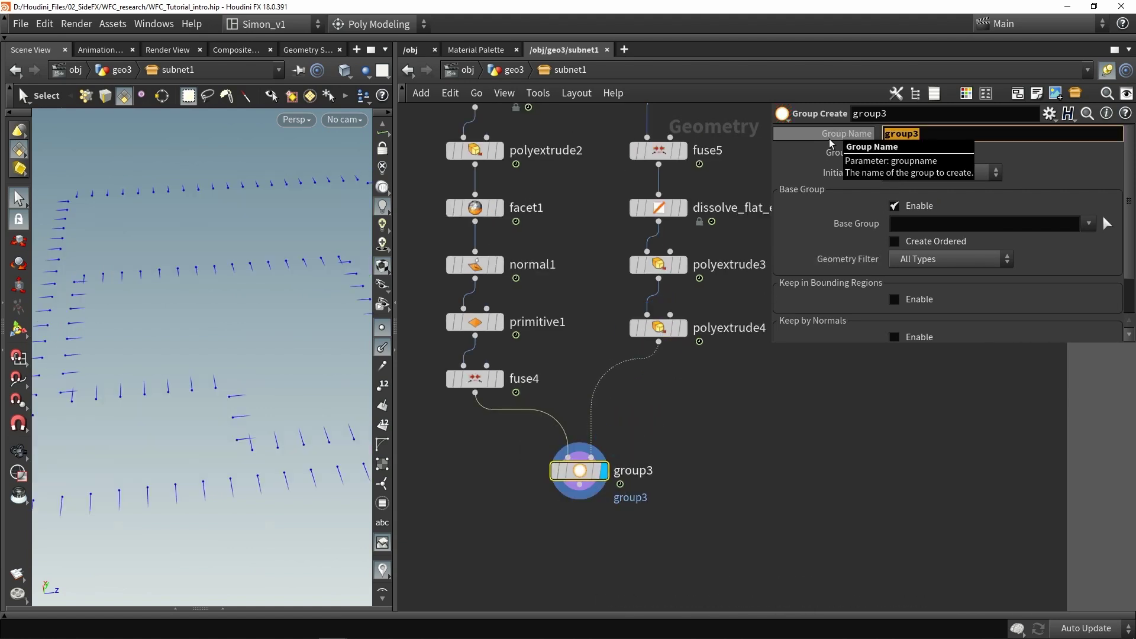
pyautogui.write('Point_to_keep')
pyautogui.press('Return')
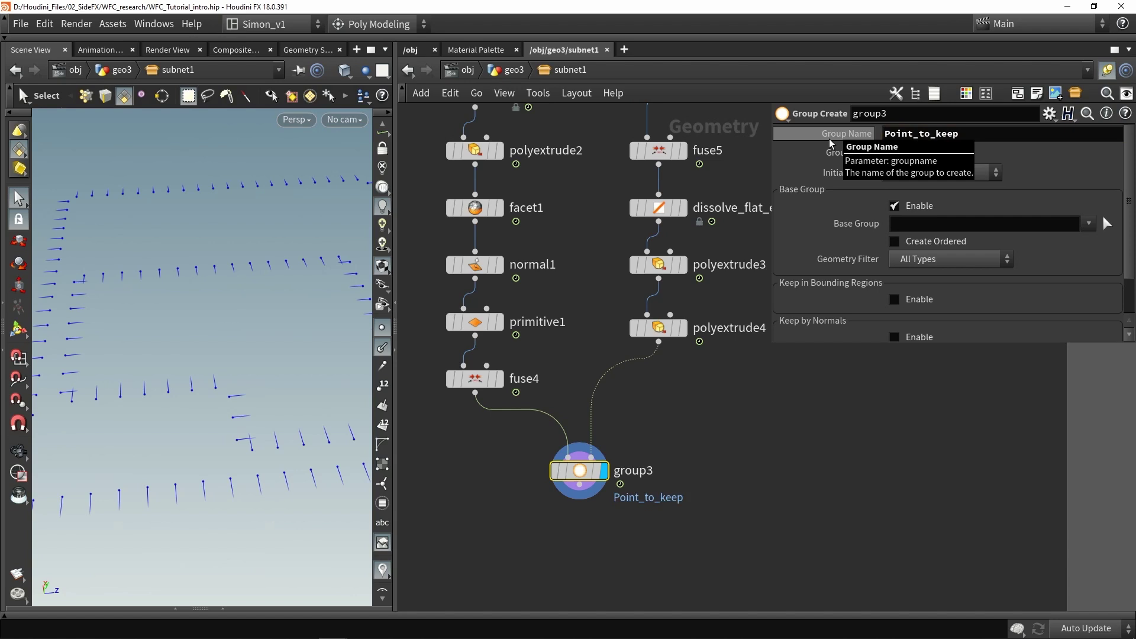
pyautogui.click(927, 153)
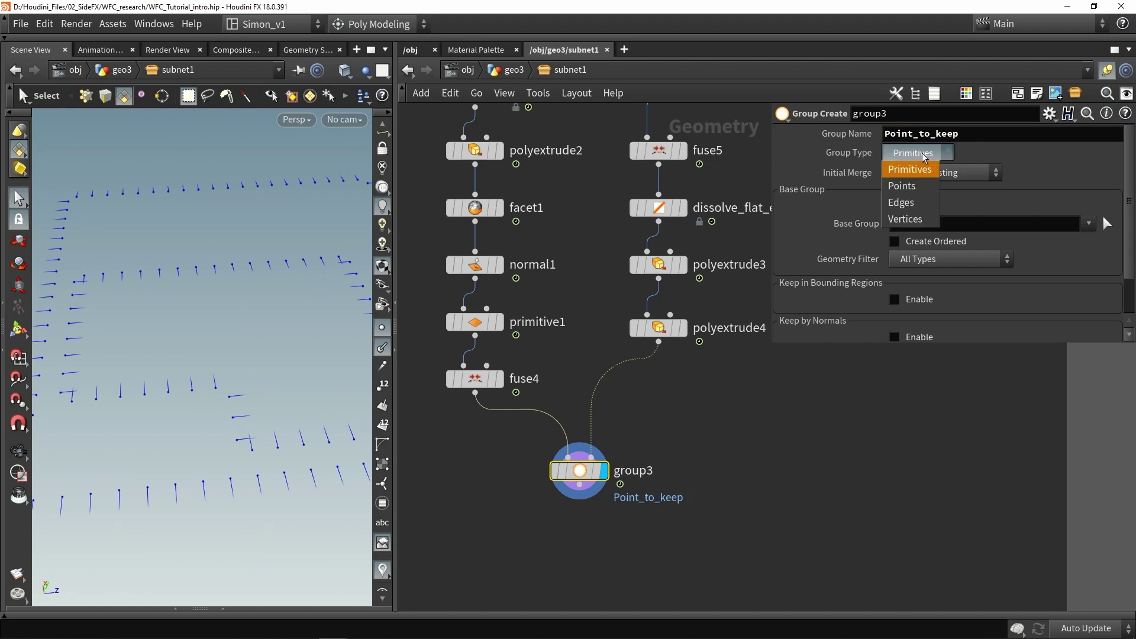
pyautogui.click(915, 187)
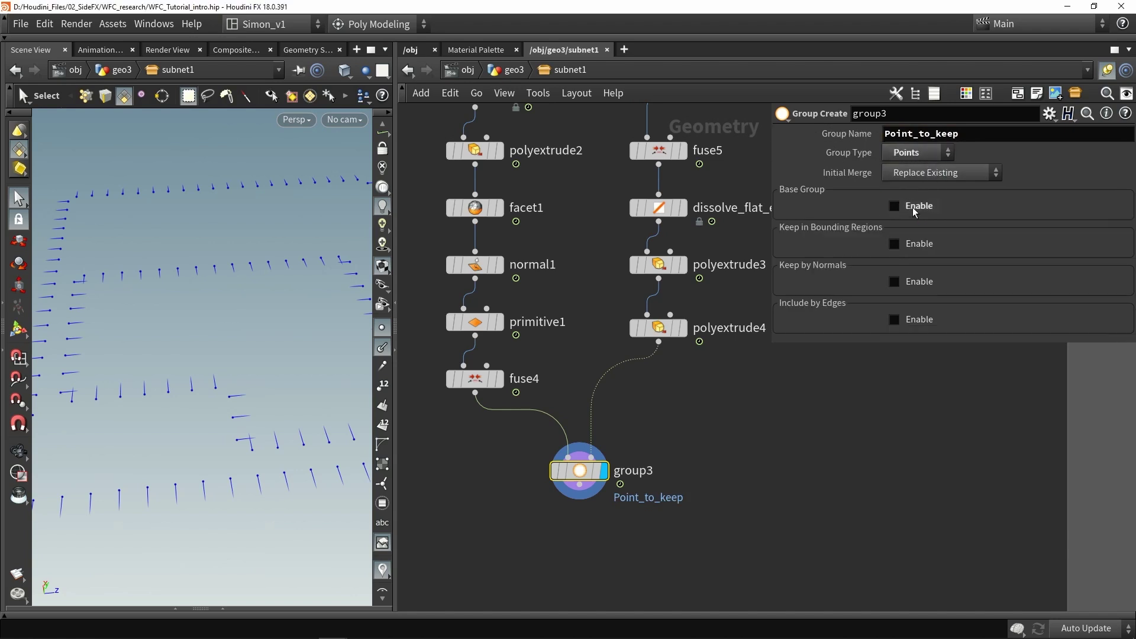
pyautogui.click(915, 242)
pyautogui.click(929, 261)
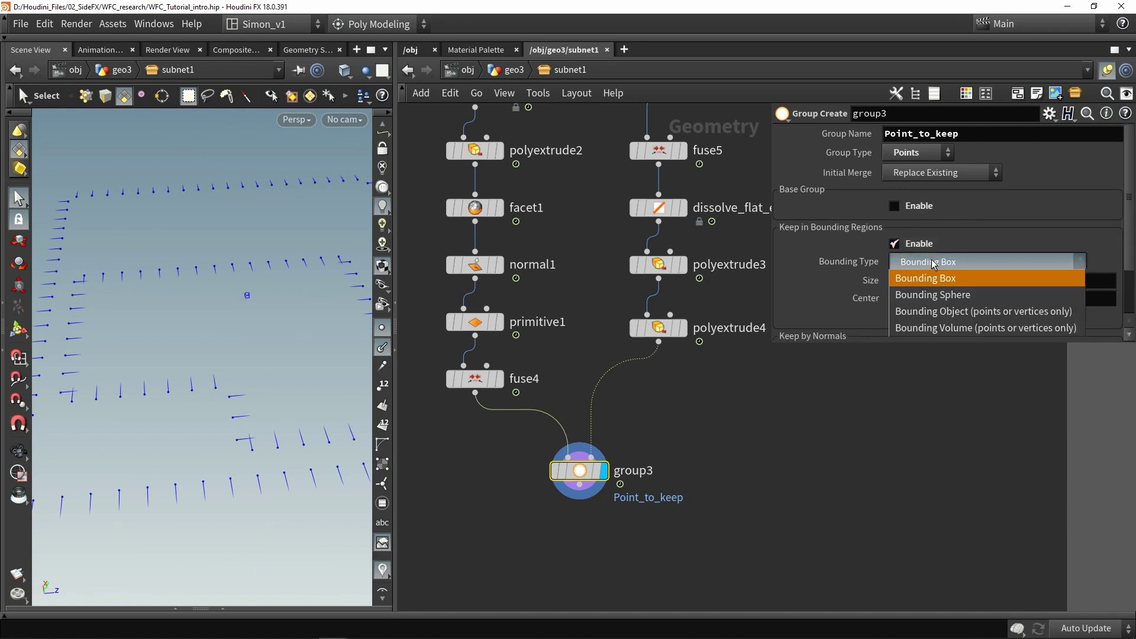
pyautogui.click(935, 315)
# Inspect the group's bounding region from a top view of the layout
pyautogui.press('Escape')
pyautogui.scroll(3, 270, 335)
pyautogui.press('Return')
pyautogui.keyDown('alt'); pyautogui.moveTo(270, 335); pyautogui.dragTo(209, 299); pyautogui.keyUp('alt')
pyautogui.hotkey('space', '2')
pyautogui.scroll(5, 219, 355)
pyautogui.press('Escape')
pyautogui.moveTo(184, 485); pyautogui.dragTo(274, 349, button='middle')
pyautogui.moveTo(135, 262); pyautogui.dragTo(207, 354, button='middle')
pyautogui.press('Return')
pyautogui.press('Escape')
pyautogui.press('Return')
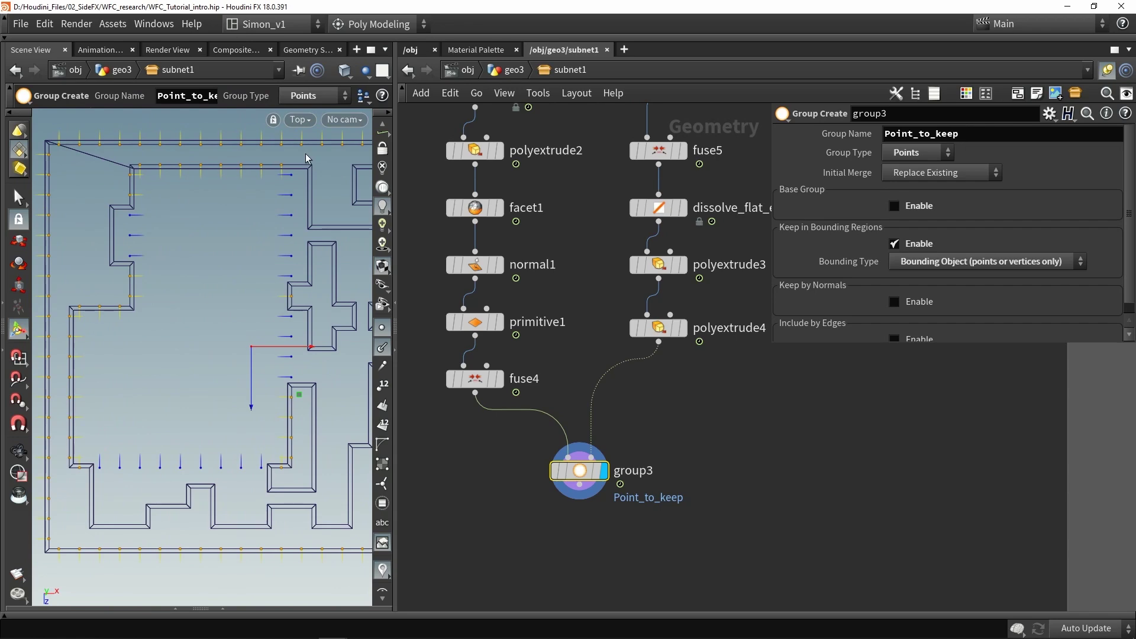
# Start adding a Blast node below group3 by searching 'bla'
pyautogui.moveTo(684, 511); pyautogui.dragTo(669, 435, button='middle')
pyautogui.click(577, 477)
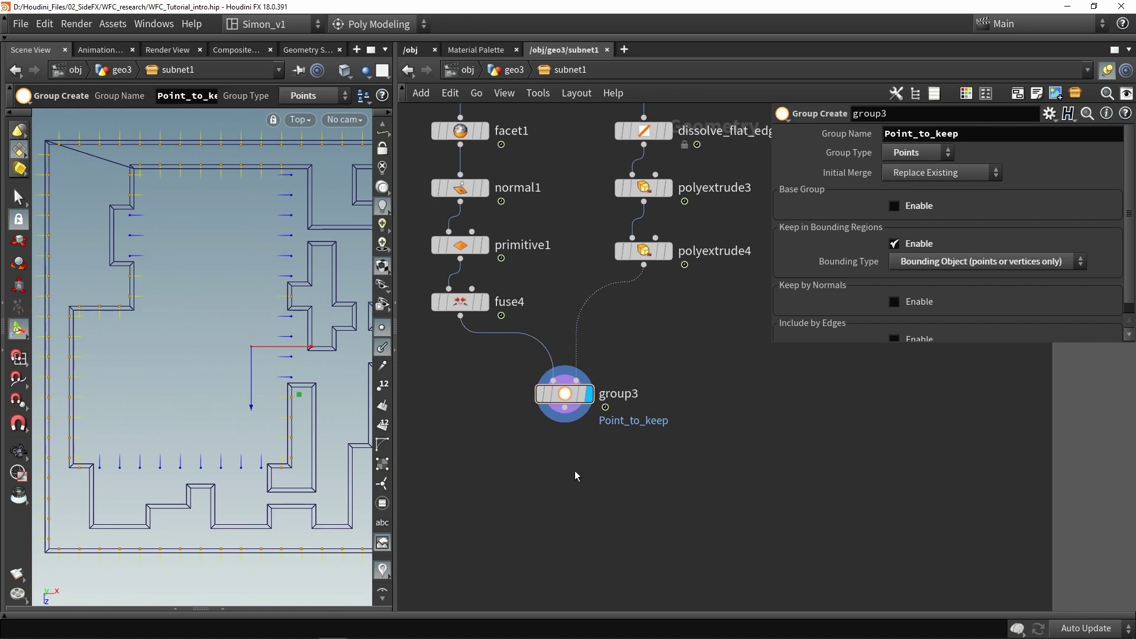
pyautogui.press('Tab')
pyautogui.write('bla')
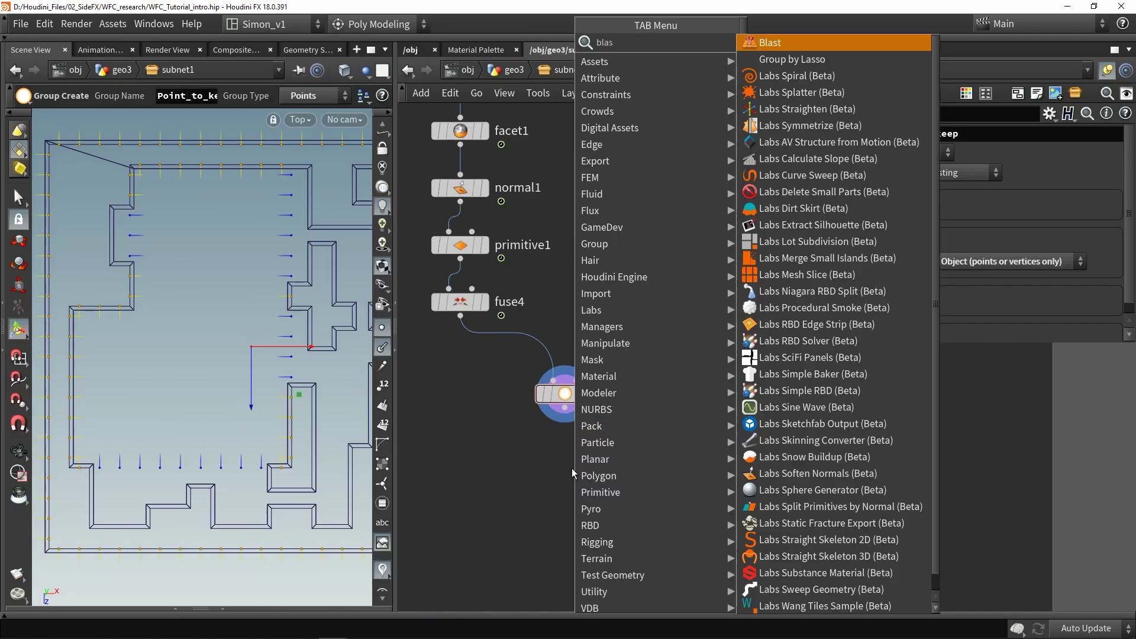
# Add blast6 below group3 using group Point_to_keep with Delete Non Selected
pyautogui.click(793, 43)
pyautogui.click(571, 492)
pyautogui.moveTo(564, 408); pyautogui.dragTo(572, 460)
pyautogui.click(599, 493)
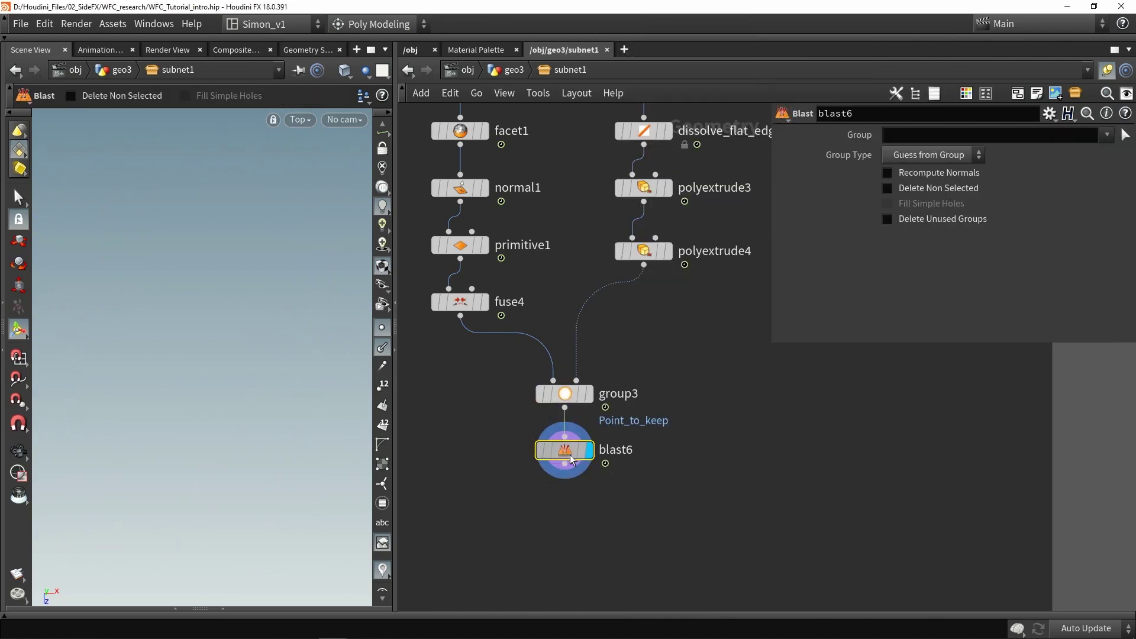
pyautogui.click(1106, 135)
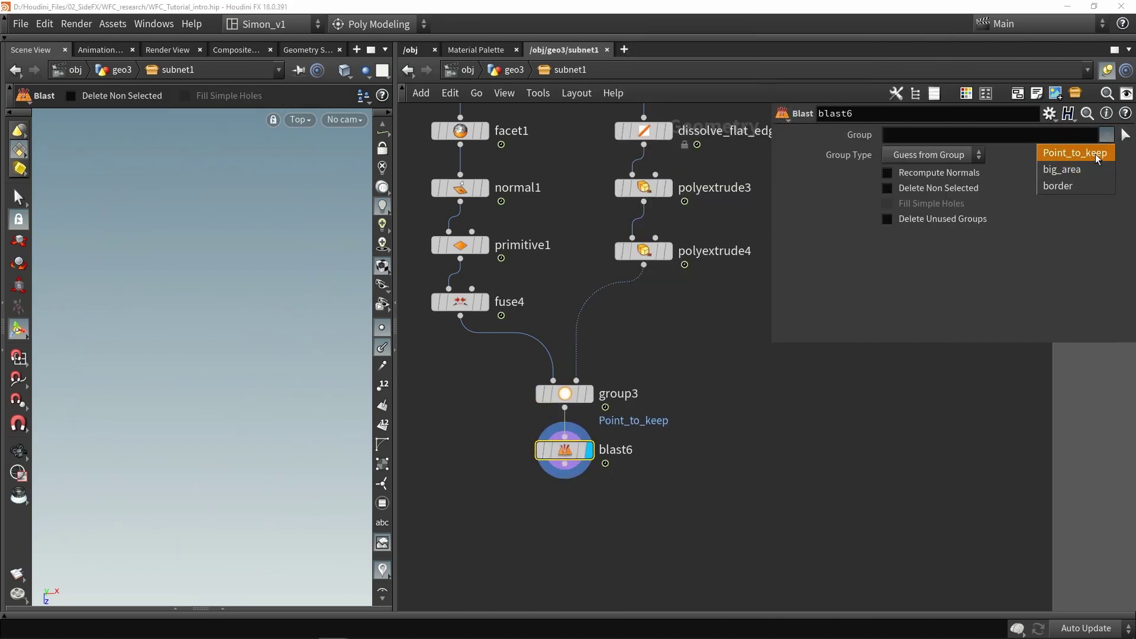
pyautogui.click(1095, 154)
pyautogui.click(944, 188)
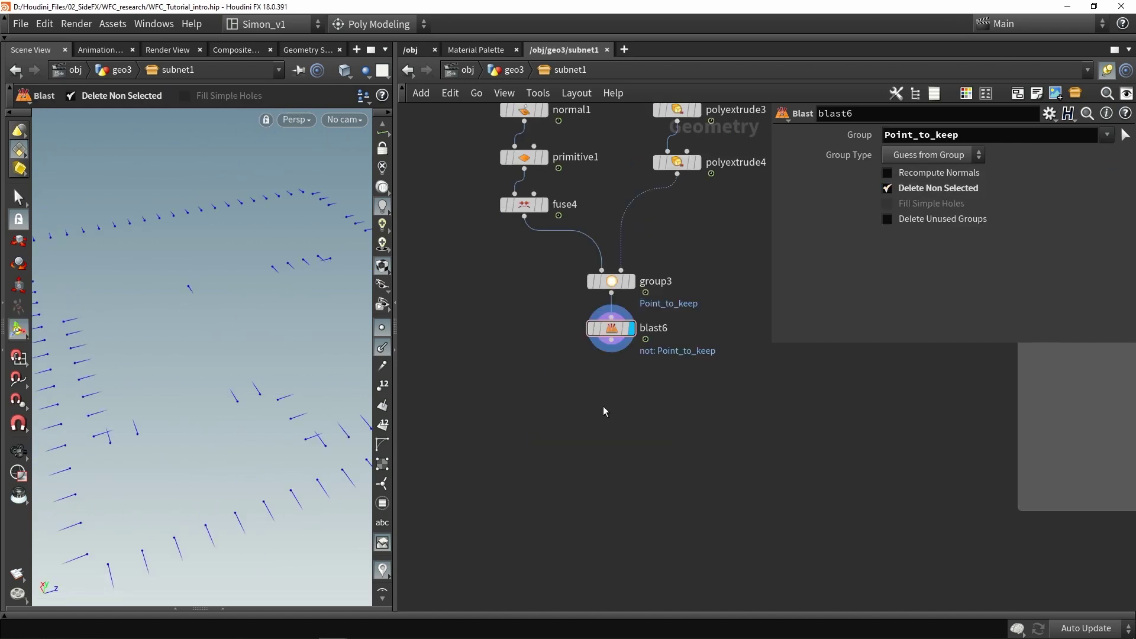
# Add add1 after blast6 set to Delete Geometry But Keep the Points
pyautogui.press('Tab')
pyautogui.write('add')
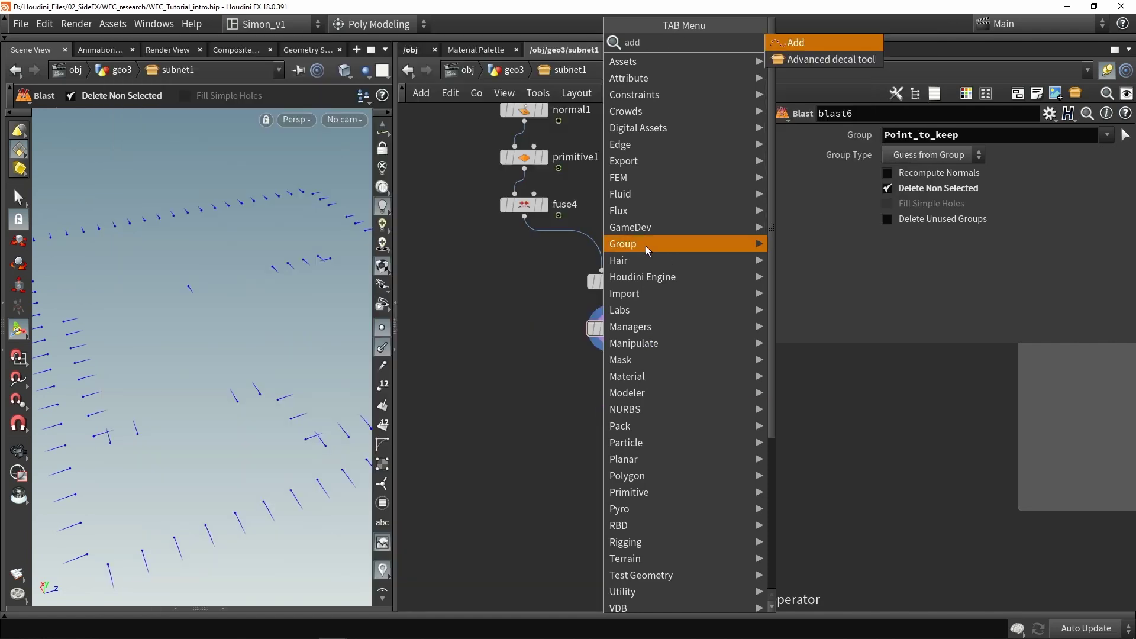
pyautogui.press('Return')
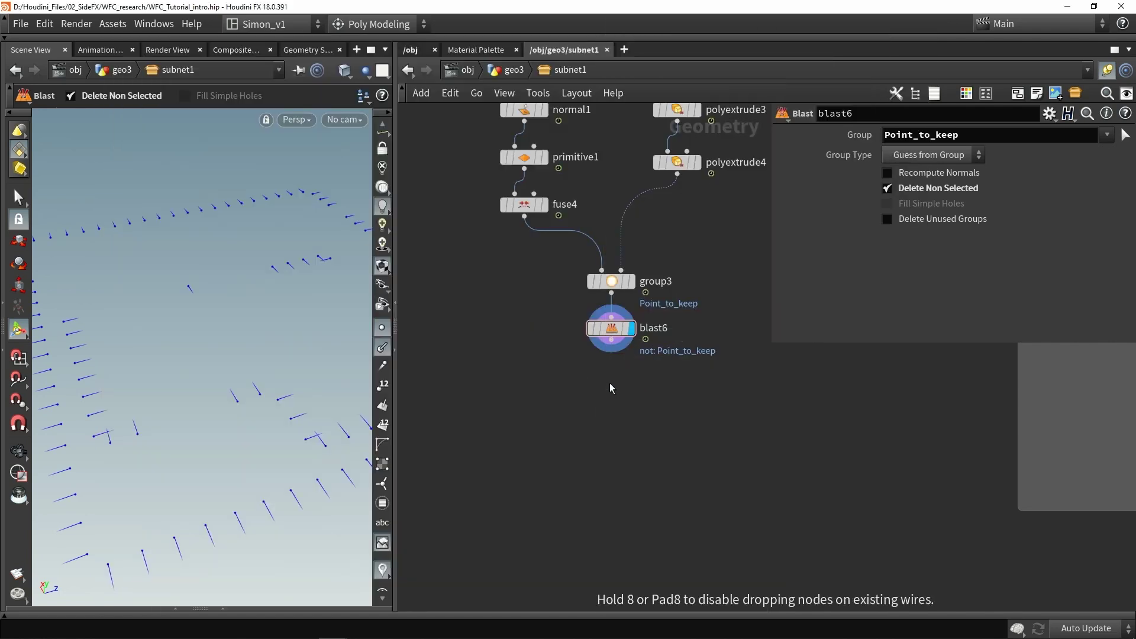
pyautogui.click(609, 385)
pyautogui.scroll(3, 608, 349)
pyautogui.moveTo(617, 329); pyautogui.dragTo(616, 389)
pyautogui.click(650, 407)
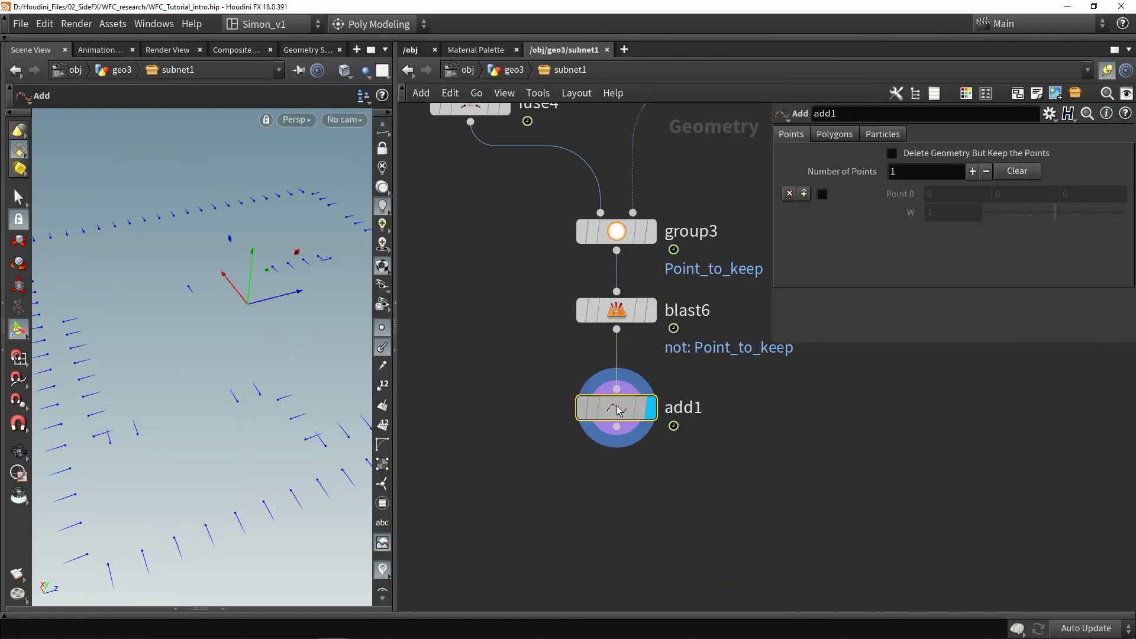
pyautogui.click(930, 158)
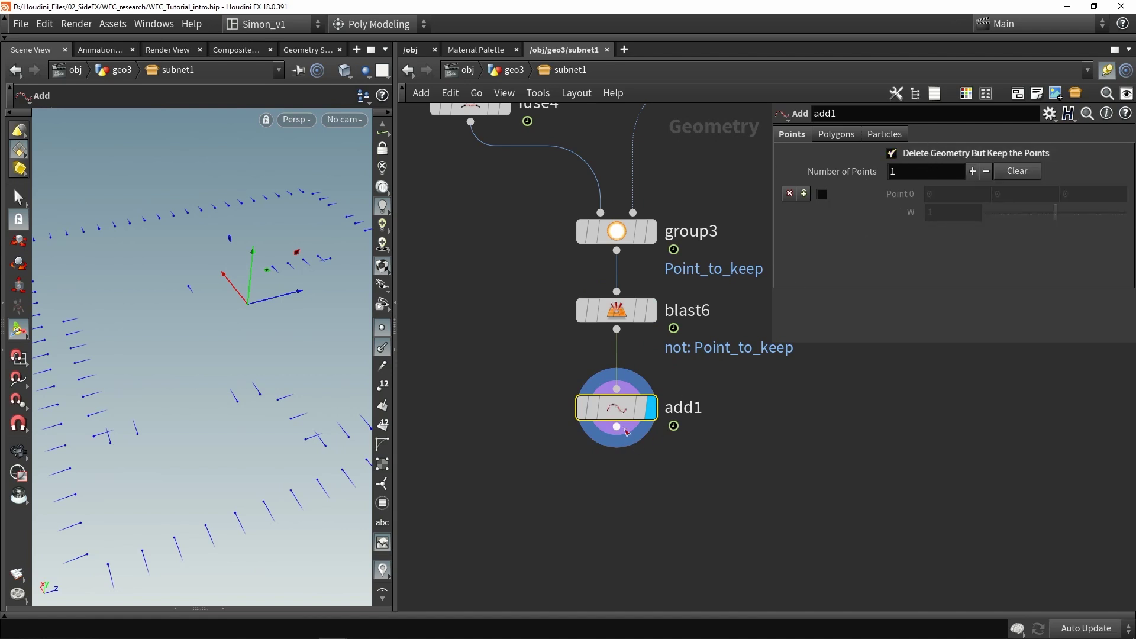
pyautogui.moveTo(750, 500); pyautogui.dragTo(762, 414, button='middle')
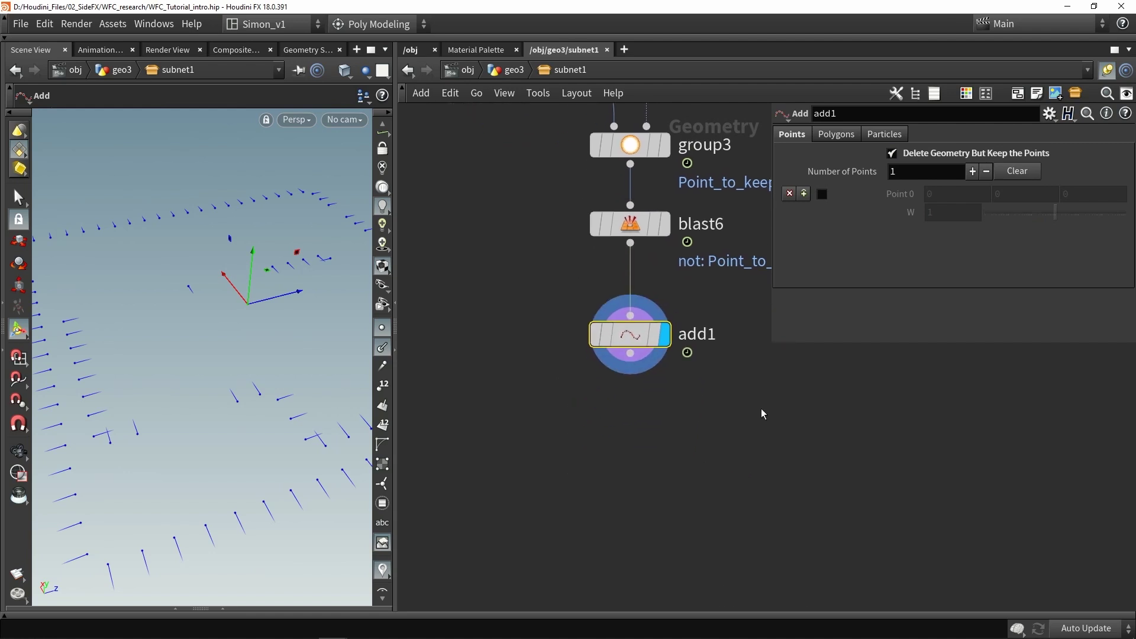
pyautogui.click(662, 432)
pyautogui.press('Tab')
pyautogui.write('create')
# Add attribcreate2 below add1, defining a String point attribute named unreal_instance
pyautogui.click(887, 43)
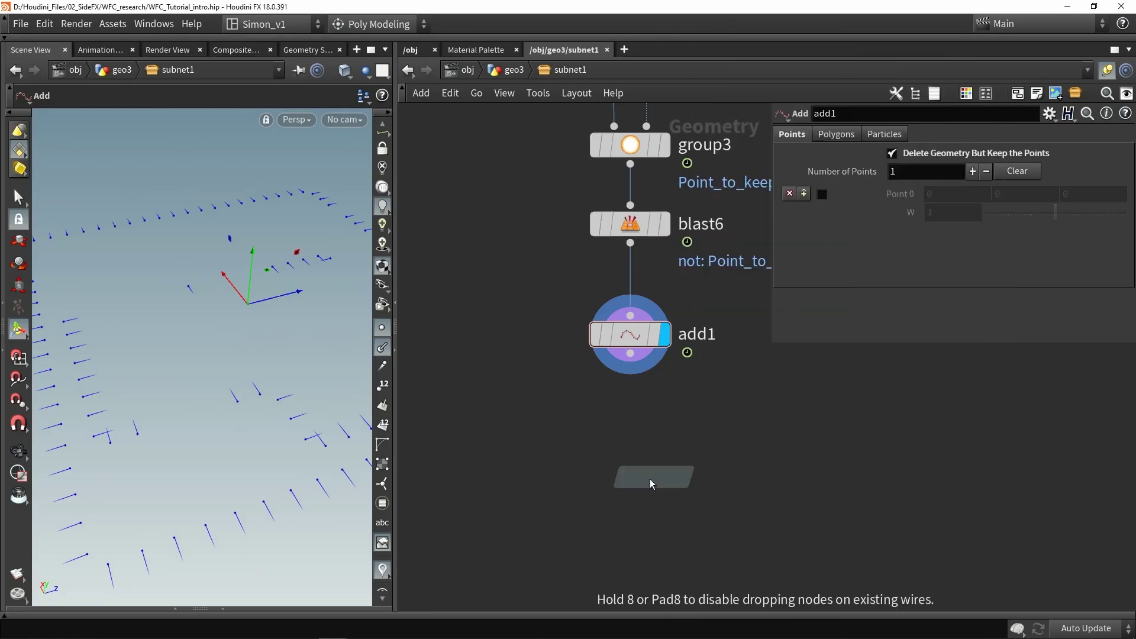
pyautogui.click(648, 427)
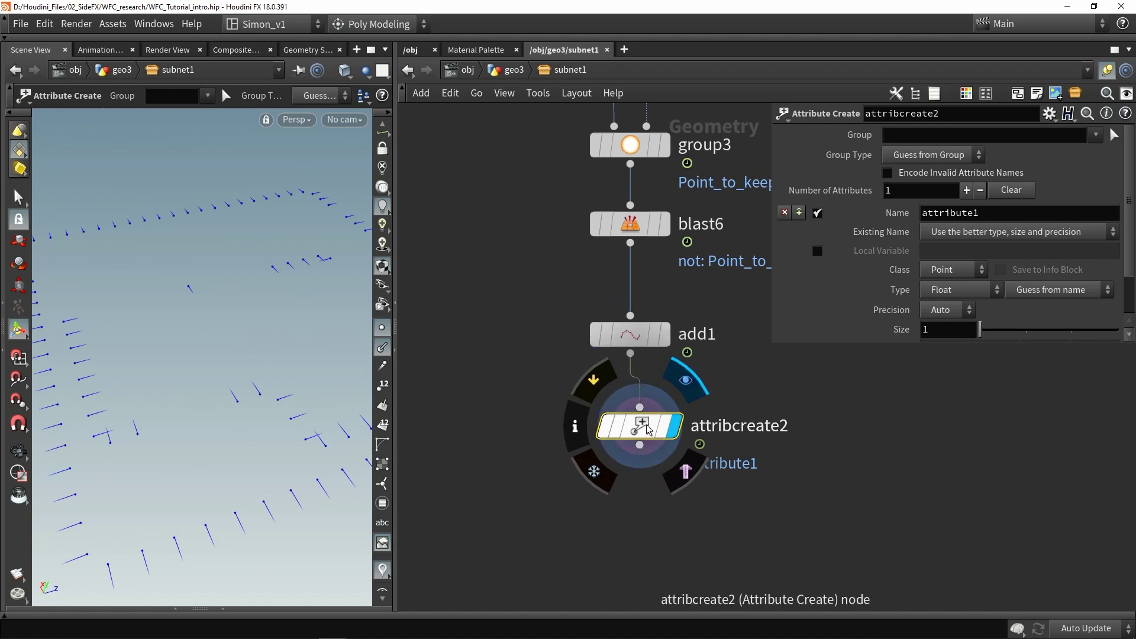
pyautogui.moveTo(980, 210); pyautogui.dragTo(883, 214)
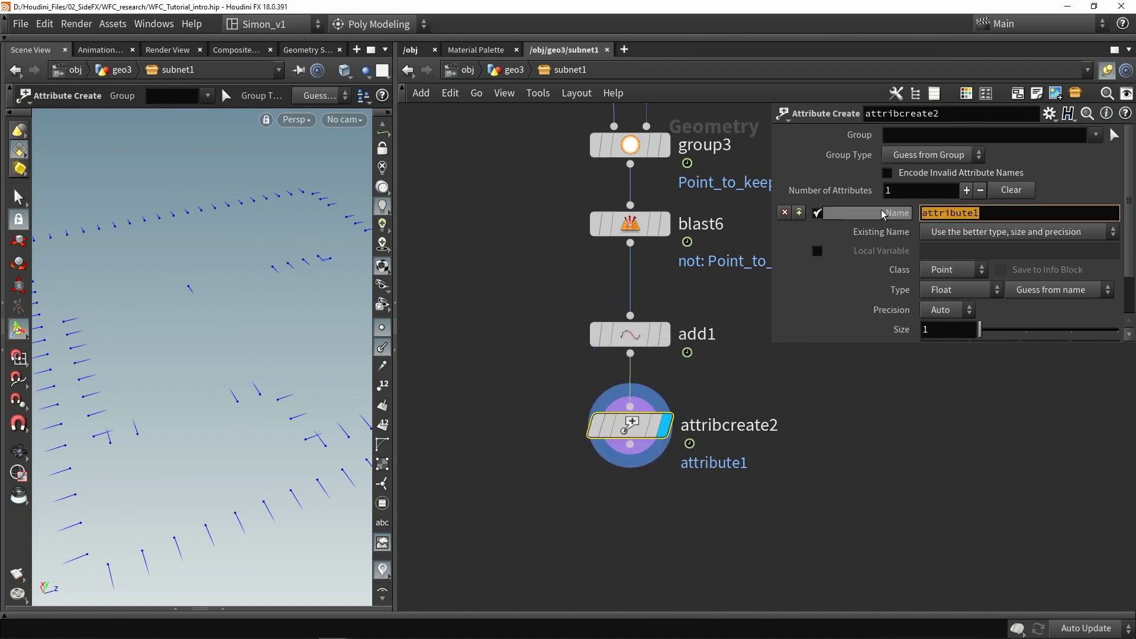
pyautogui.write('unreal_instance')
pyautogui.press('Return')
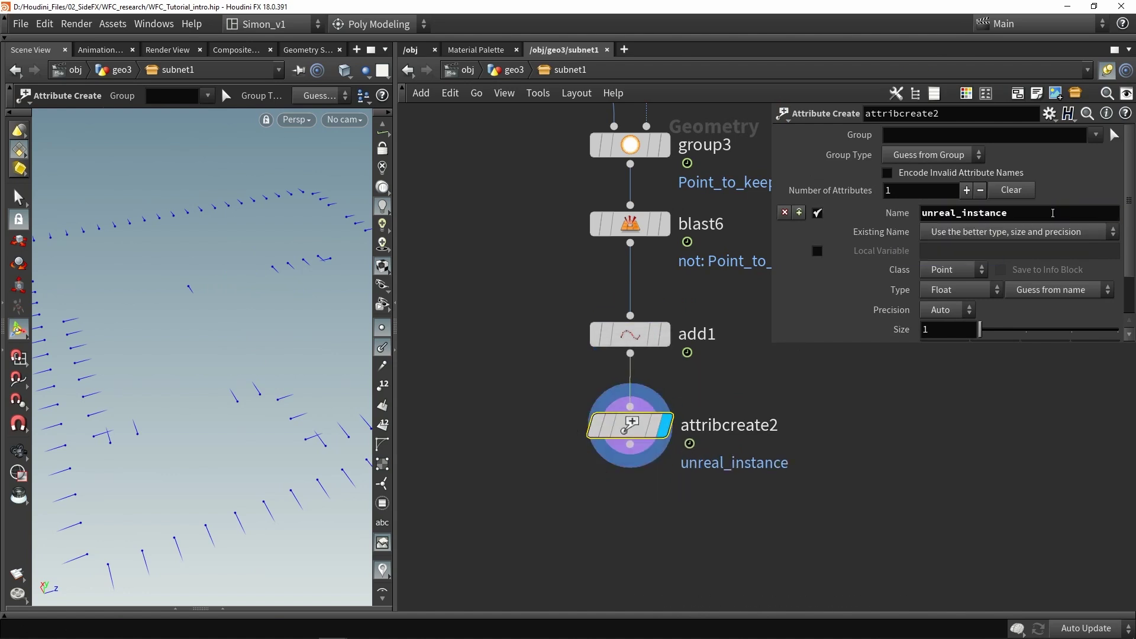
pyautogui.click(947, 290)
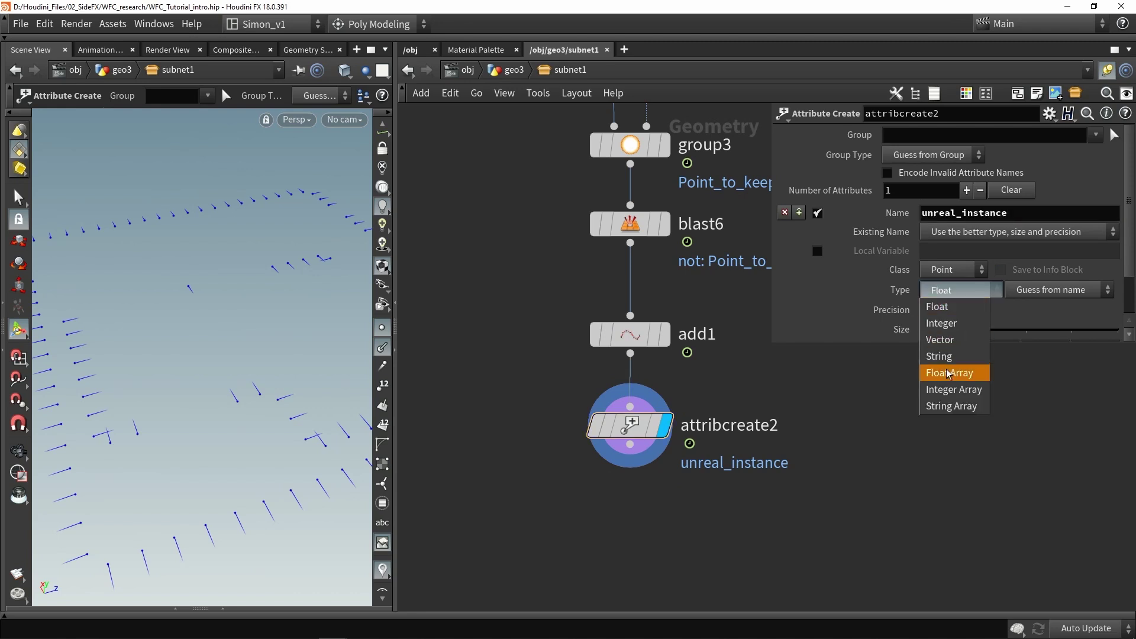
pyautogui.click(940, 358)
pyautogui.click(953, 323)
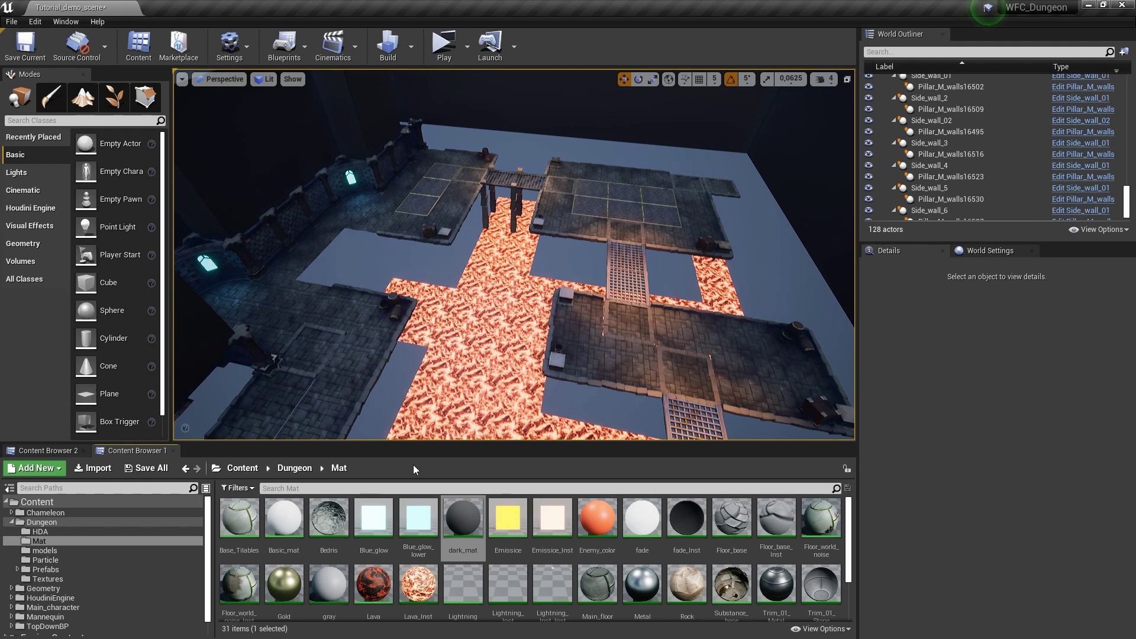
# Copy the asset reference of the Base_wall_Cliff01 blueprint in Dungeon/Prefabs/WFC
pyautogui.click(52, 570)
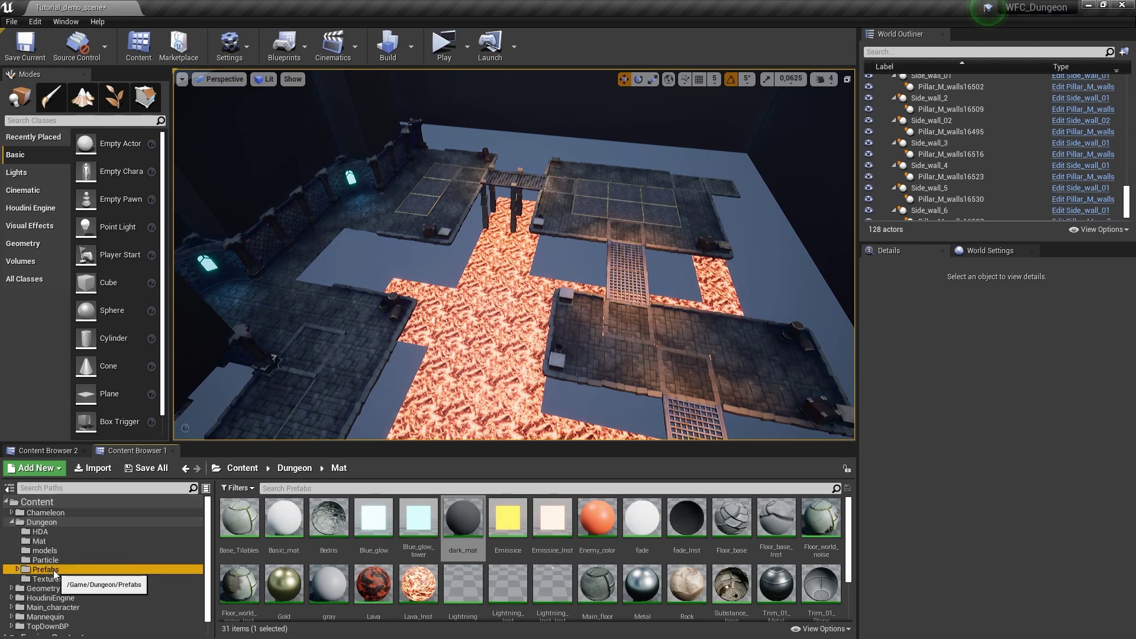
pyautogui.doubleClick(247, 520)
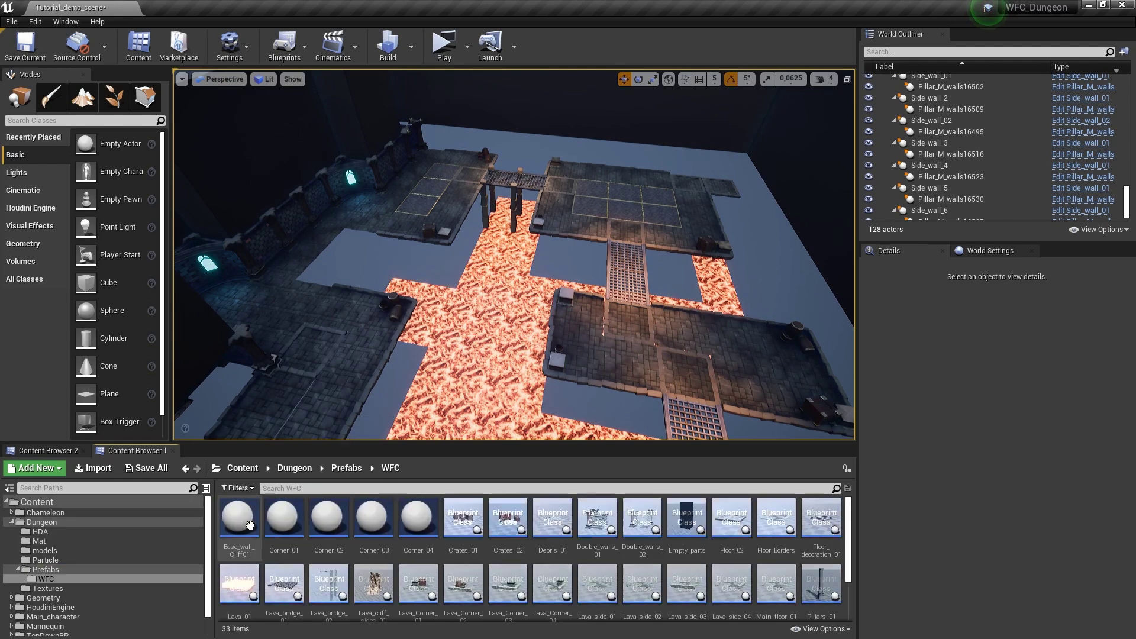
pyautogui.rightClick(240, 514)
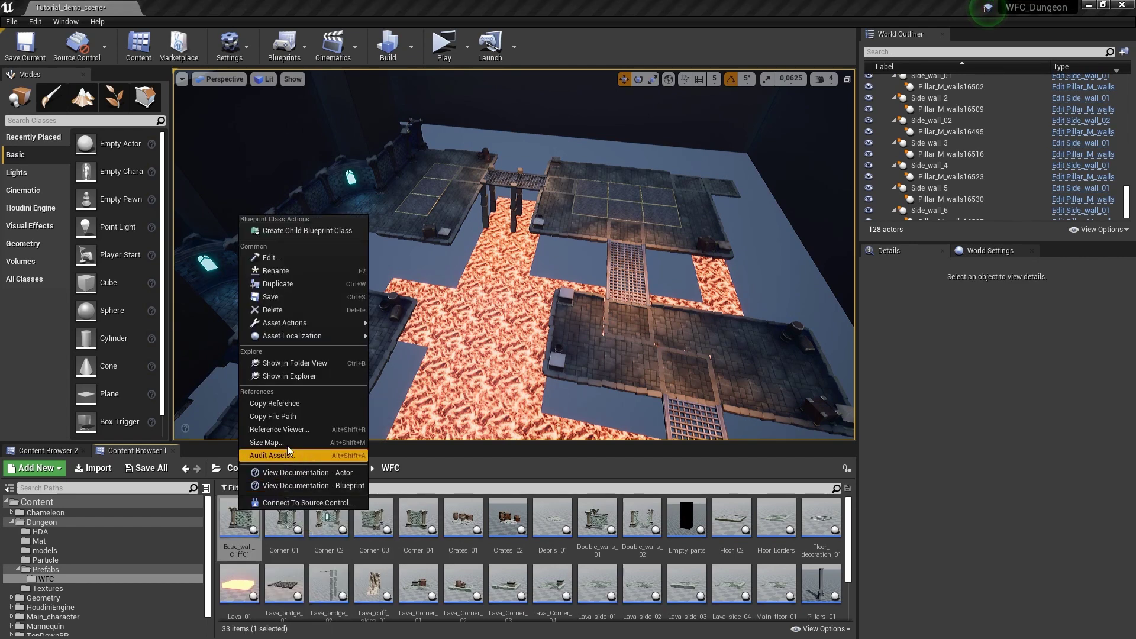
pyautogui.click(278, 406)
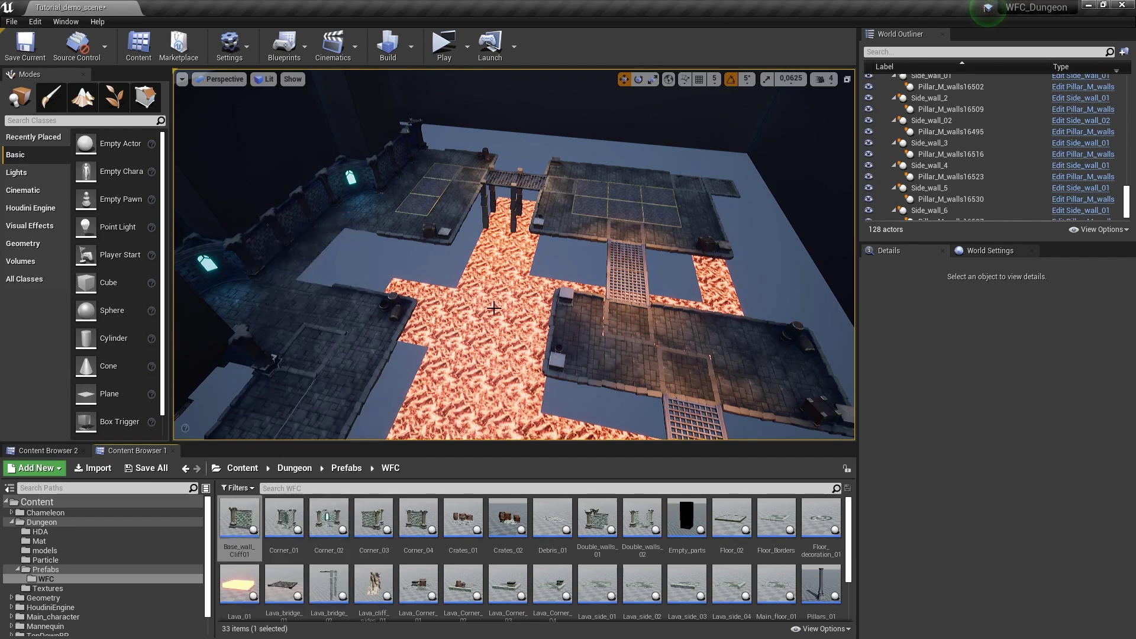
pyautogui.hotkey('alt', 'Tab')
# Paste the Base_wall_Cliff01 reference as the unreal_instance value, wire attribcreate2 into the instance merge, and save
pyautogui.write("Blueprint'/Game/Dungeon/Prefabs/WFC/Base_wall_Cliff01.Base_wall_Cliff01'")
pyautogui.press('Return')
pyautogui.scroll(-4, 817, 477)
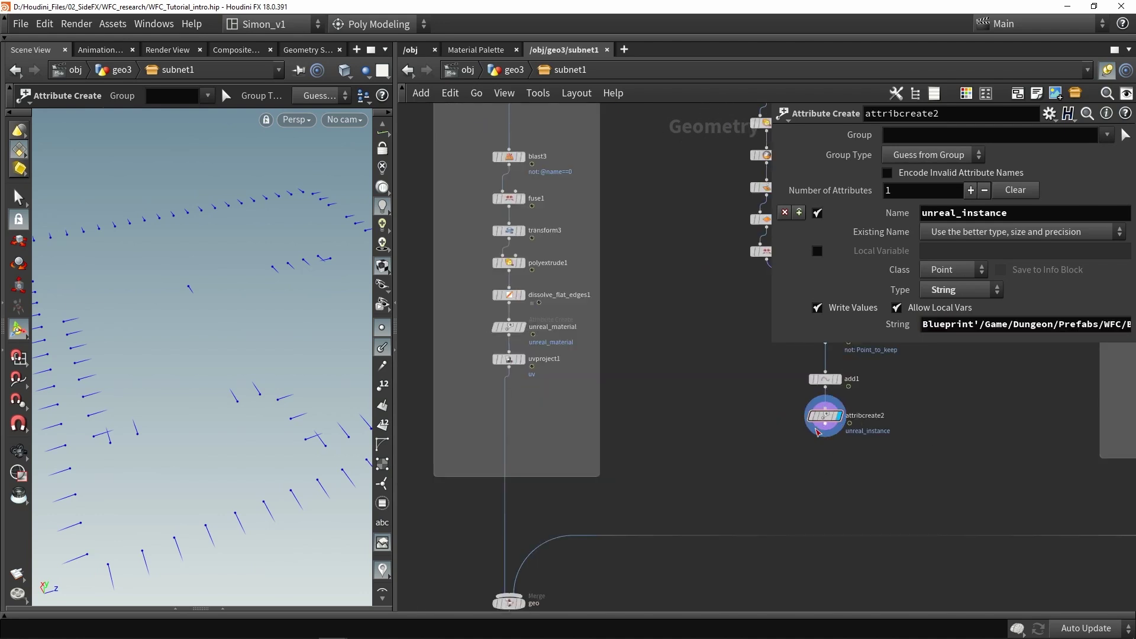
pyautogui.scroll(-2, 793, 468)
pyautogui.moveTo(850, 371); pyautogui.dragTo(392, 509)
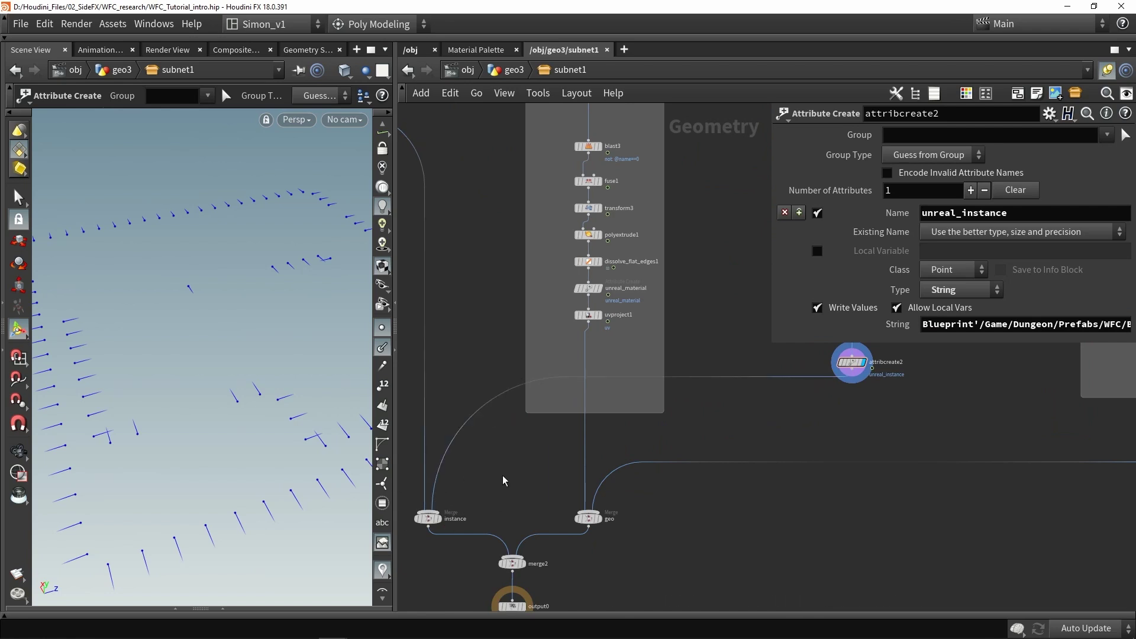
pyautogui.hotkey('ctrl', 's')
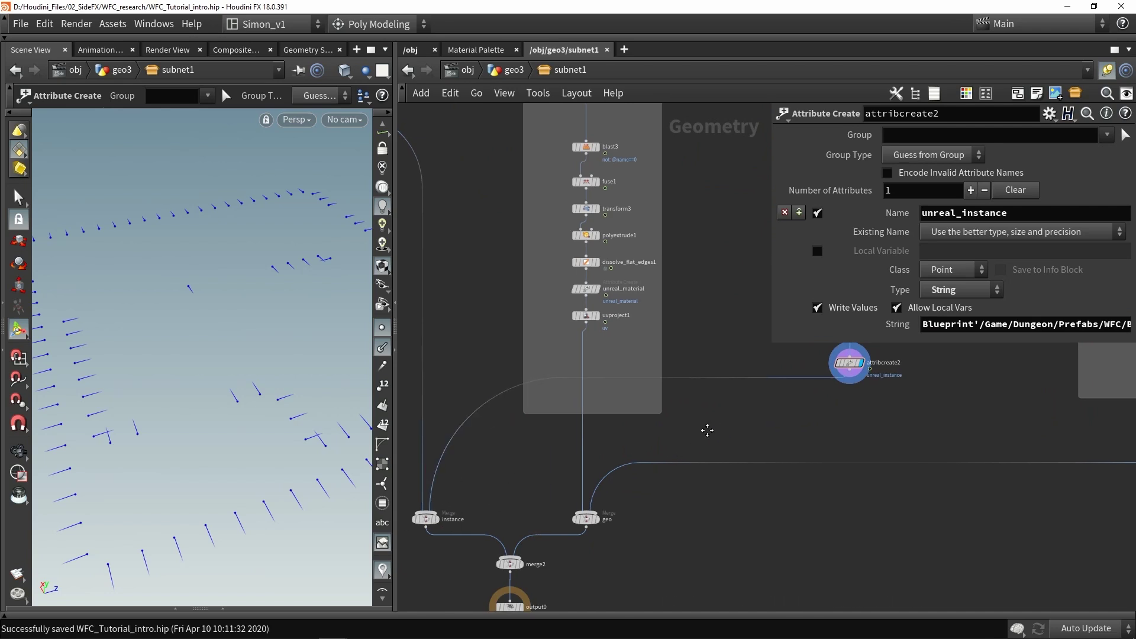
# Wrap the 16 point-setup nodes in a network box and shift it left
pyautogui.scroll(-3, 715, 426)
pyautogui.moveTo(673, 429); pyautogui.dragTo(535, 176)
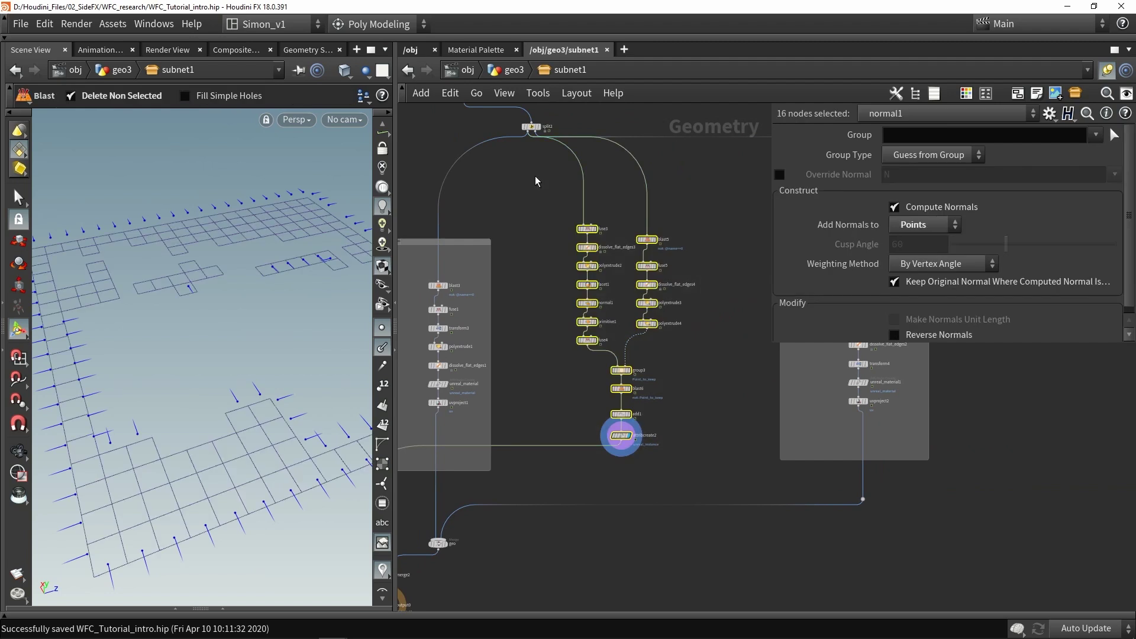
pyautogui.hotkey('shift', 'o')
pyautogui.moveTo(617, 223); pyautogui.dragTo(543, 245)
pyautogui.click(686, 322)
pyautogui.scroll(-2, 657, 388)
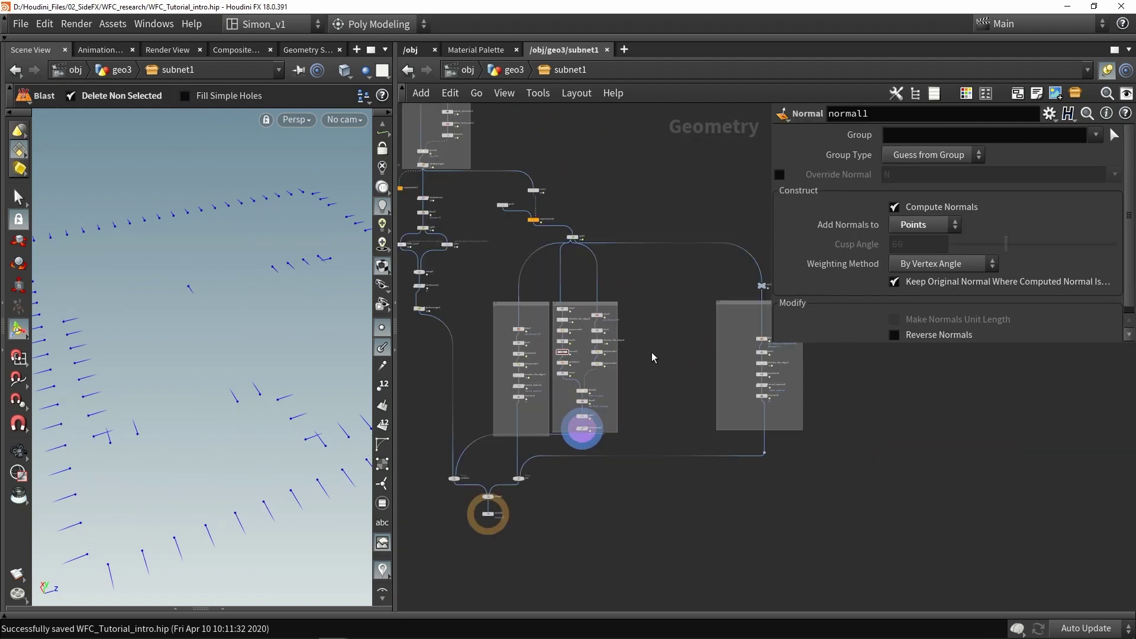
pyautogui.hscroll(2, 615, 375)
pyautogui.hscroll(2, 641, 372)
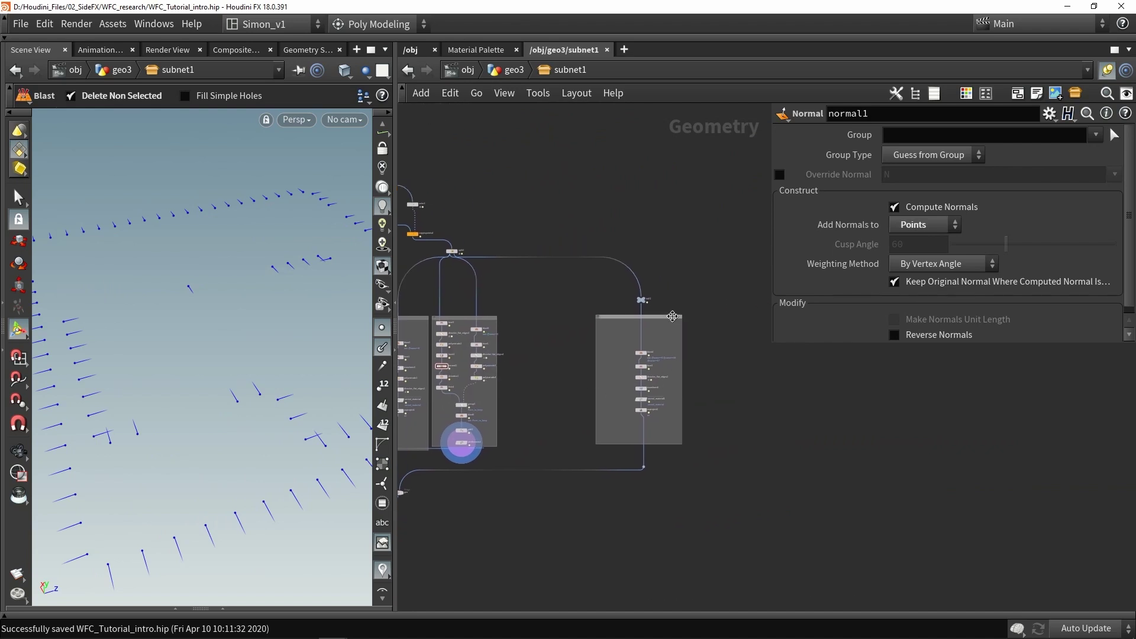
pyautogui.hscroll(2, 681, 340)
pyautogui.scroll(2, 674, 349)
pyautogui.hscroll(2, 650, 345)
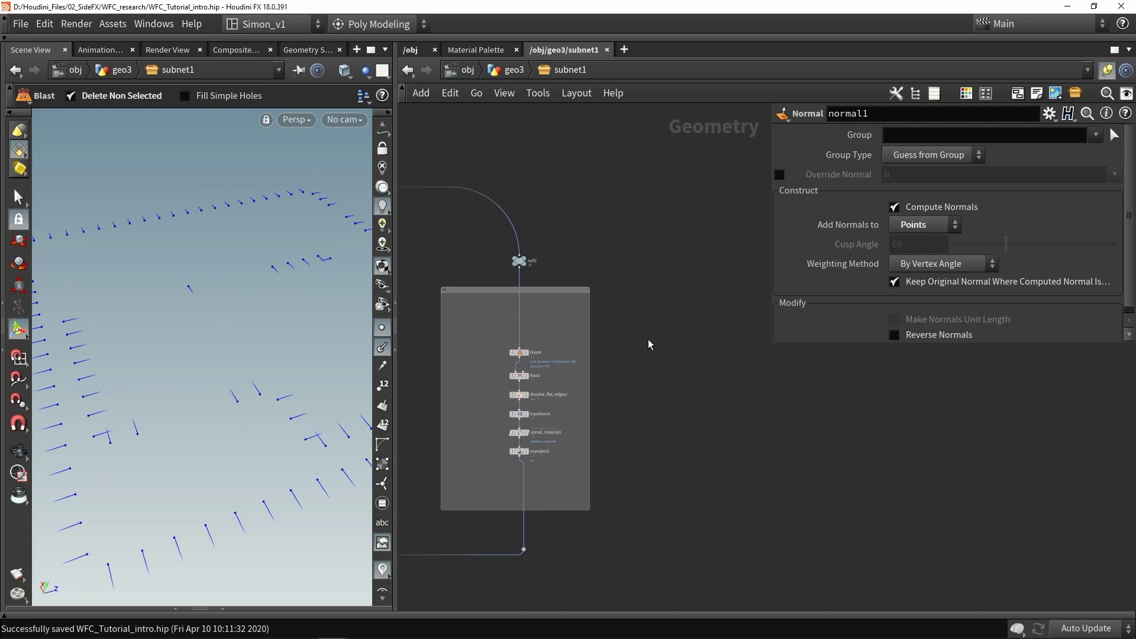
# Display null1's tiled grid output in the viewport
pyautogui.scroll(2, 524, 355)
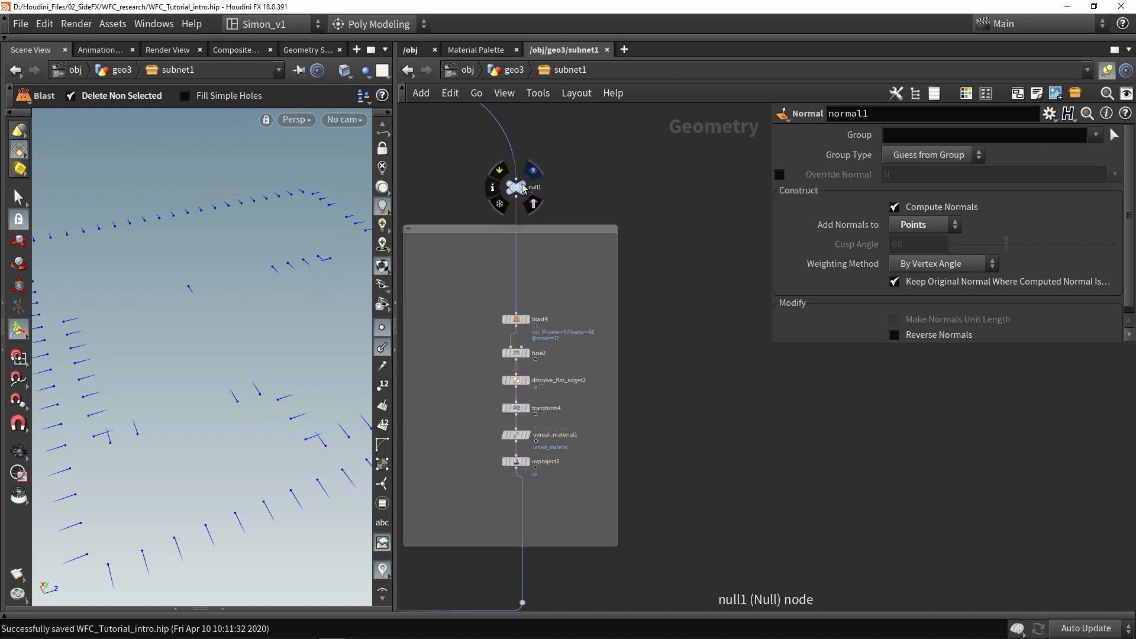
pyautogui.click(531, 187)
pyautogui.click(515, 187)
pyautogui.moveTo(182, 253); pyautogui.dragTo(198, 256)
pyautogui.press('Return')
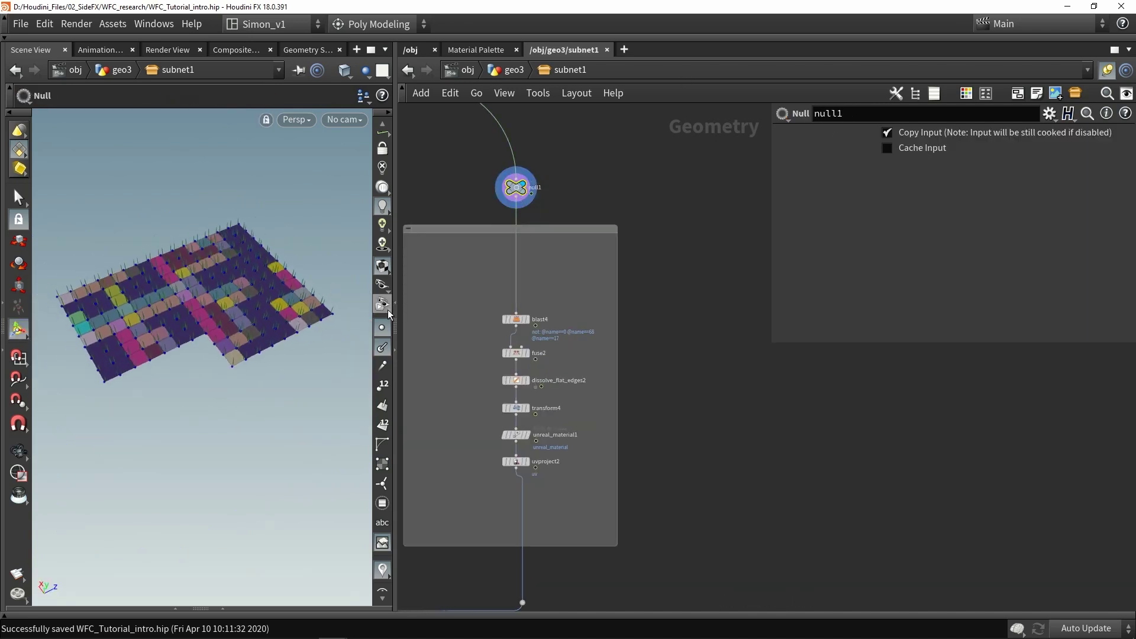
# Move blast4, fuse2 and dissolve_flat_edges2 higher within their box
pyautogui.moveTo(467, 294); pyautogui.dragTo(559, 362)
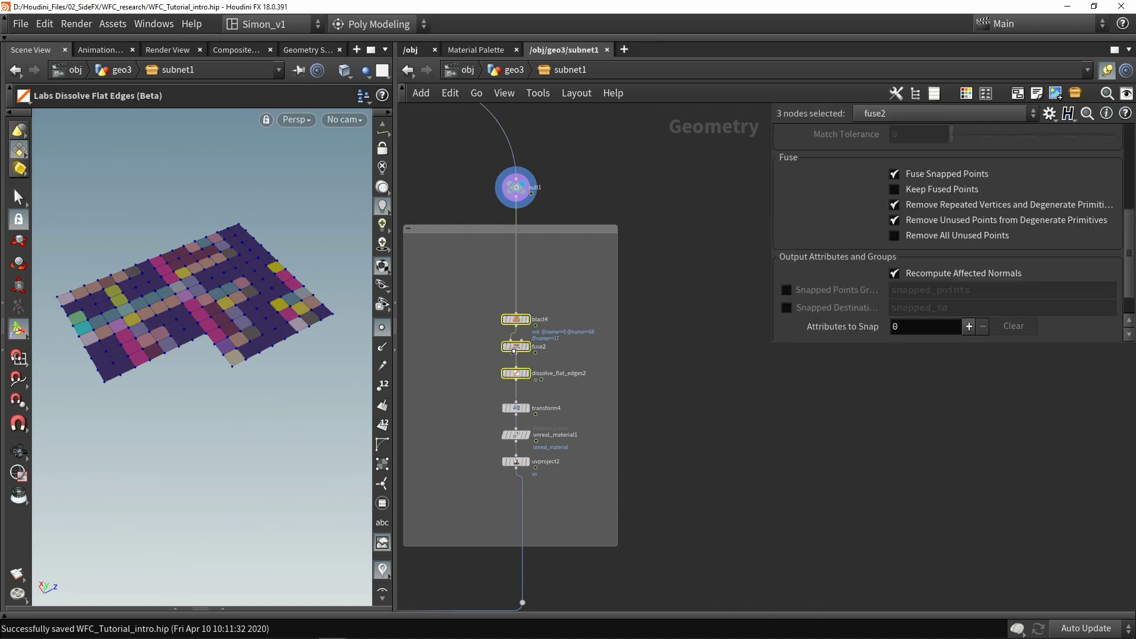
pyautogui.moveTo(516, 327); pyautogui.dragTo(518, 257)
pyautogui.click(527, 318)
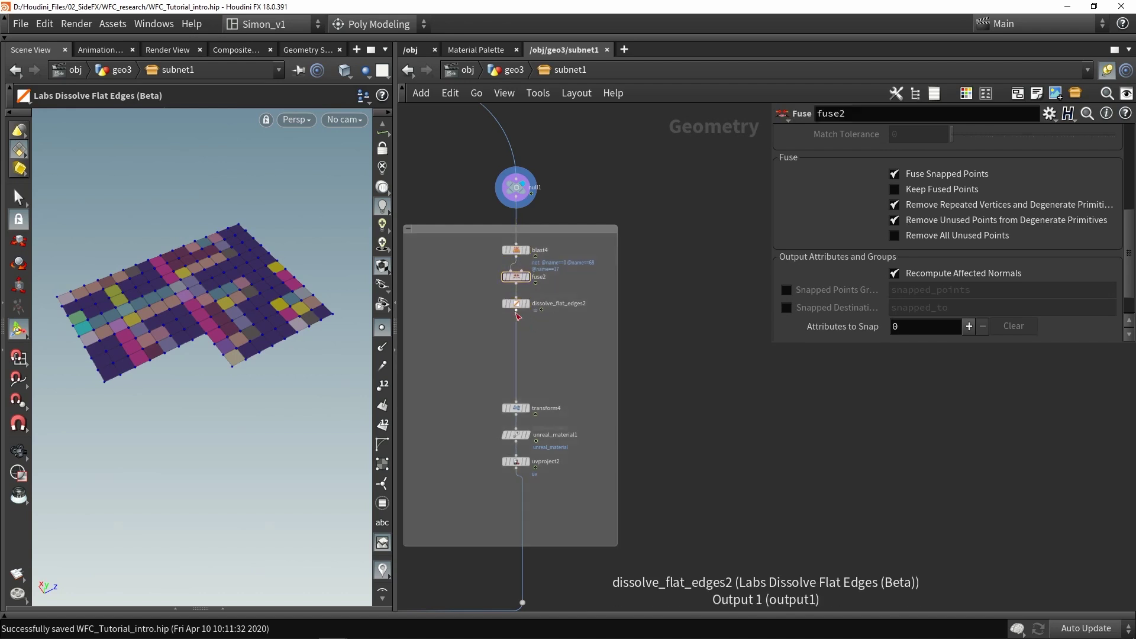
# Display dissolve_flat_edges2's merged flat lava floor shapes and select the node
pyautogui.click(517, 310)
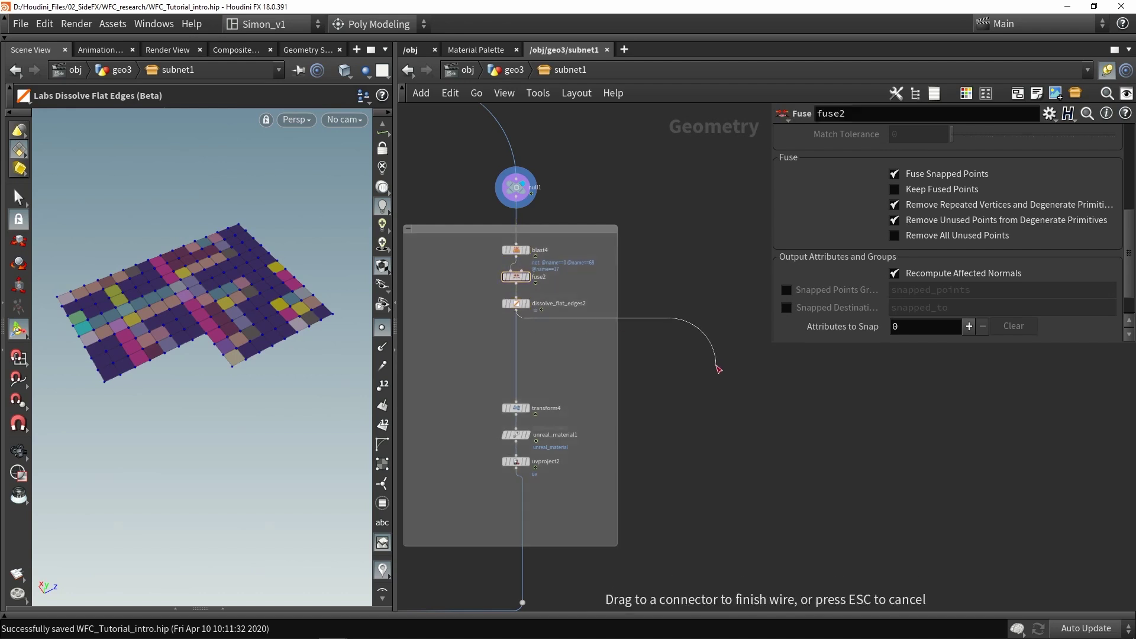
pyautogui.press('Escape')
pyautogui.click(516, 310)
pyautogui.press('Escape')
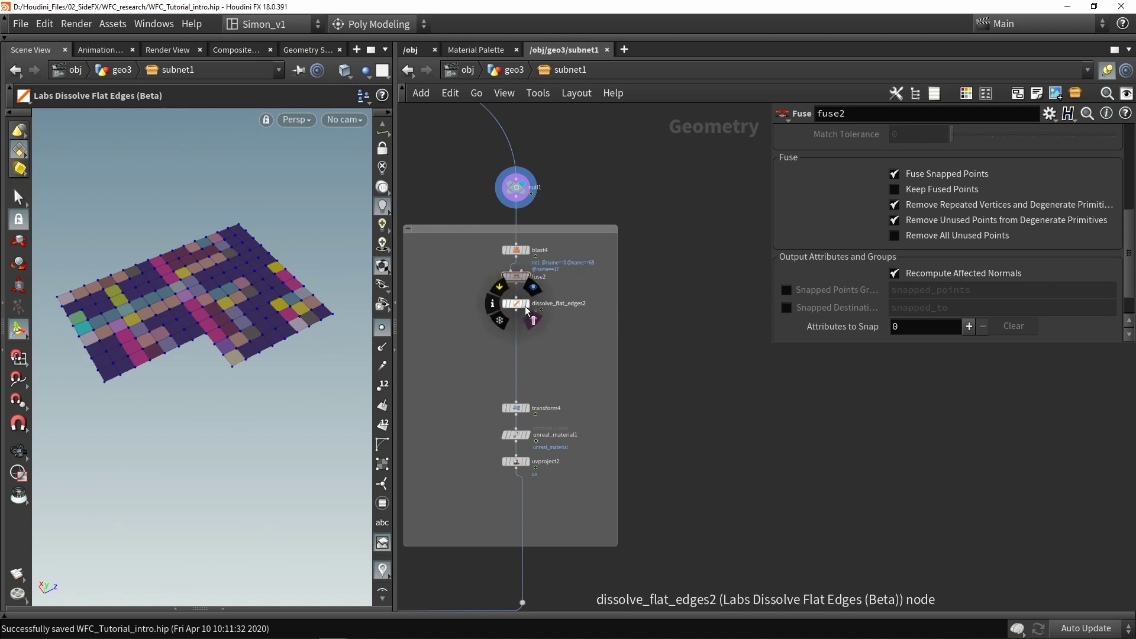
pyautogui.click(527, 304)
pyautogui.click(518, 308)
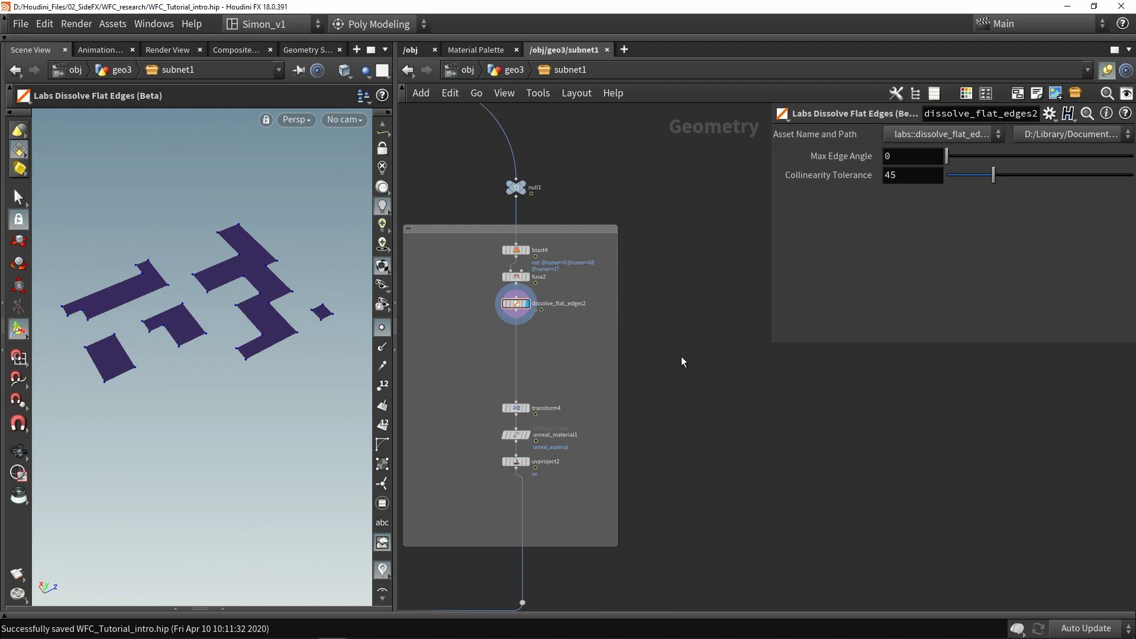
# Add polyextrude5 fed by dissolve_flat_edges2 and save the scene
pyautogui.press('Tab')
pyautogui.write('ext')
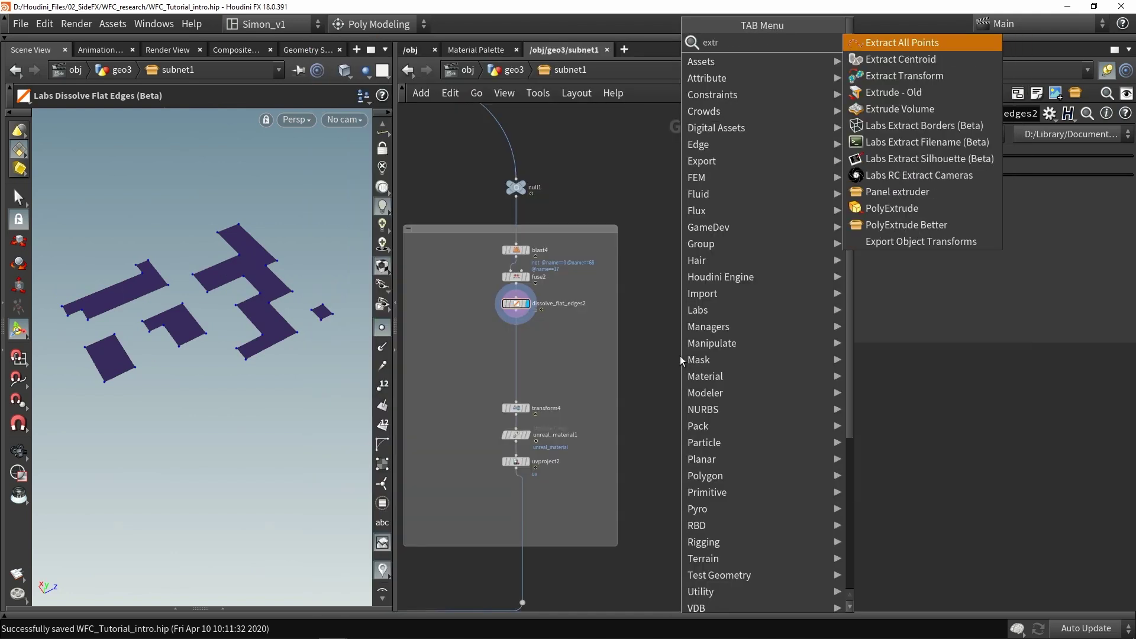
pyautogui.click(891, 208)
pyautogui.click(733, 343)
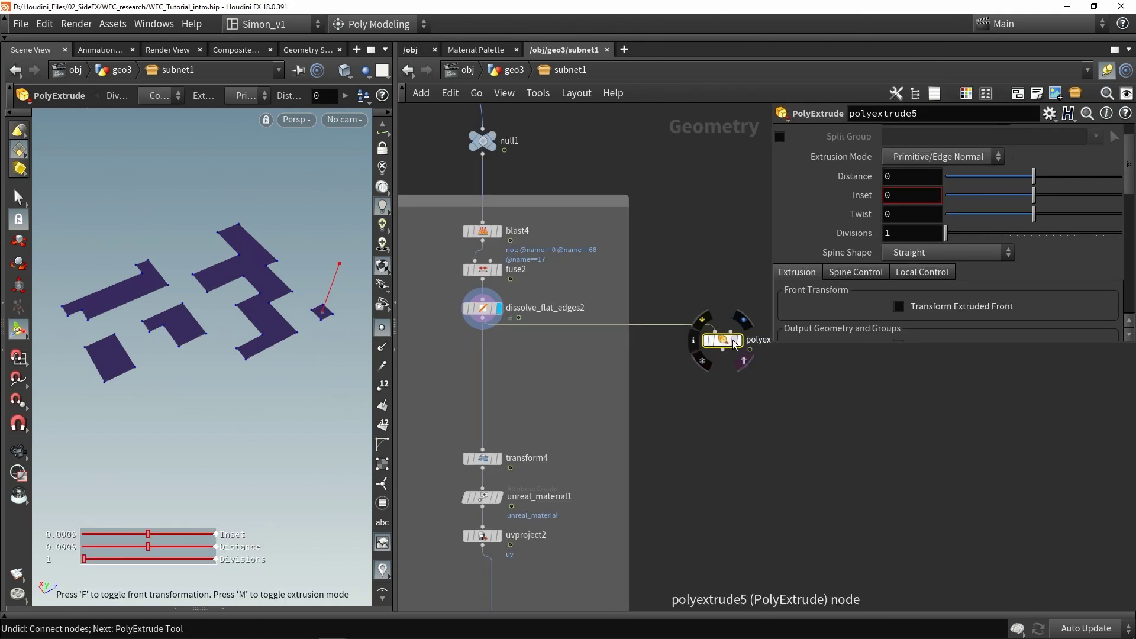
pyautogui.hotkey('ctrl', 's')
# Set the extrusion Distance to -5 and view the walls in wireframe
pyautogui.scroll(2, 724, 346)
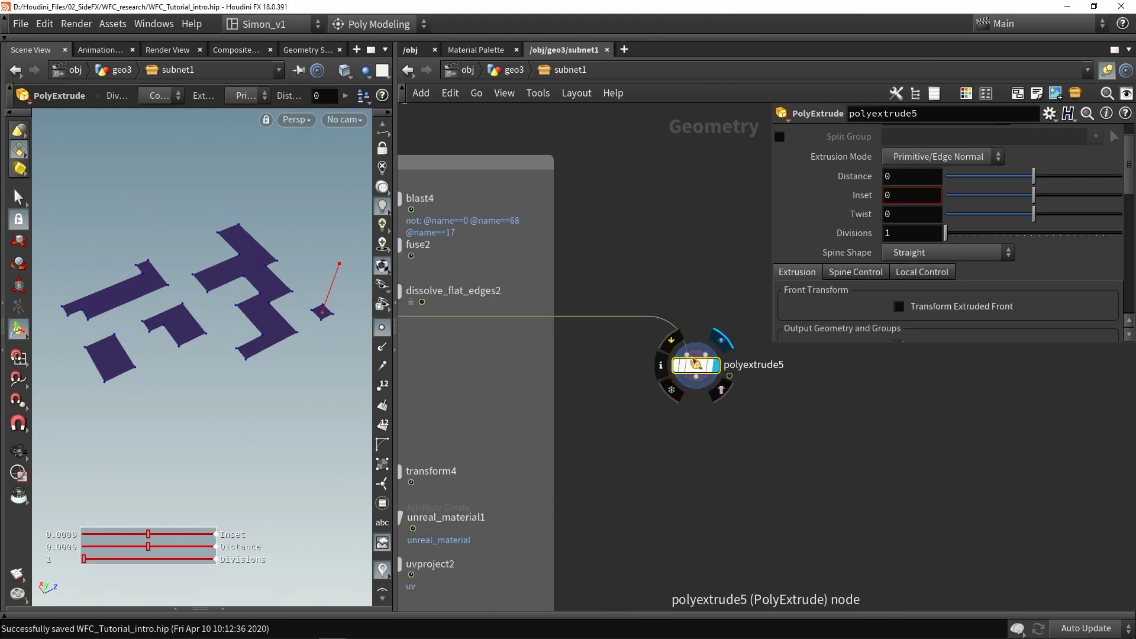
pyautogui.write('-5')
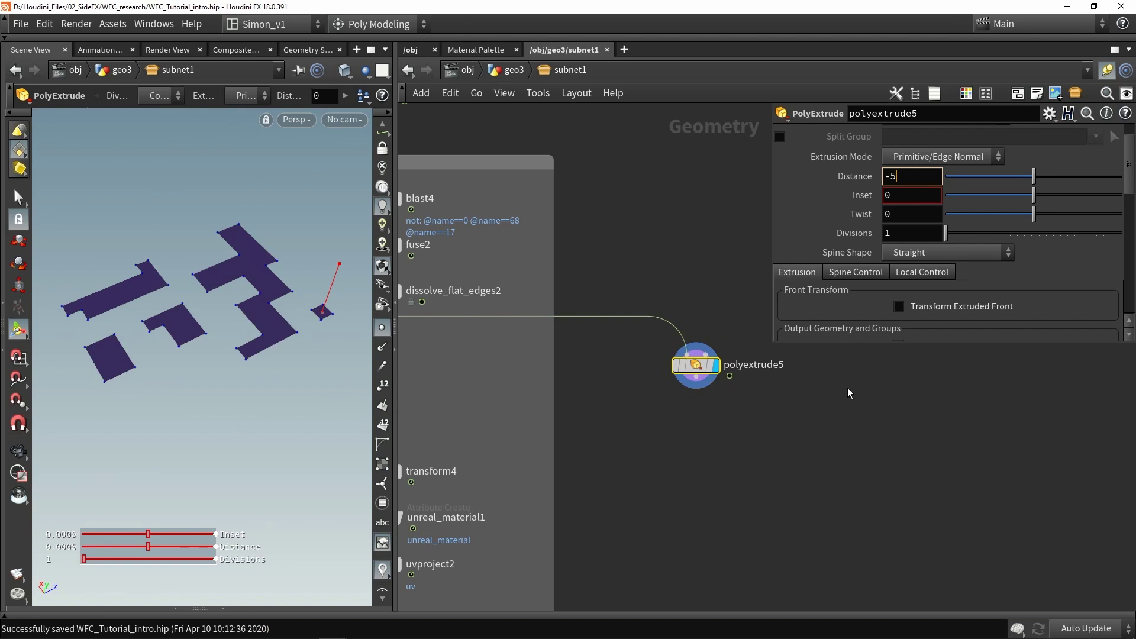
pyautogui.press('Return')
pyautogui.press('Escape')
pyautogui.moveTo(289, 335); pyautogui.dragTo(284, 290)
pyautogui.press('Return')
pyautogui.press('Escape')
pyautogui.press('Return')
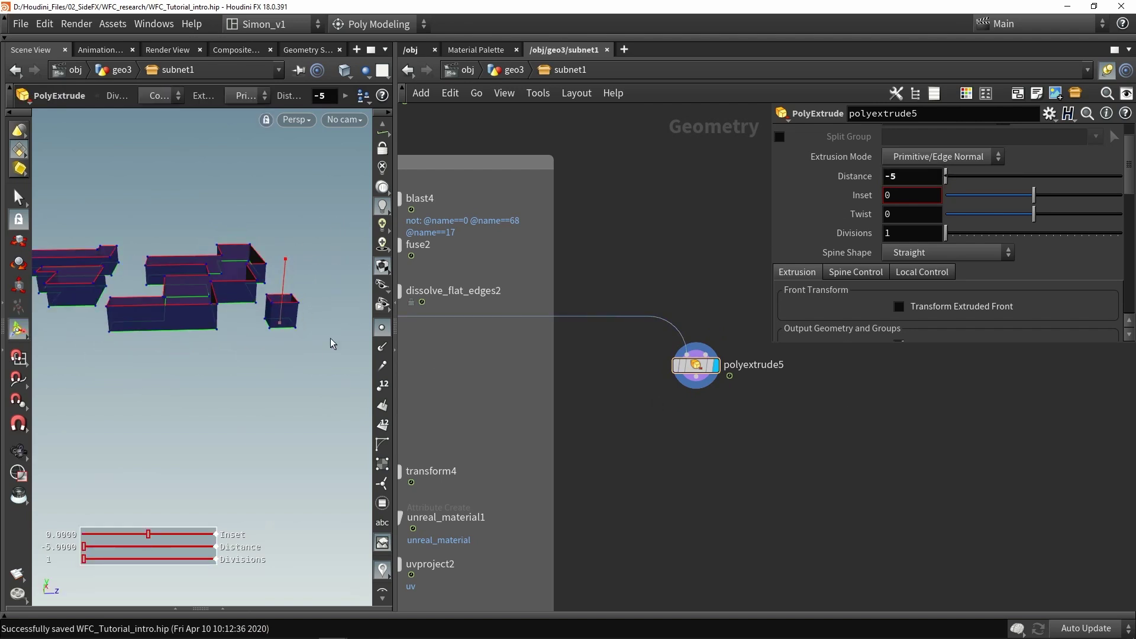
pyautogui.moveTo(762, 461); pyautogui.dragTo(773, 420, button='middle')
pyautogui.moveTo(237, 367)
pyautogui.mouseDown()
pyautogui.moveTo(254, 331)
pyautogui.moveTo(264, 339)
pyautogui.mouseUp()
pyautogui.press('w')
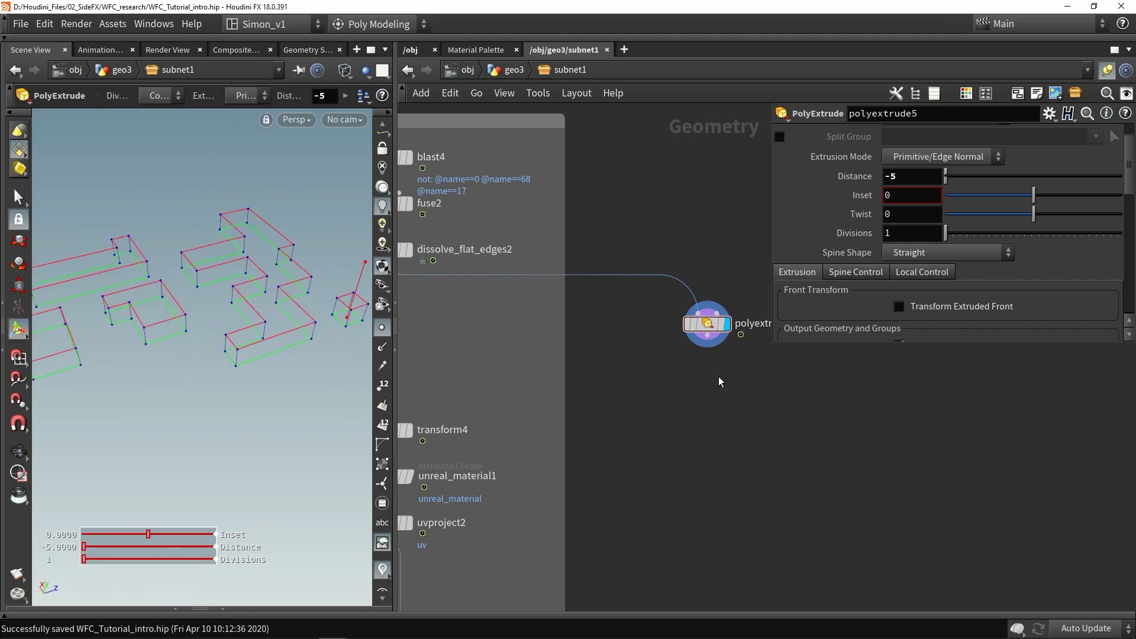
# Insert a resample1 node on the wire above polyextrude5
pyautogui.press('Tab')
pyautogui.write('res')
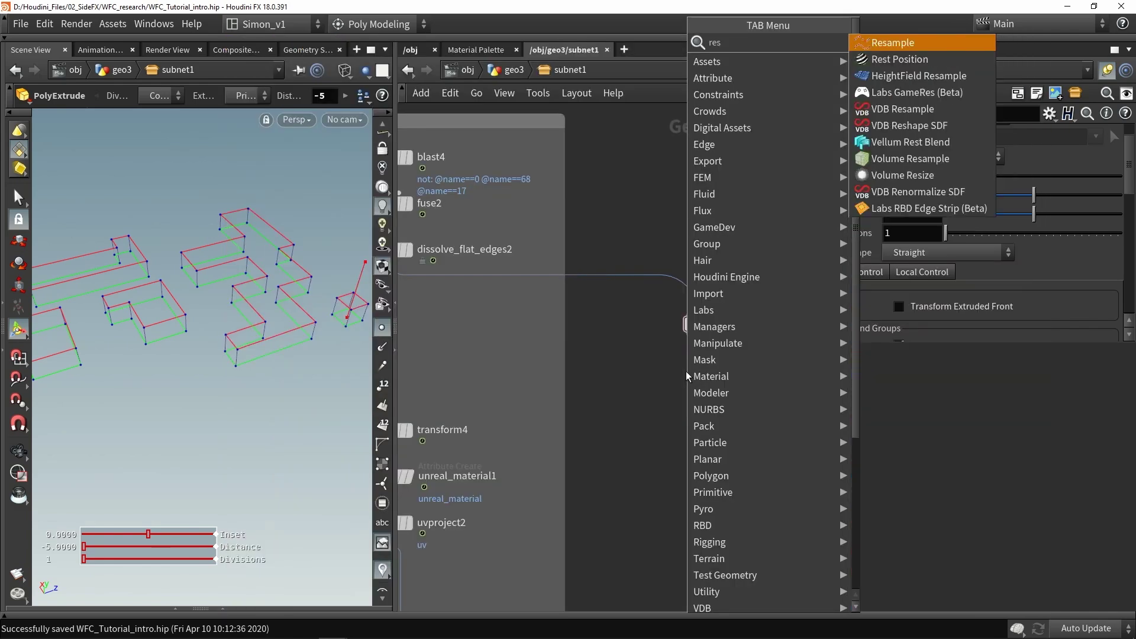
pyautogui.click(894, 52)
pyautogui.click(686, 289)
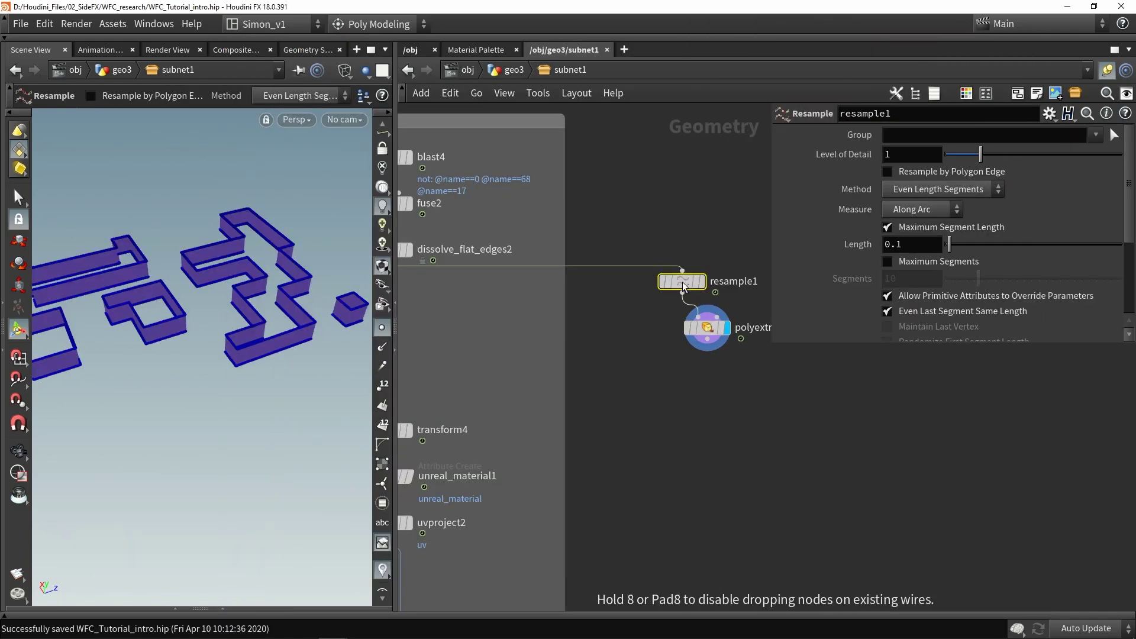
pyautogui.moveTo(686, 284); pyautogui.dragTo(704, 285)
pyautogui.press('w')
pyautogui.moveTo(261, 311); pyautogui.dragTo(264, 355)
pyautogui.press('w')
# Set resample1's Length to 5 and enable Resample by Polygon Edge
pyautogui.scroll(5, 231, 320)
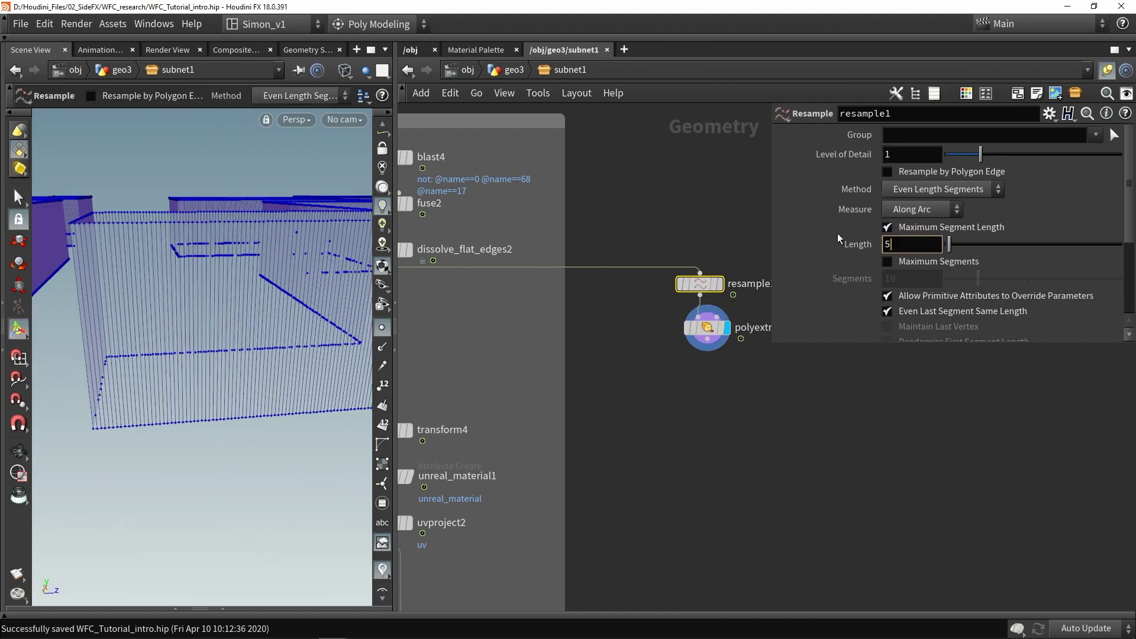
pyautogui.press('Return')
pyautogui.press('Escape')
pyautogui.moveTo(291, 320)
pyautogui.mouseDown()
pyautogui.moveTo(297, 278)
pyautogui.moveTo(301, 337)
pyautogui.mouseUp()
pyautogui.scroll(-5, 301, 337)
pyautogui.press('Return')
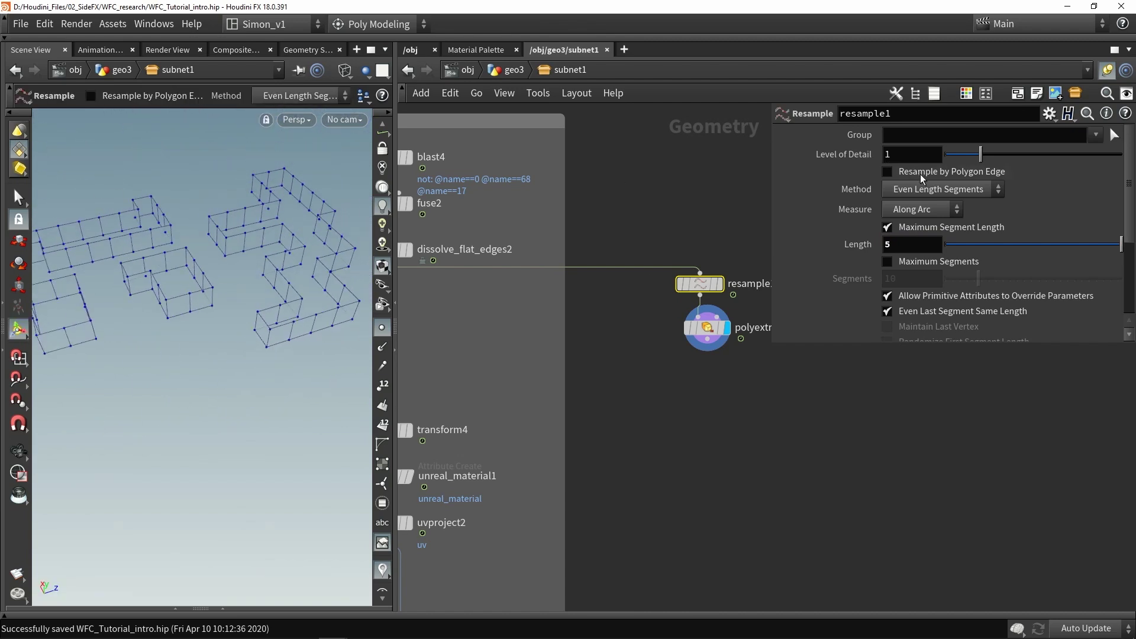
pyautogui.click(924, 173)
pyautogui.moveTo(274, 291); pyautogui.dragTo(307, 307)
pyautogui.scroll(3, 697, 388)
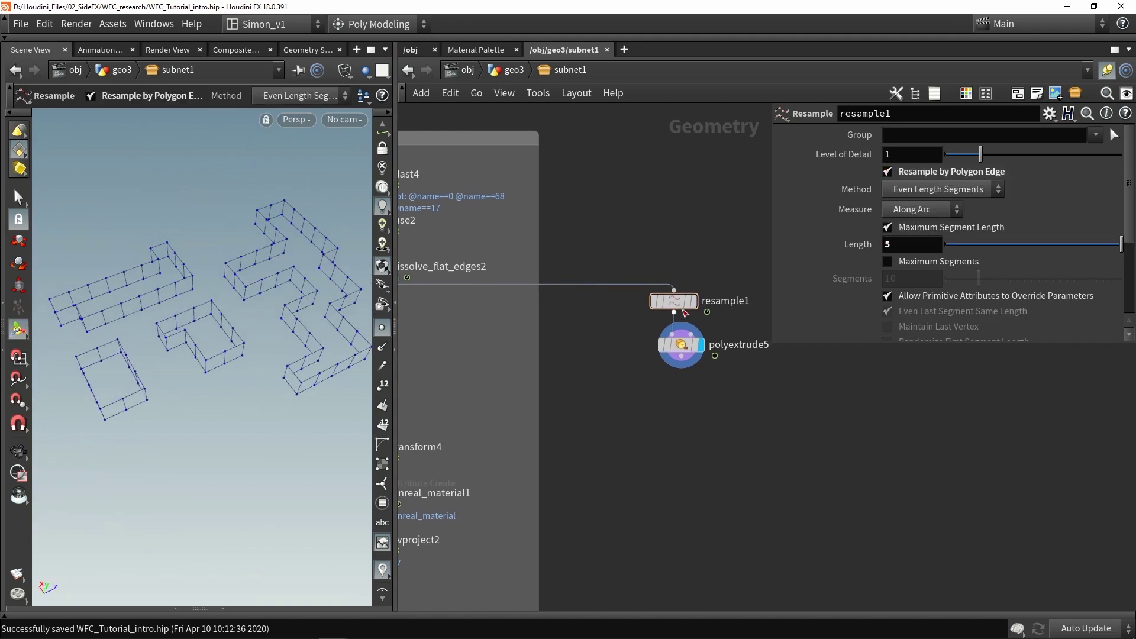
# Bypass resample1 and select polyextrude5
pyautogui.click(633, 296)
pyautogui.click(673, 403)
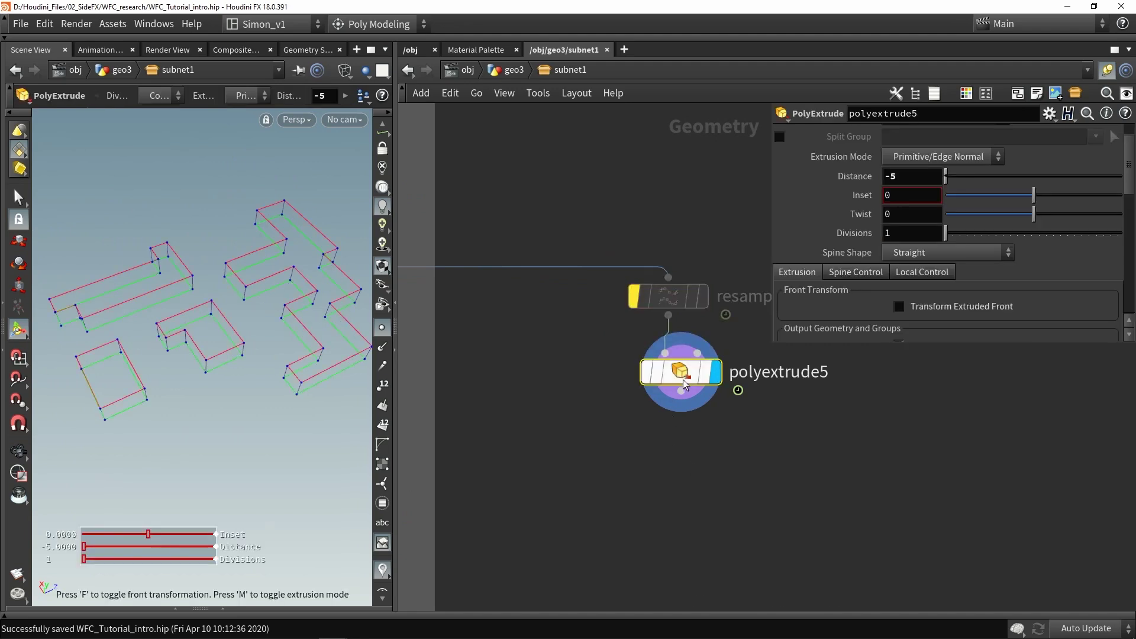
pyautogui.press('Tab')
# Add divide1 below polyextrude5 and display its output
pyautogui.write('div')
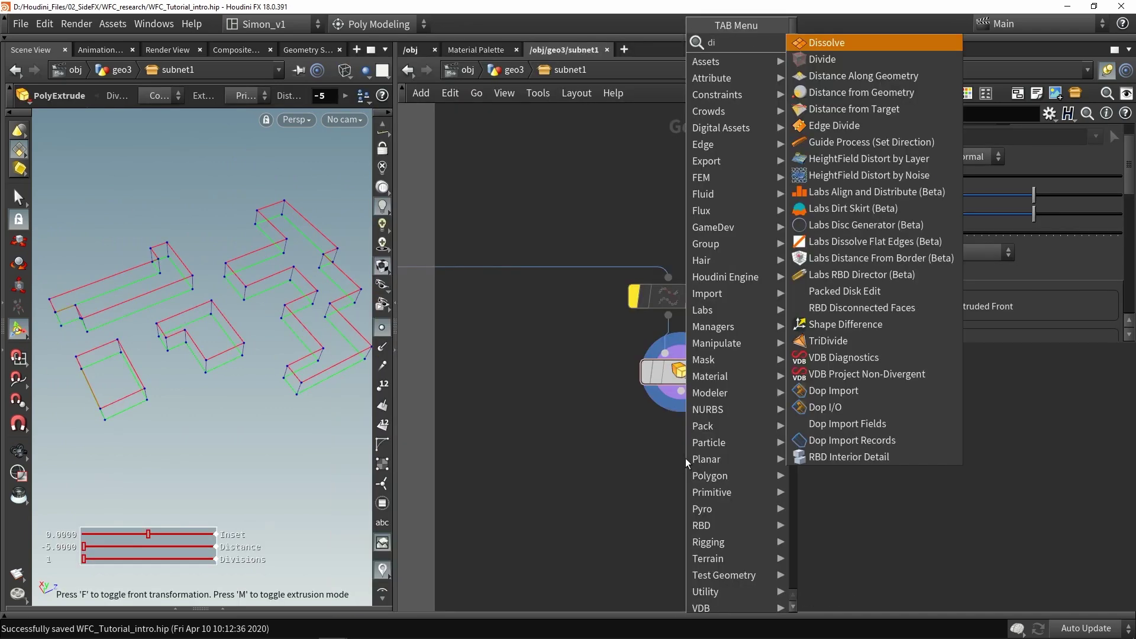
pyautogui.click(826, 50)
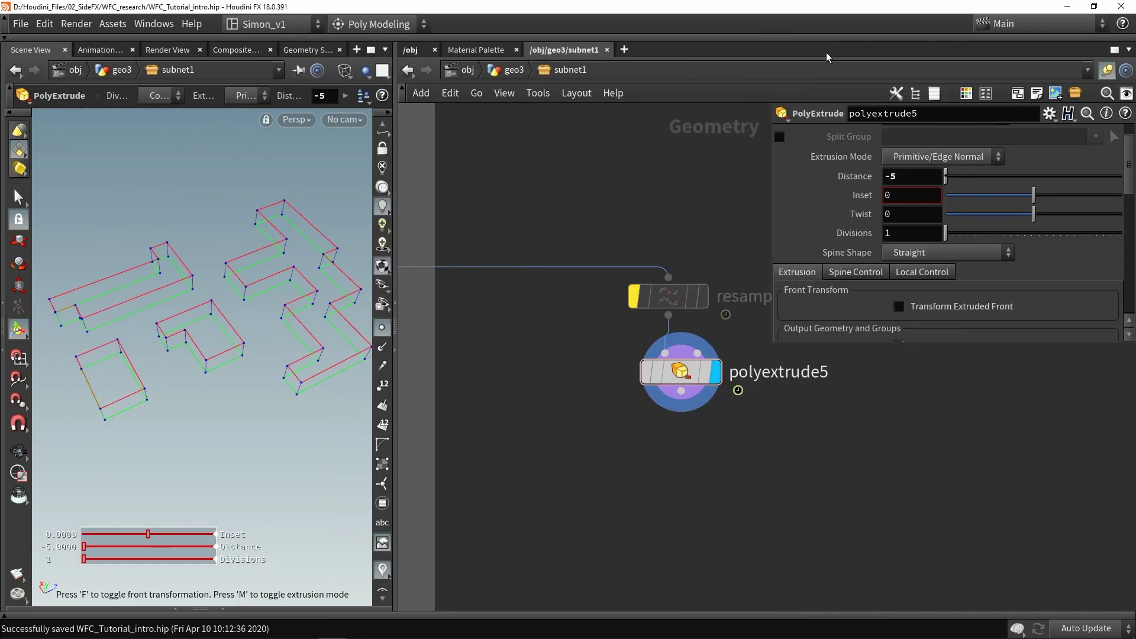
pyautogui.click(681, 442)
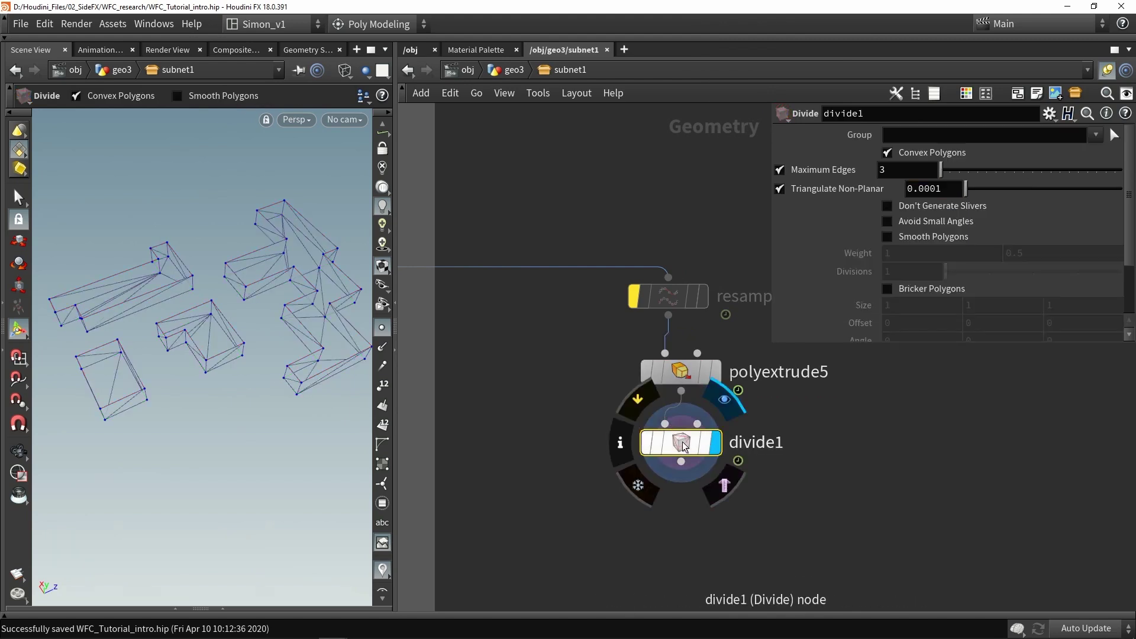
pyautogui.click(716, 443)
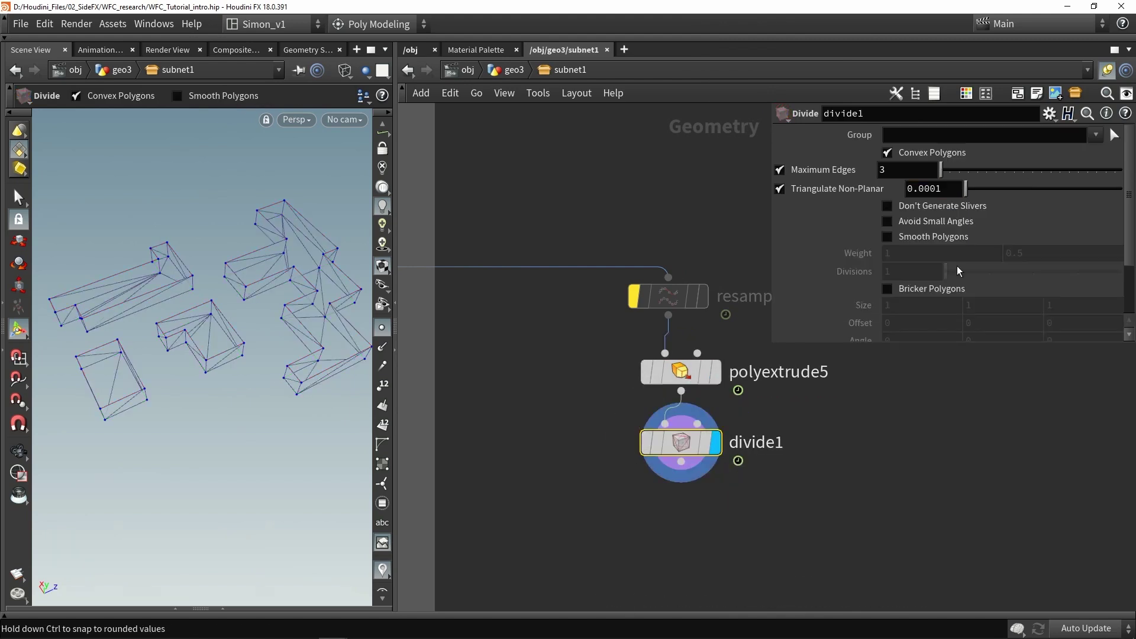
# Enable Bricker Polygons at Size 5 5 5 and turn off Convex Polygons on divide1
pyautogui.click(912, 289)
pyautogui.click(923, 152)
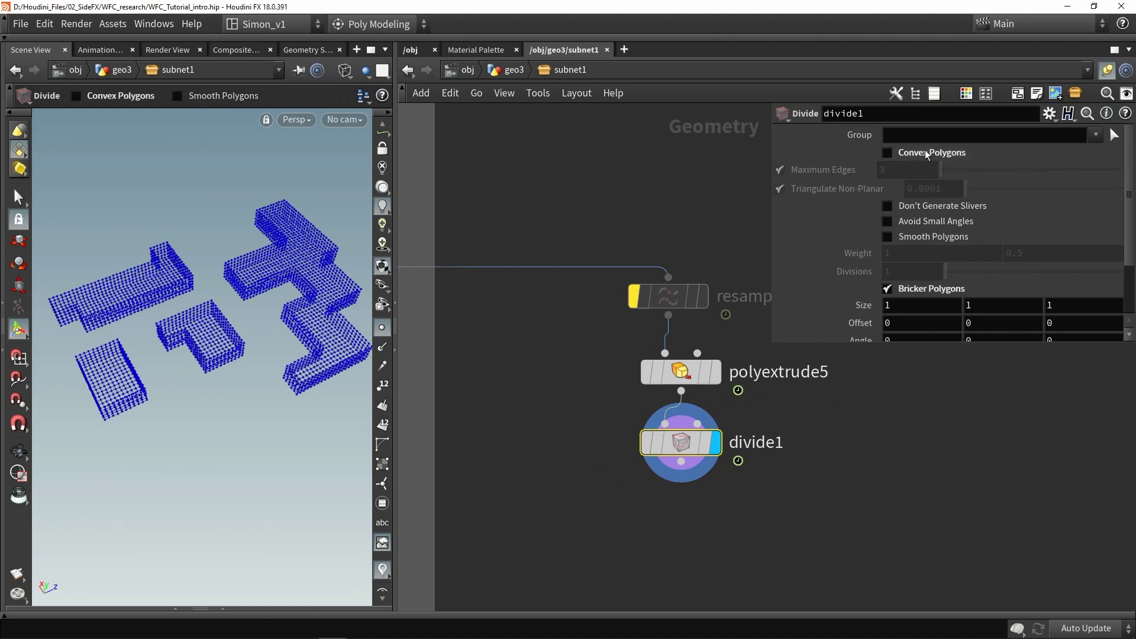
pyautogui.click(914, 304)
pyautogui.press('Tab')
pyautogui.write('5')
pyautogui.press('Tab')
pyautogui.write('5')
pyautogui.press('Return')
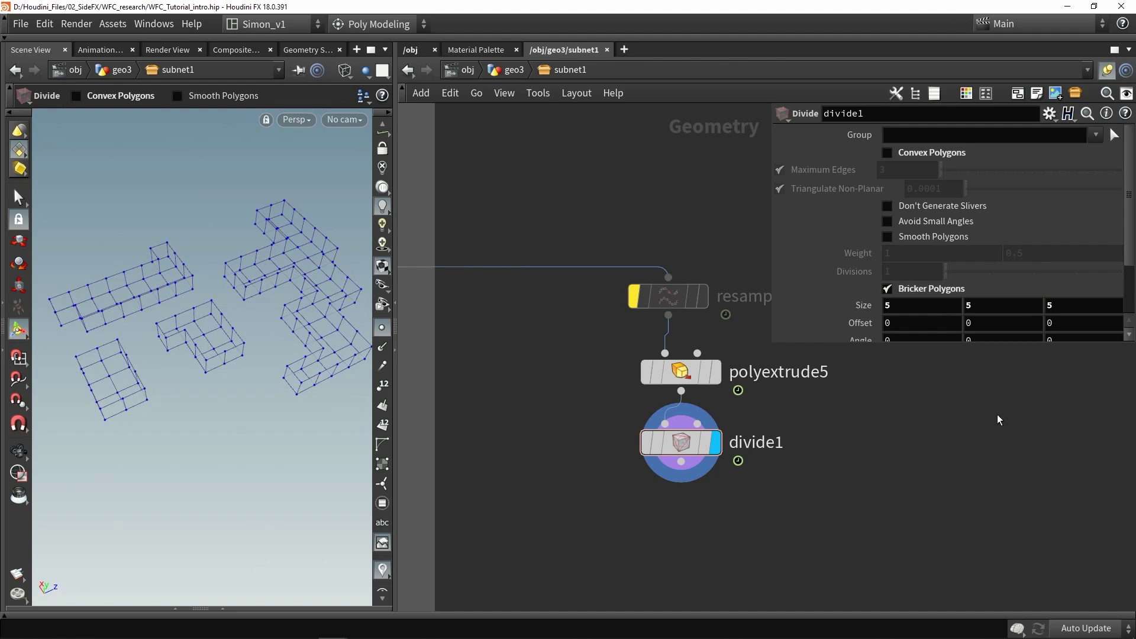
pyautogui.press('Escape')
pyautogui.moveTo(308, 396)
pyautogui.mouseDown()
pyautogui.moveTo(271, 380)
pyautogui.moveTo(283, 433)
pyautogui.moveTo(274, 406)
pyautogui.moveTo(256, 398)
pyautogui.moveTo(329, 380)
pyautogui.moveTo(248, 398)
pyautogui.moveTo(264, 426)
pyautogui.moveTo(261, 390)
pyautogui.mouseUp()
pyautogui.press('w')
pyautogui.press('w')
pyautogui.press('Return')
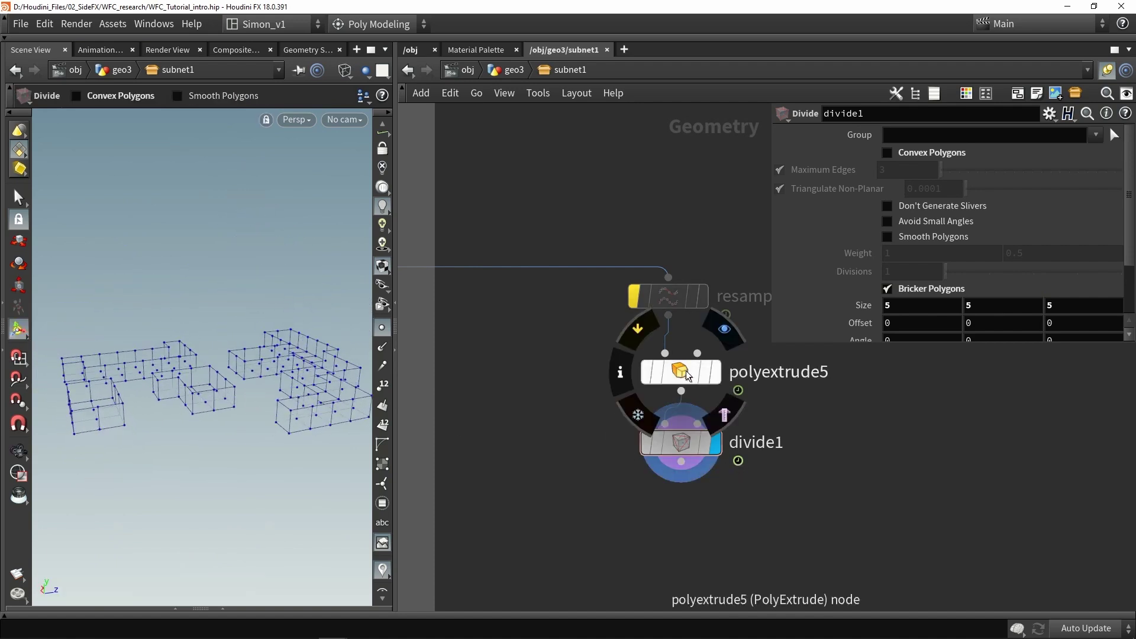
# Turn off Output Front on polyextrude5 and save WFC_Tutorial_intro.hip
pyautogui.click(683, 375)
pyautogui.scroll(-3, 903, 280)
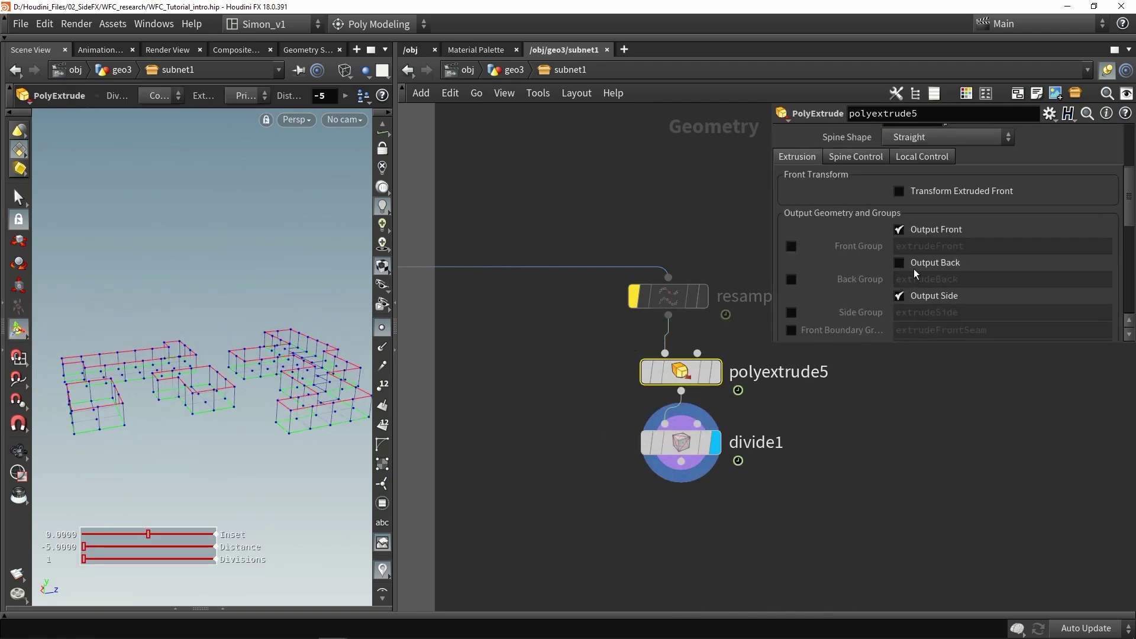
pyautogui.click(926, 231)
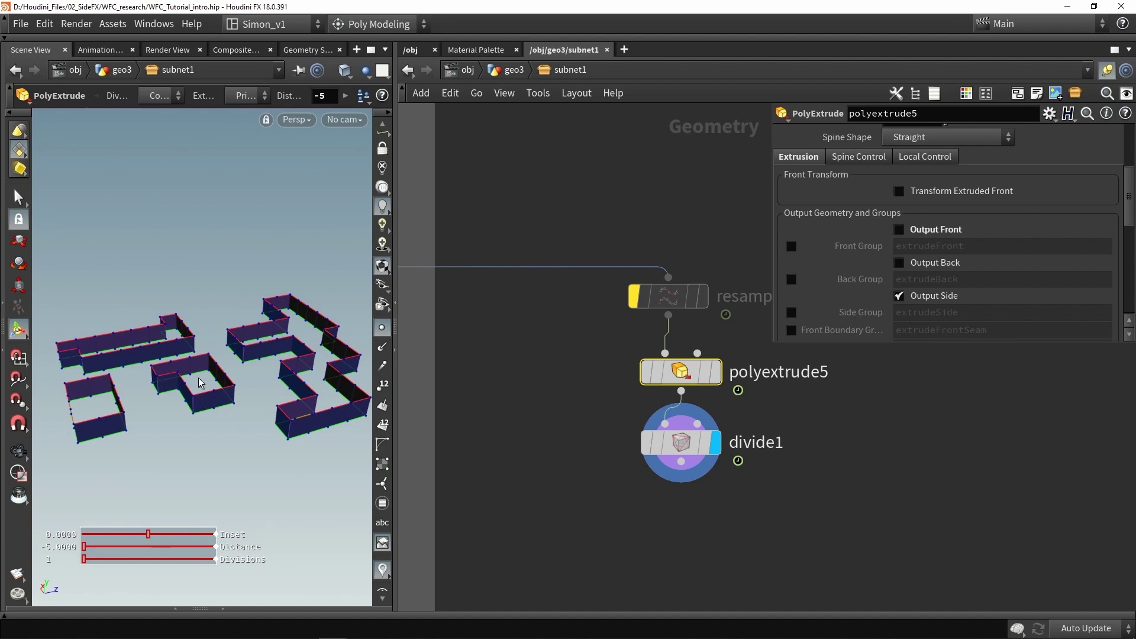
pyautogui.moveTo(599, 502); pyautogui.dragTo(579, 408, button='middle')
pyautogui.hotkey('ctrl', 's')
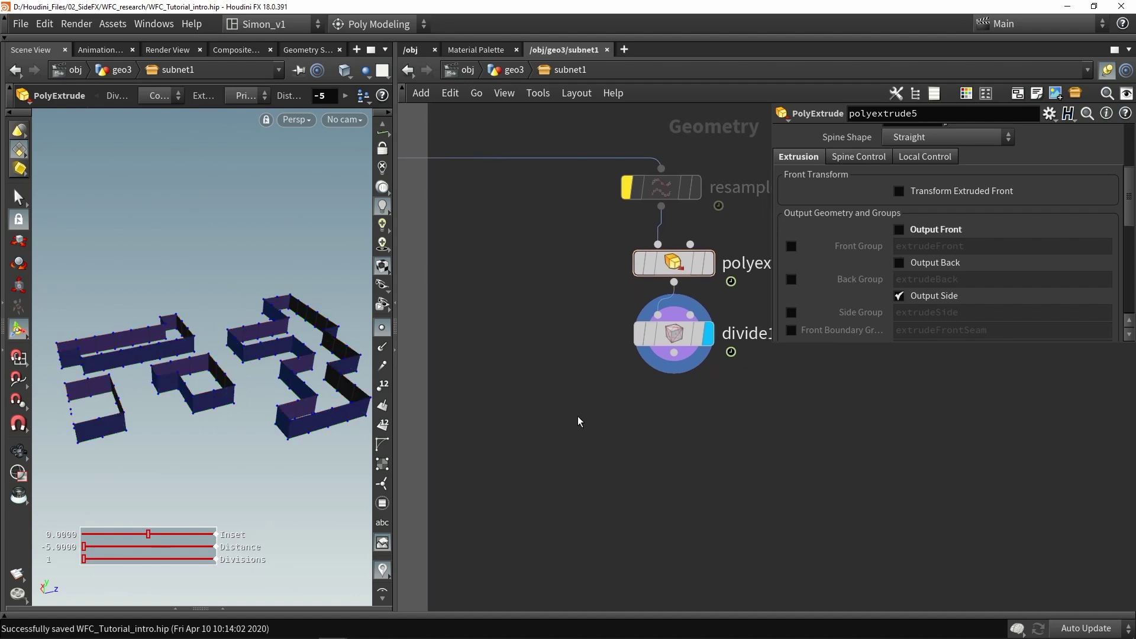
pyautogui.scroll(-8, 601, 410)
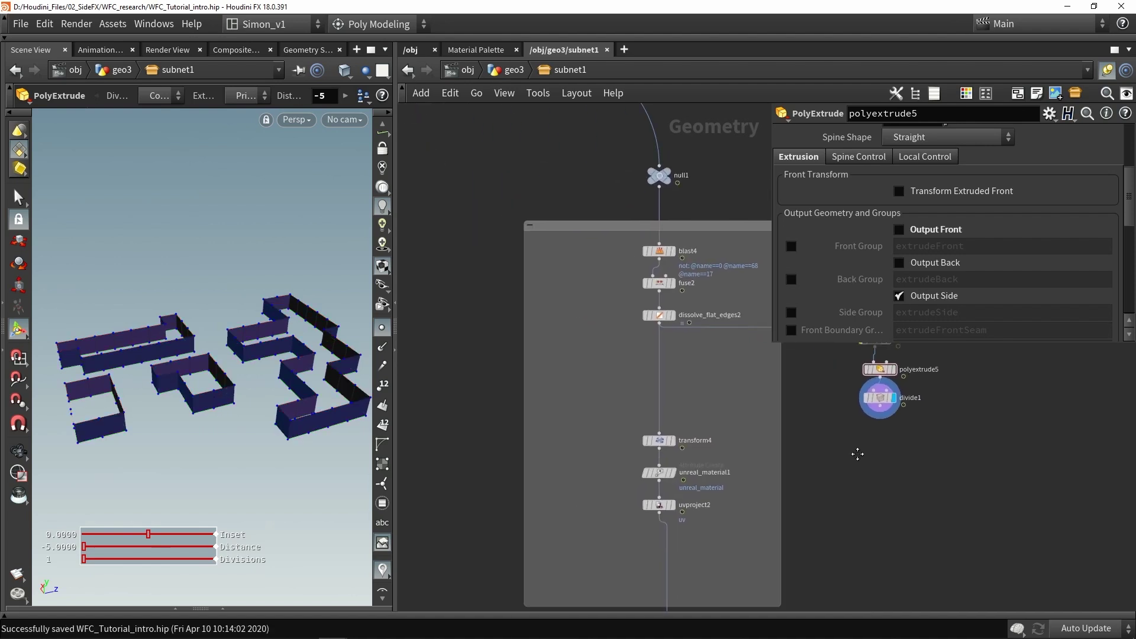
# Paste a copy of the facet, normal, primitive and fuse cleanup chain
pyautogui.scroll(3, 601, 473)
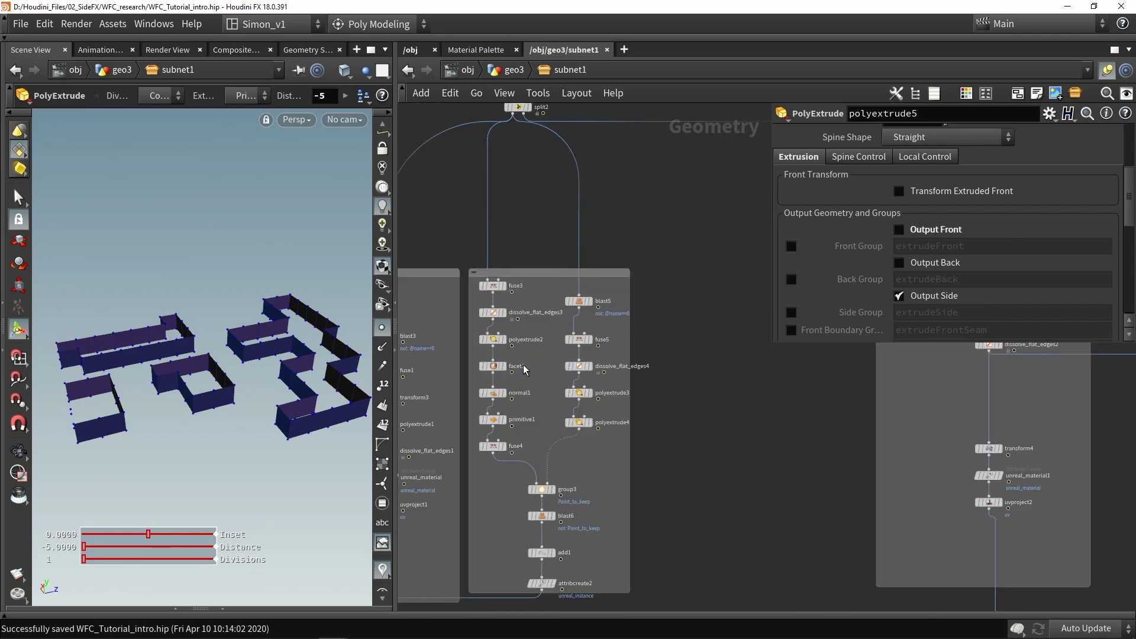
pyautogui.scroll(2, 494, 354)
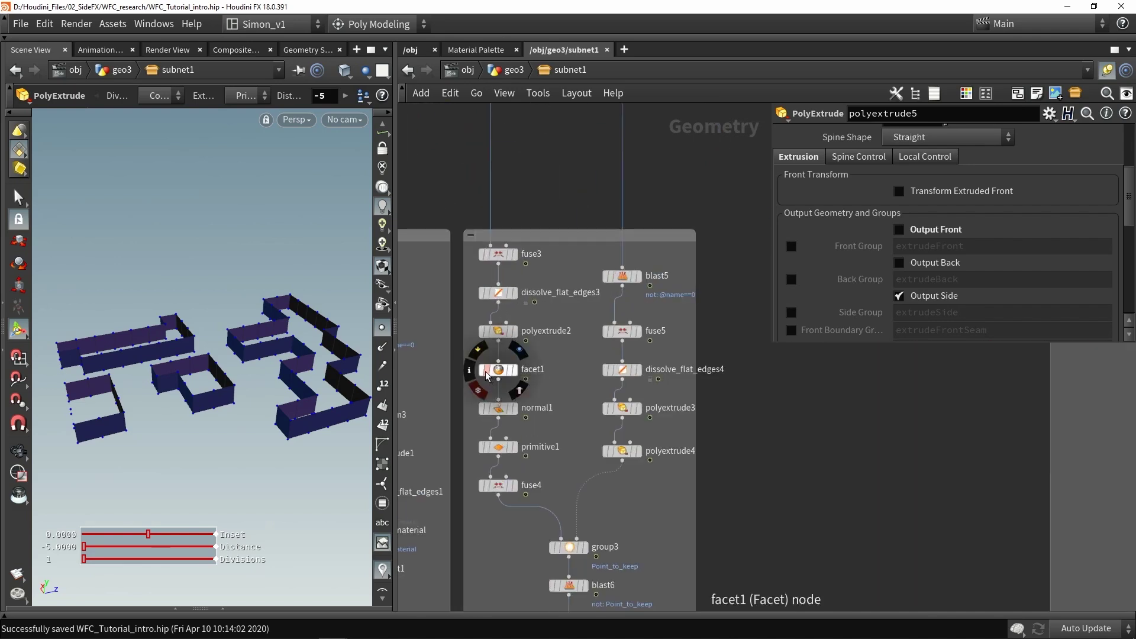
pyautogui.click(498, 447)
pyautogui.moveTo(563, 484); pyautogui.dragTo(483, 363)
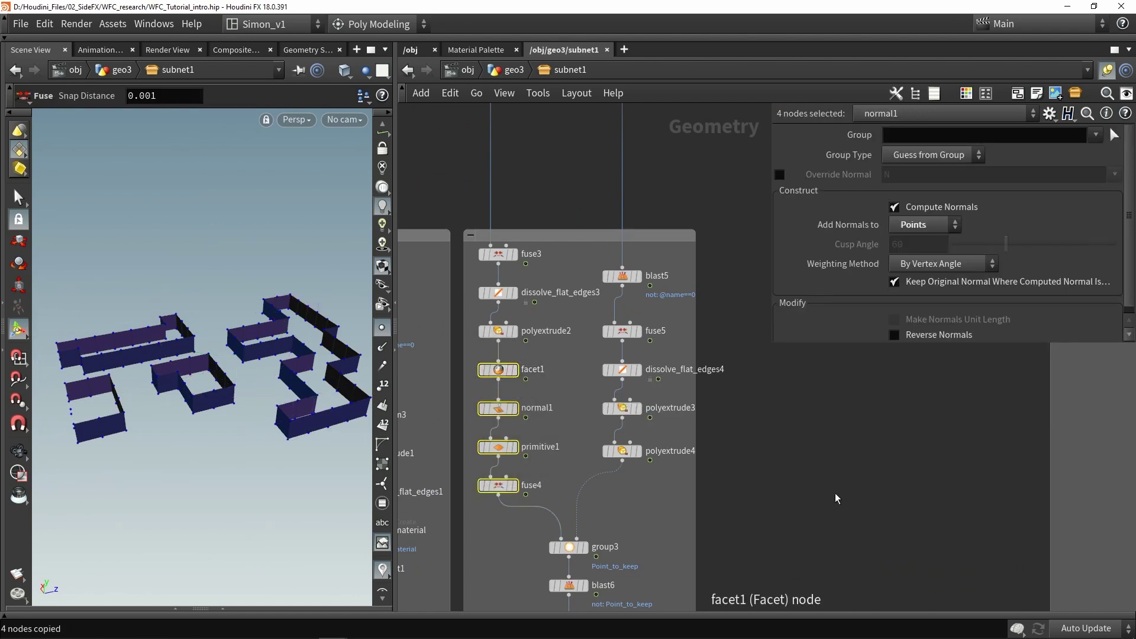
pyautogui.scroll(-3, 710, 384)
pyautogui.scroll(2, 893, 406)
pyautogui.hotkey('ctrl', 'v')
# Wire divide1 into facet2, line up the pasted nodes, and display fuse6
pyautogui.scroll(3, 888, 419)
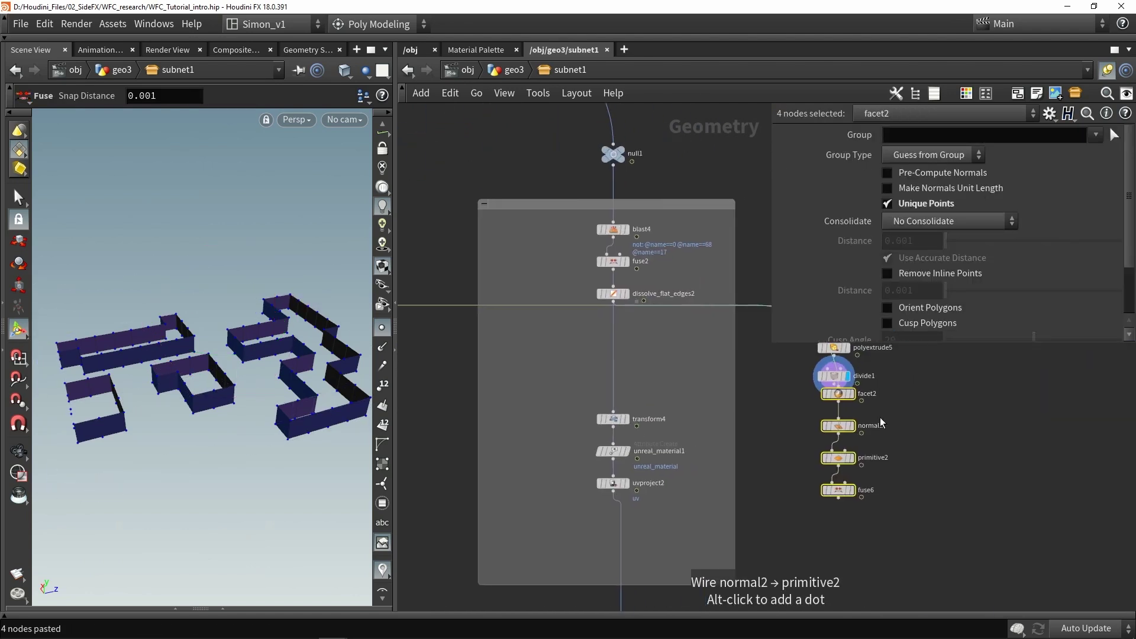
pyautogui.moveTo(824, 397); pyautogui.dragTo(773, 448)
pyautogui.click(774, 449)
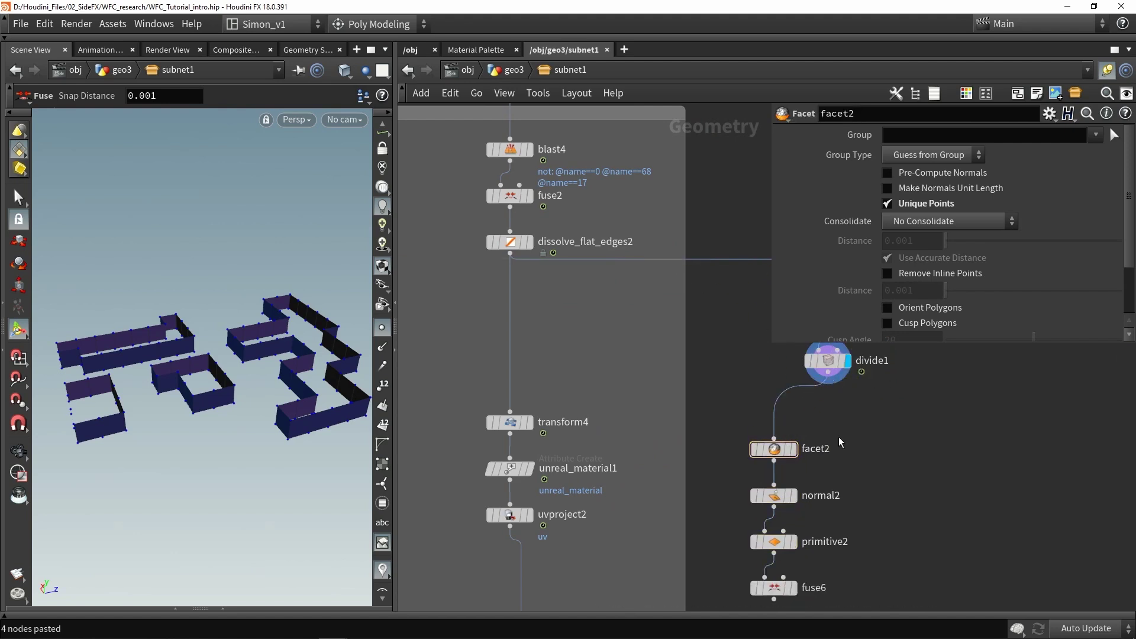
pyautogui.moveTo(829, 378); pyautogui.dragTo(773, 314, button='middle')
pyautogui.moveTo(825, 547); pyautogui.dragTo(791, 360)
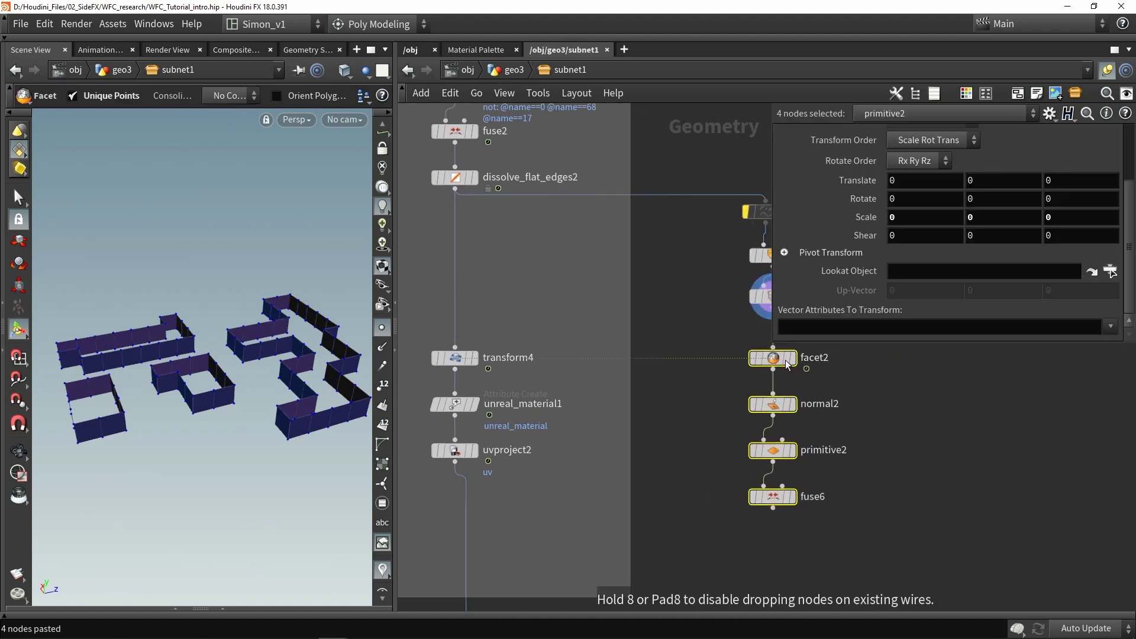
pyautogui.moveTo(260, 354); pyautogui.dragTo(235, 339)
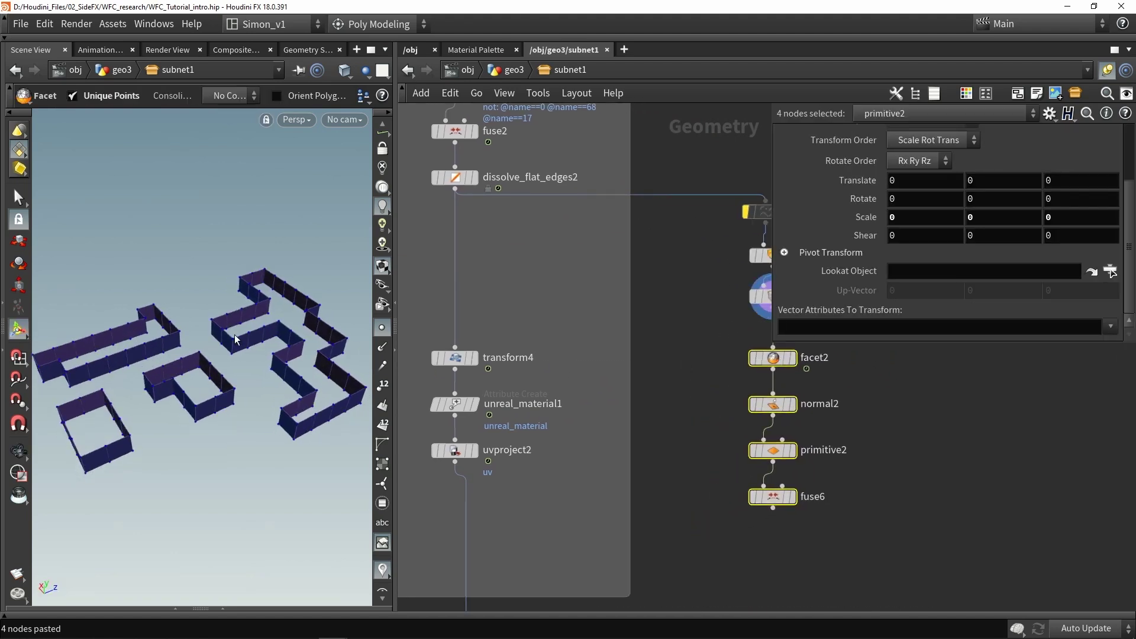
pyautogui.scroll(2, 783, 494)
pyautogui.click(792, 497)
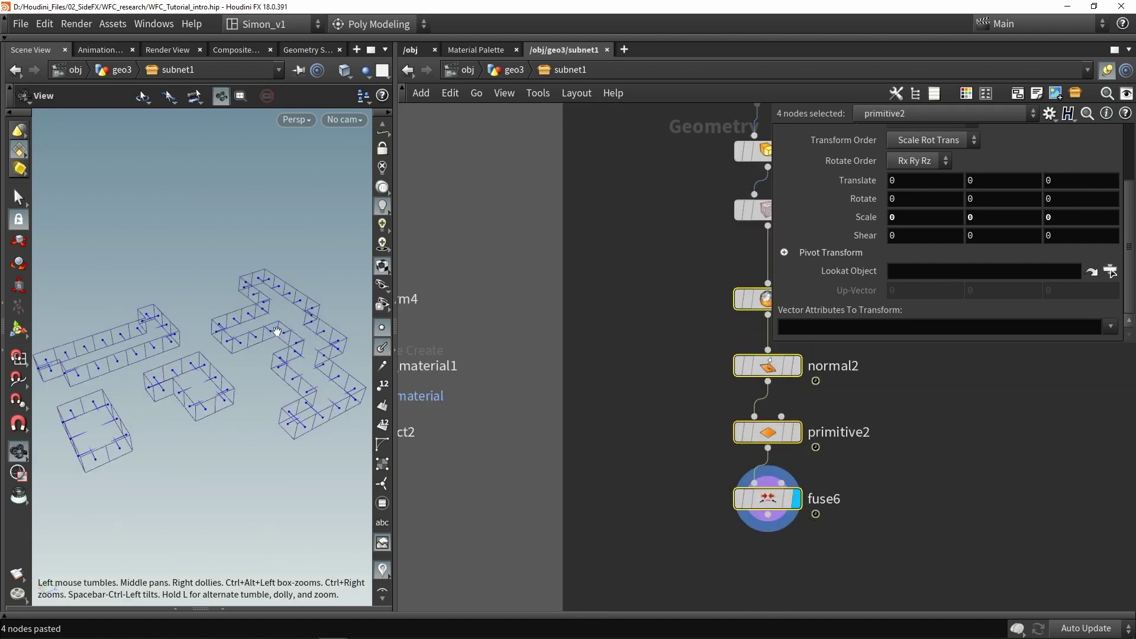
pyautogui.moveTo(282, 338); pyautogui.dragTo(227, 346)
pyautogui.scroll(-6, 553, 388)
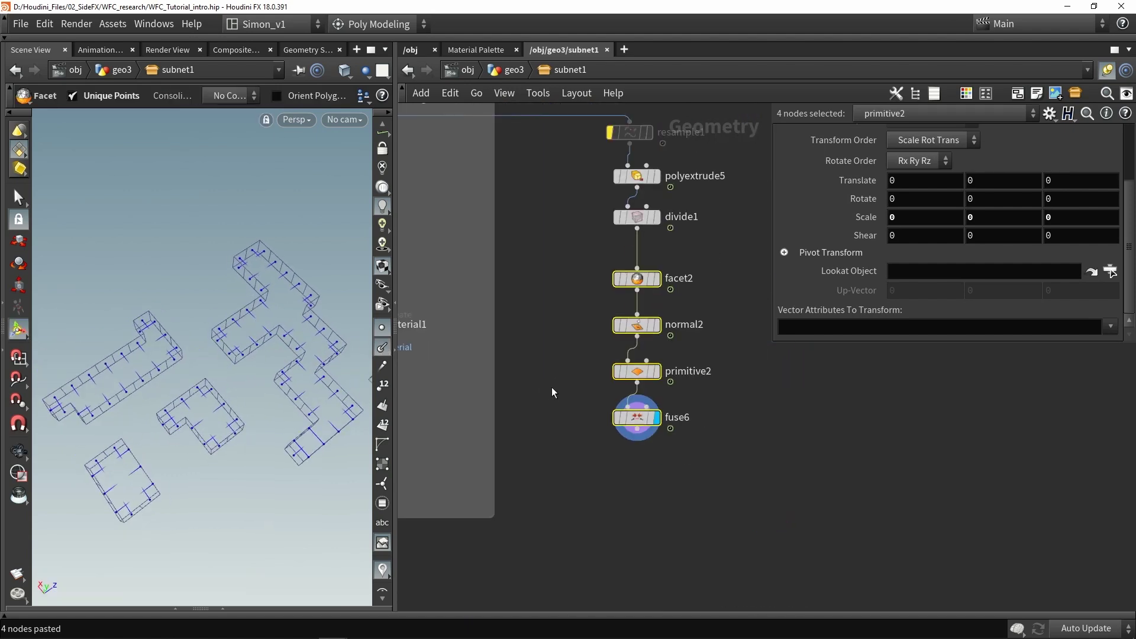
# Copy add1 and attribcreate2 and paste them directly under fuse6
pyautogui.scroll(3, 456, 423)
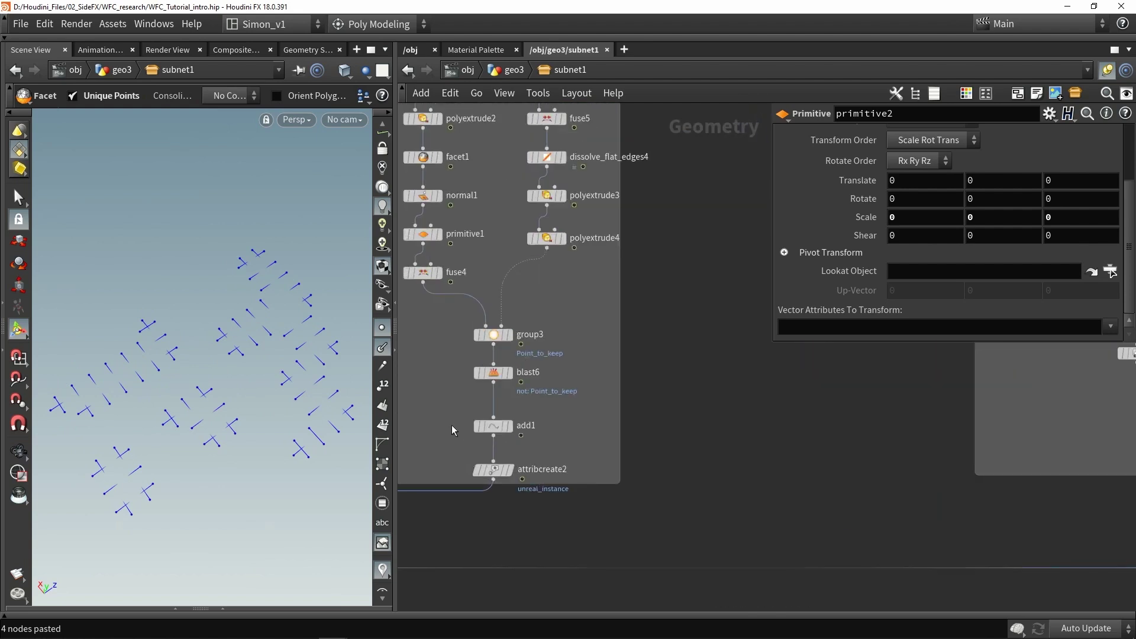
pyautogui.moveTo(508, 478); pyautogui.dragTo(509, 478)
pyautogui.moveTo(500, 429)
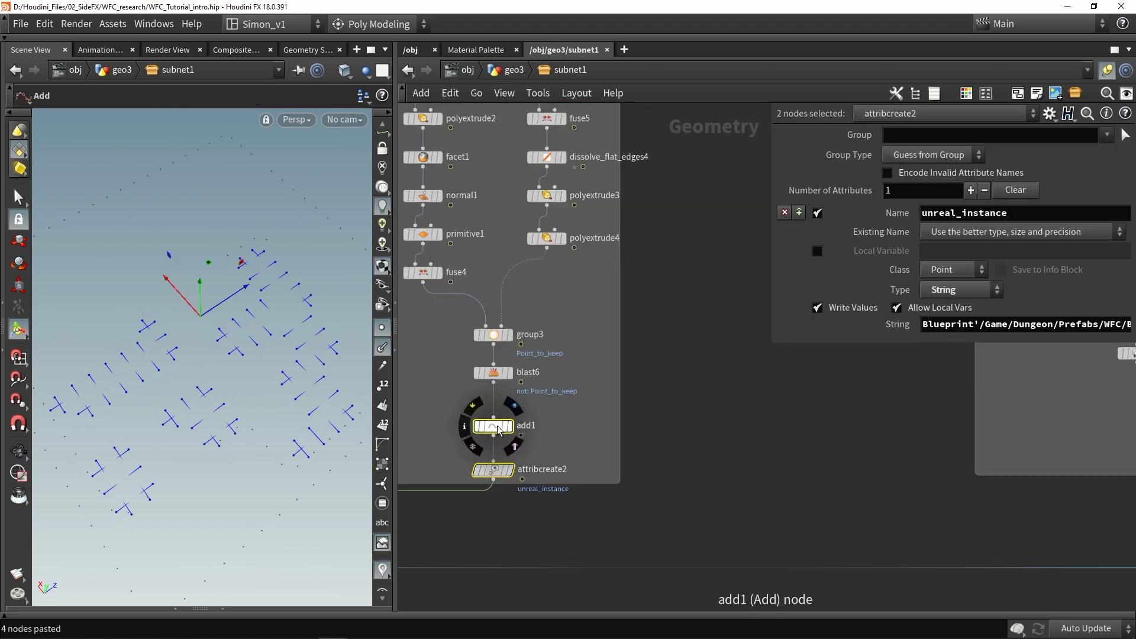
pyautogui.hotkey('ctrl', 'c')
pyautogui.hotkey('ctrl', 'v')
pyautogui.moveTo(806, 507); pyautogui.dragTo(815, 478)
# Set attribcreate3's unreal_instance string to the Lava_cliff_sides blueprint path and widen the network box
pyautogui.click(823, 476)
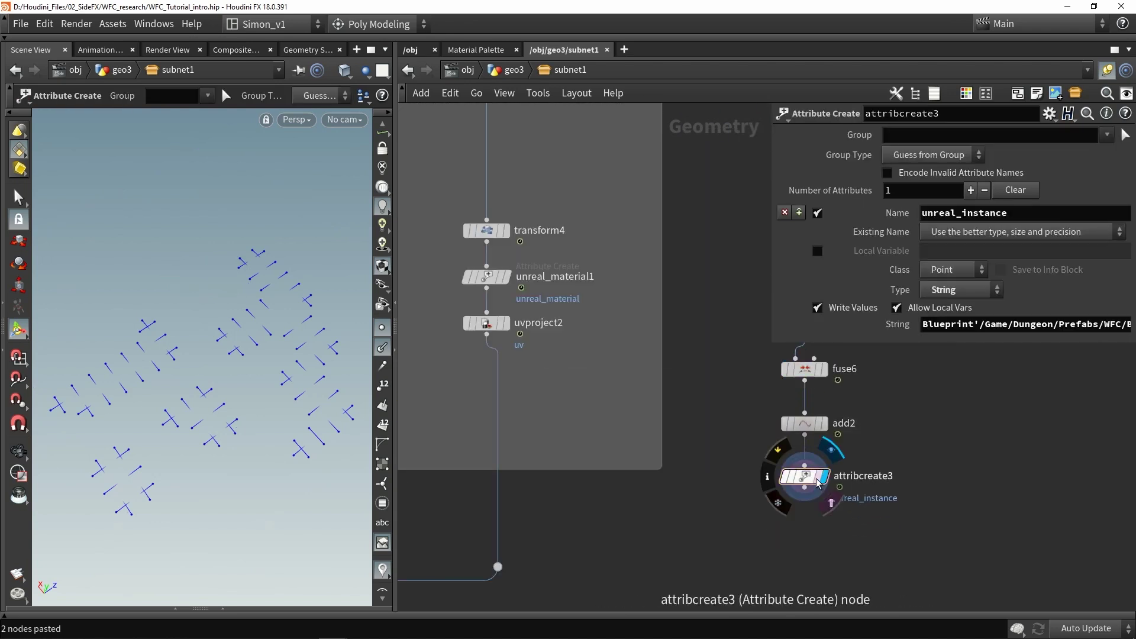
pyautogui.click(976, 324)
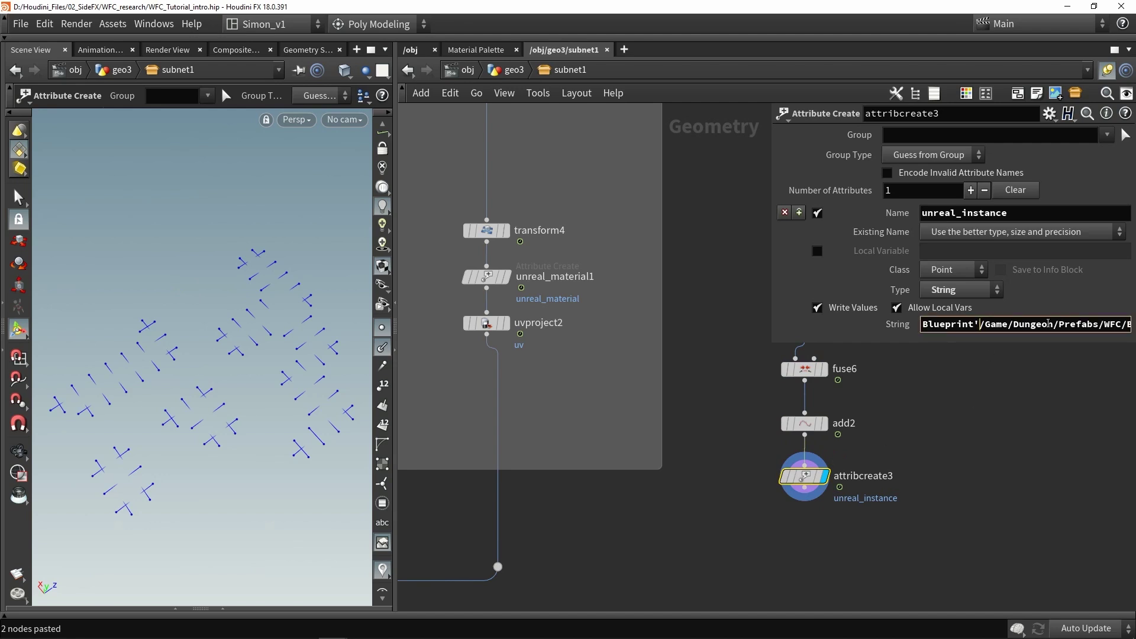
pyautogui.scroll(-5, 643, 437)
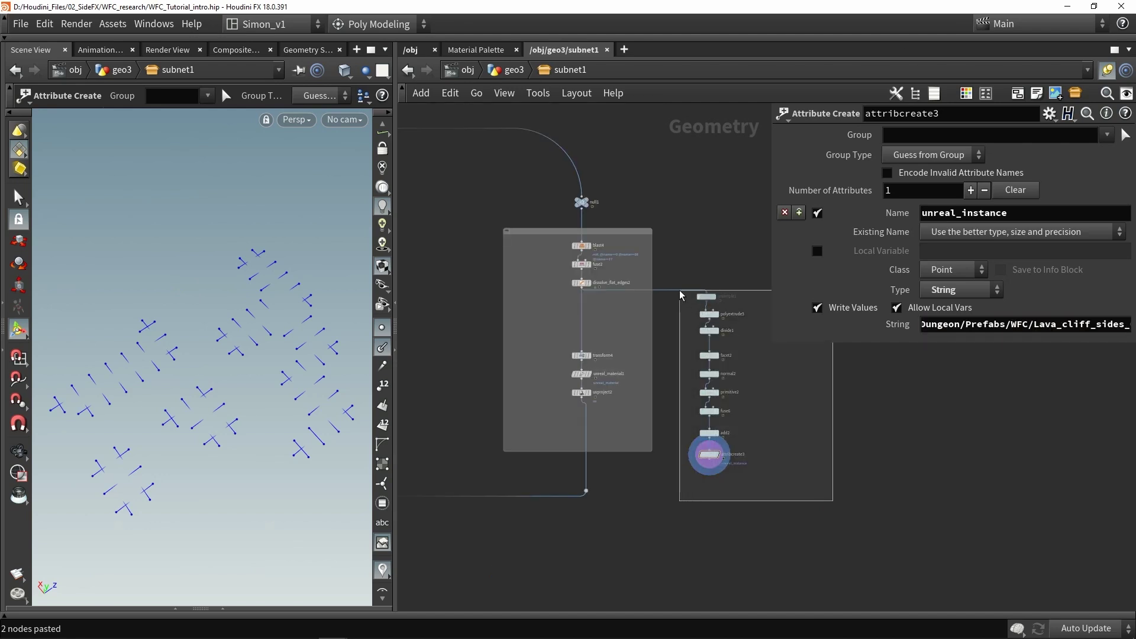
pyautogui.moveTo(754, 482); pyautogui.dragTo(679, 290)
pyautogui.moveTo(689, 358); pyautogui.dragTo(663, 352)
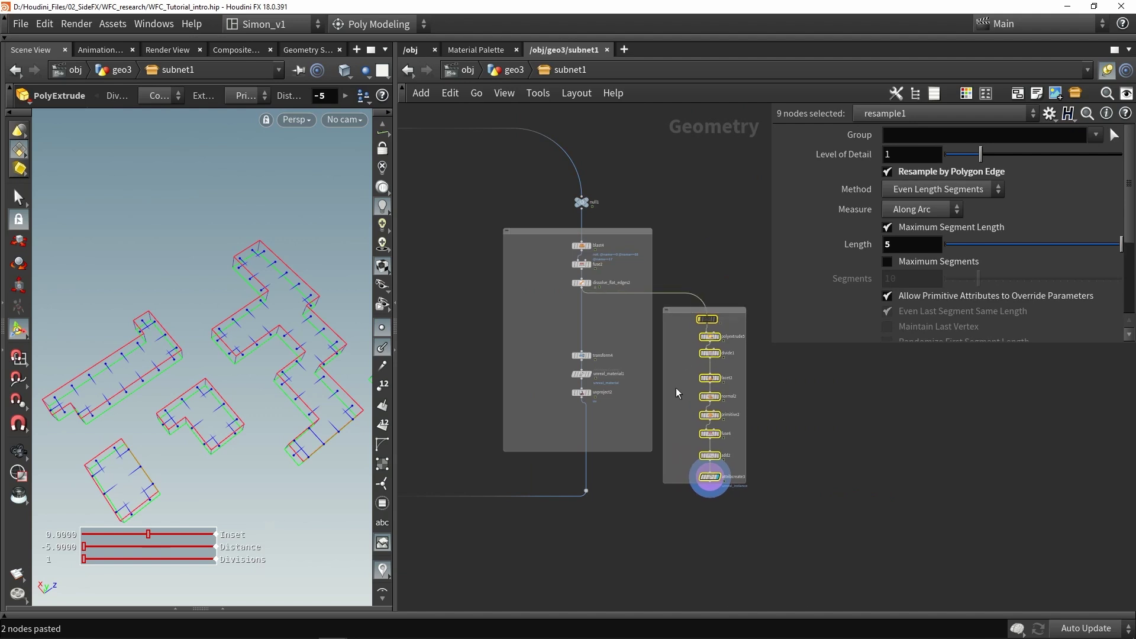
# Wire attribcreate3's output into the Merge instance node
pyautogui.scroll(-5, 784, 393)
pyautogui.click(753, 464)
pyautogui.scroll(5, 775, 378)
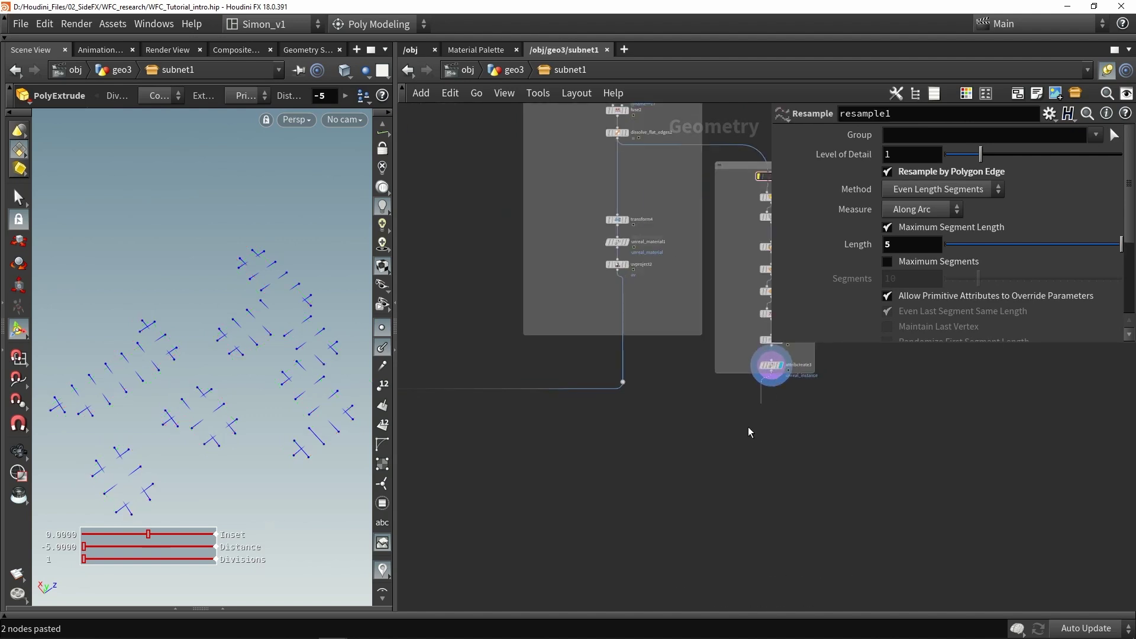
pyautogui.click(768, 386)
pyautogui.scroll(-3, 680, 533)
pyautogui.scroll(3, 633, 495)
pyautogui.click(633, 495)
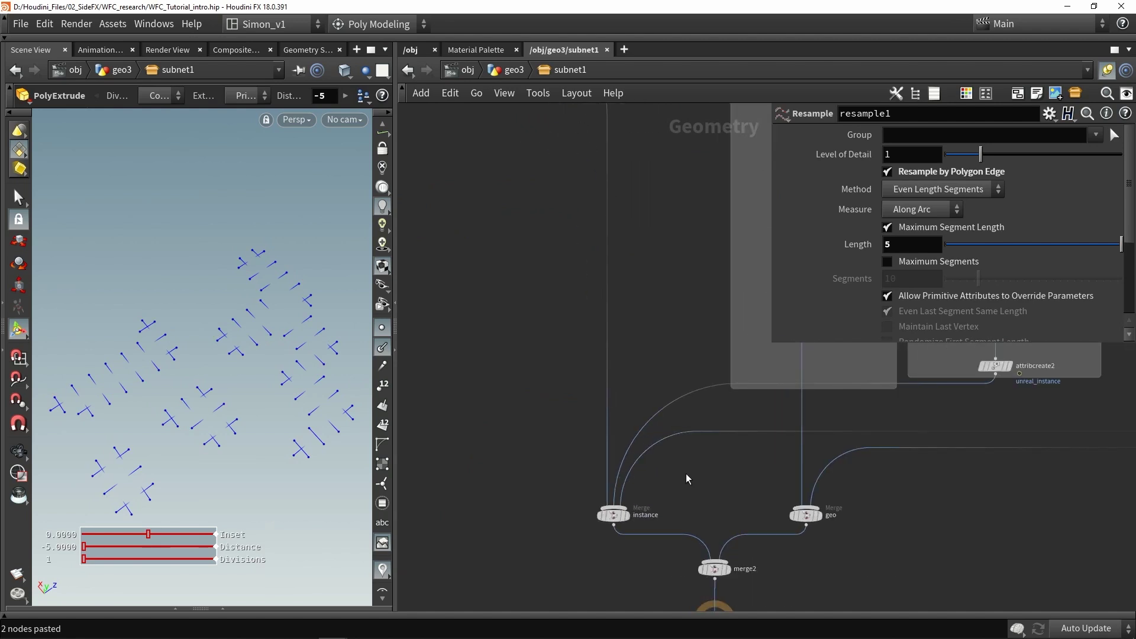
# Display output0 and save the updated level generator asset
pyautogui.moveTo(678, 482); pyautogui.dragTo(606, 356, button='middle')
pyautogui.scroll(3, 640, 467)
pyautogui.click(593, 458)
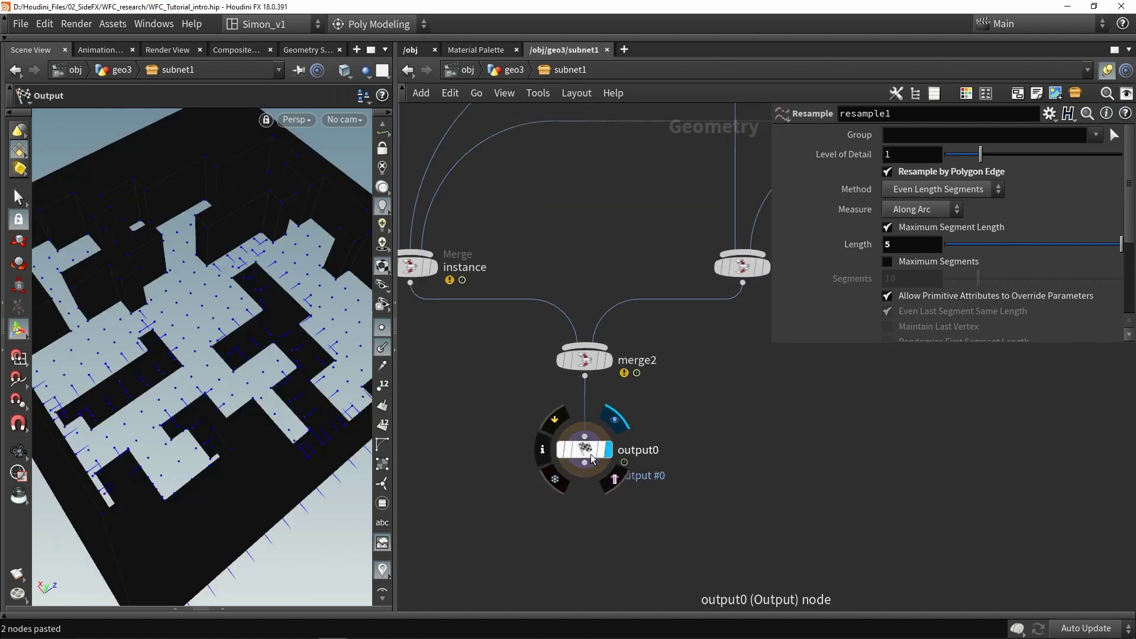
pyautogui.click(112, 24)
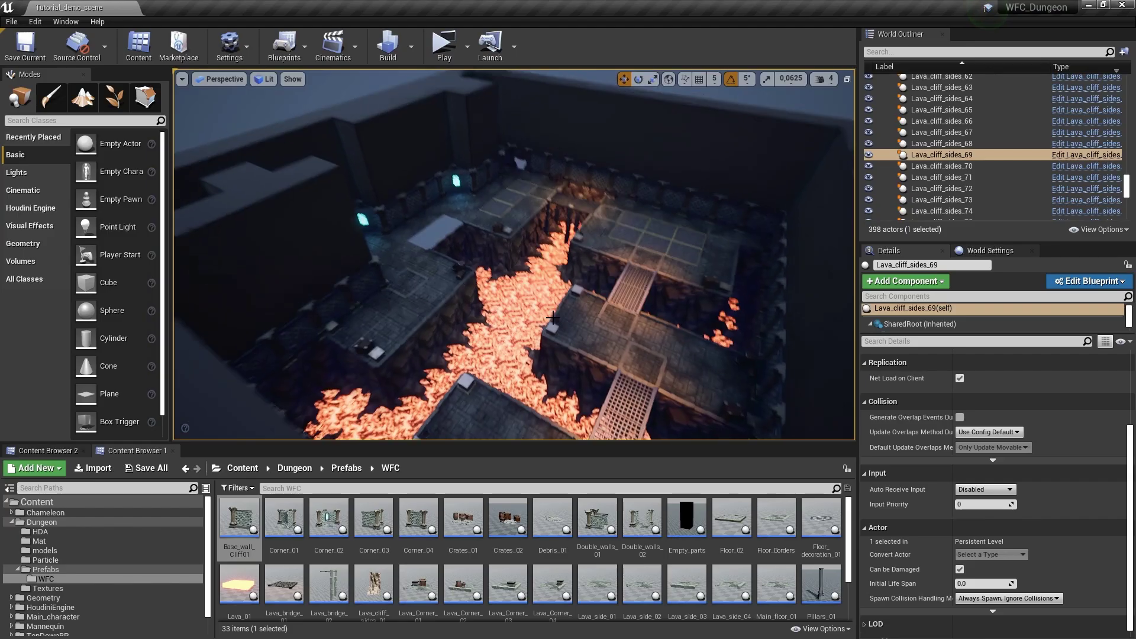
pyautogui.moveTo(552, 318); pyautogui.dragTo(510, 319, button='right')
# Lift a Lava_cliff_sides piece to inspect it, then undo the move
pyautogui.click(552, 314)
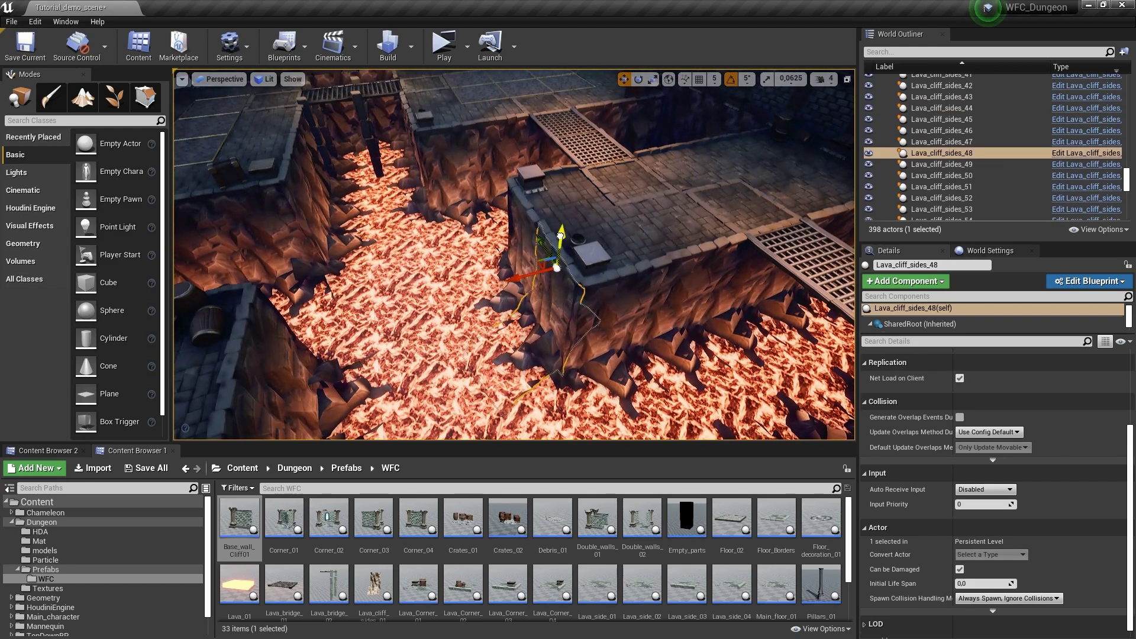
pyautogui.moveTo(560, 236); pyautogui.dragTo(565, 201)
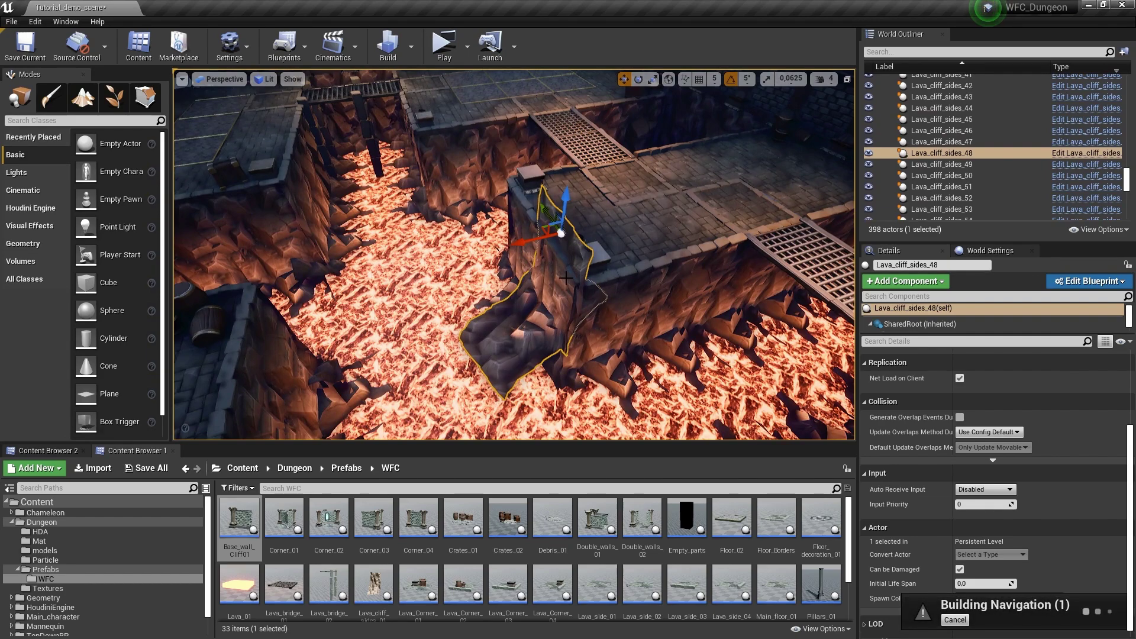
pyautogui.hotkey('ctrl', 'z')
# Fly around the lava pits, then select UE_WFC_Level_Generator to show its Houdini parameters
pyautogui.moveTo(568, 278); pyautogui.dragTo(567, 278, button='right')
pyautogui.moveTo(515, 229); pyautogui.dragTo(520, 229, button='right')
pyautogui.moveTo(536, 315); pyautogui.dragTo(540, 315, button='right')
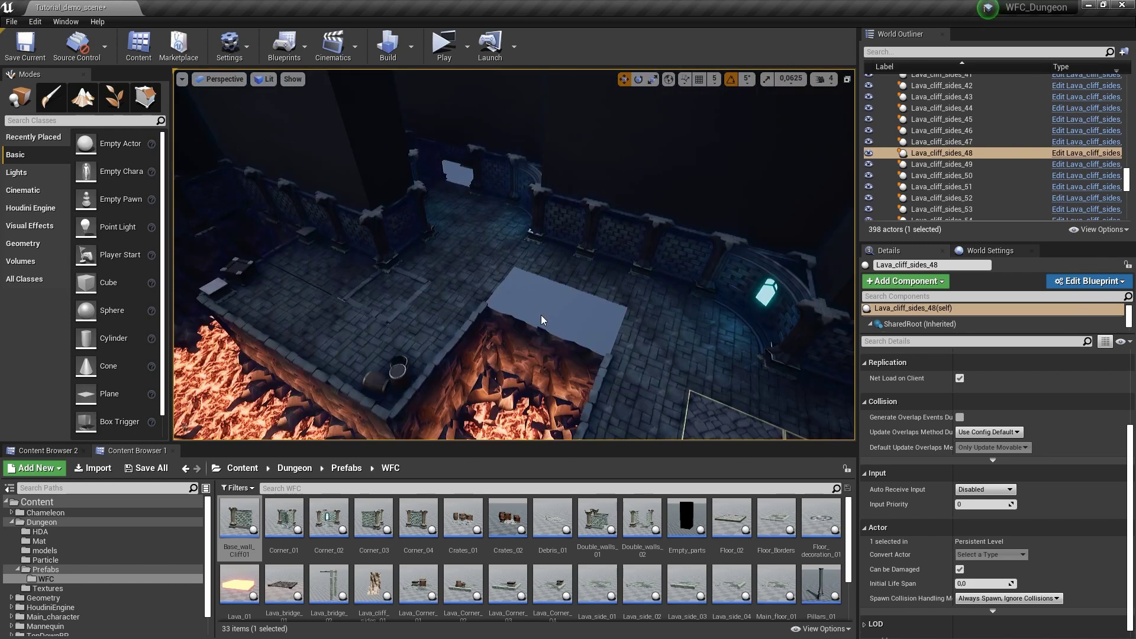
pyautogui.moveTo(493, 251); pyautogui.dragTo(570, 276, button='right')
pyautogui.press('Escape')
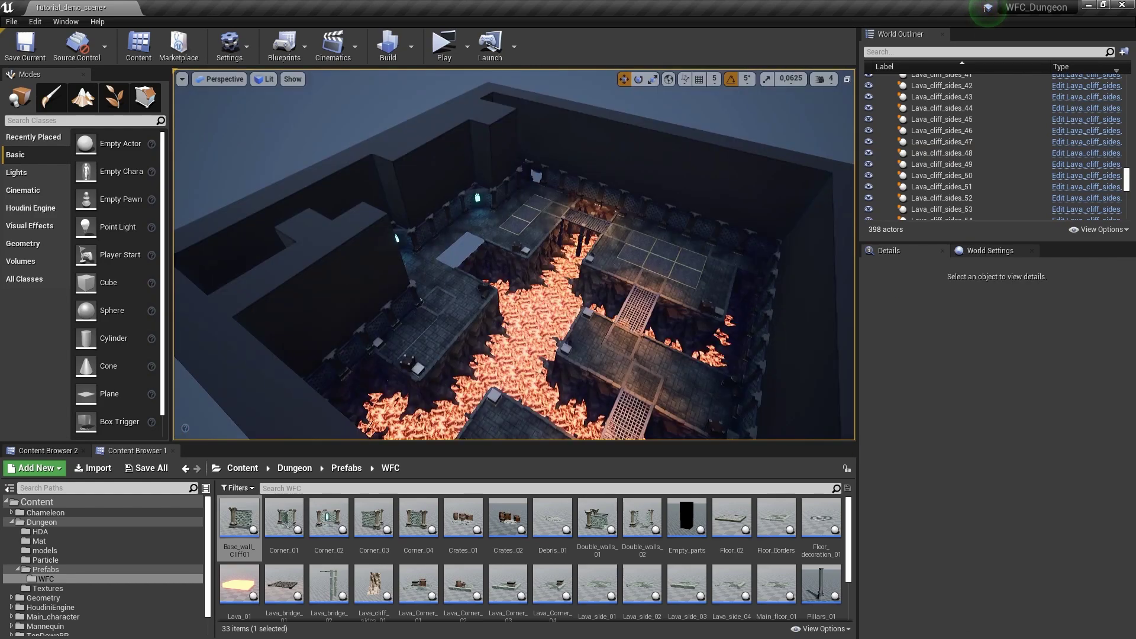
pyautogui.click(534, 330)
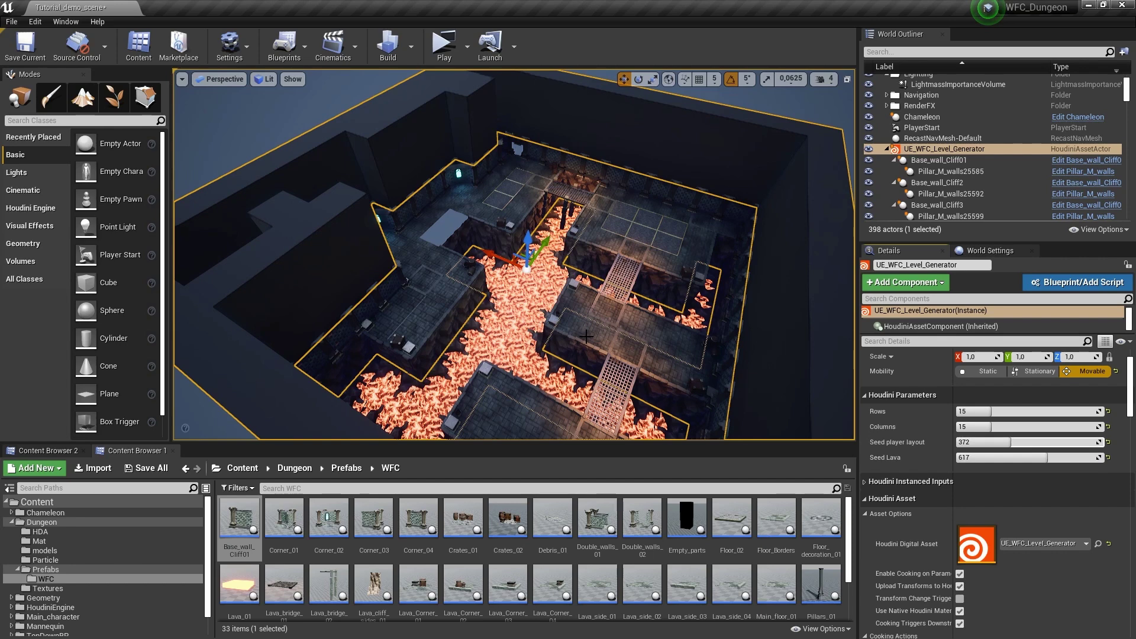
# Set Seed Lava to 178 to regenerate the dungeon layout
pyautogui.moveTo(585, 335); pyautogui.dragTo(586, 335, button='right')
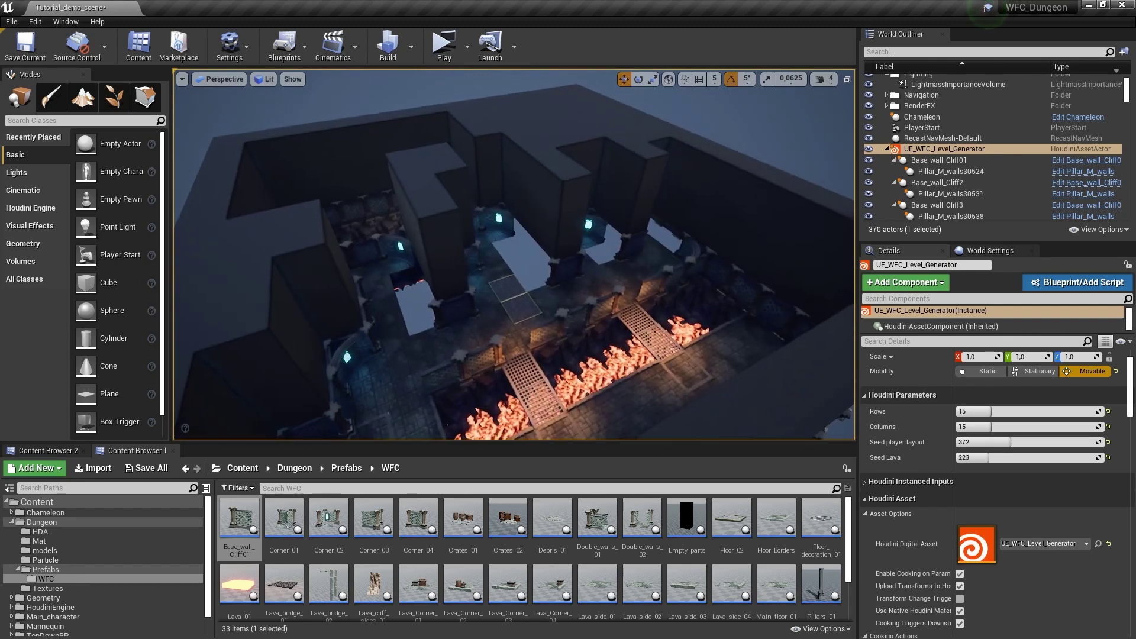
pyautogui.moveTo(586, 336); pyautogui.dragTo(586, 336, button='right')
pyautogui.moveTo(467, 236); pyautogui.dragTo(468, 241, button='right')
pyautogui.click(468, 242)
# Fly over the regenerated dungeon to inspect its cliff-lined lava pits and grate bridges
pyautogui.click(549, 227)
pyautogui.moveTo(549, 227); pyautogui.dragTo(549, 227, button='right')
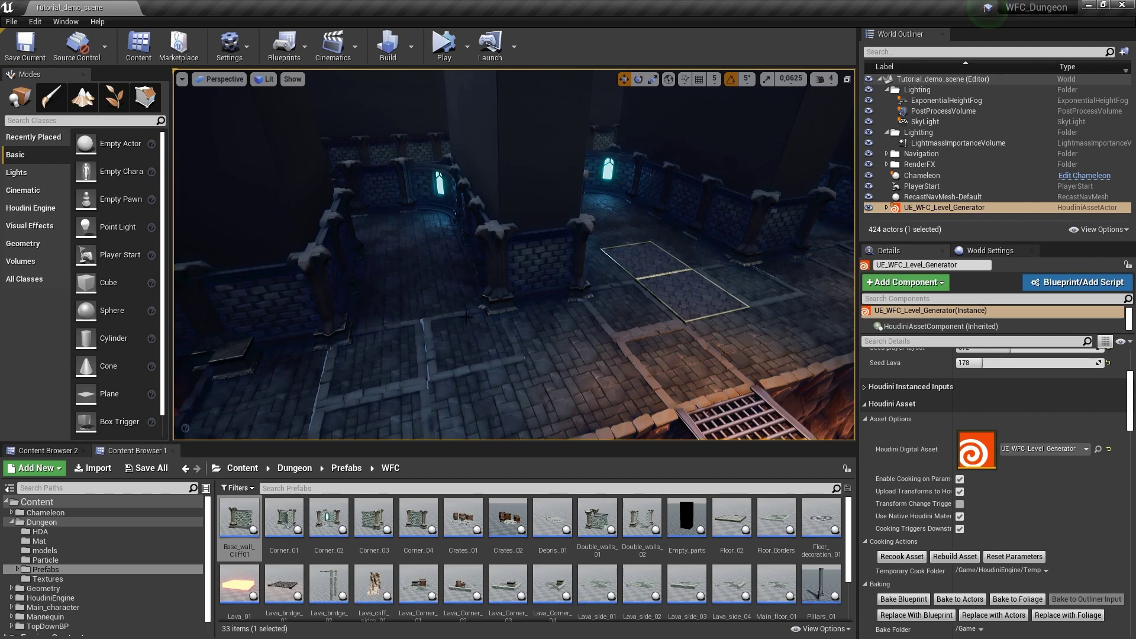
pyautogui.moveTo(463, 332); pyautogui.dragTo(476, 235, button='right')
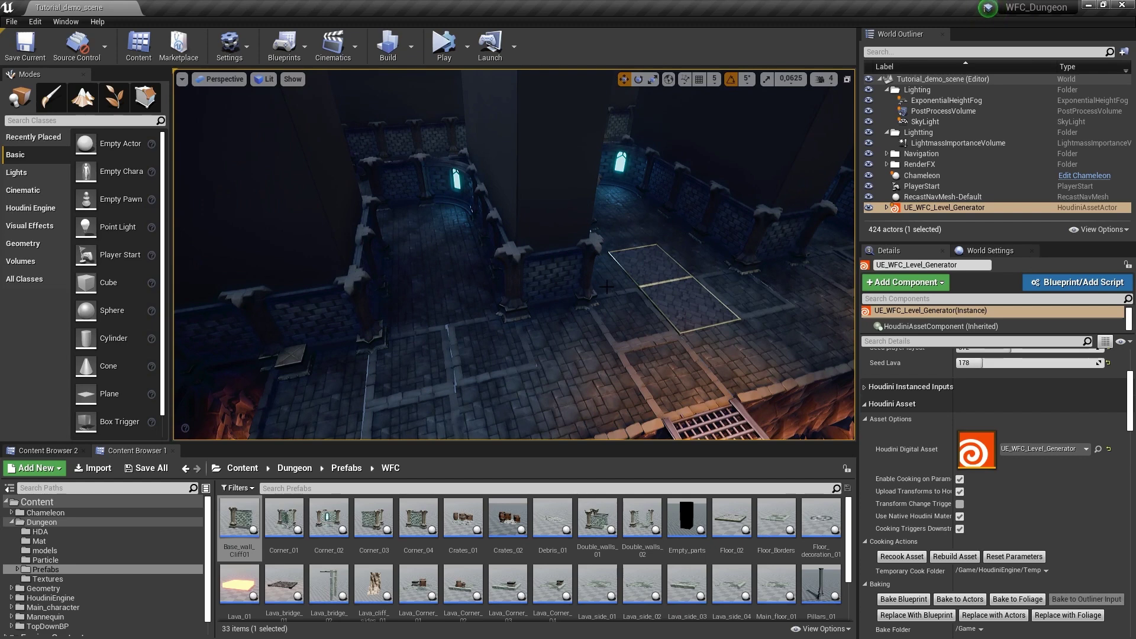
pyautogui.moveTo(663, 337); pyautogui.dragTo(499, 270, button='right')
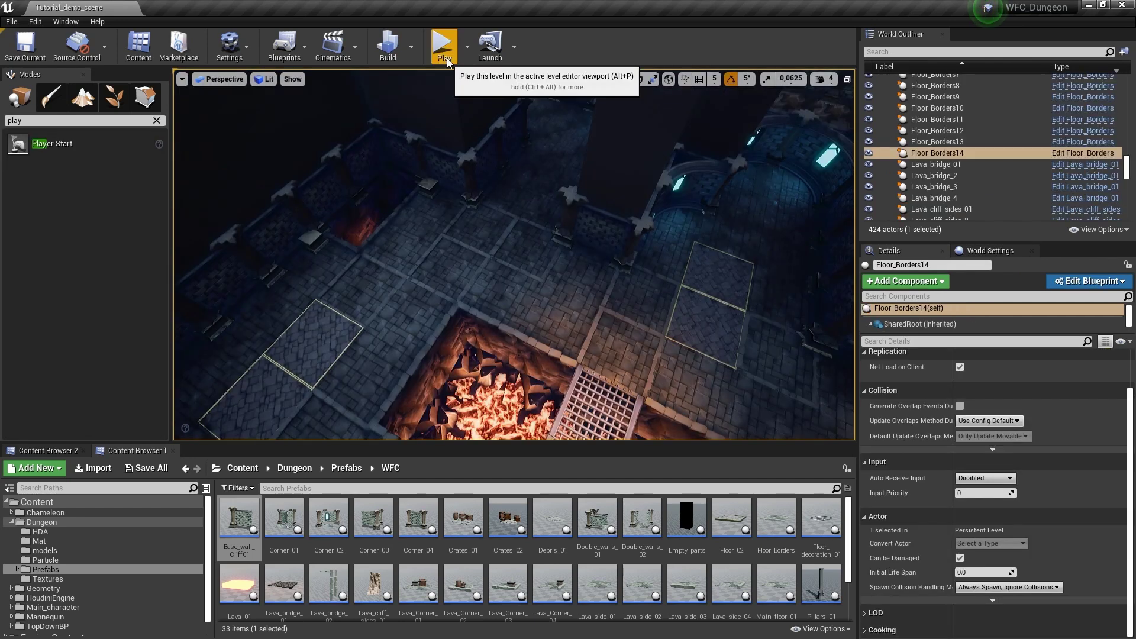
# Play the level and walk the character up the corridor and through the doorway
pyautogui.click(444, 53)
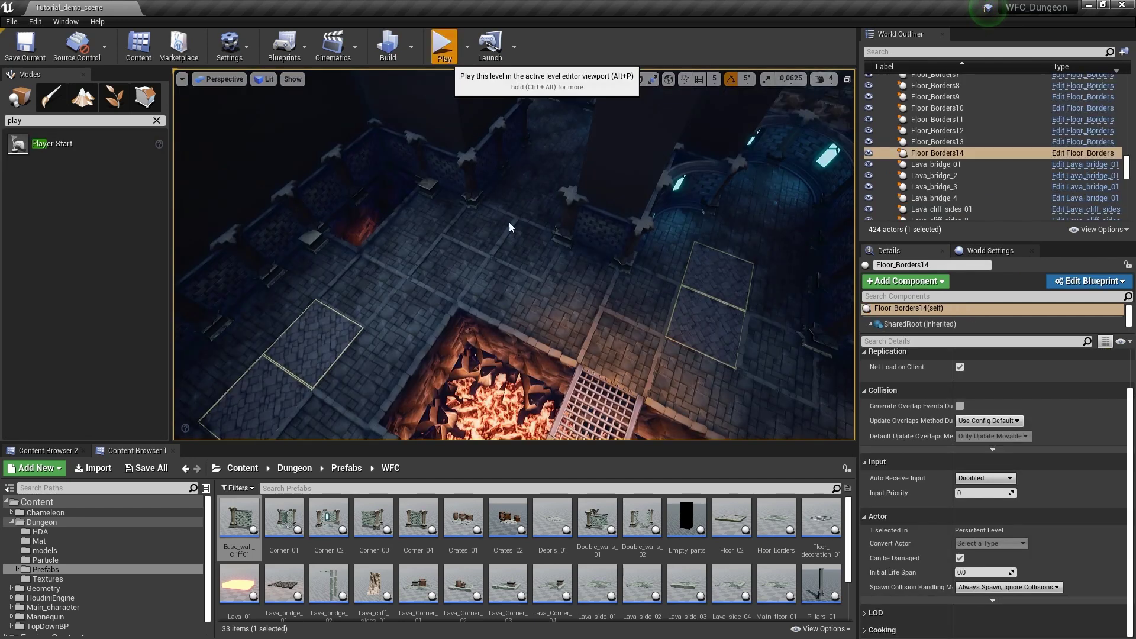
pyautogui.click(525, 205)
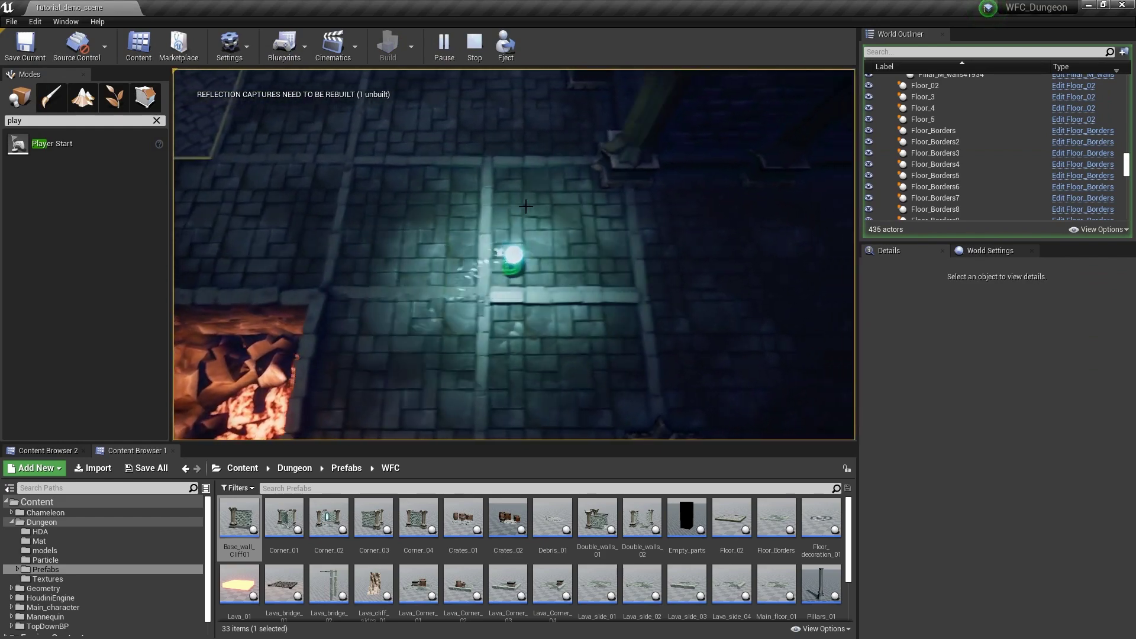
pyautogui.moveTo(525, 206); pyautogui.dragTo(463, 315)
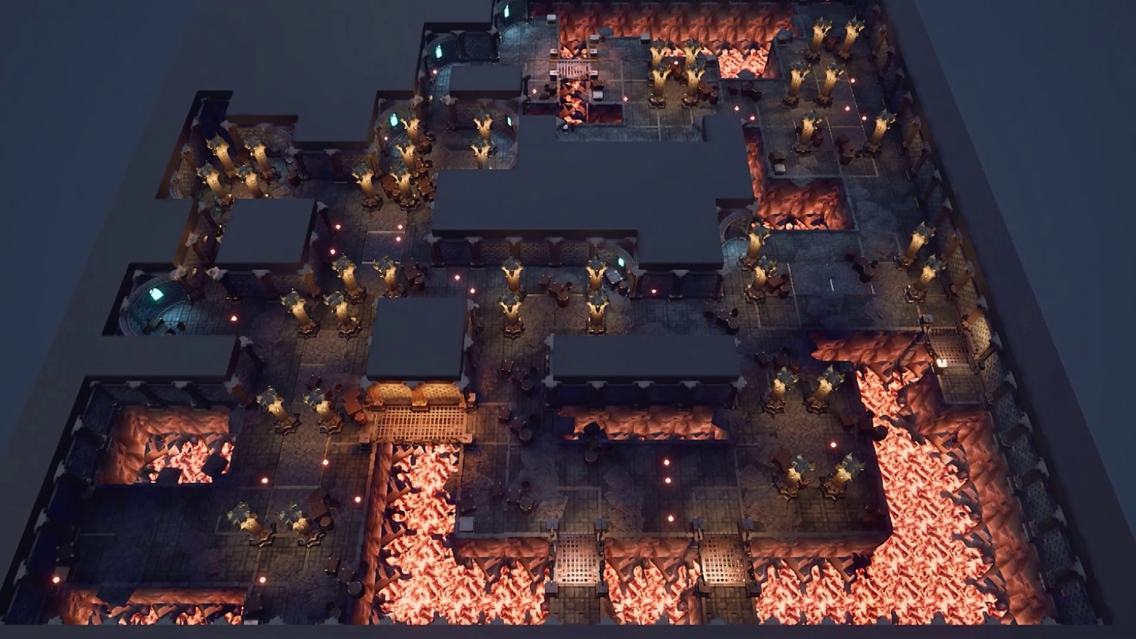